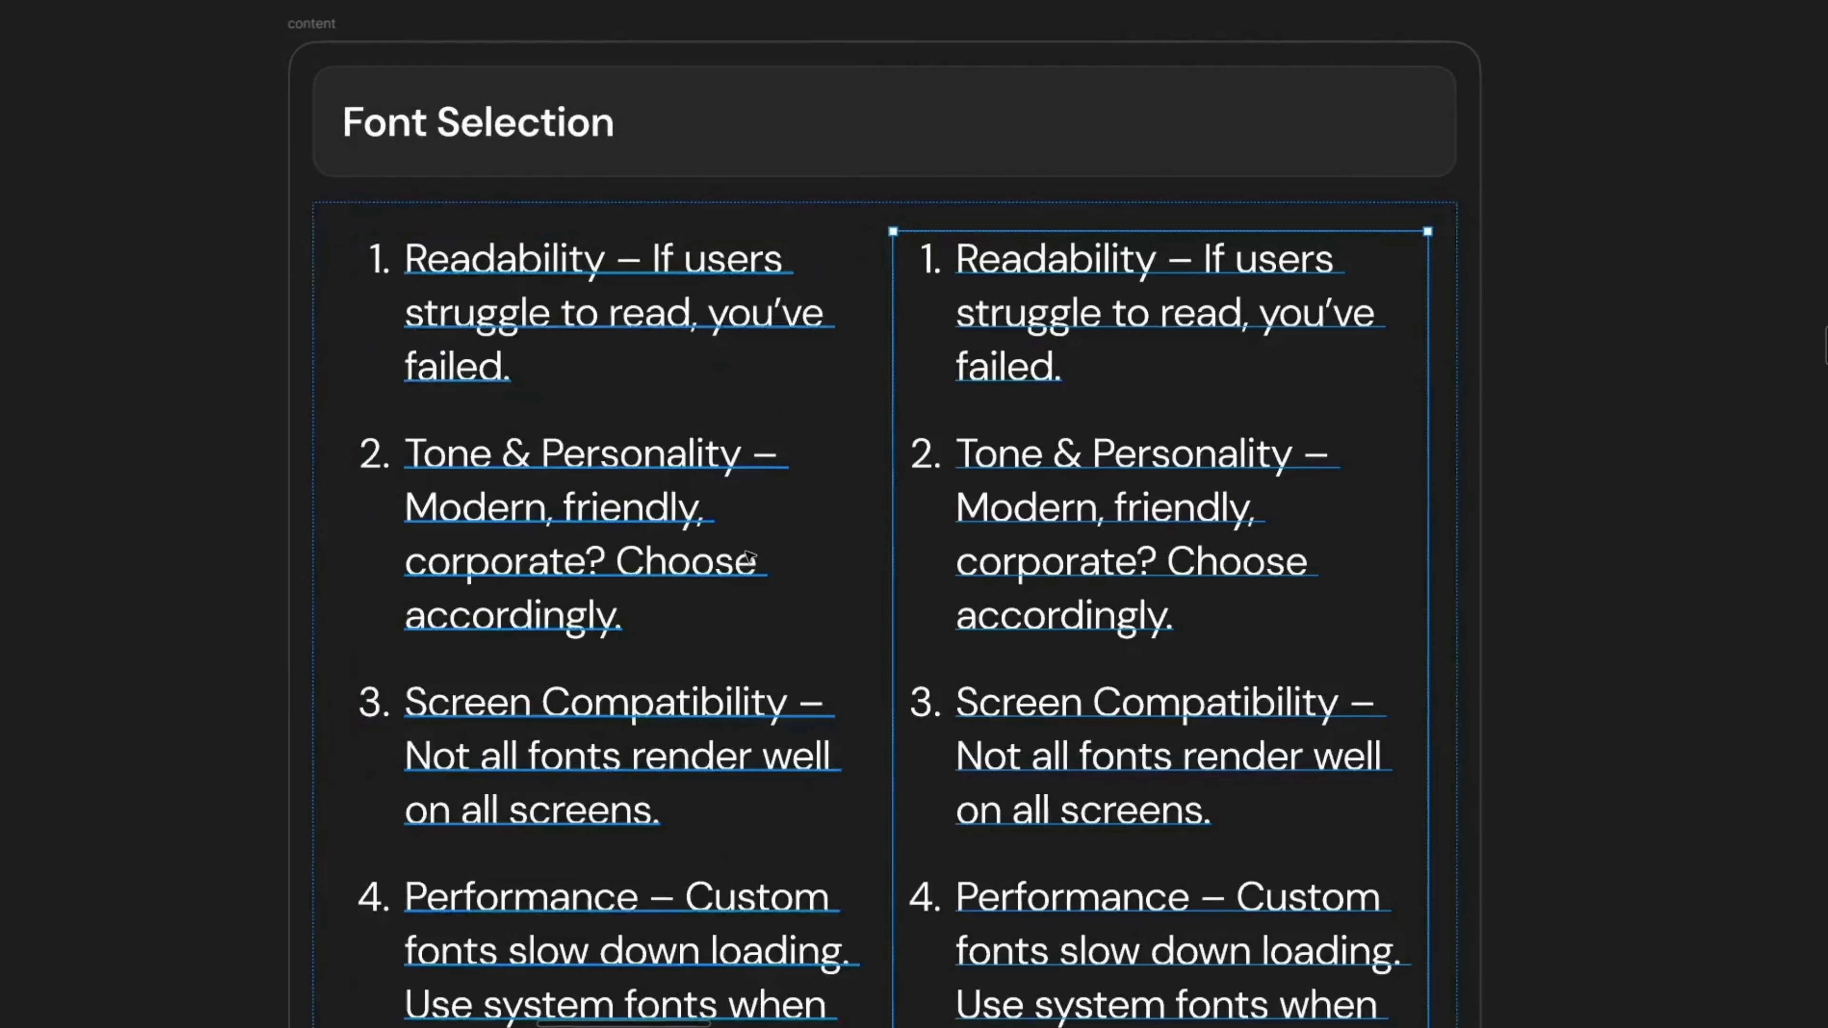
Step: Clear and delete the duplicate right-hand copy of the Font Selection numbered list
scroll(752, 556, "down", 2)
double_click(1139, 434)
key("BackSpace")
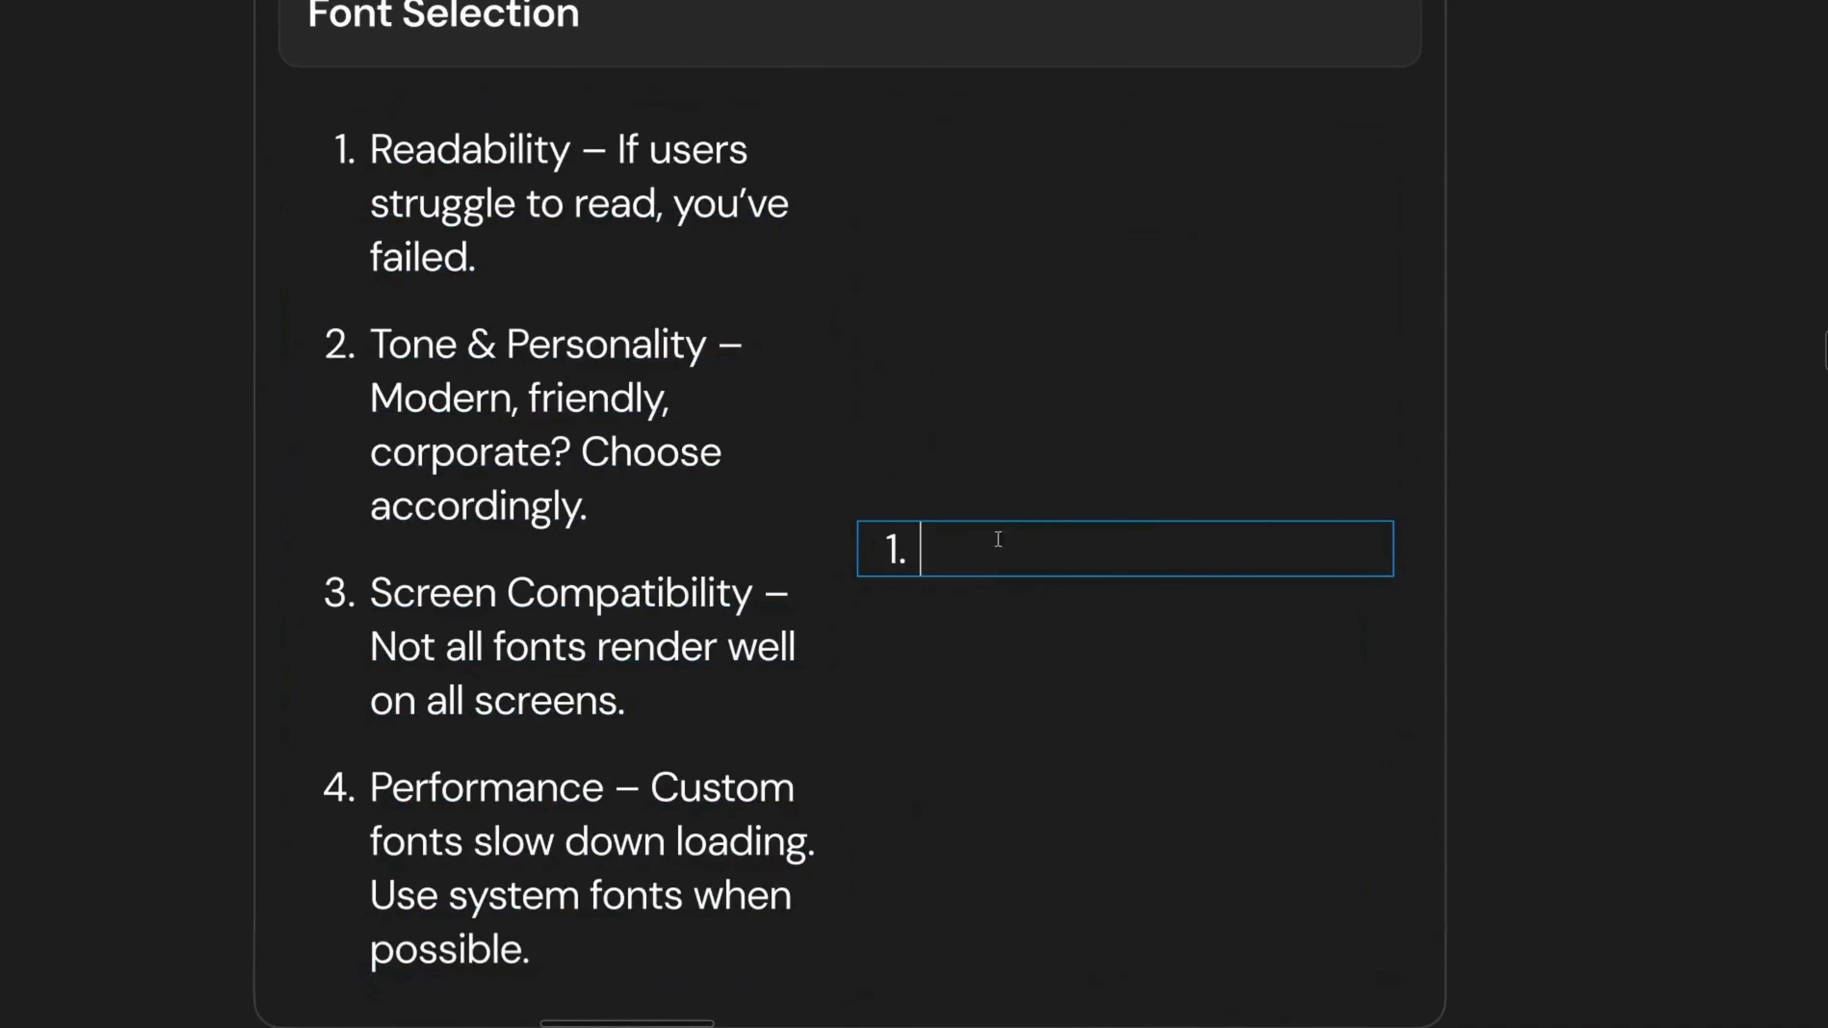
key("Escape")
key("Delete")
Step: Paste a text box below the Font Selection list and stretch it to fill the frame's width
left_click(813, 580)
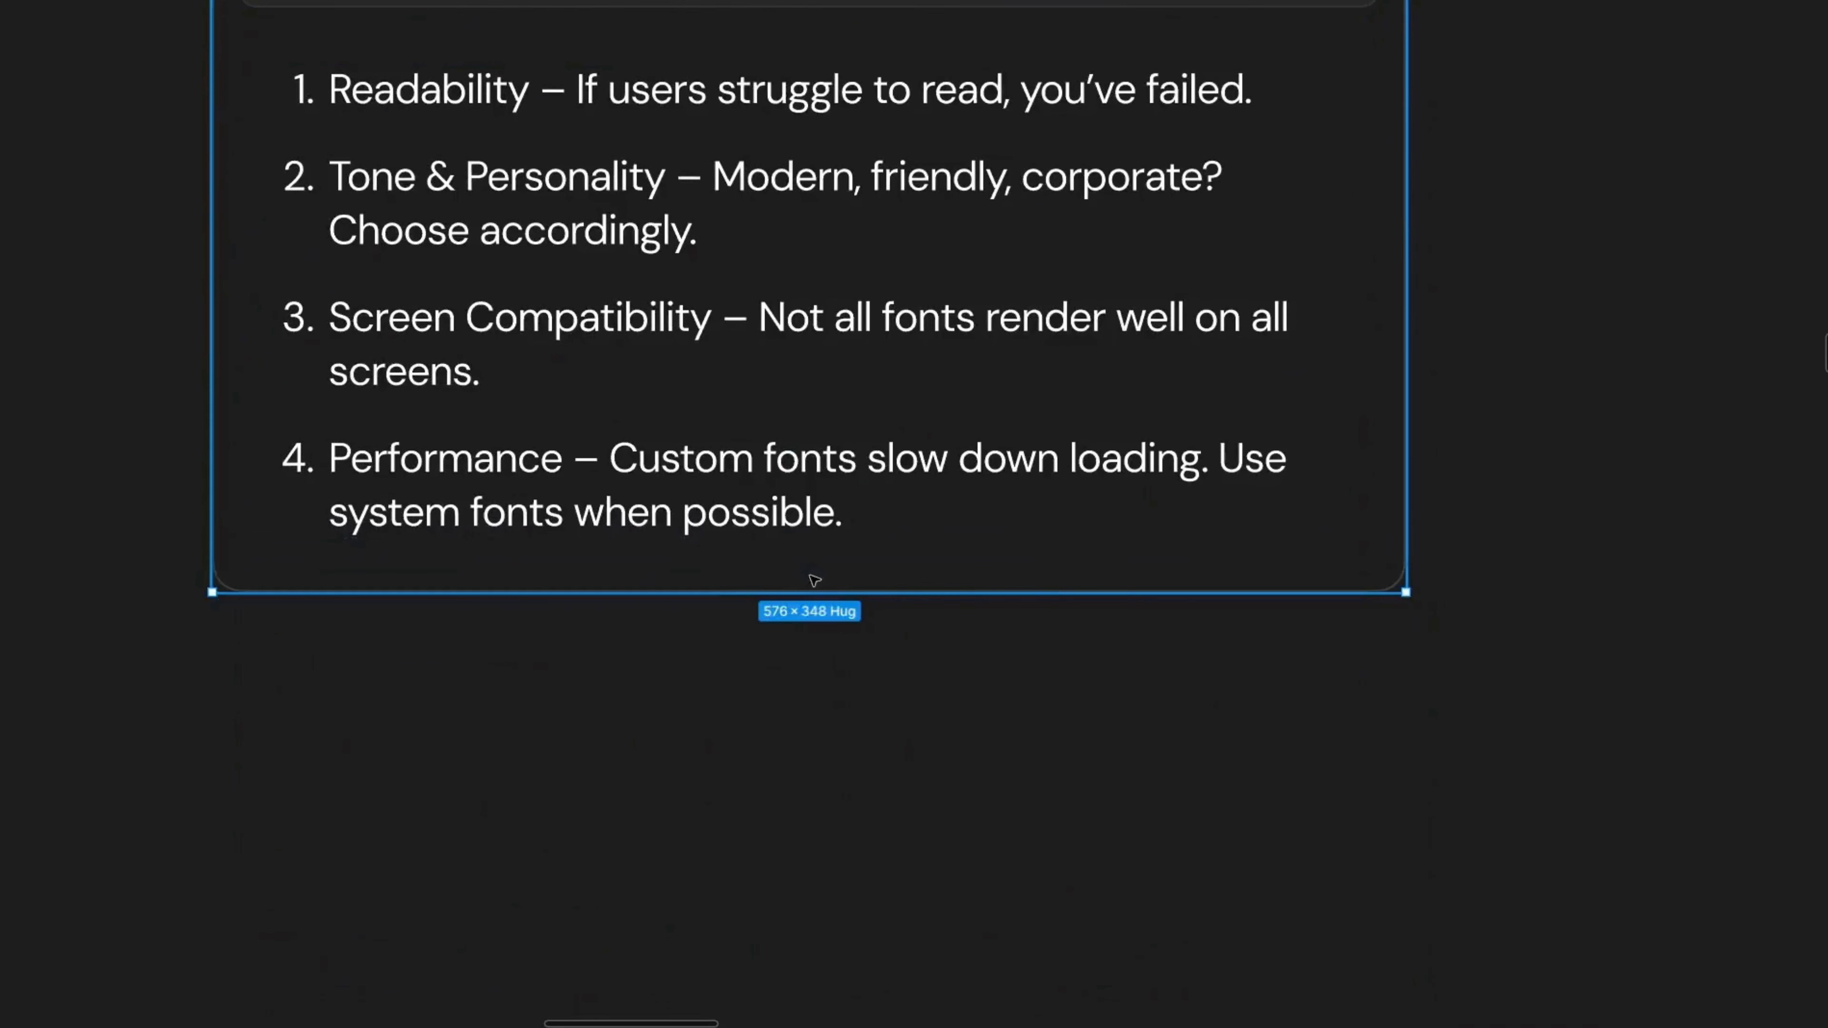
key("ctrl+v")
double_click(295, 630)
key("Escape")
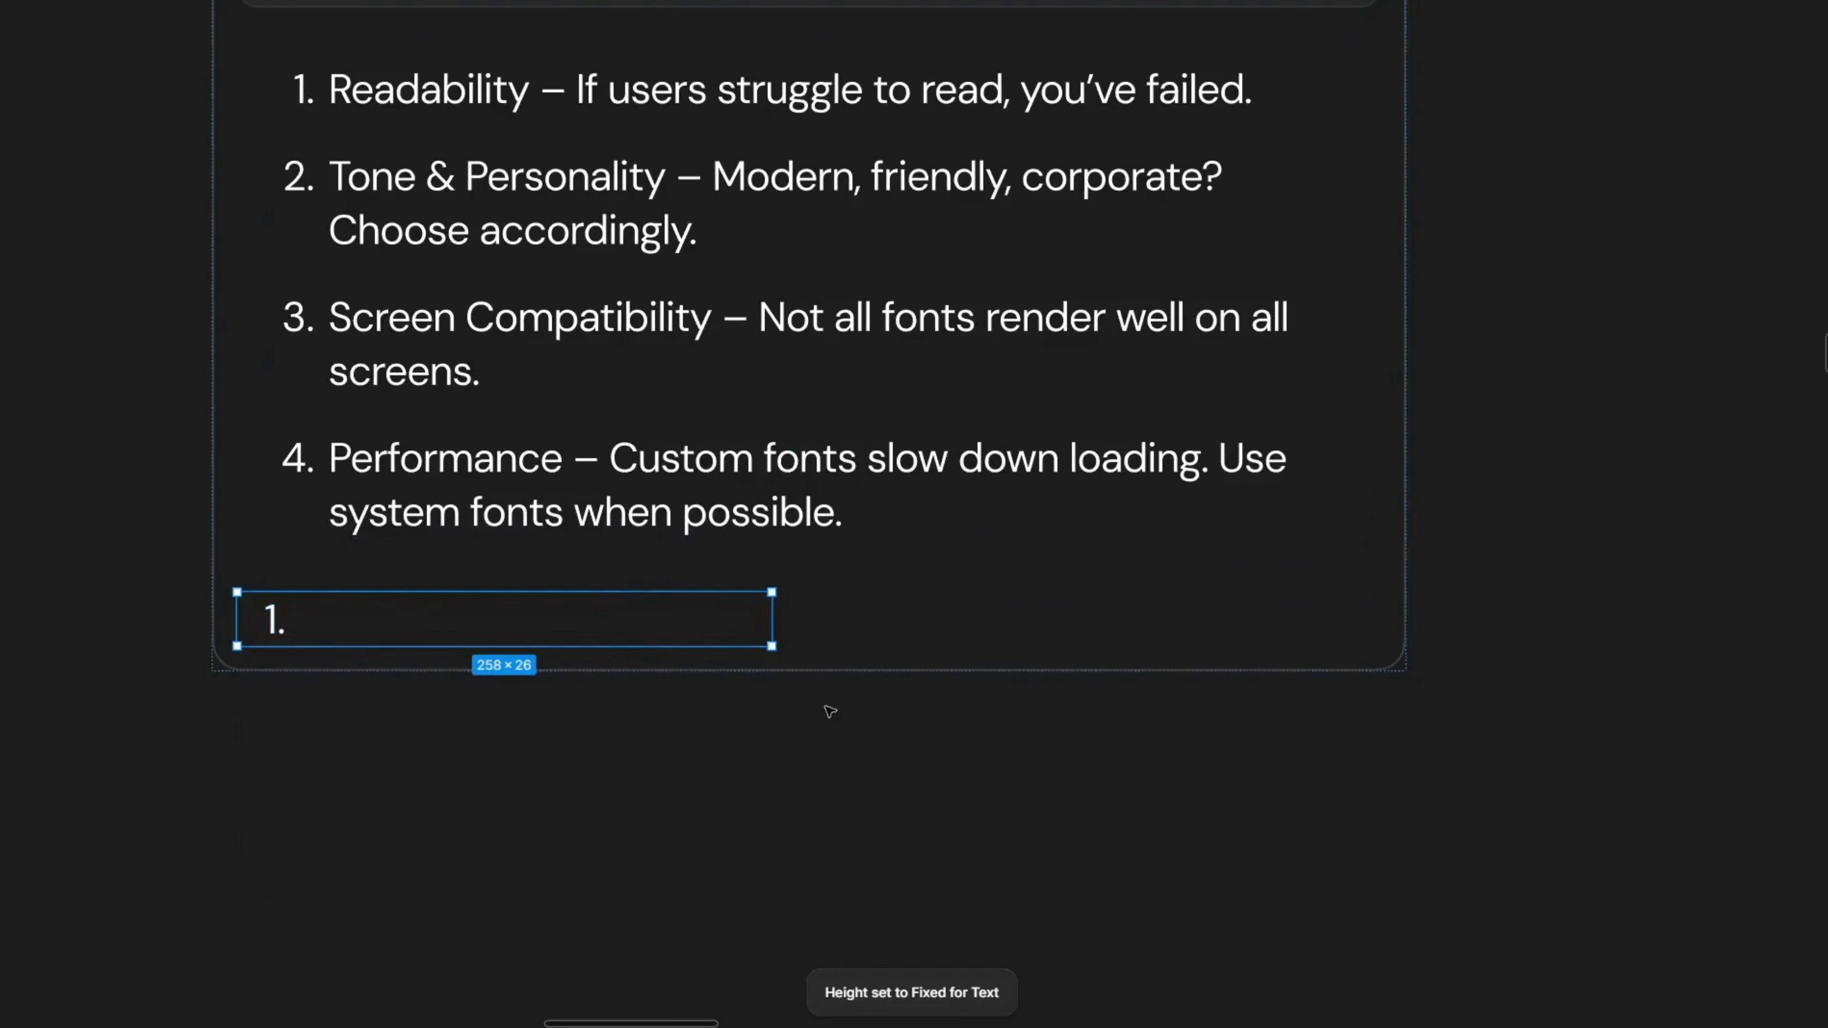
left_click(778, 629)
left_click(774, 628)
left_click_drag(771, 598, 1517, 600)
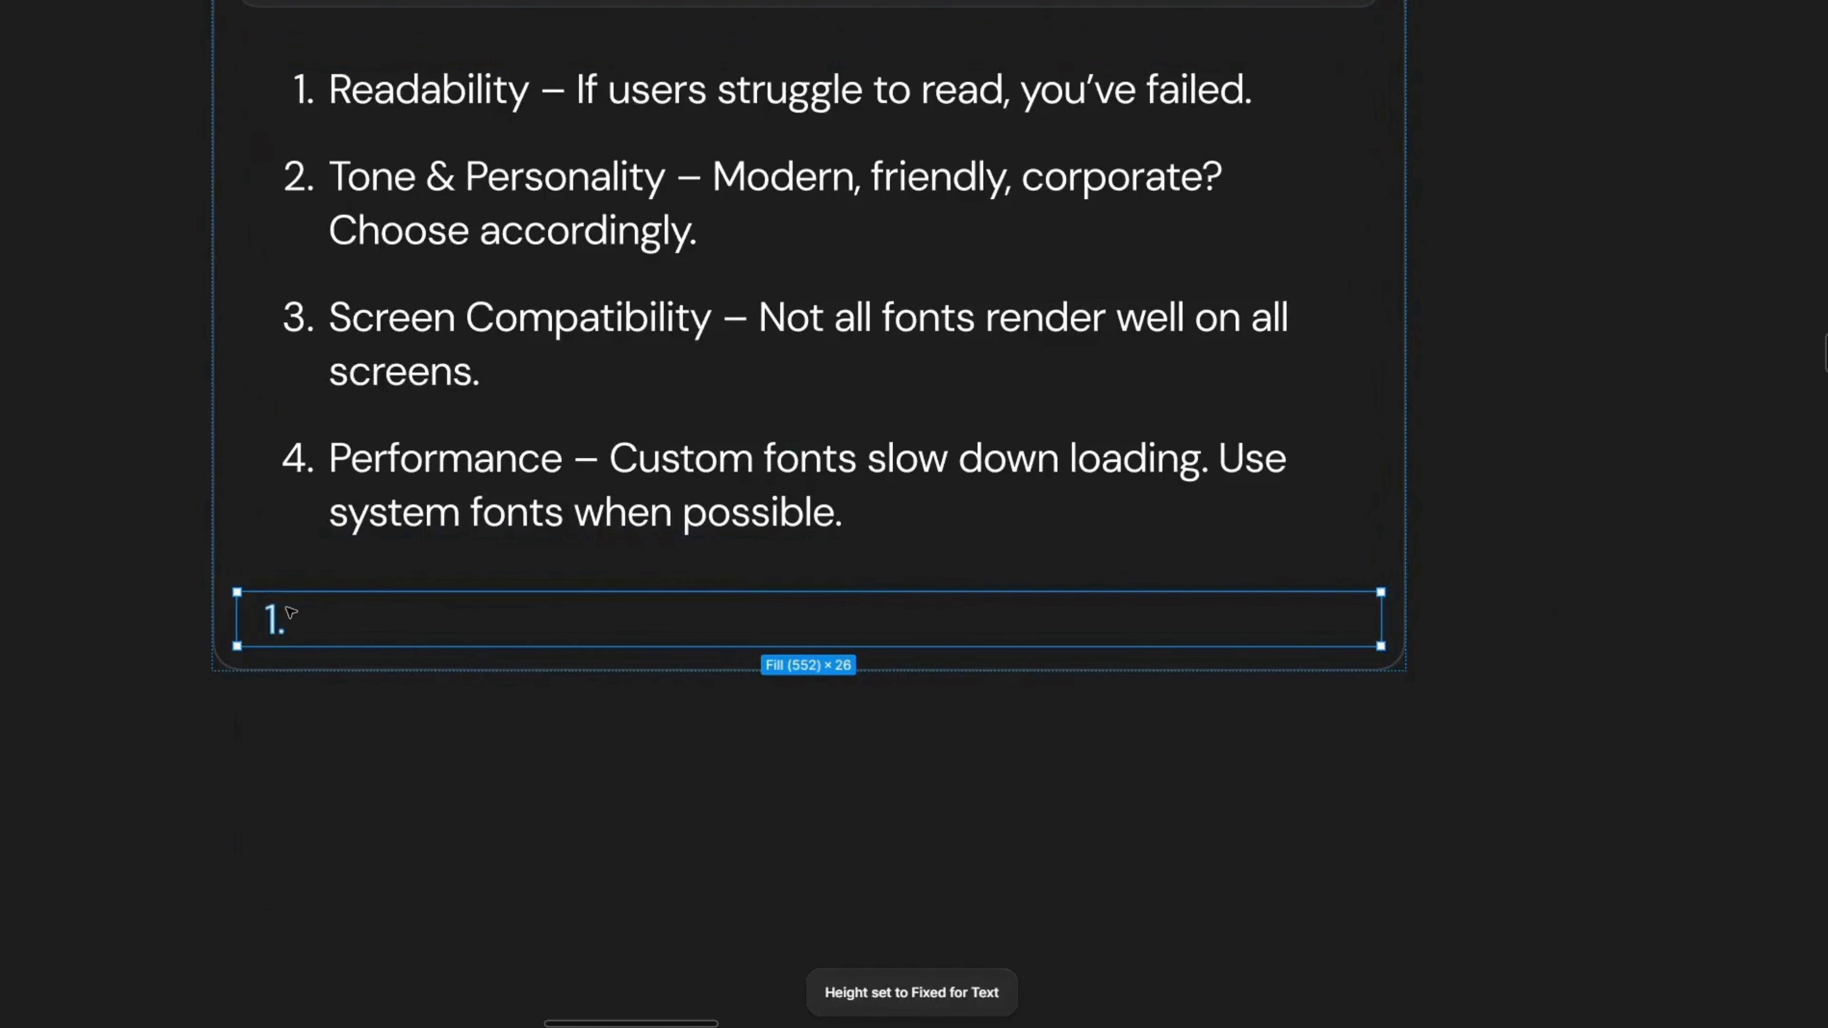
Step: Write the font names Inter, Roboto and Poppins on separate lines in the new text box
double_click(288, 610)
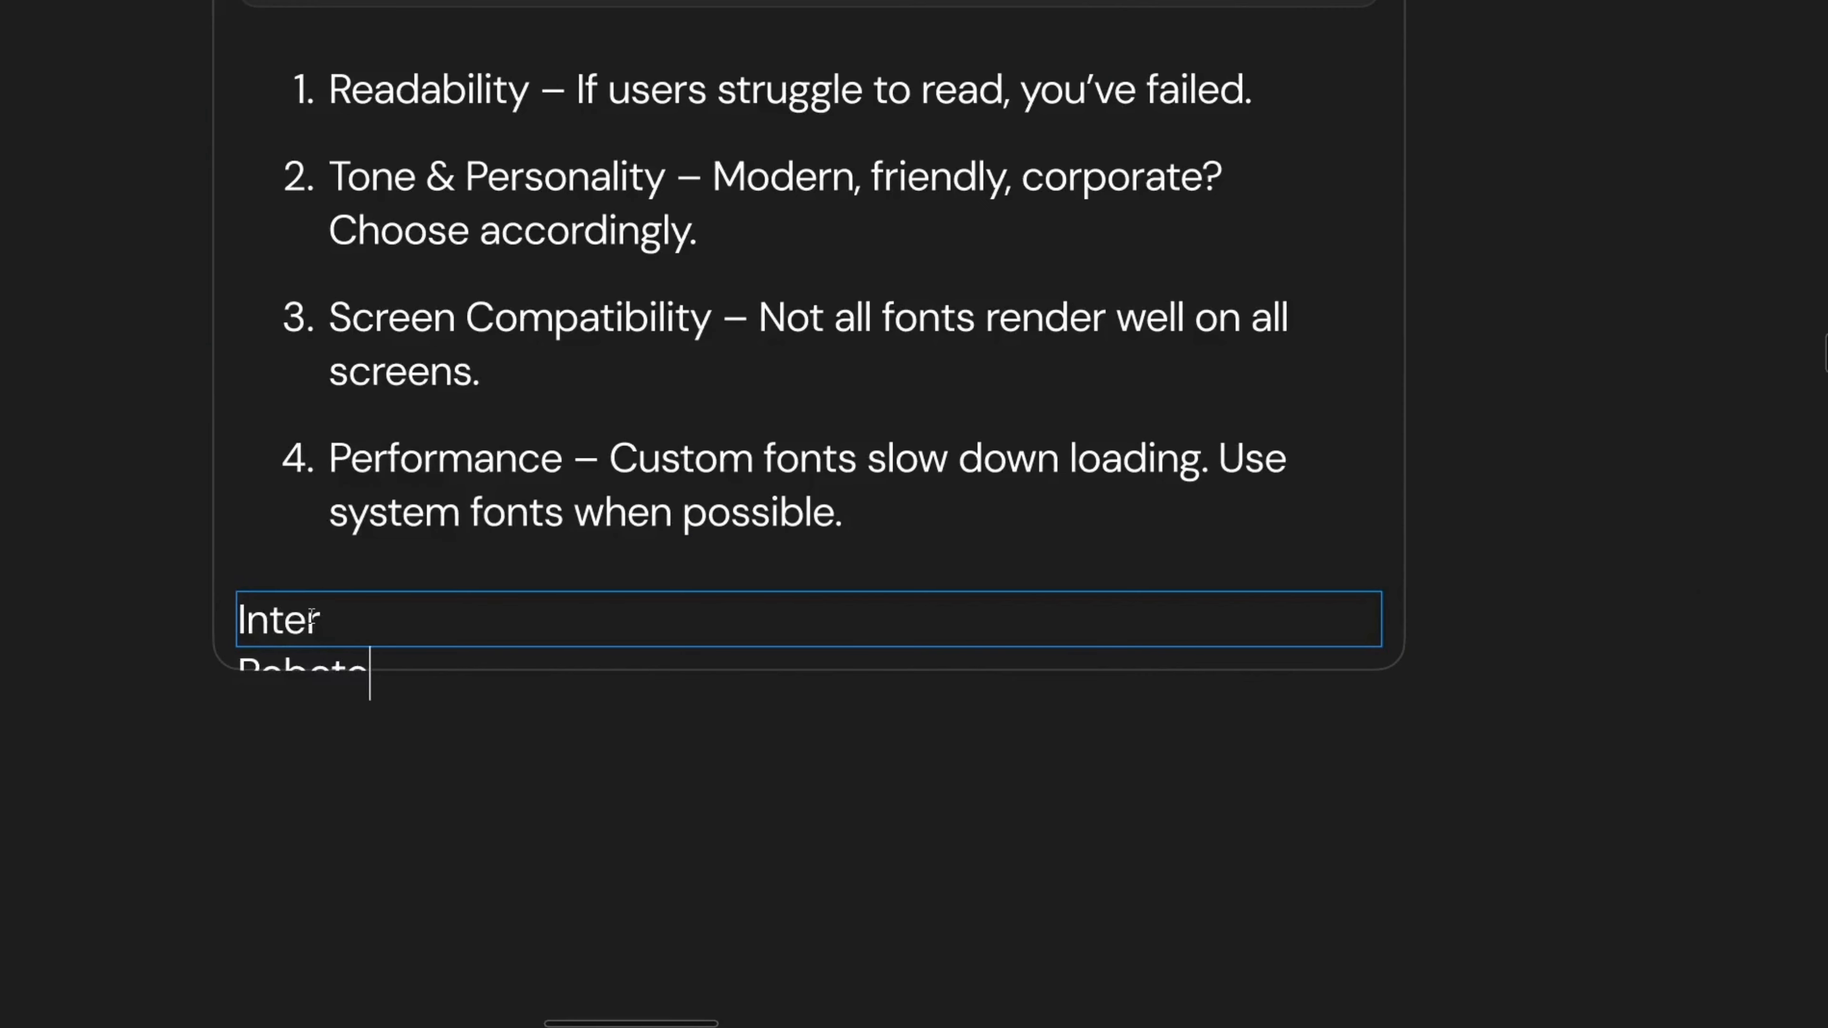
key("Escape")
double_click(430, 651)
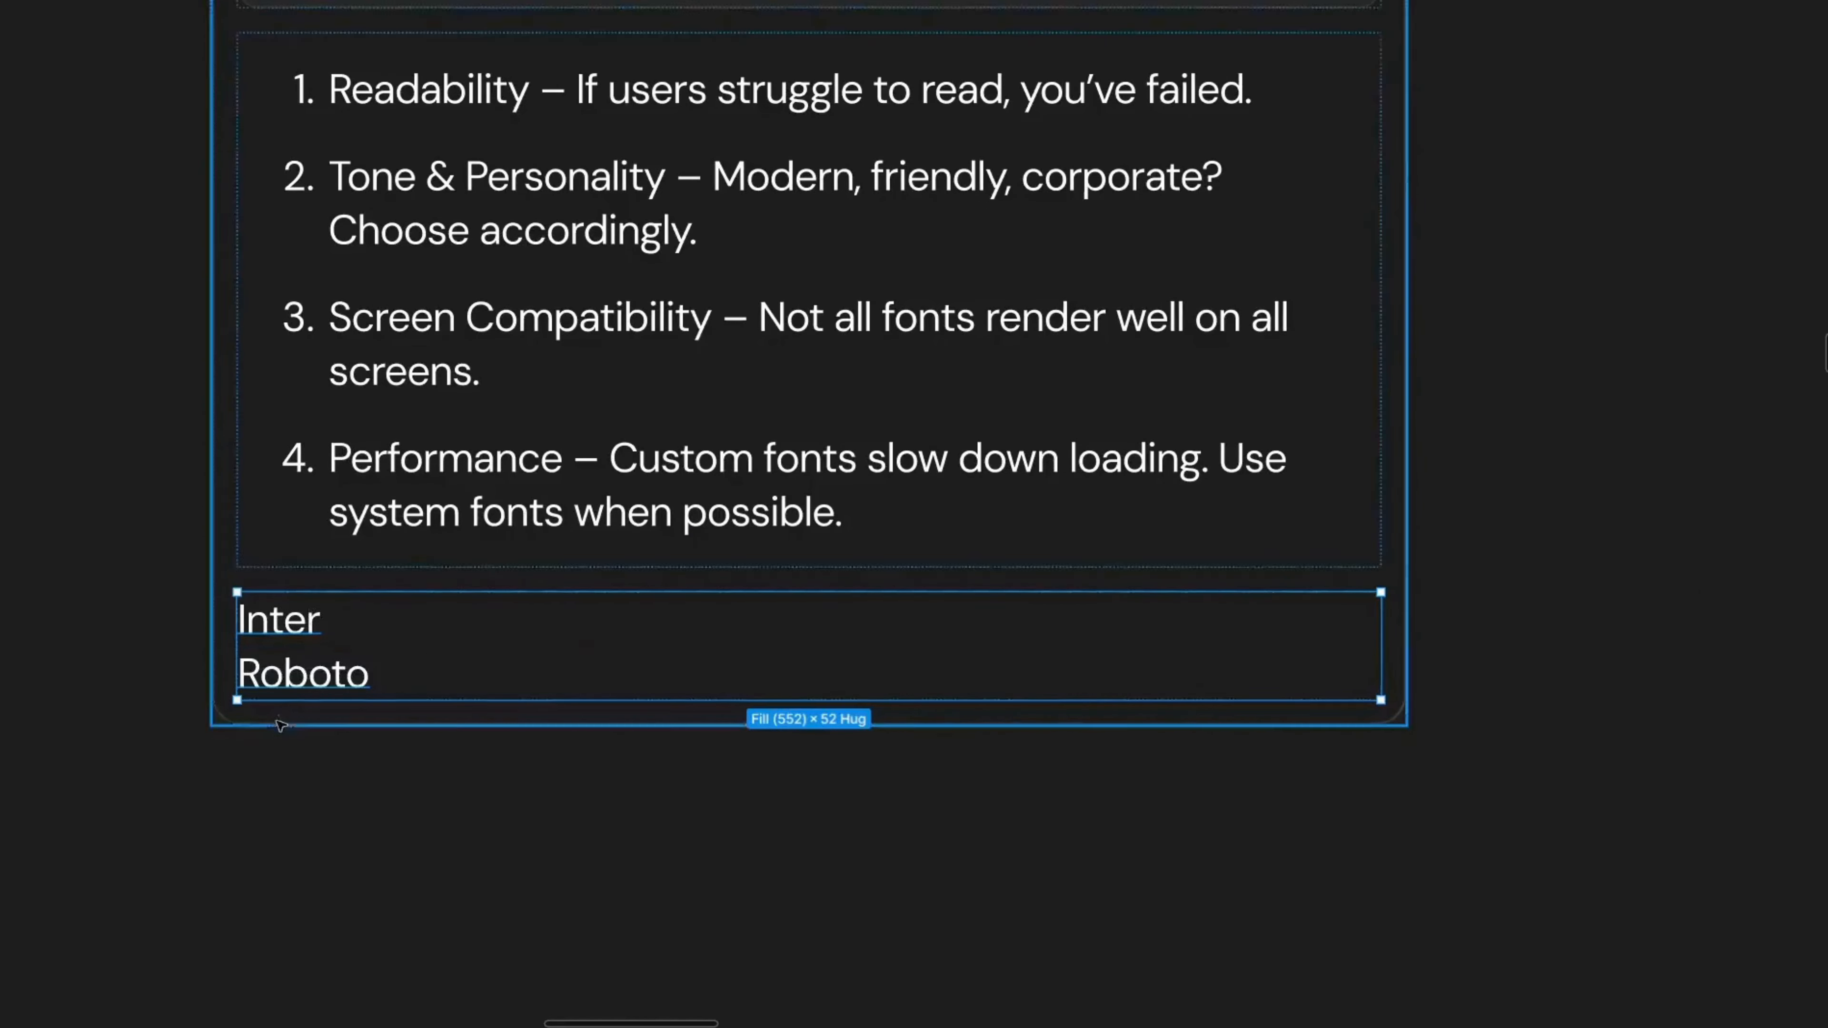
double_click(392, 686)
left_click(392, 686)
key("Return")
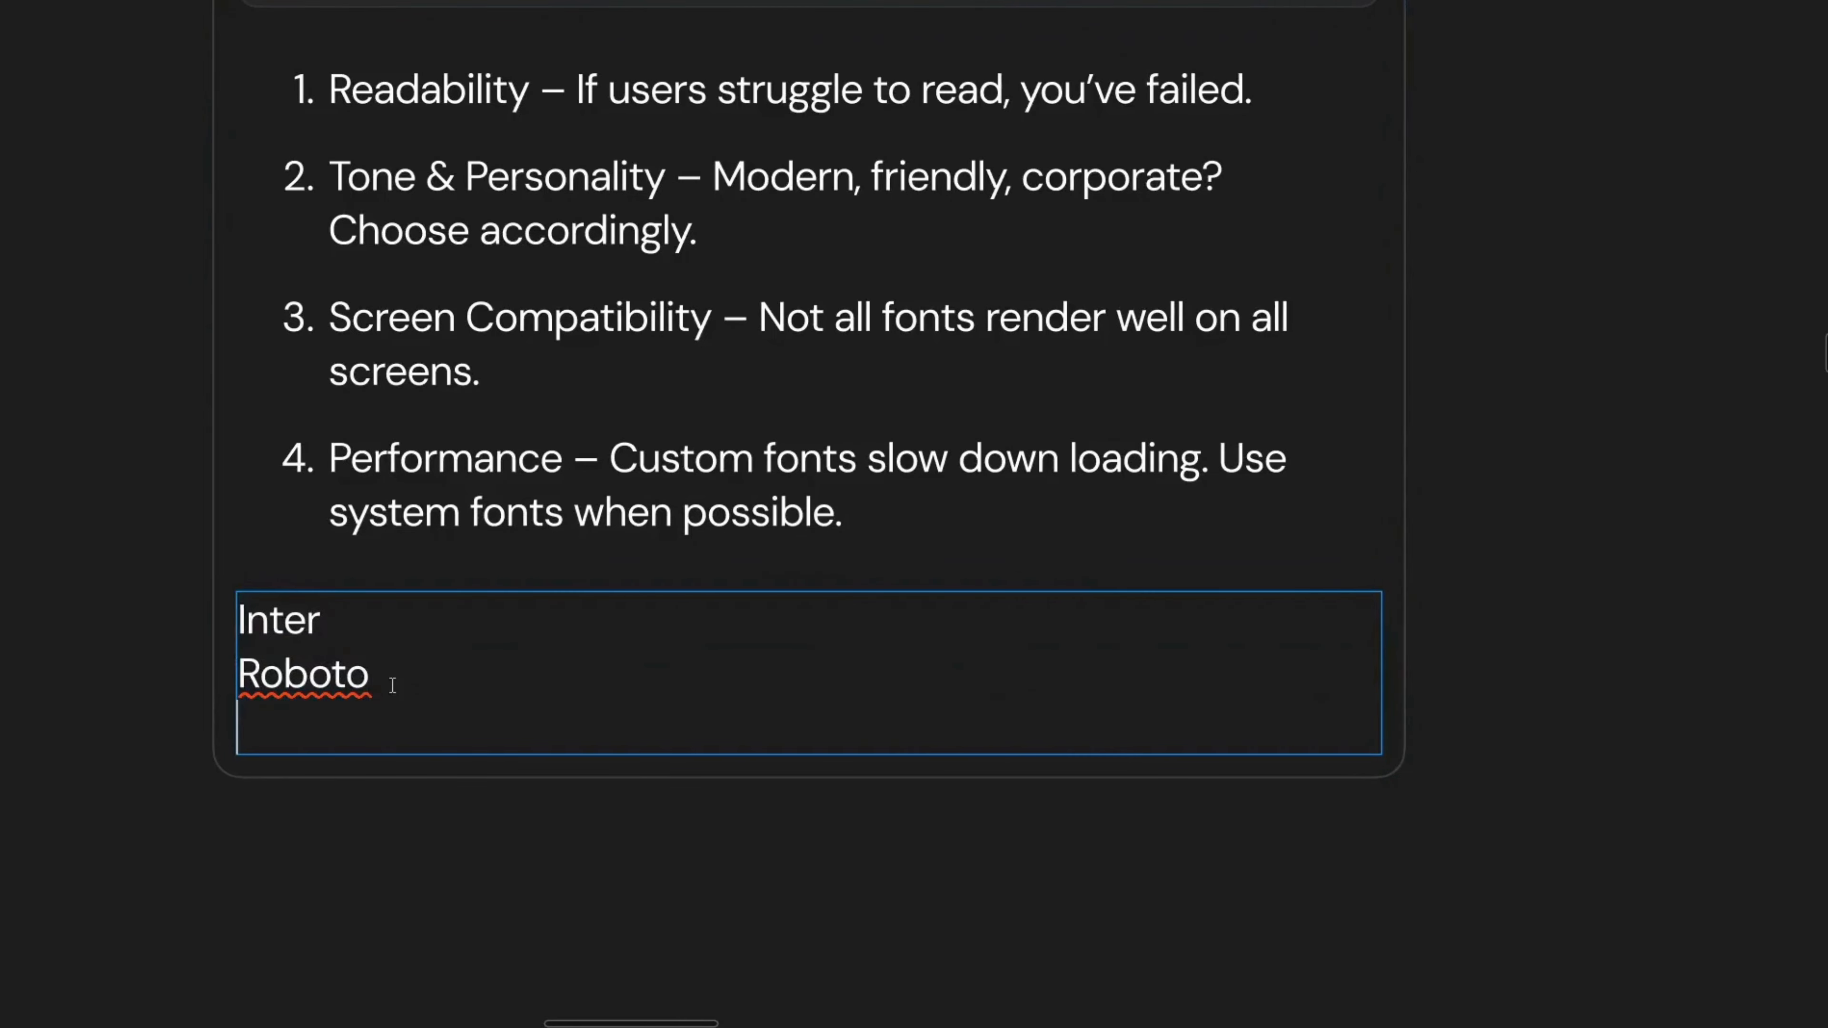
type("Popp")
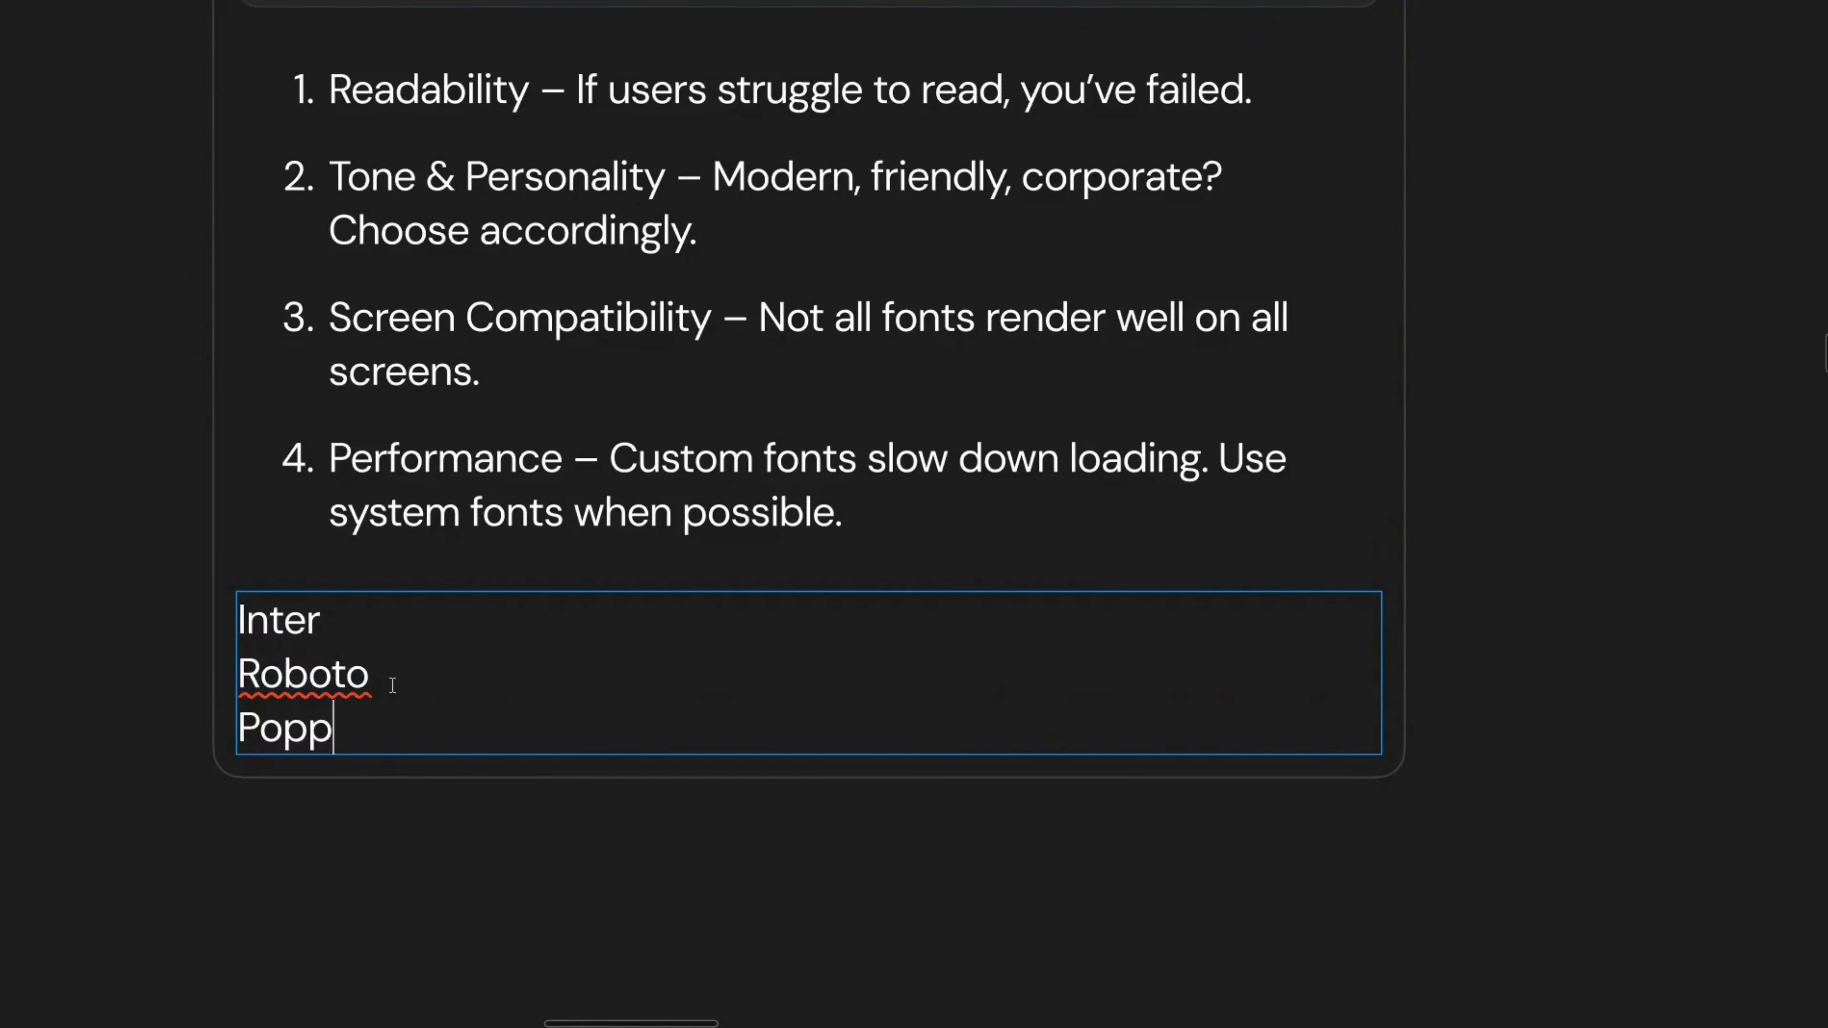
type("ins")
key("Return")
Step: Add SF Pro and Open Sans as further lines of the font list
type("SF")
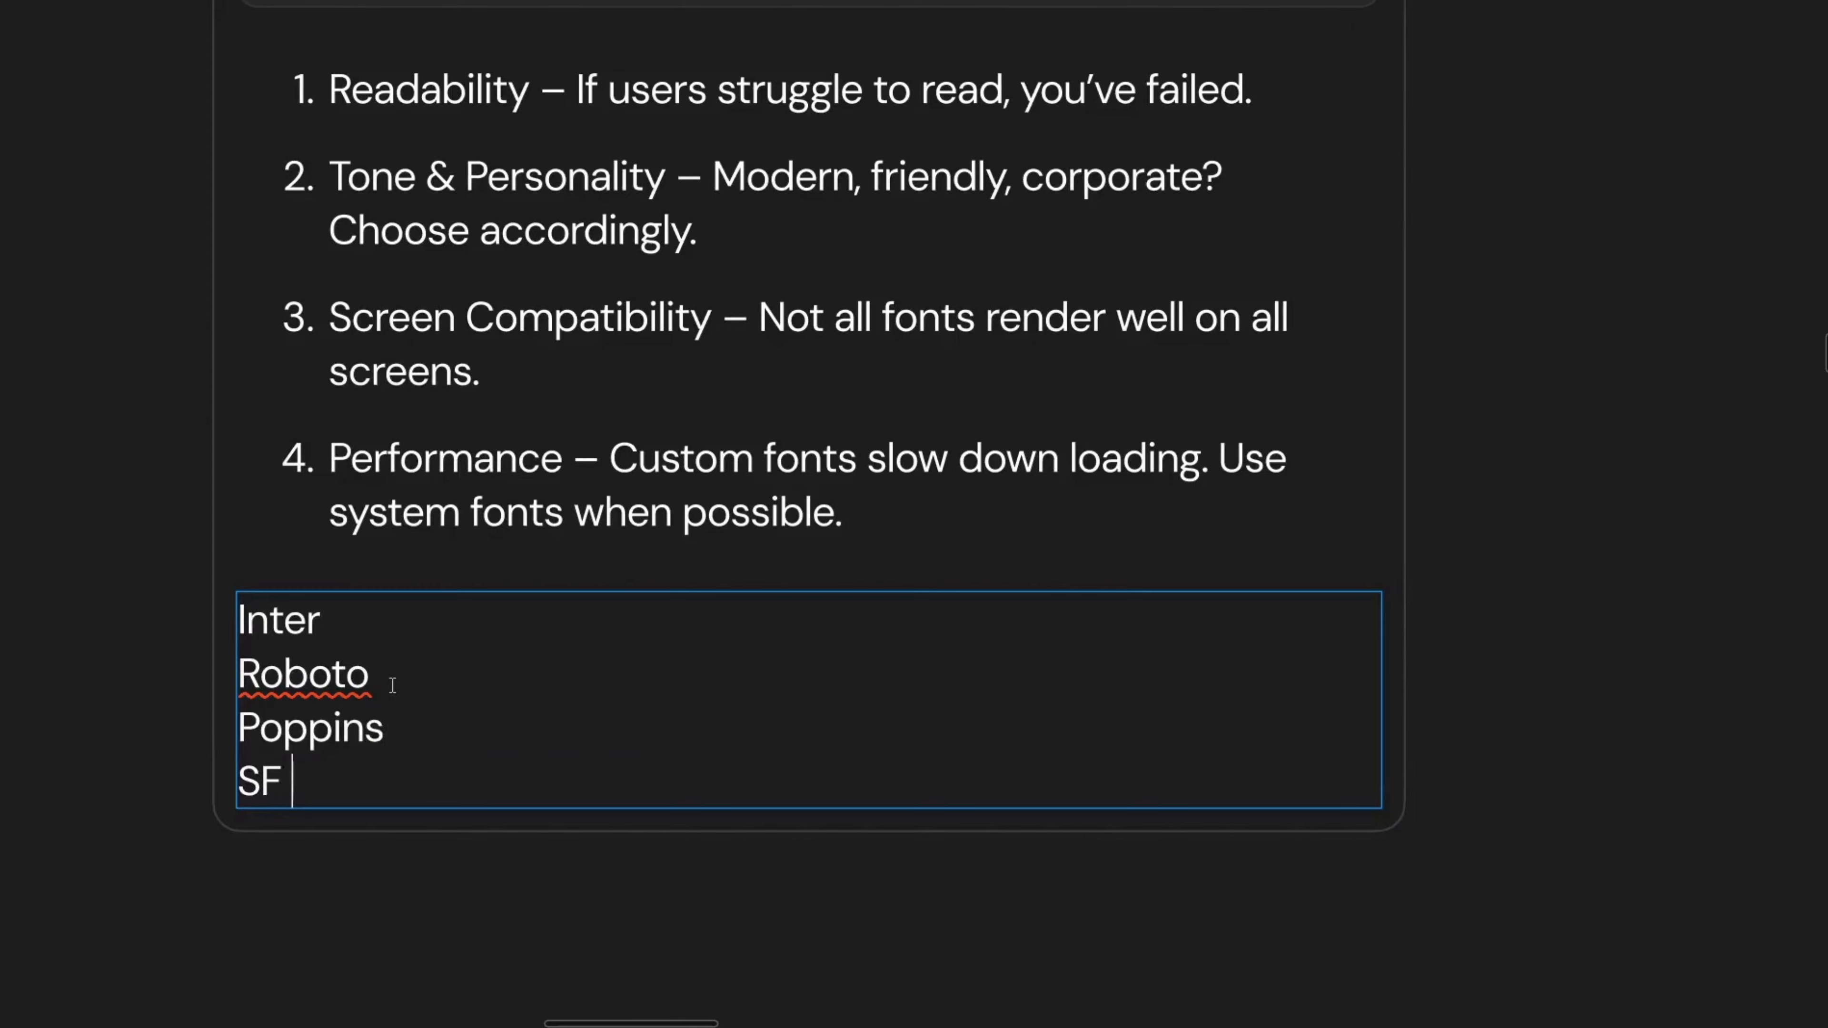
type(" Pro")
key("Return")
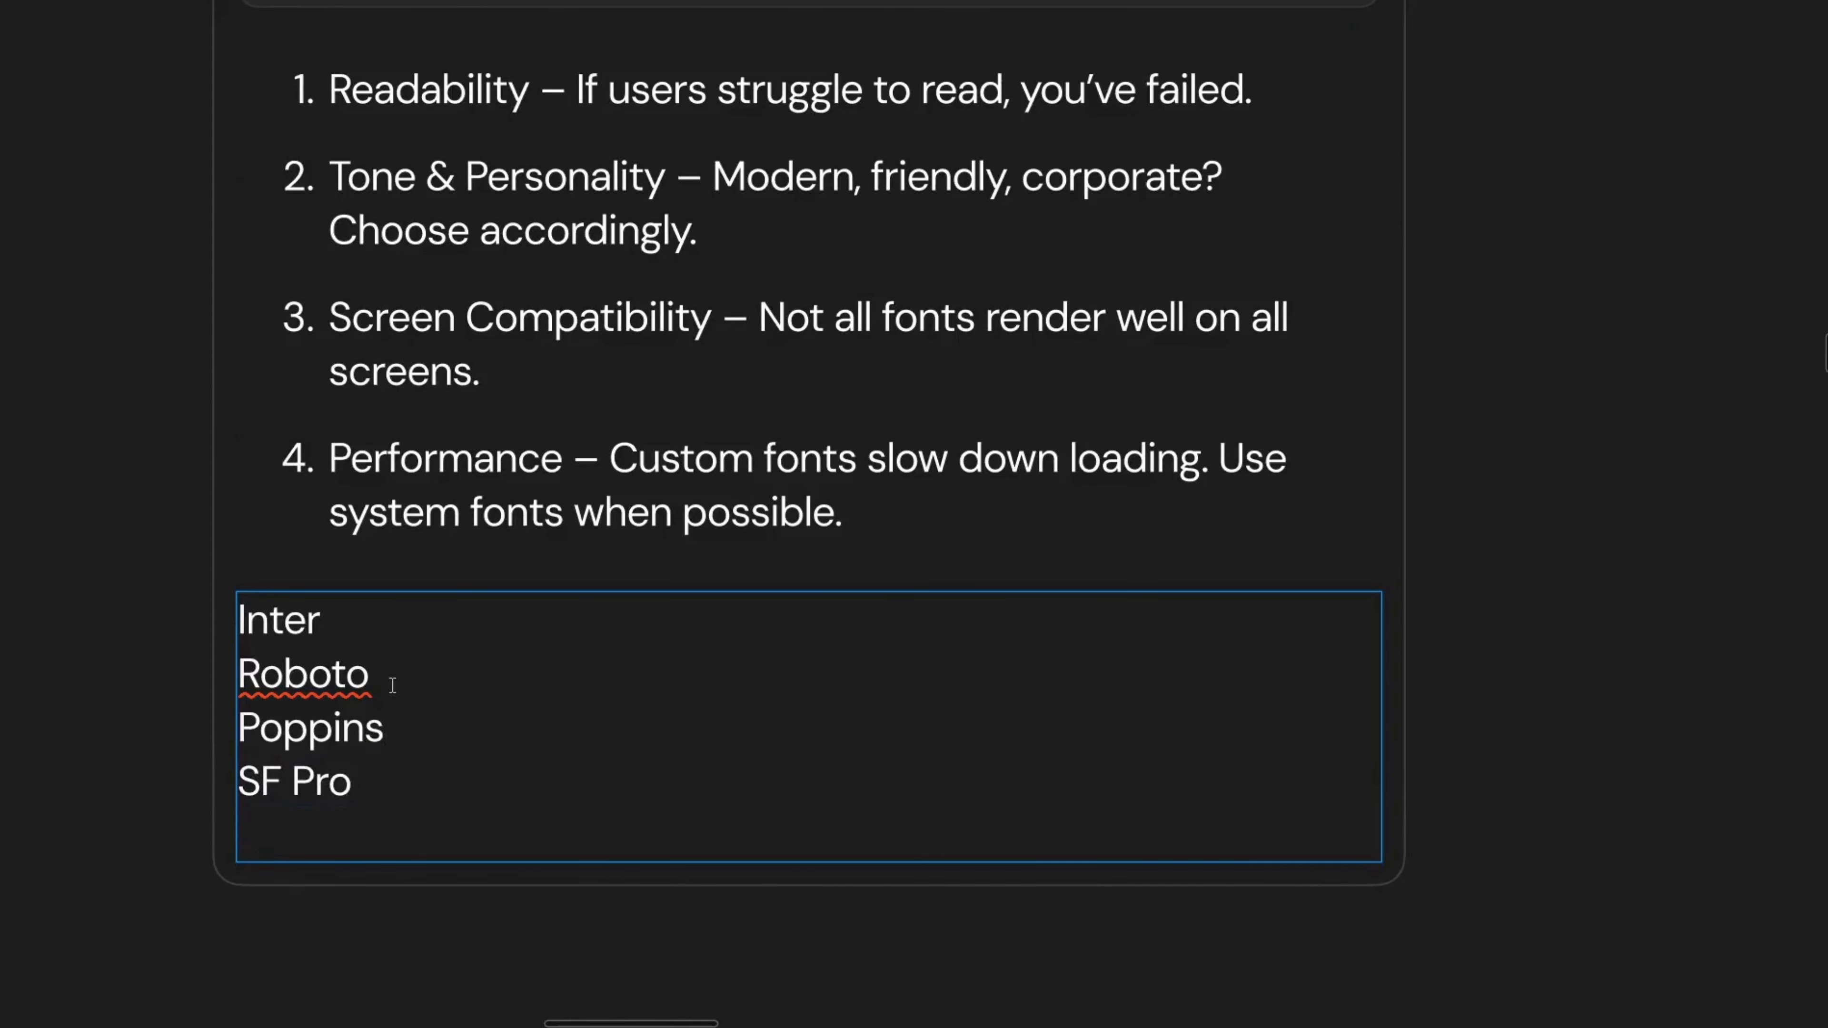
type("Open Sans")
key("Return")
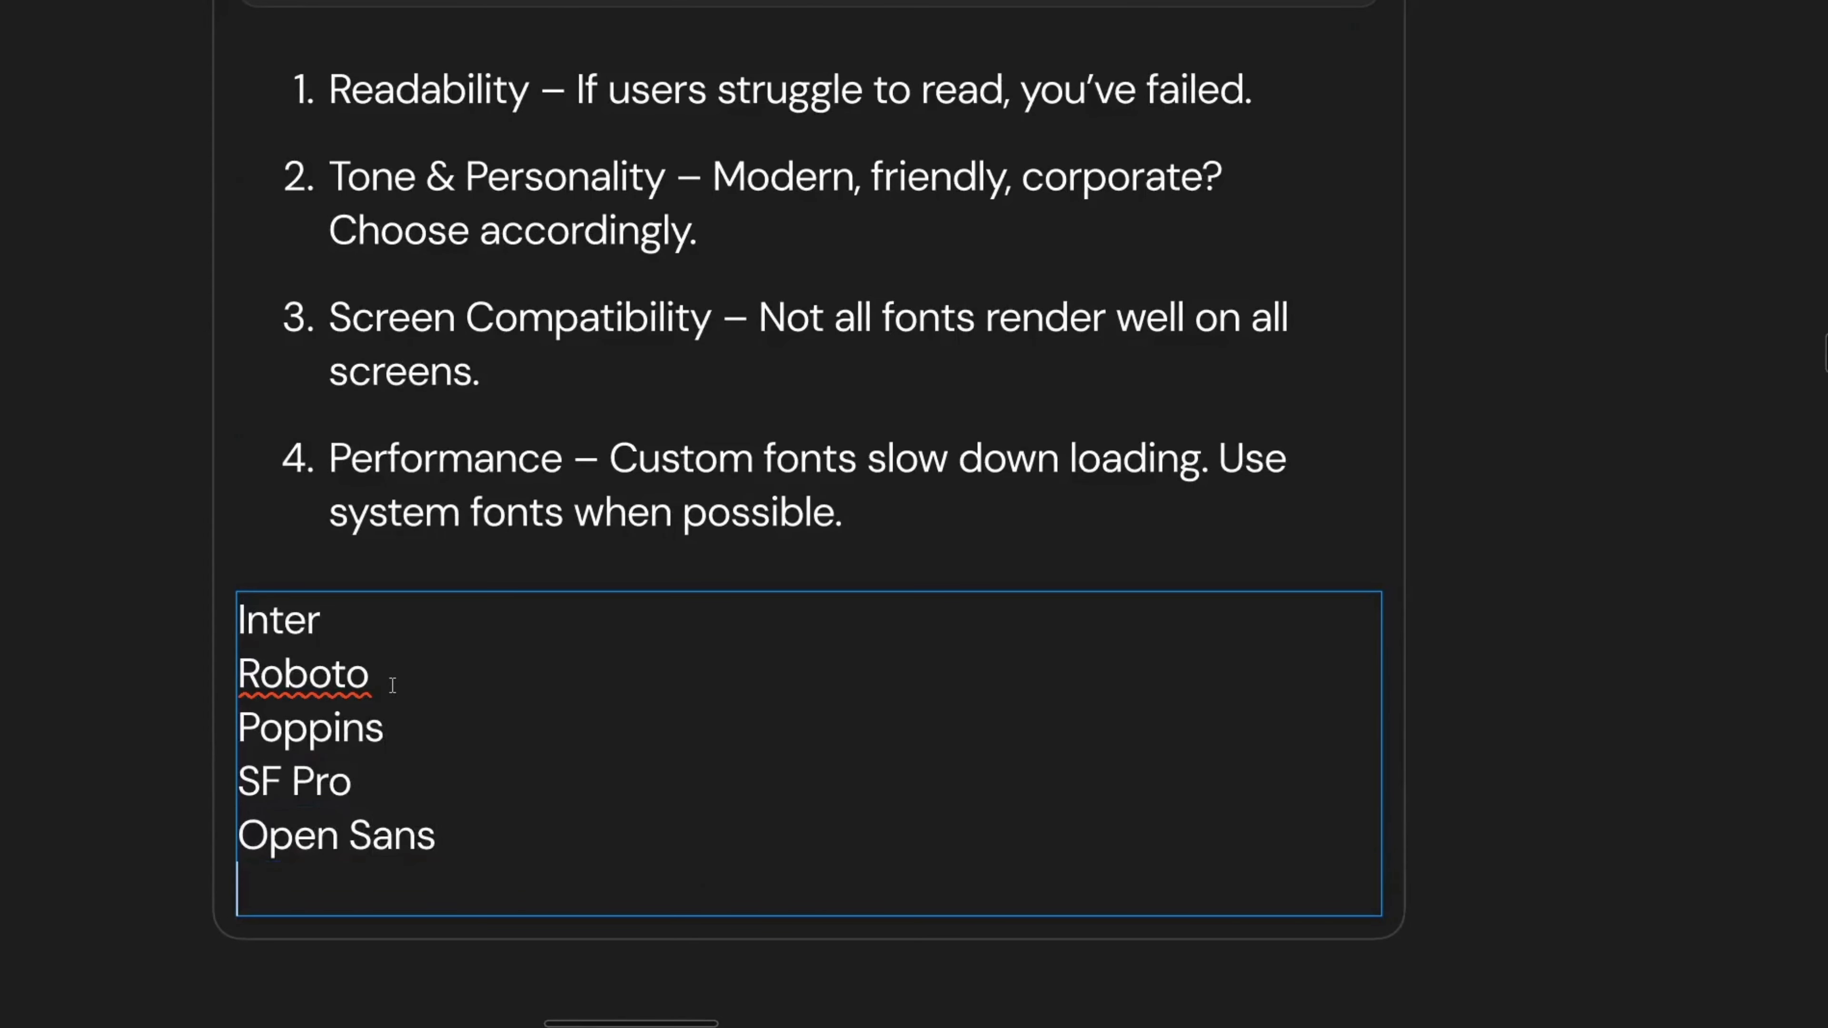
key("BackSpace")
key("Escape")
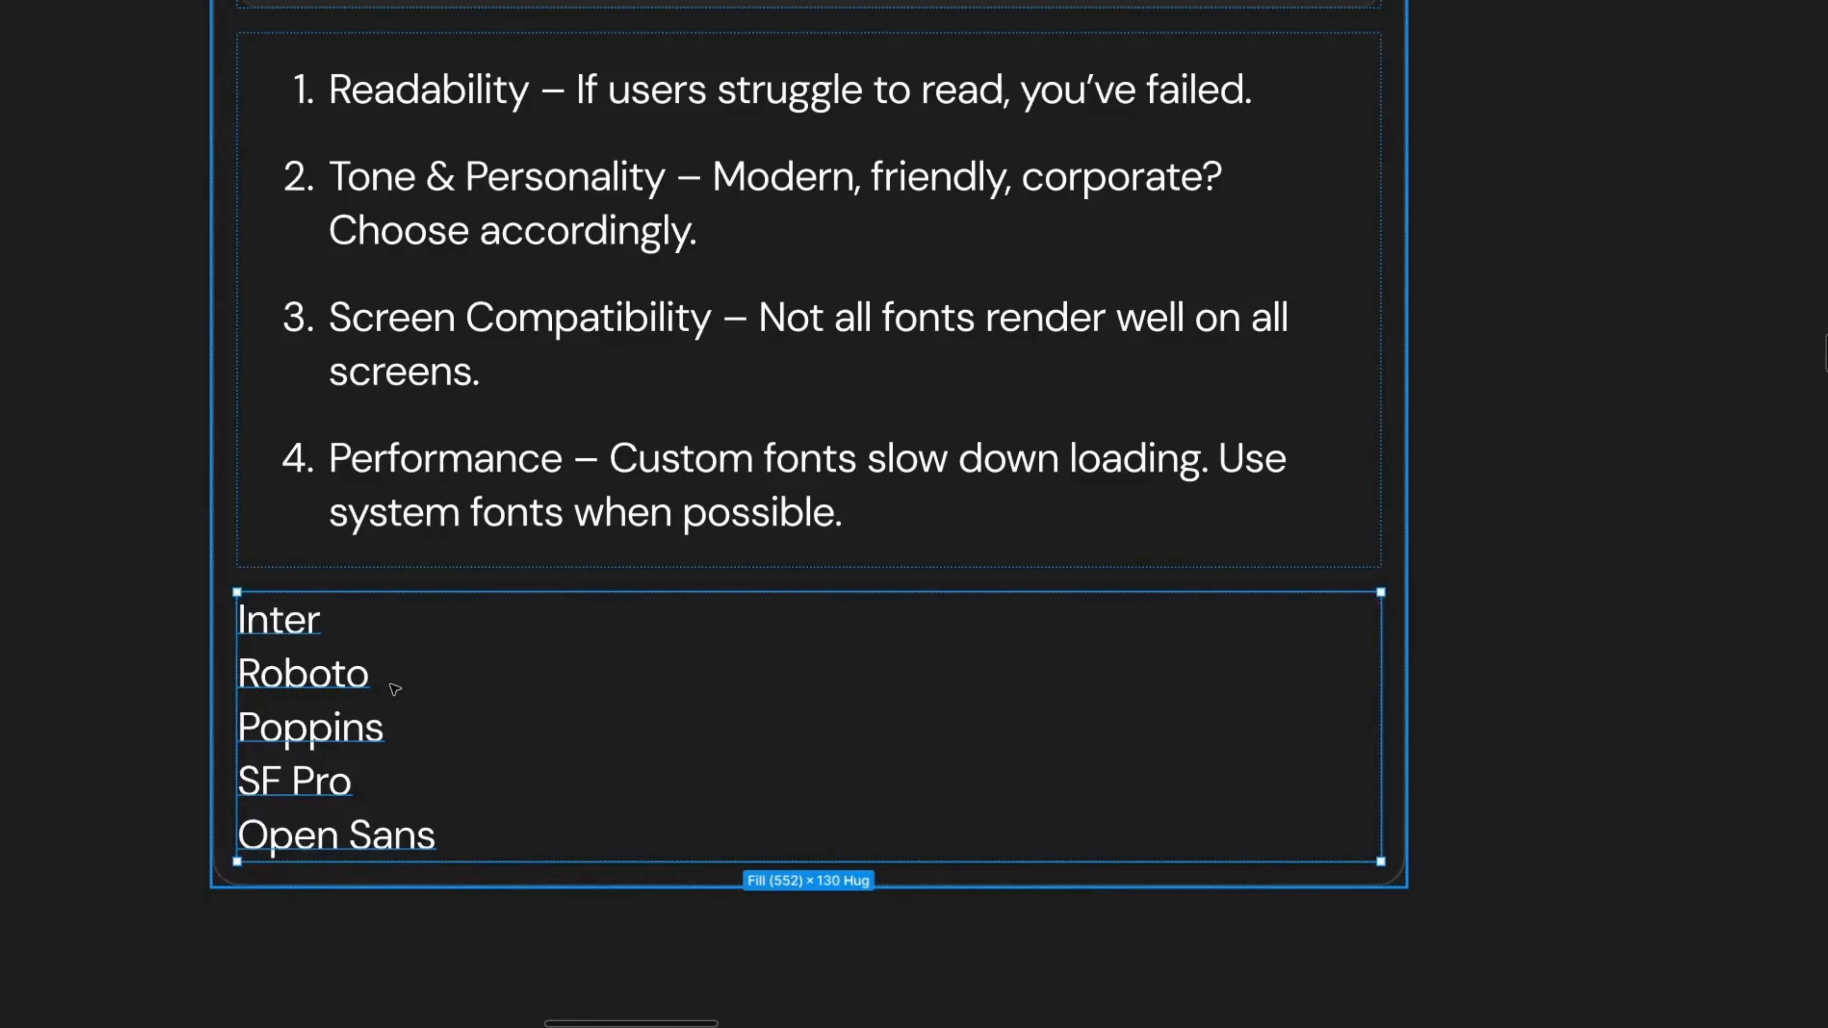
Step: Add DM Sans as a new line at the end of the font list
key("Return")
left_click(387, 727)
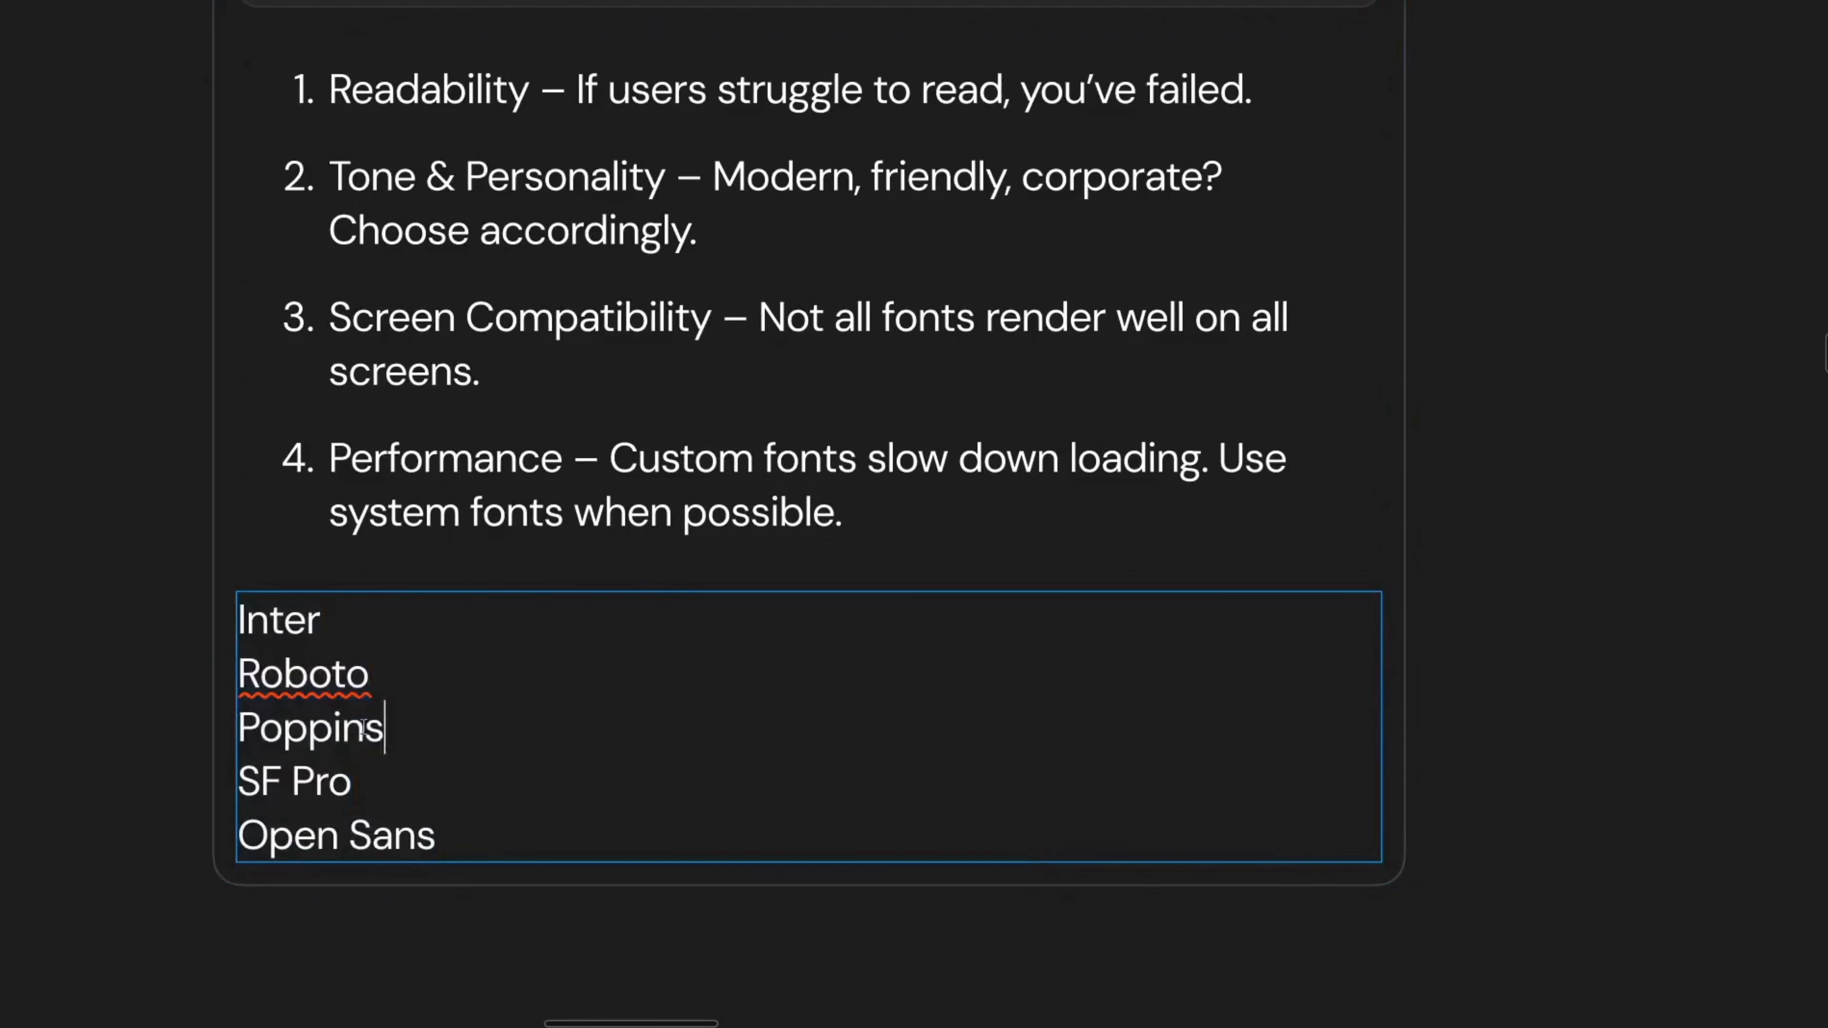
left_click_drag(387, 727, 328, 617)
double_click(327, 617)
left_click(467, 830)
key("Return")
type("DM Sans")
key("Escape")
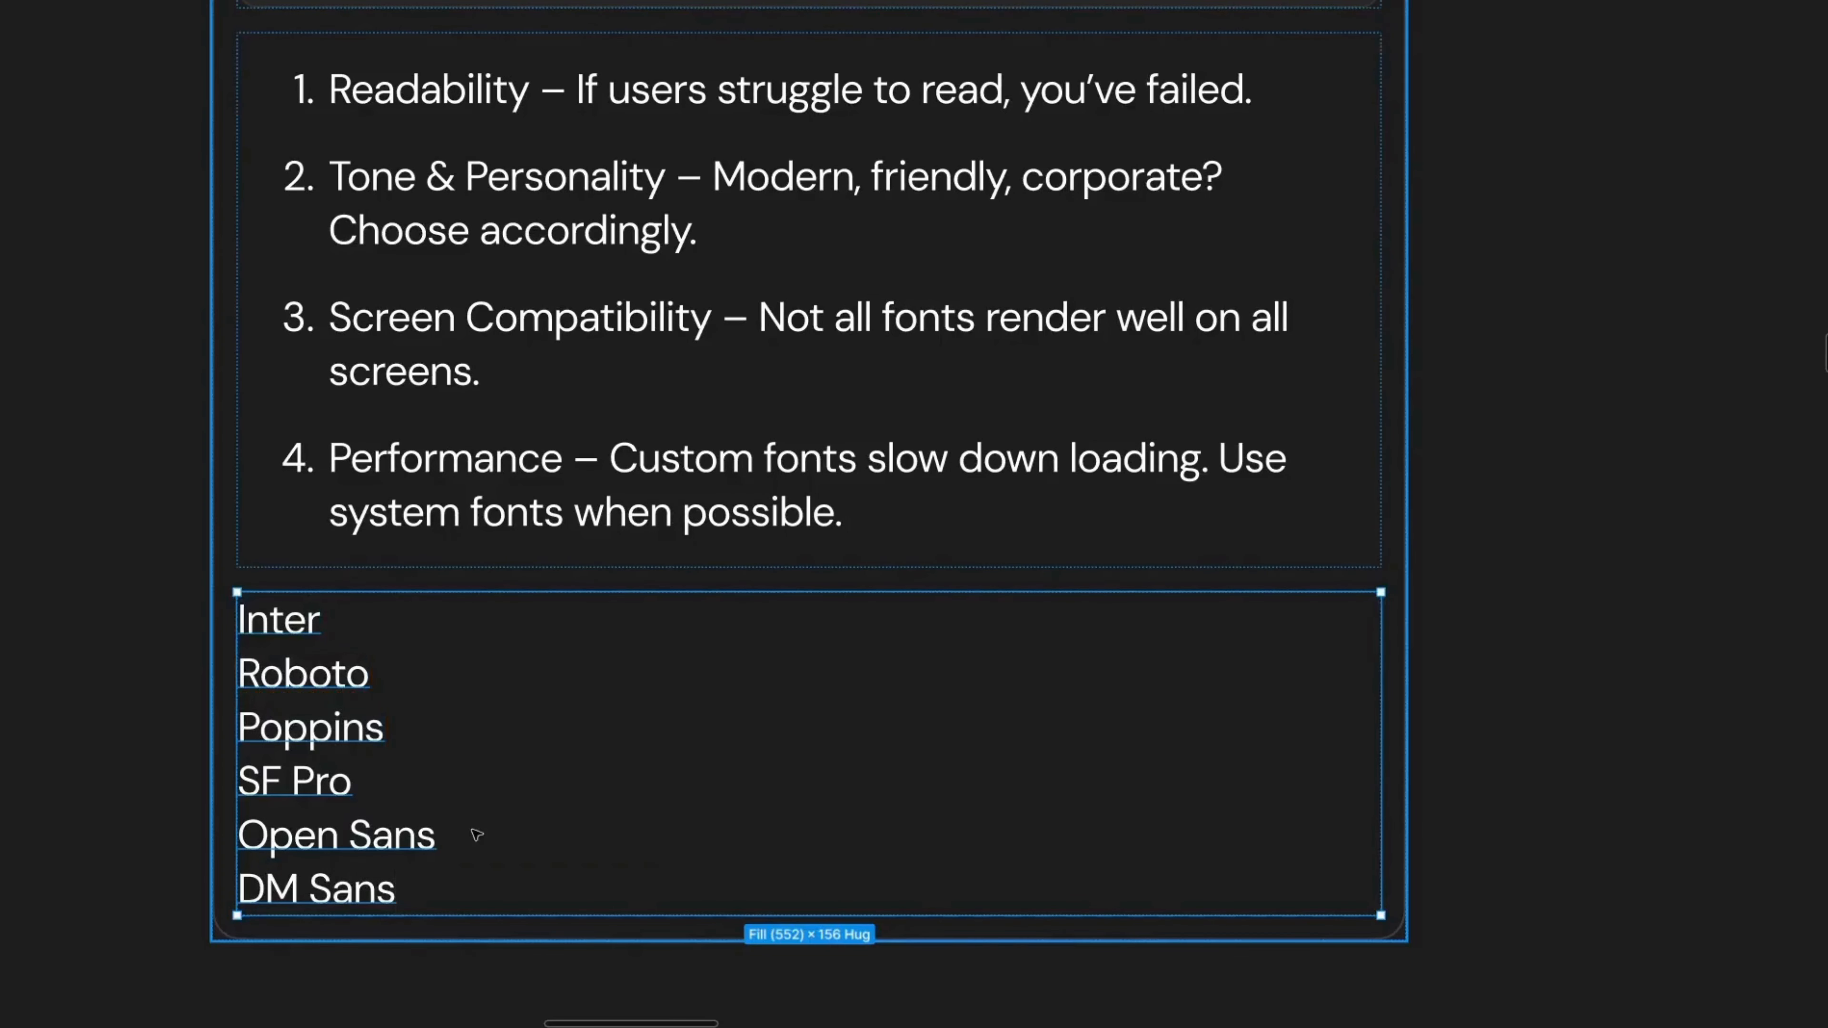
scroll(437, 572, "down", 1)
scroll(439, 468, "up", 5)
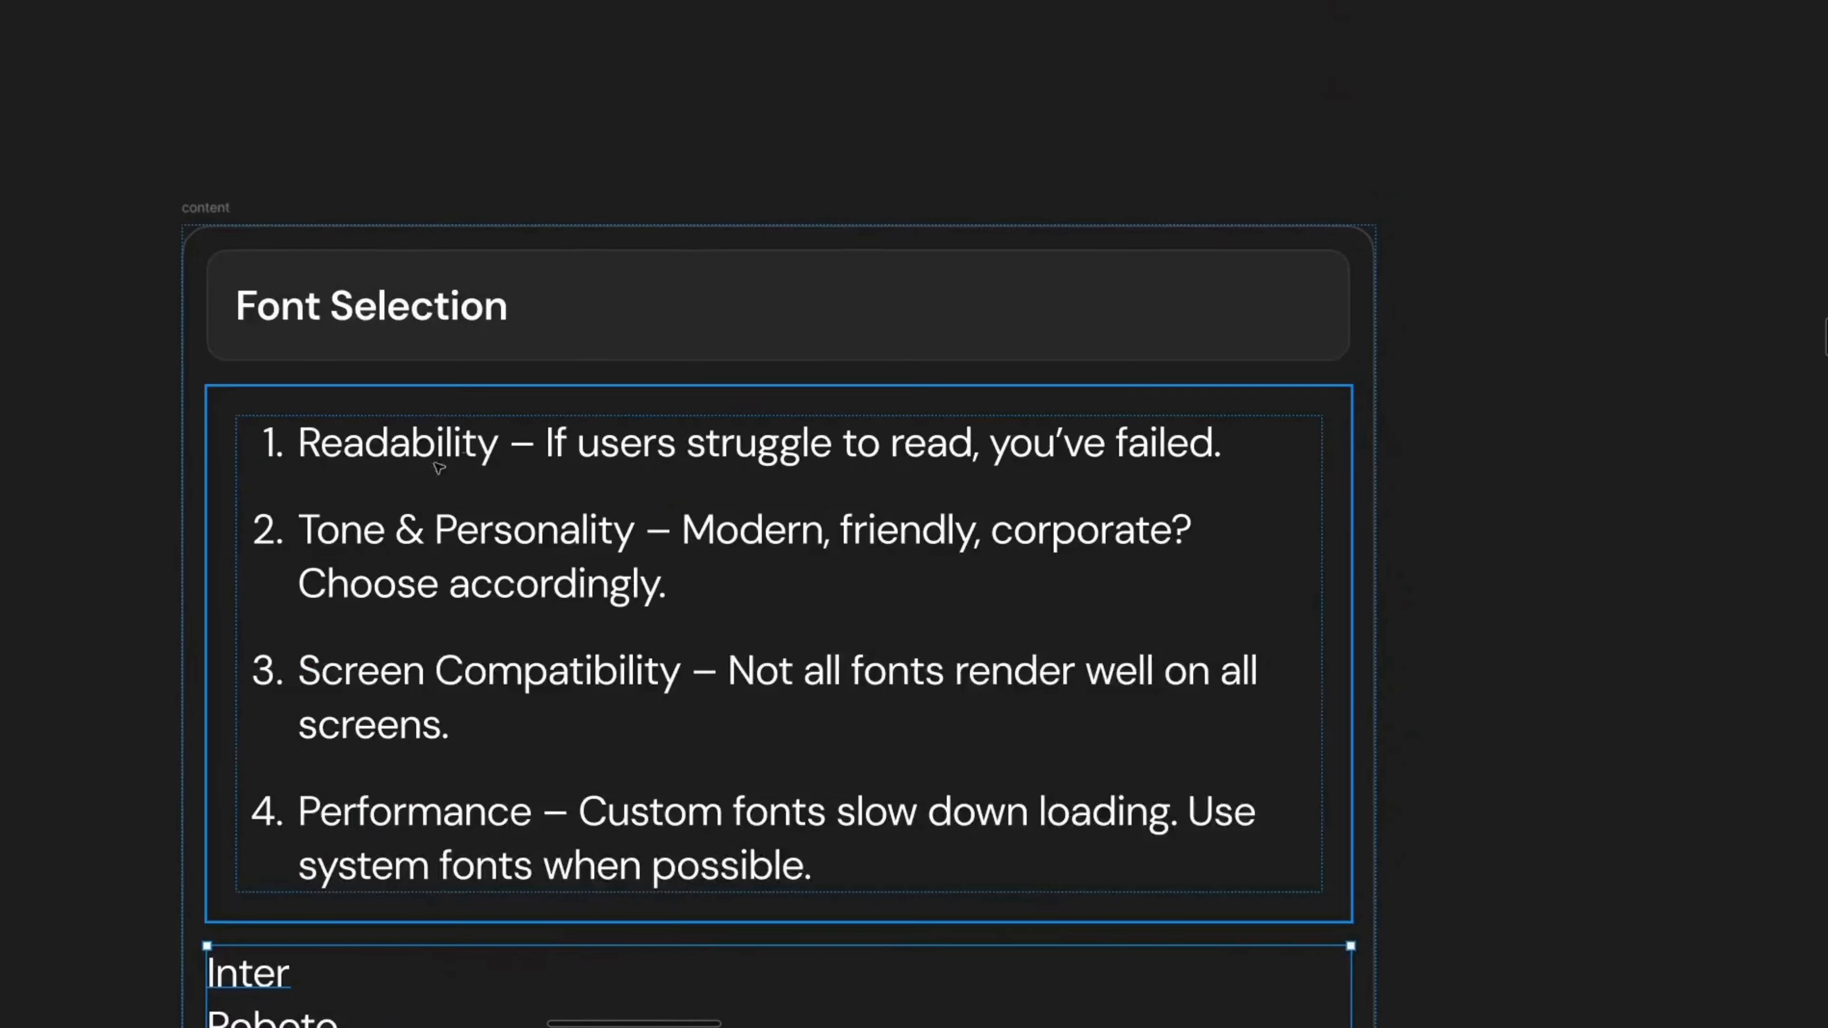
double_click(416, 319)
left_click(419, 235)
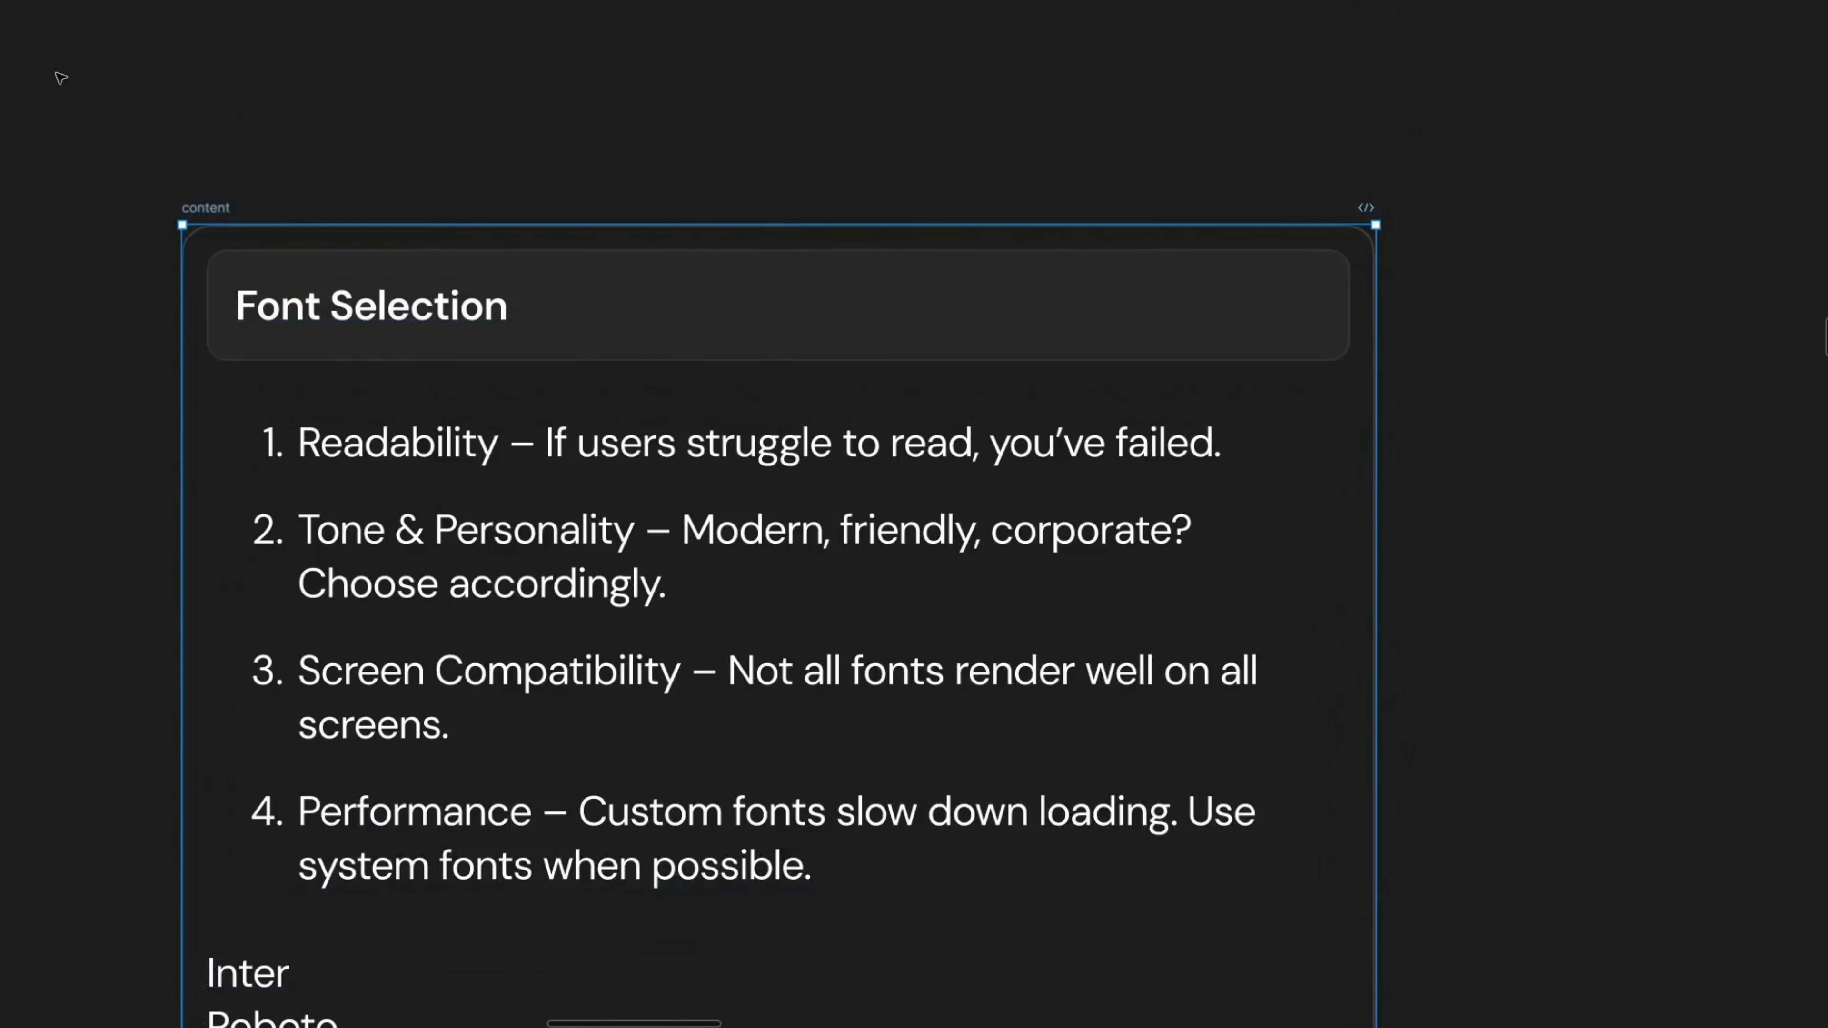
scroll(1180, 400, "right", 10)
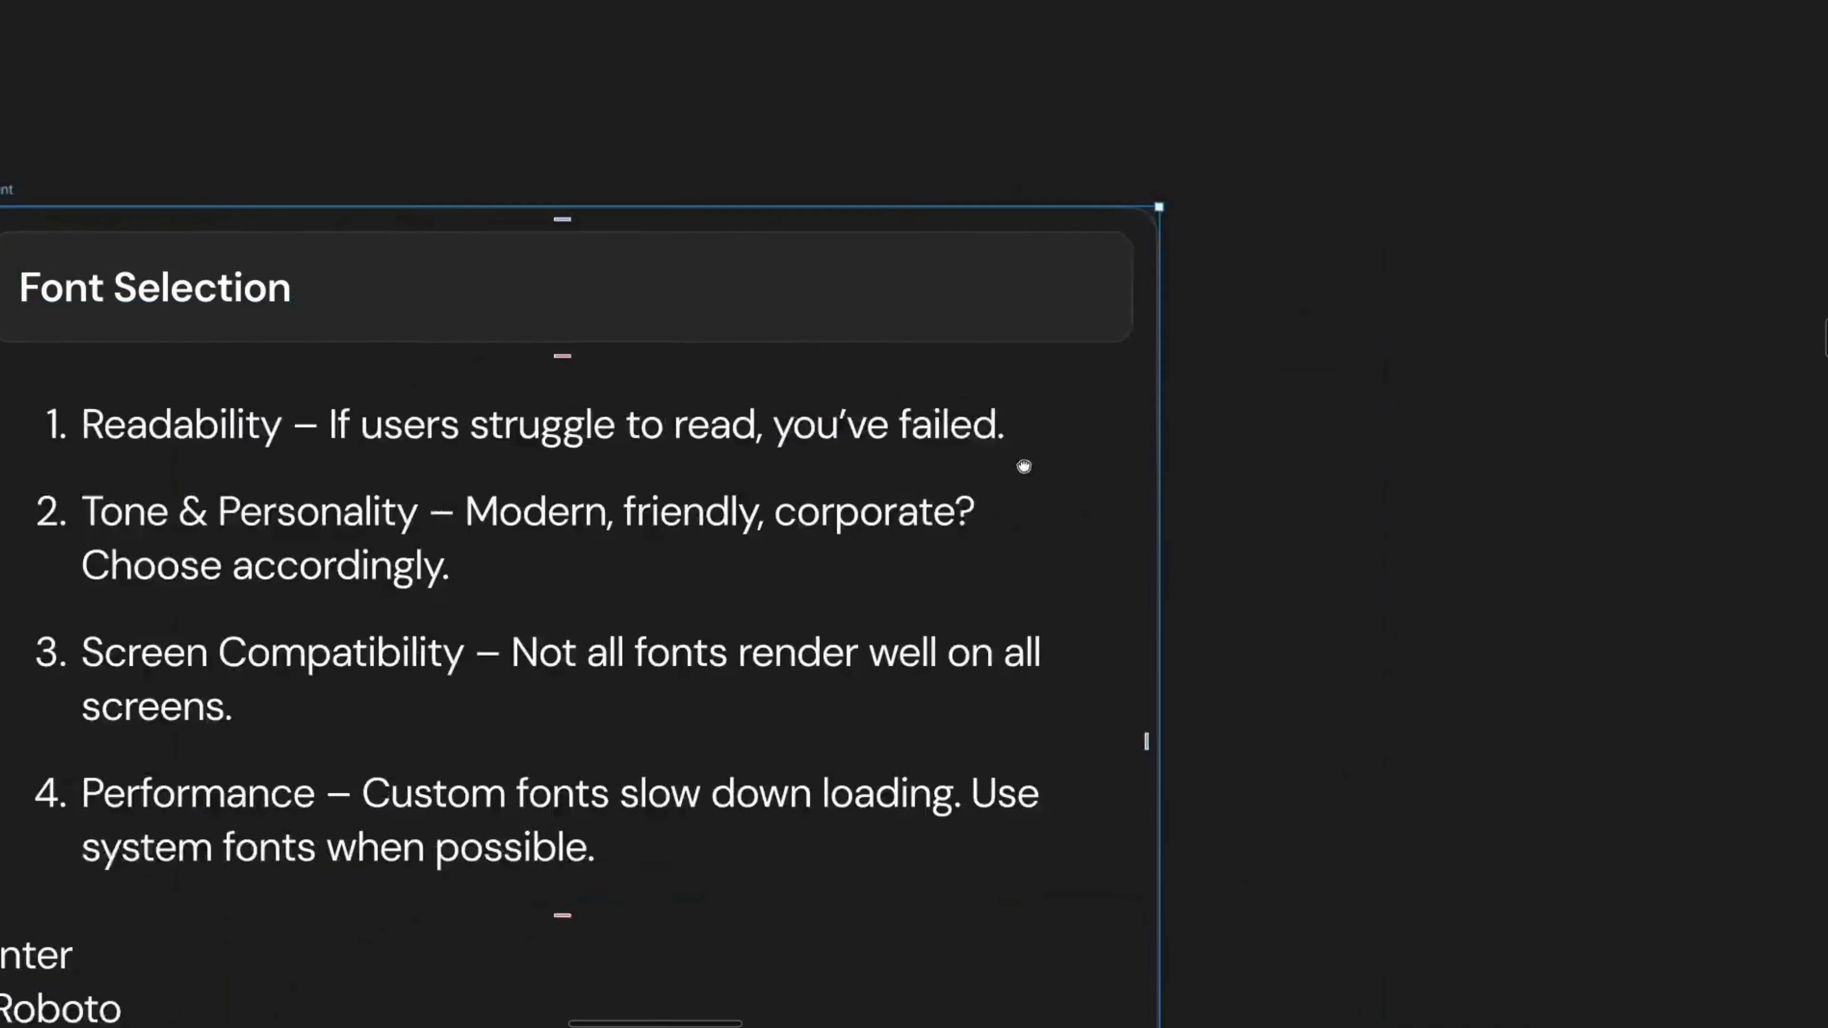
left_click_drag(845, 458, 632, 523)
left_click_drag(1094, 407, 816, 298)
scroll(815, 301, "up", 2)
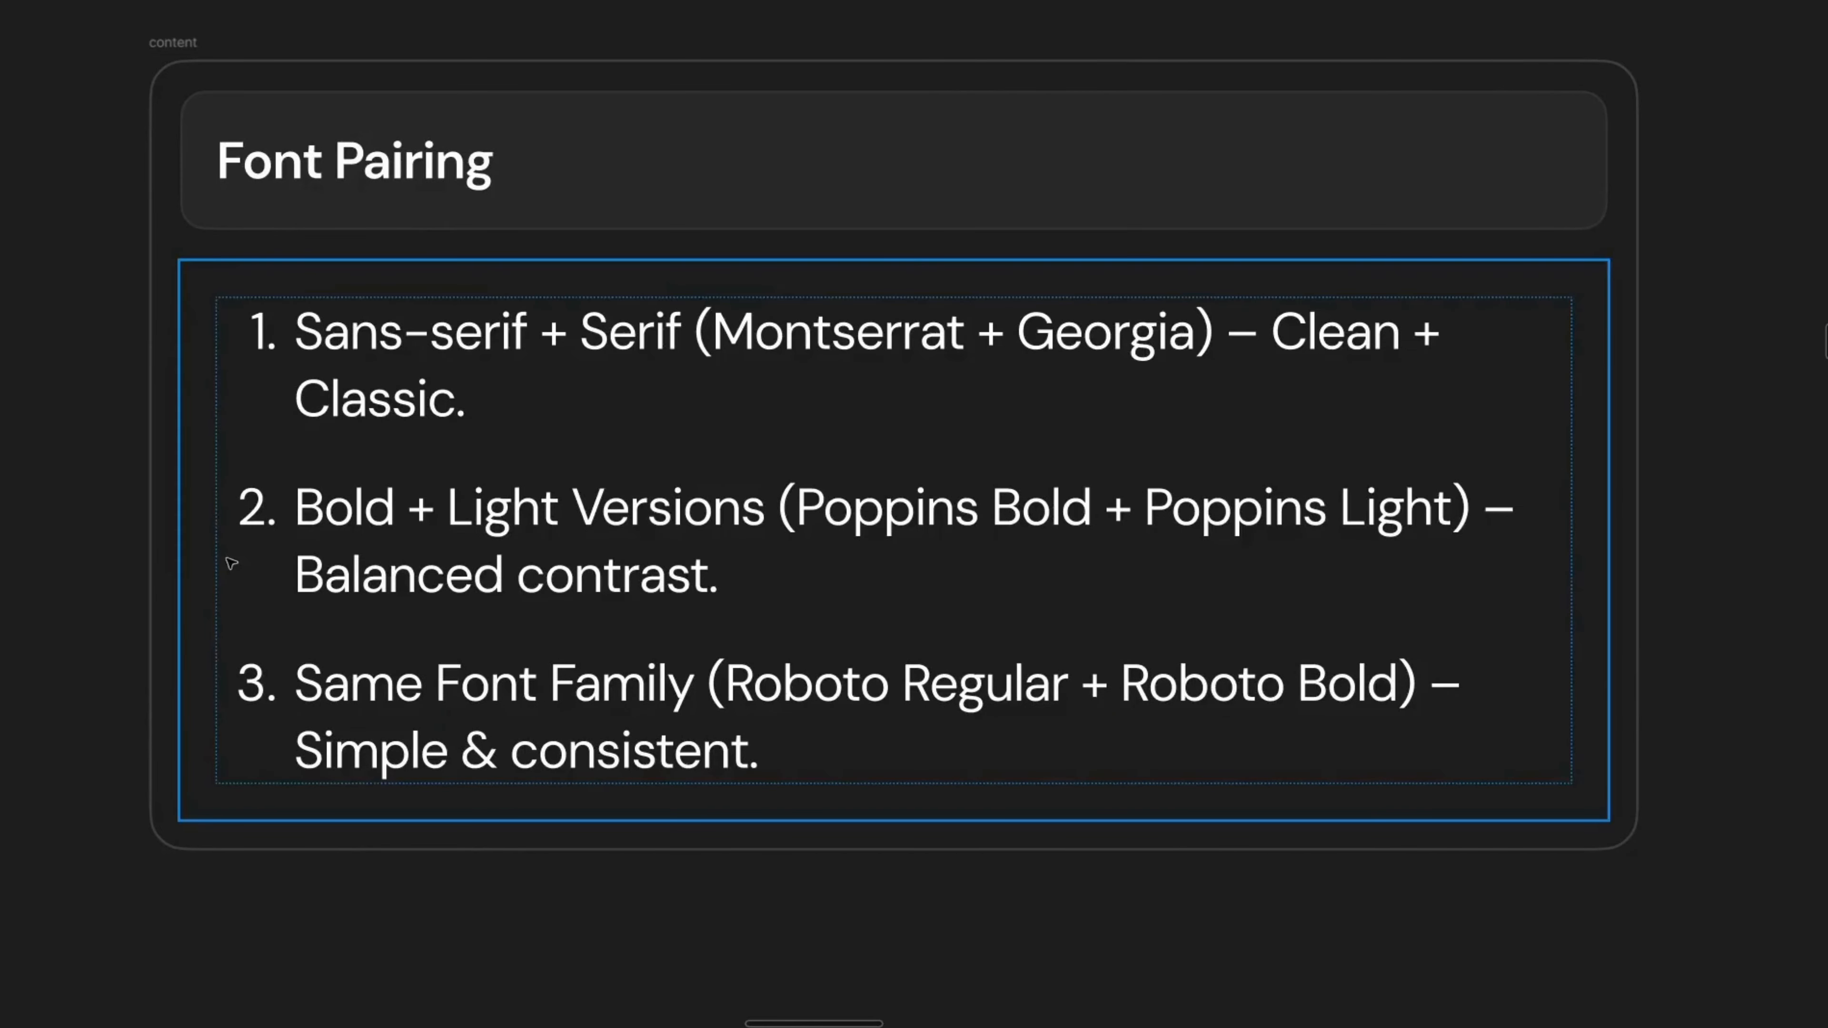
double_click(466, 344)
double_click(648, 362)
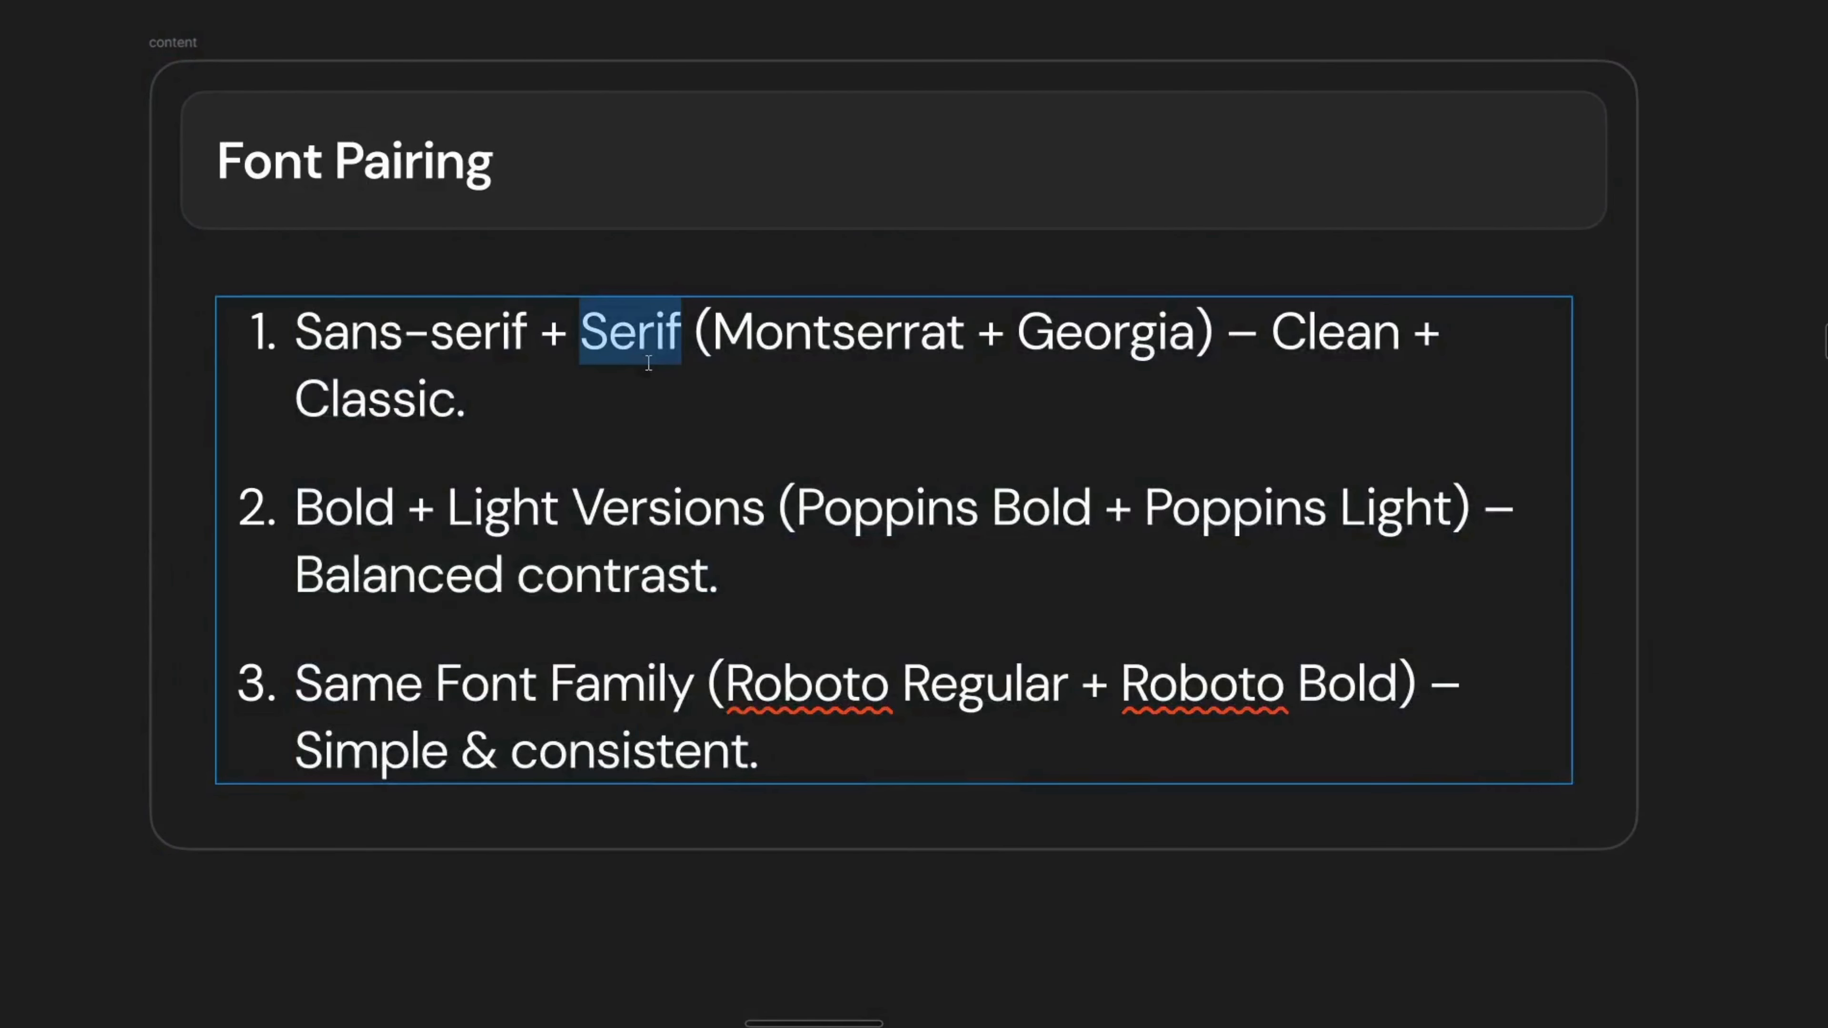
scroll(634, 363, "down", 3)
scroll(620, 364, "up", 3)
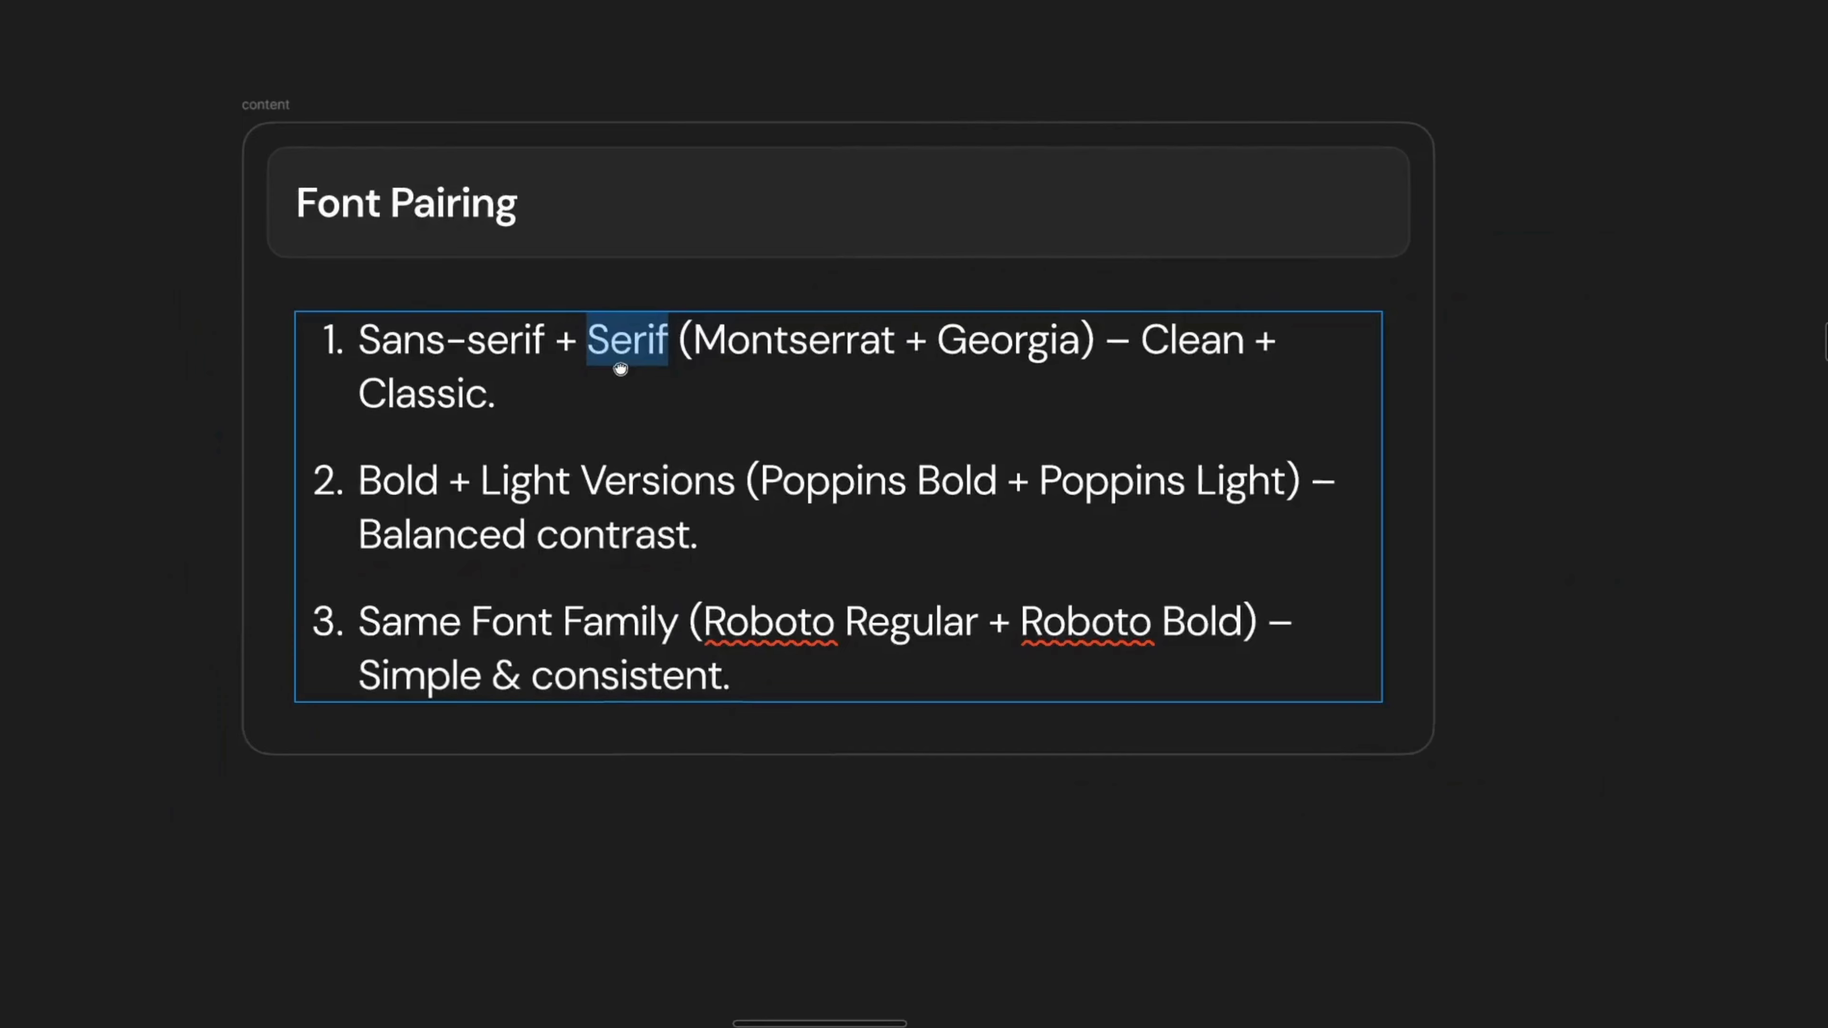
left_click(710, 368)
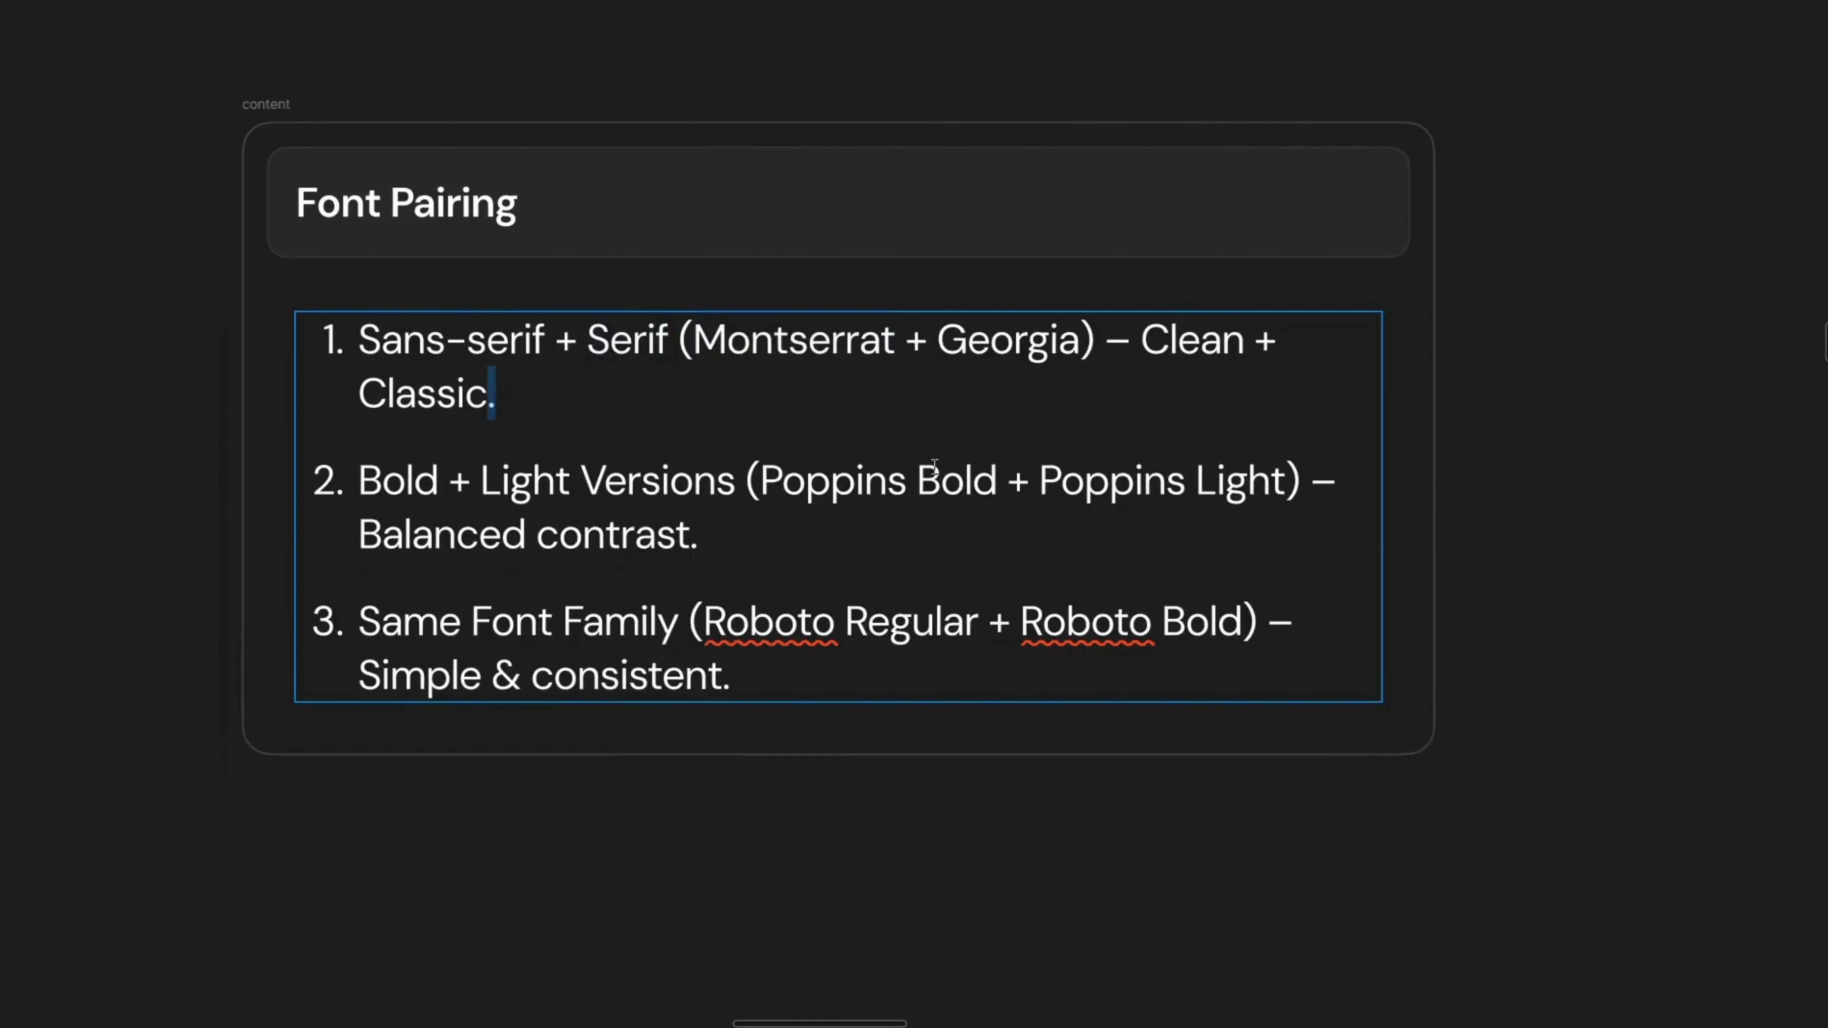
left_click(741, 747)
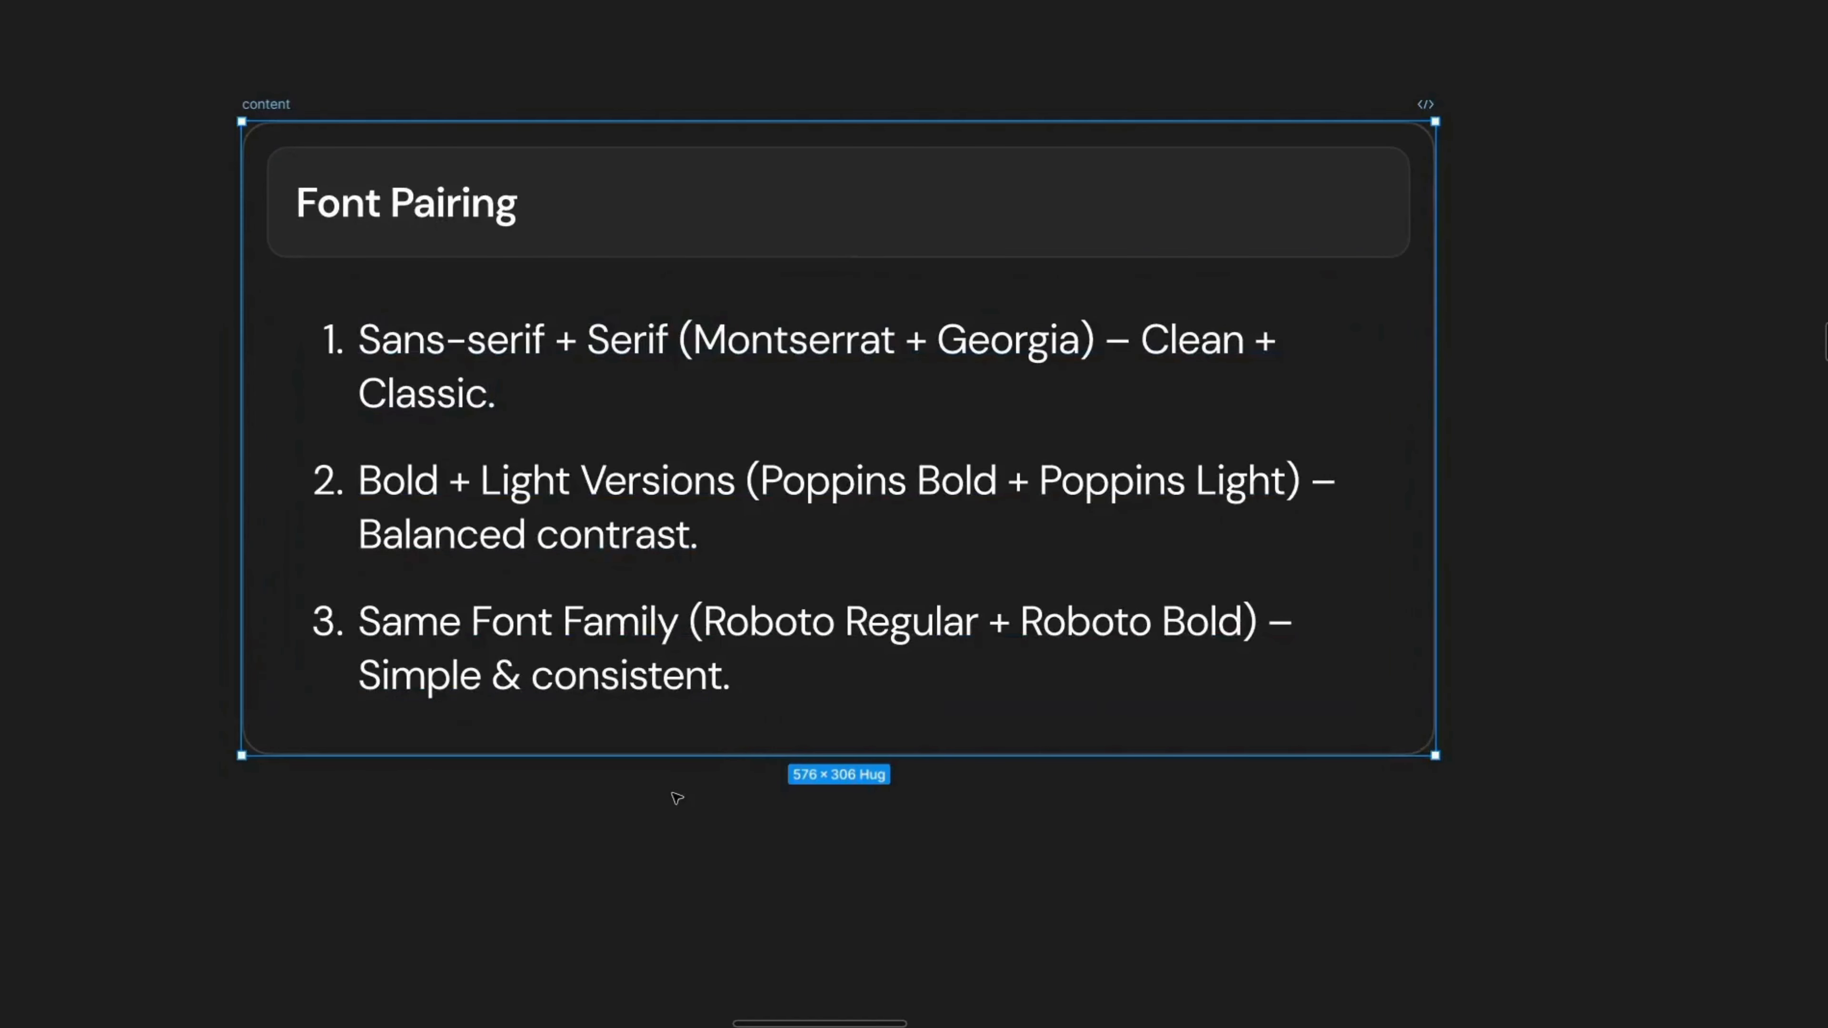
key("ctrl+v")
key("ctrl+z")
Step: Paste a copy of the numbered list text into the Font Pairing frame below the existing list
key("ctrl+backslash")
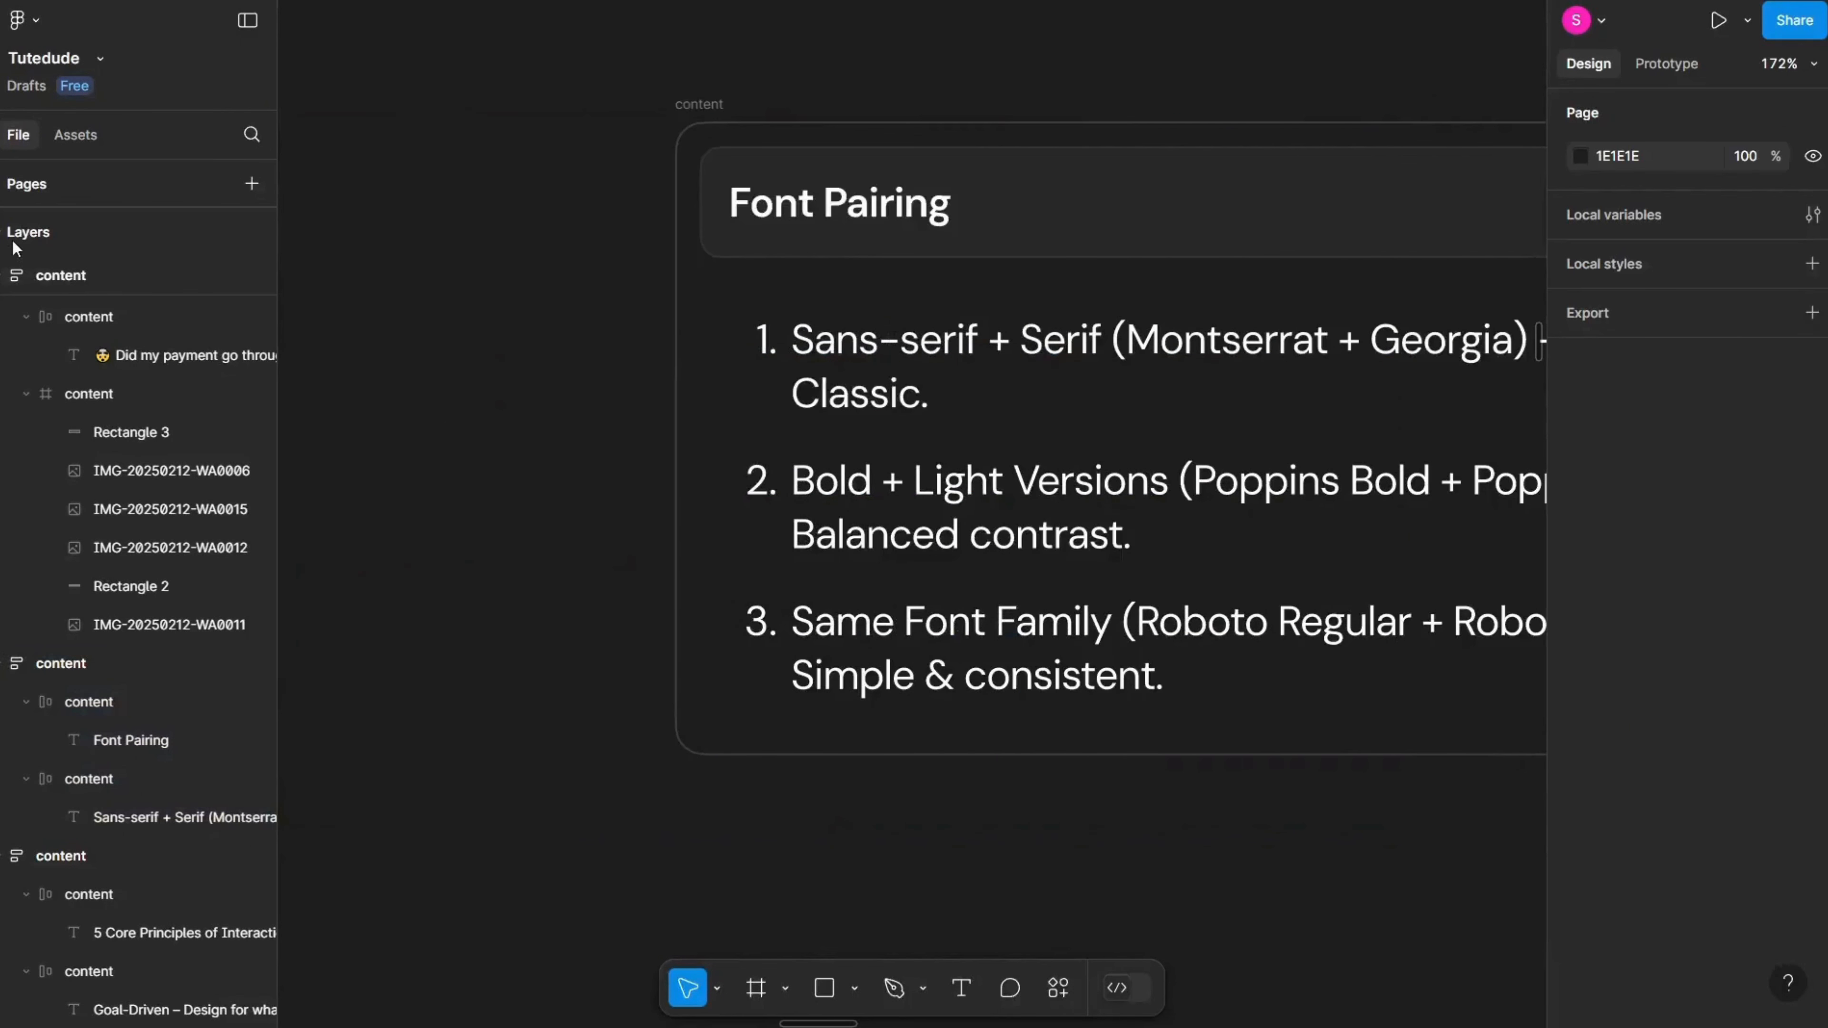
left_click(12, 241)
left_click_drag(1031, 523, 679, 429)
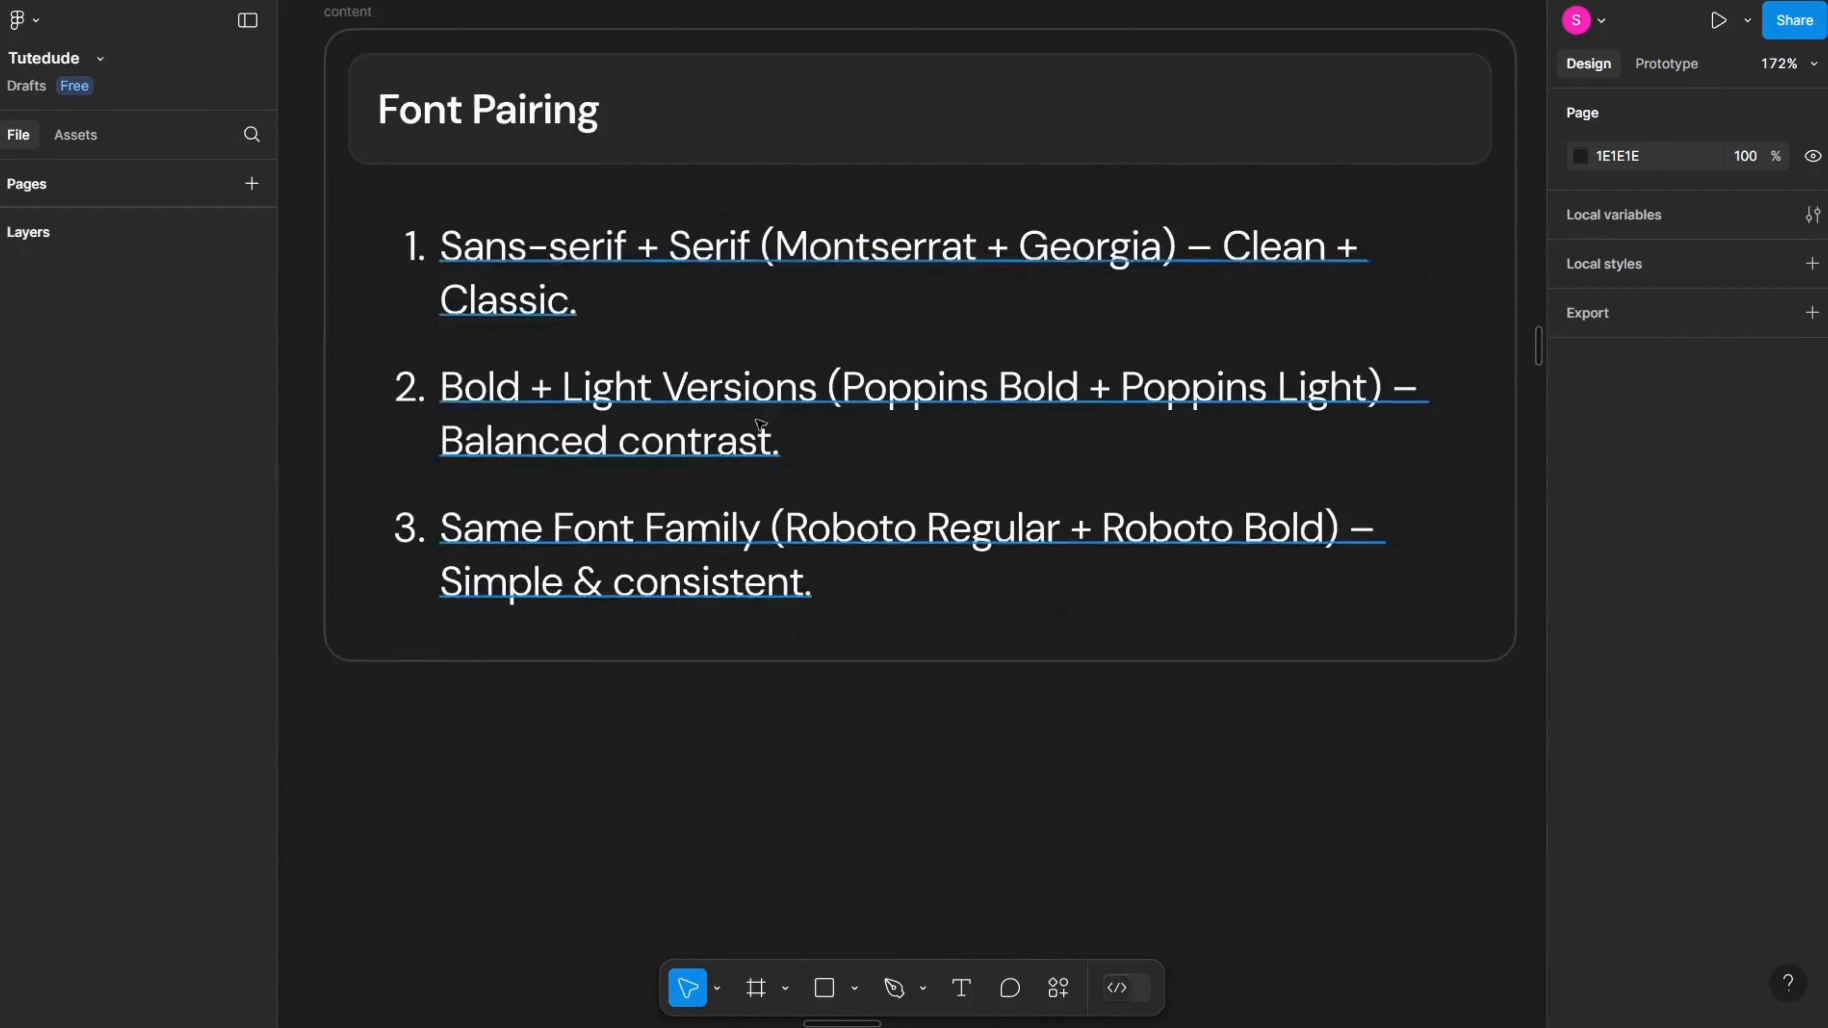
left_click(660, 536)
left_click(645, 649)
left_click(637, 569)
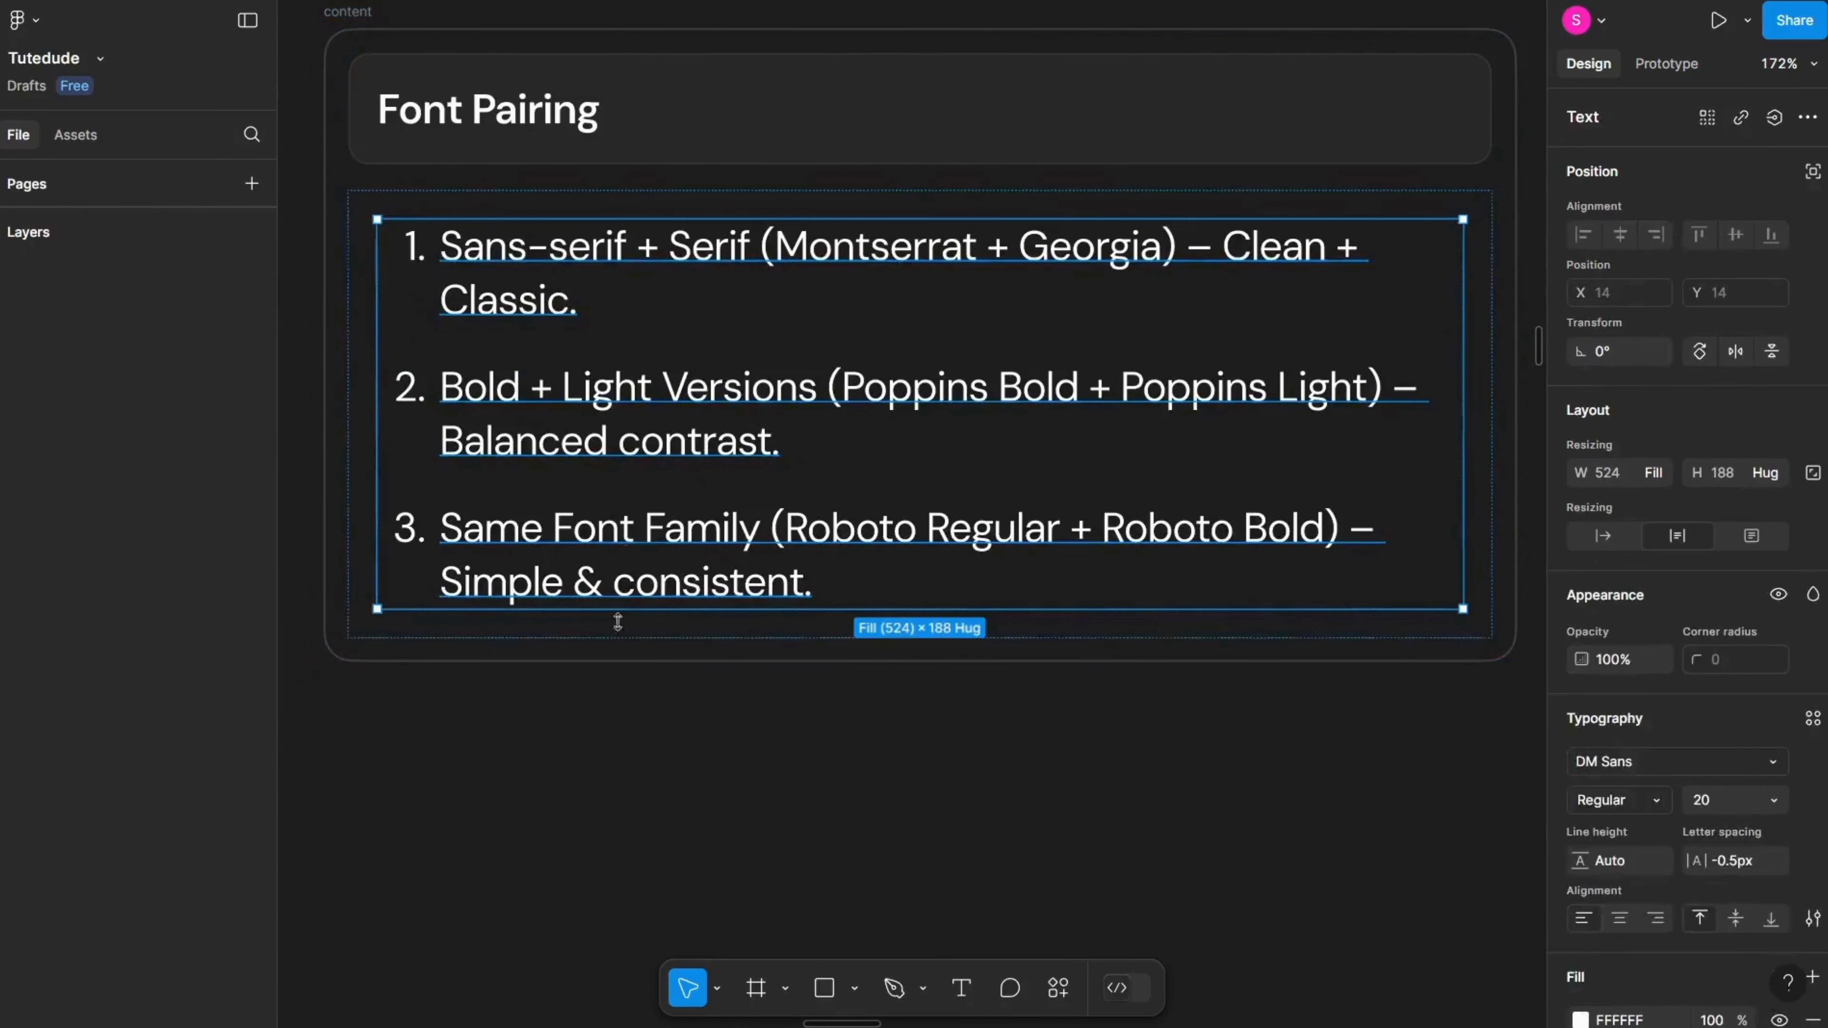
left_click(705, 636)
left_click(766, 655)
key("ctrl+v")
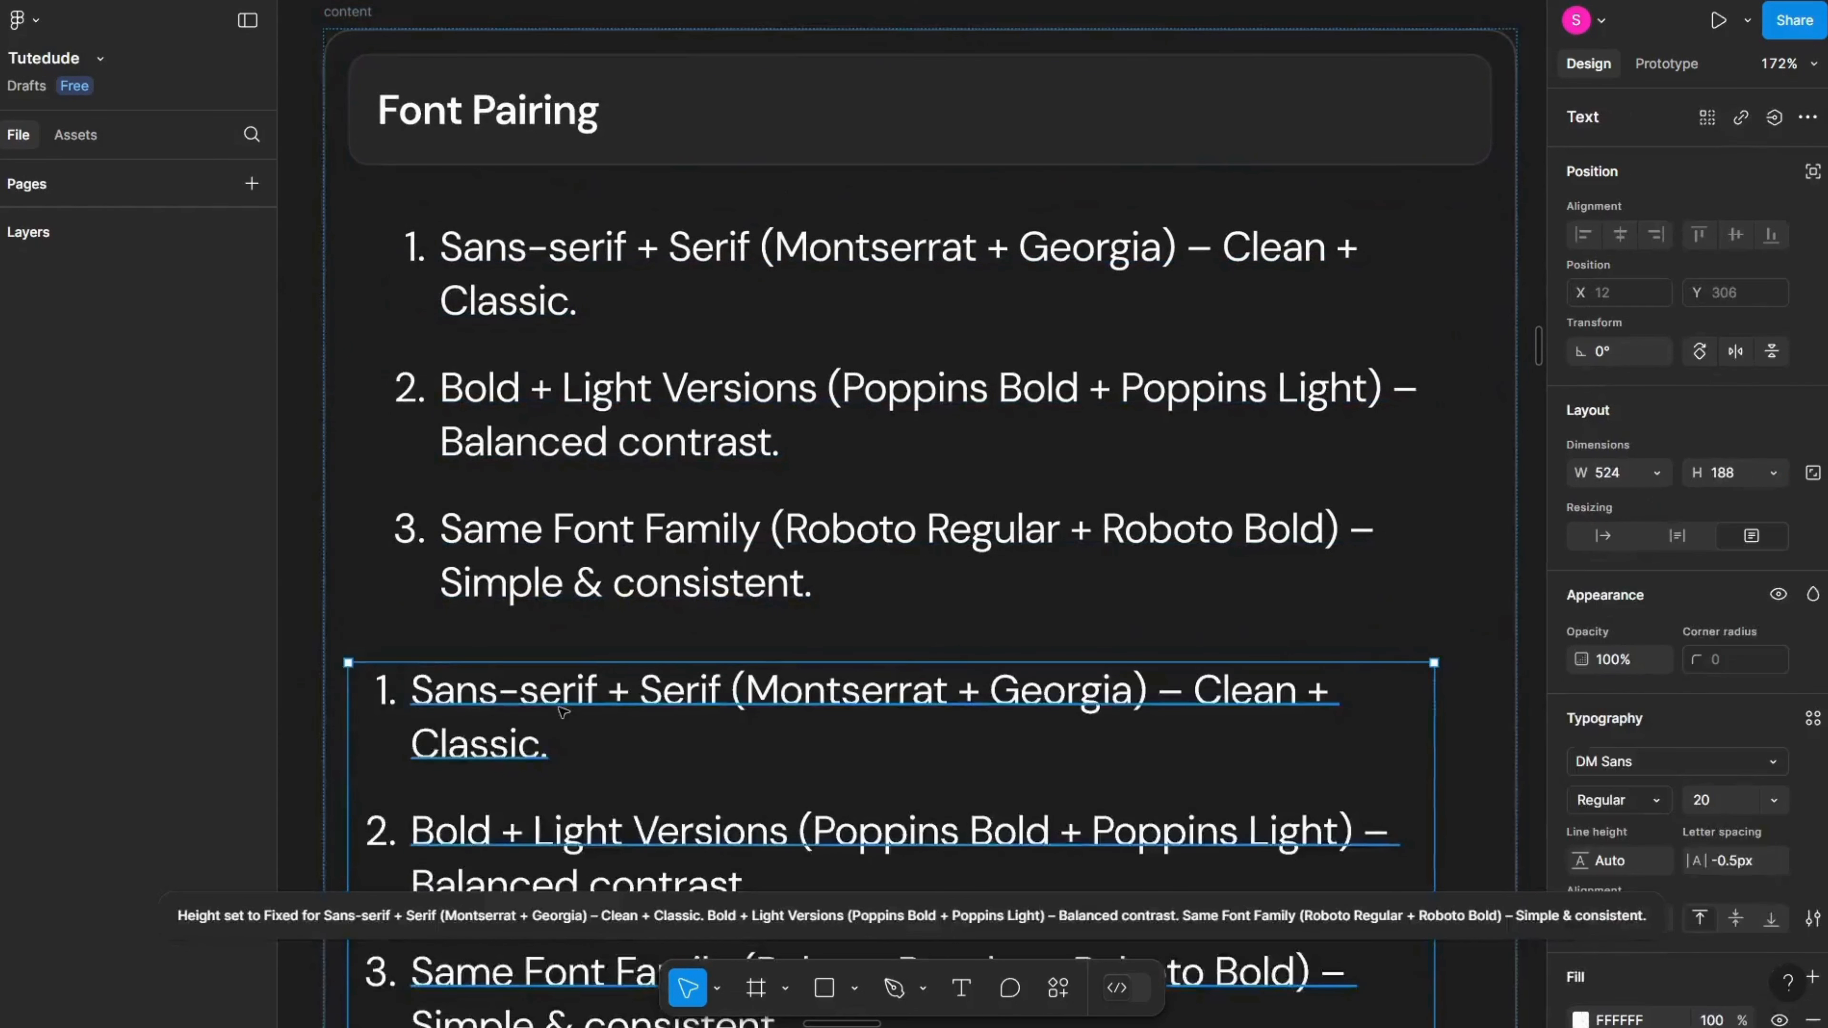
Step: Replace the pasted text with Hello World and remove its numbered list formatting
key("Return")
type("DM")
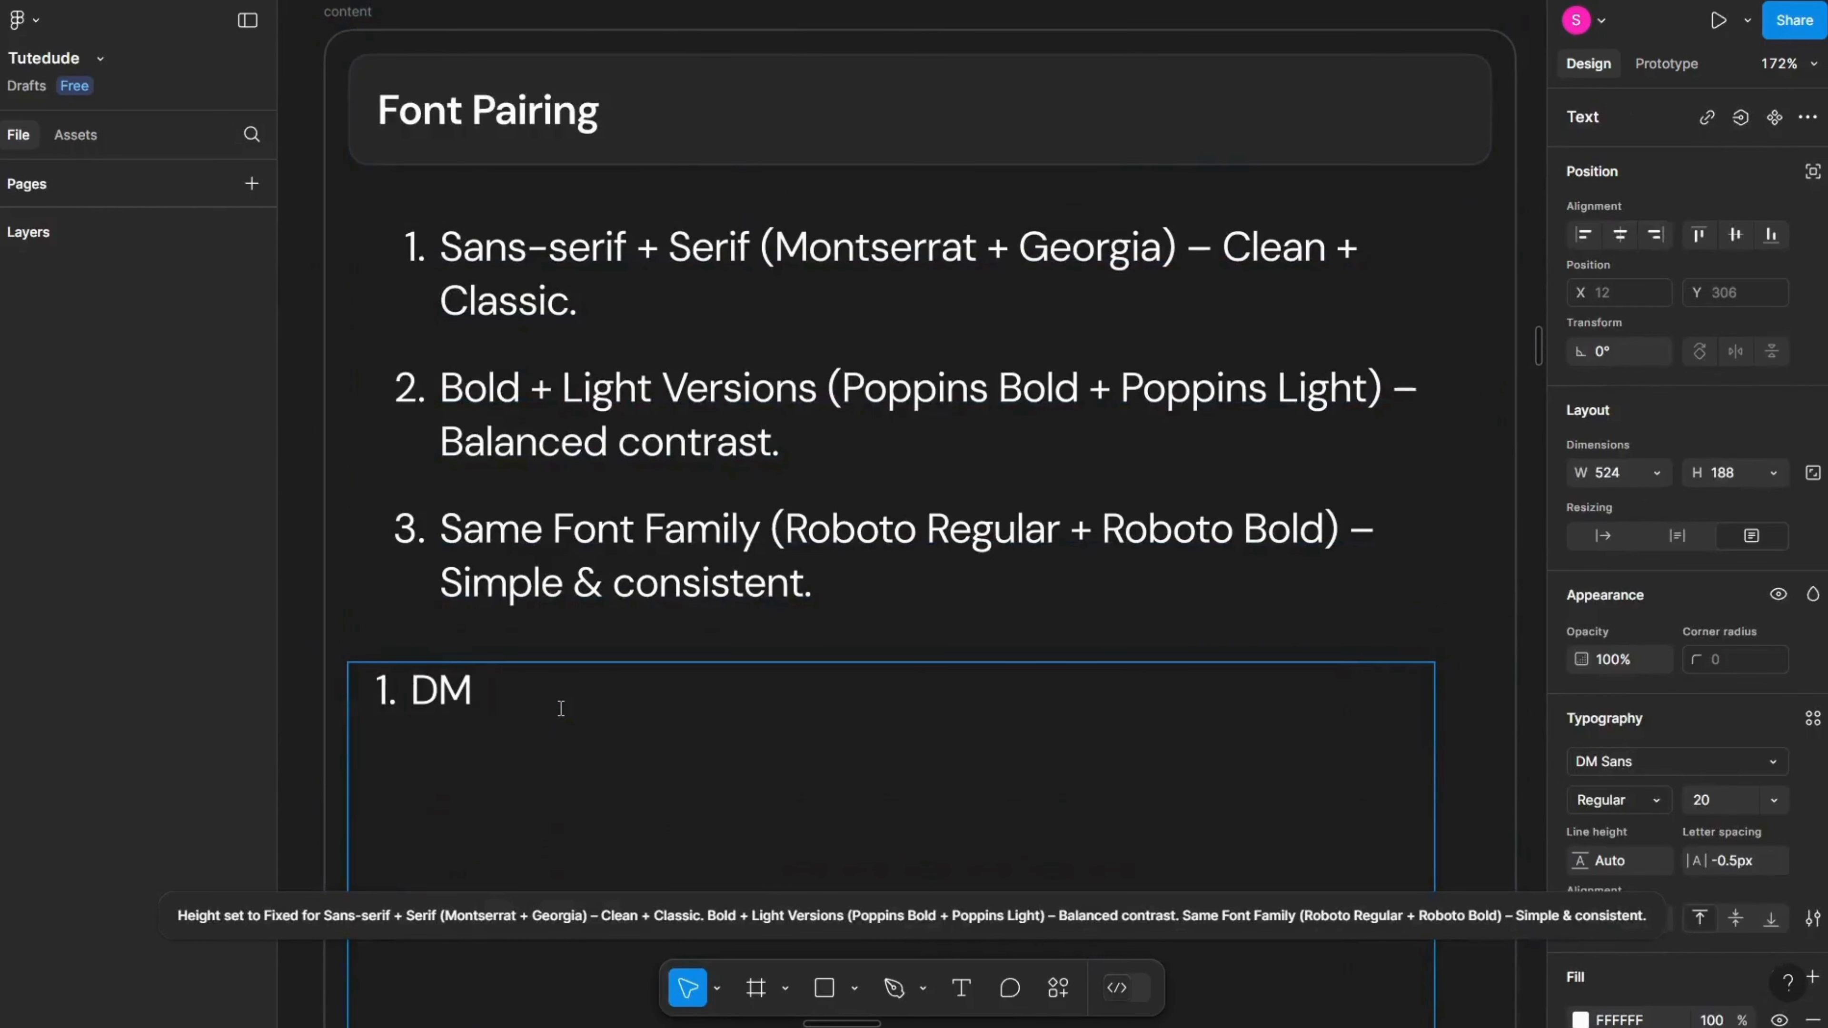
key("ctrl+a")
type("Hello Wor")
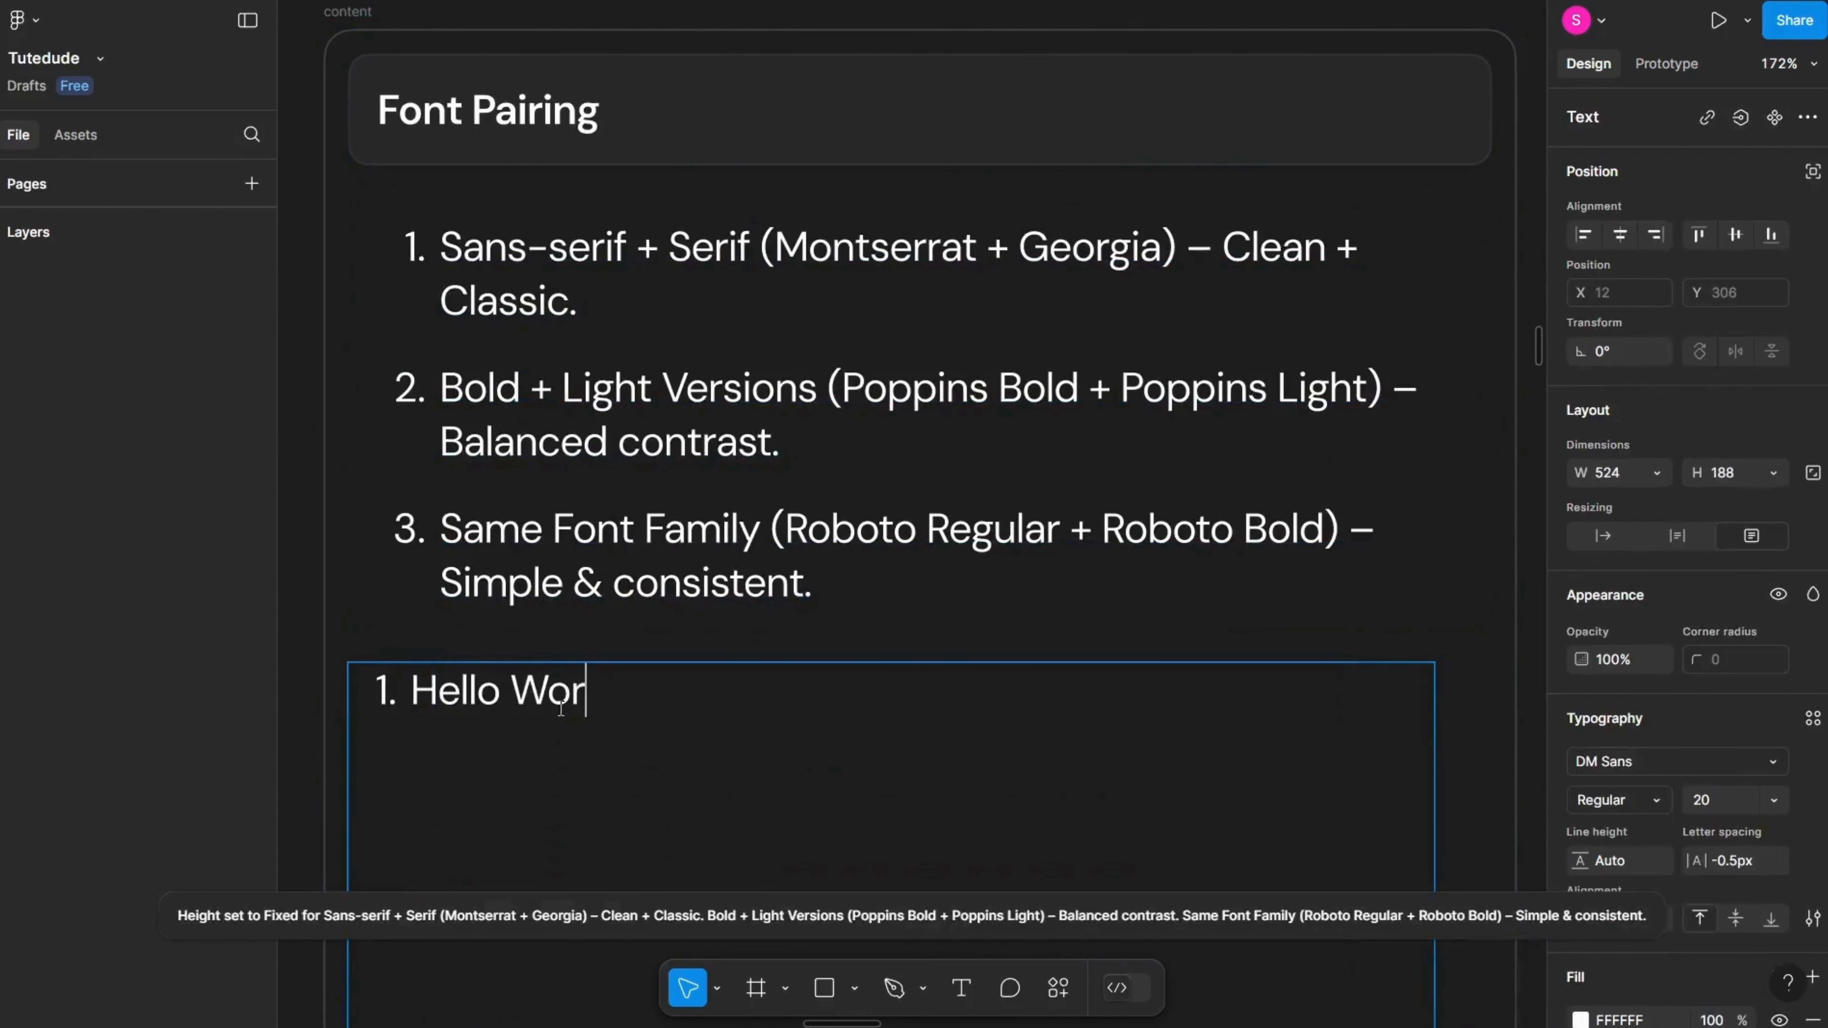
type("ld")
key("Escape")
key("ctrl+shift+8")
key("ctrl+shift+8")
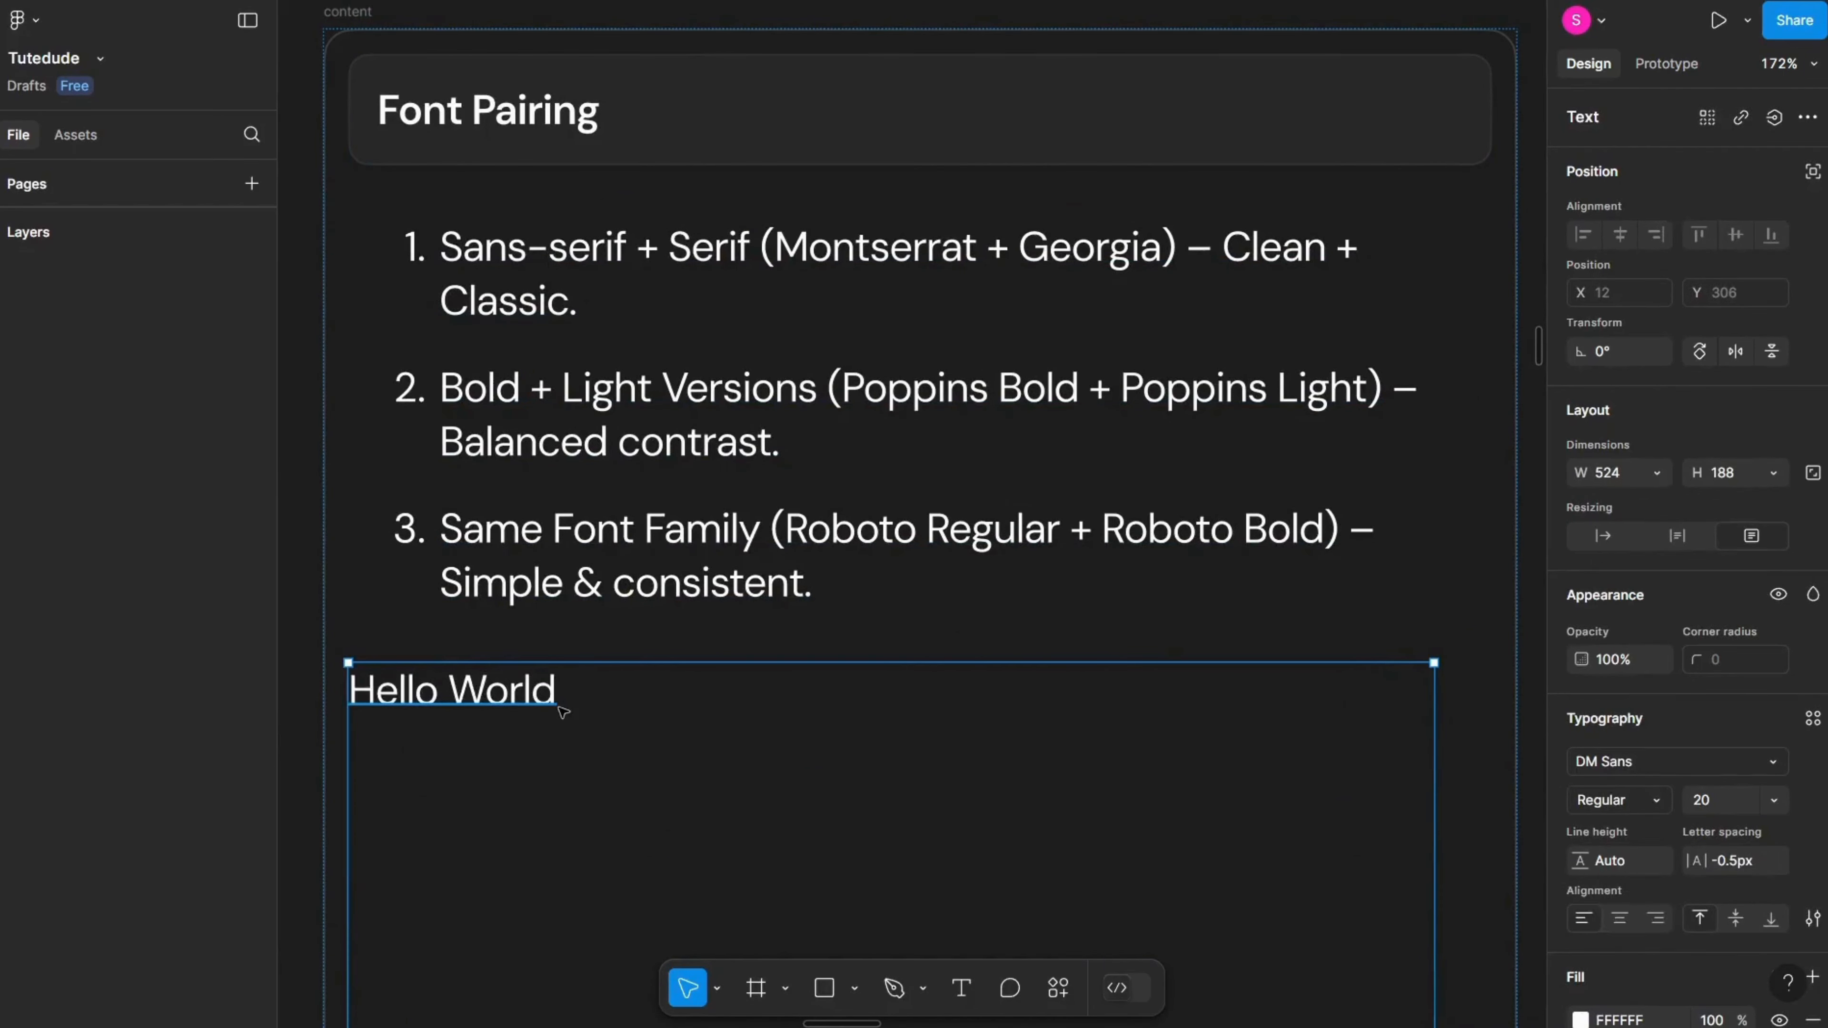
Step: Set the Hello World text's width to fill the container and its height to hug contents
left_click(1657, 472)
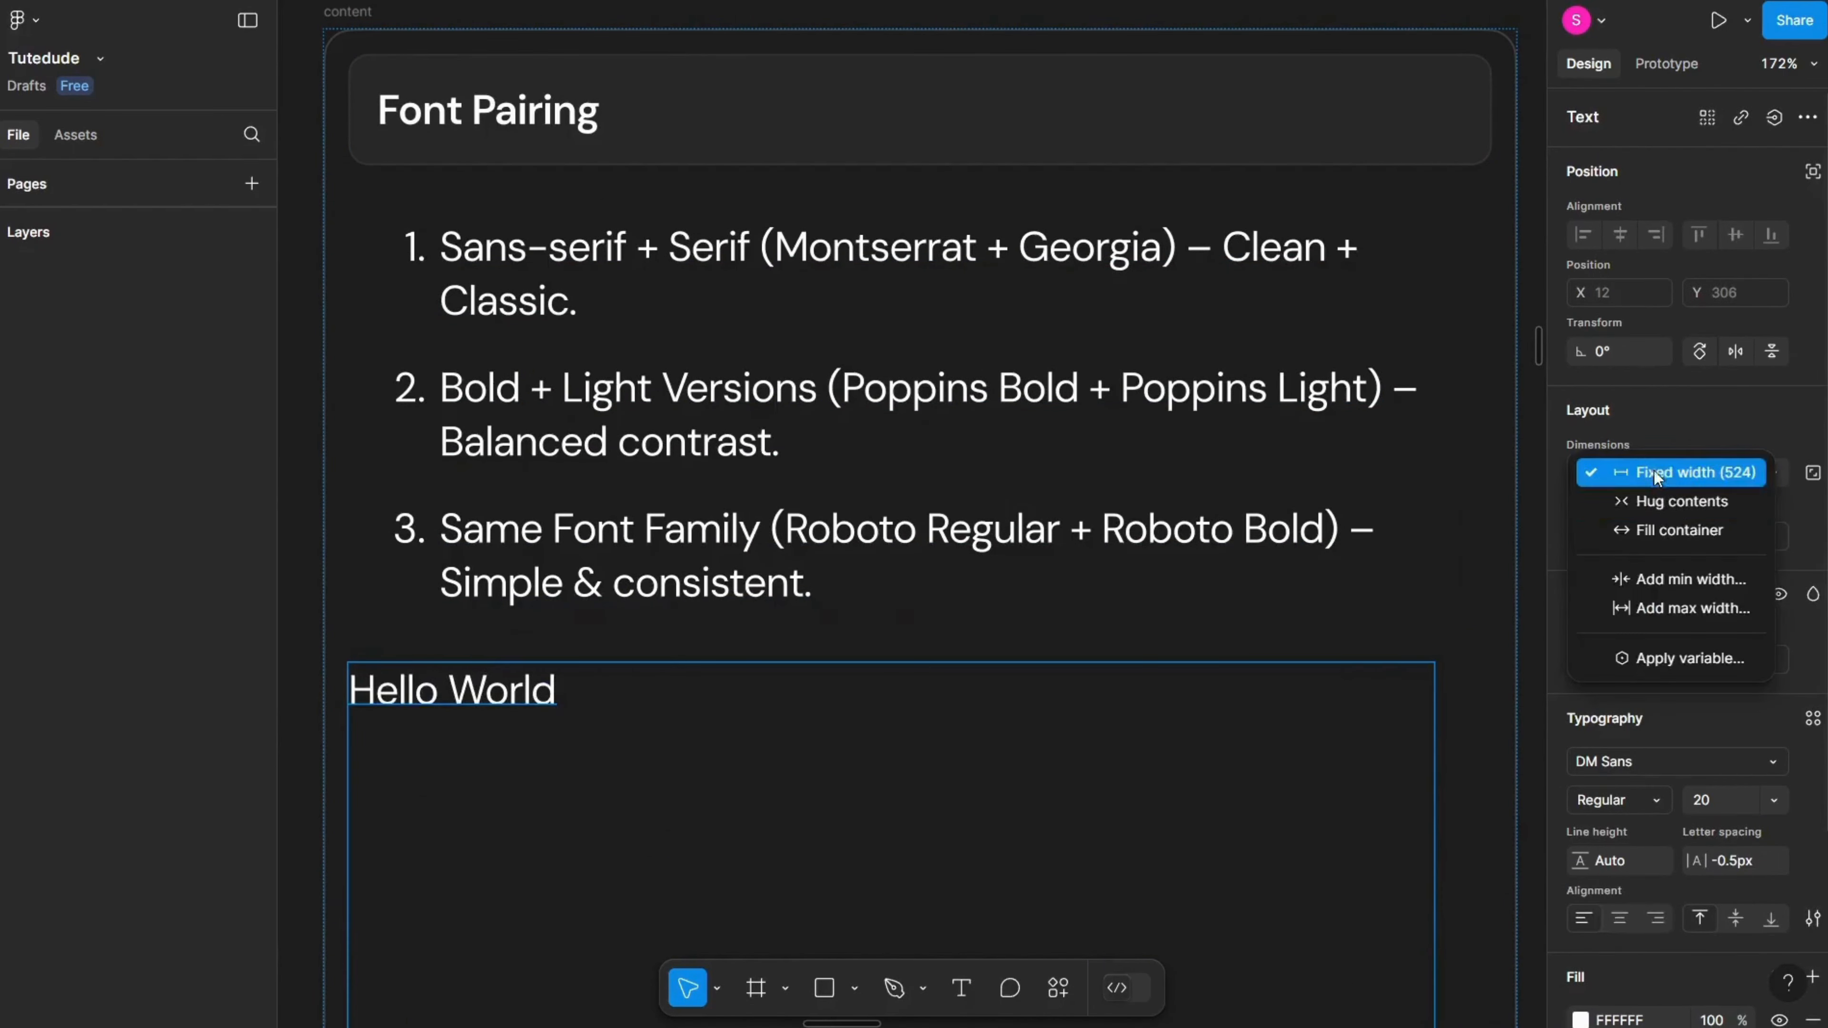
left_click(1745, 529)
left_click(1773, 472)
left_click(1756, 496)
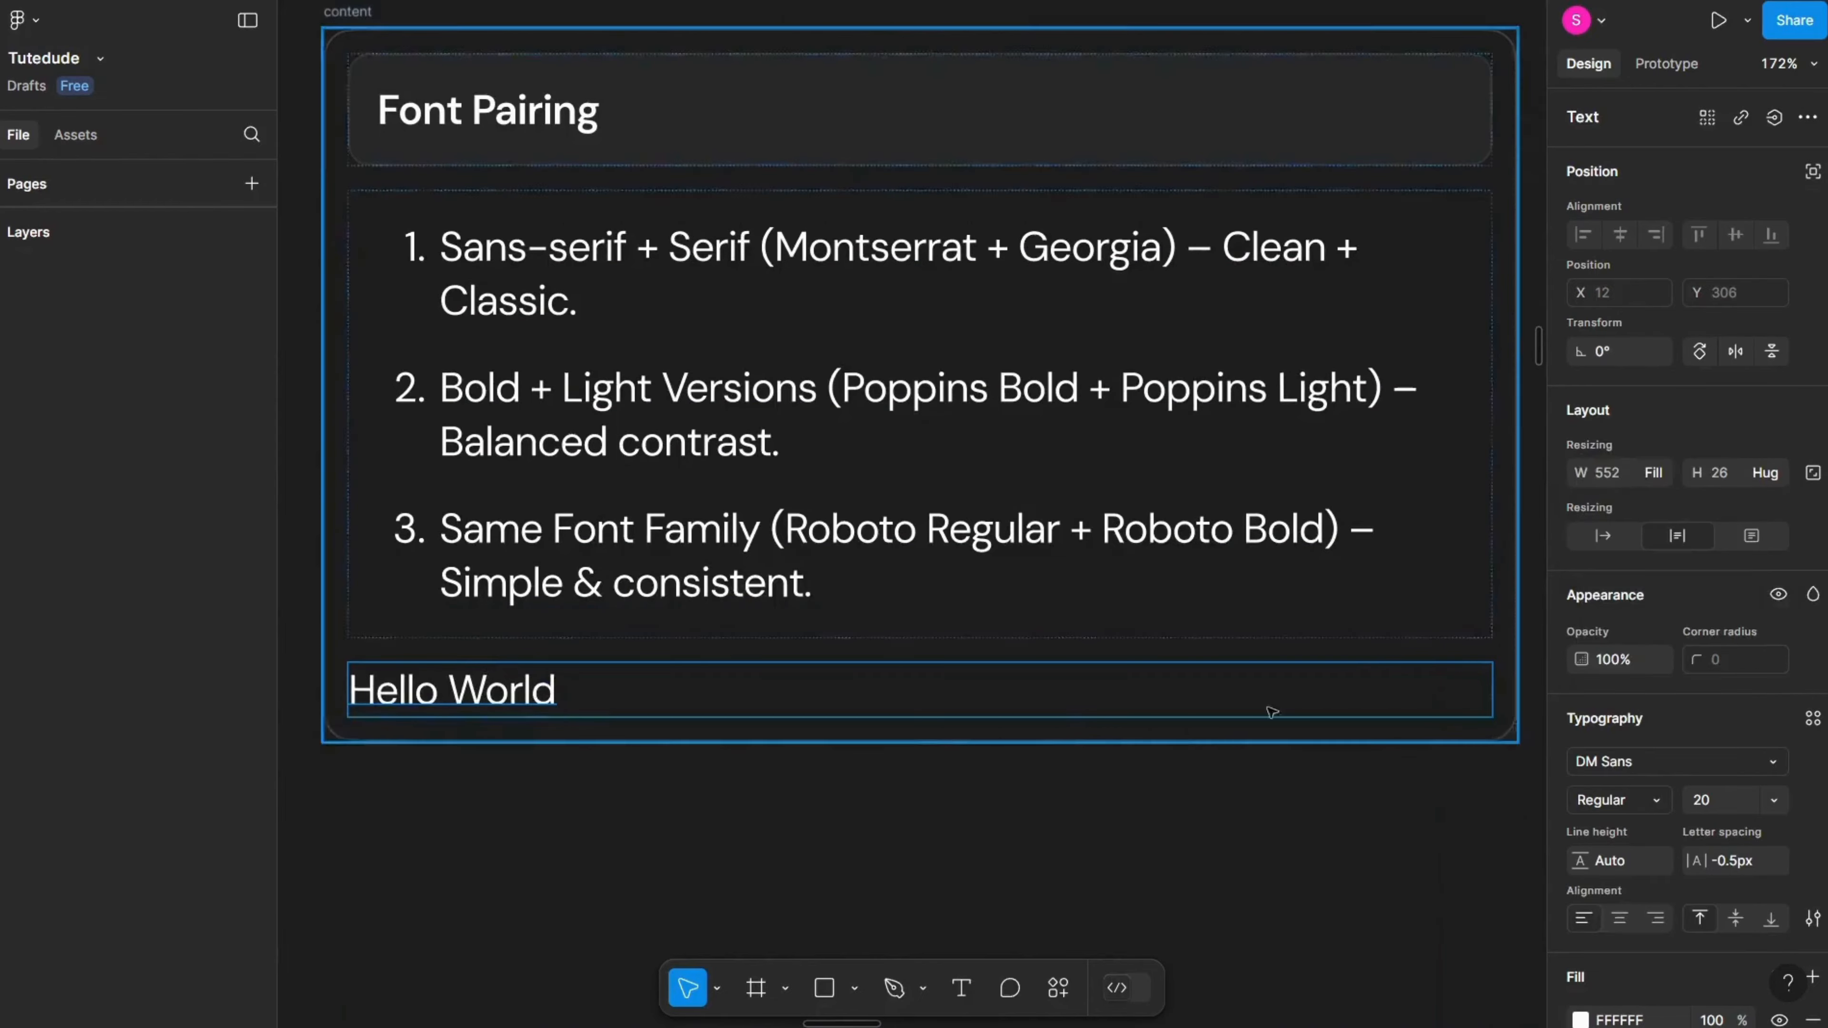
Step: Duplicate the Hello World text box below the original
scroll(518, 713, "down", 2)
key("ctrl+d")
scroll(506, 655, "left", 1)
left_click(541, 591)
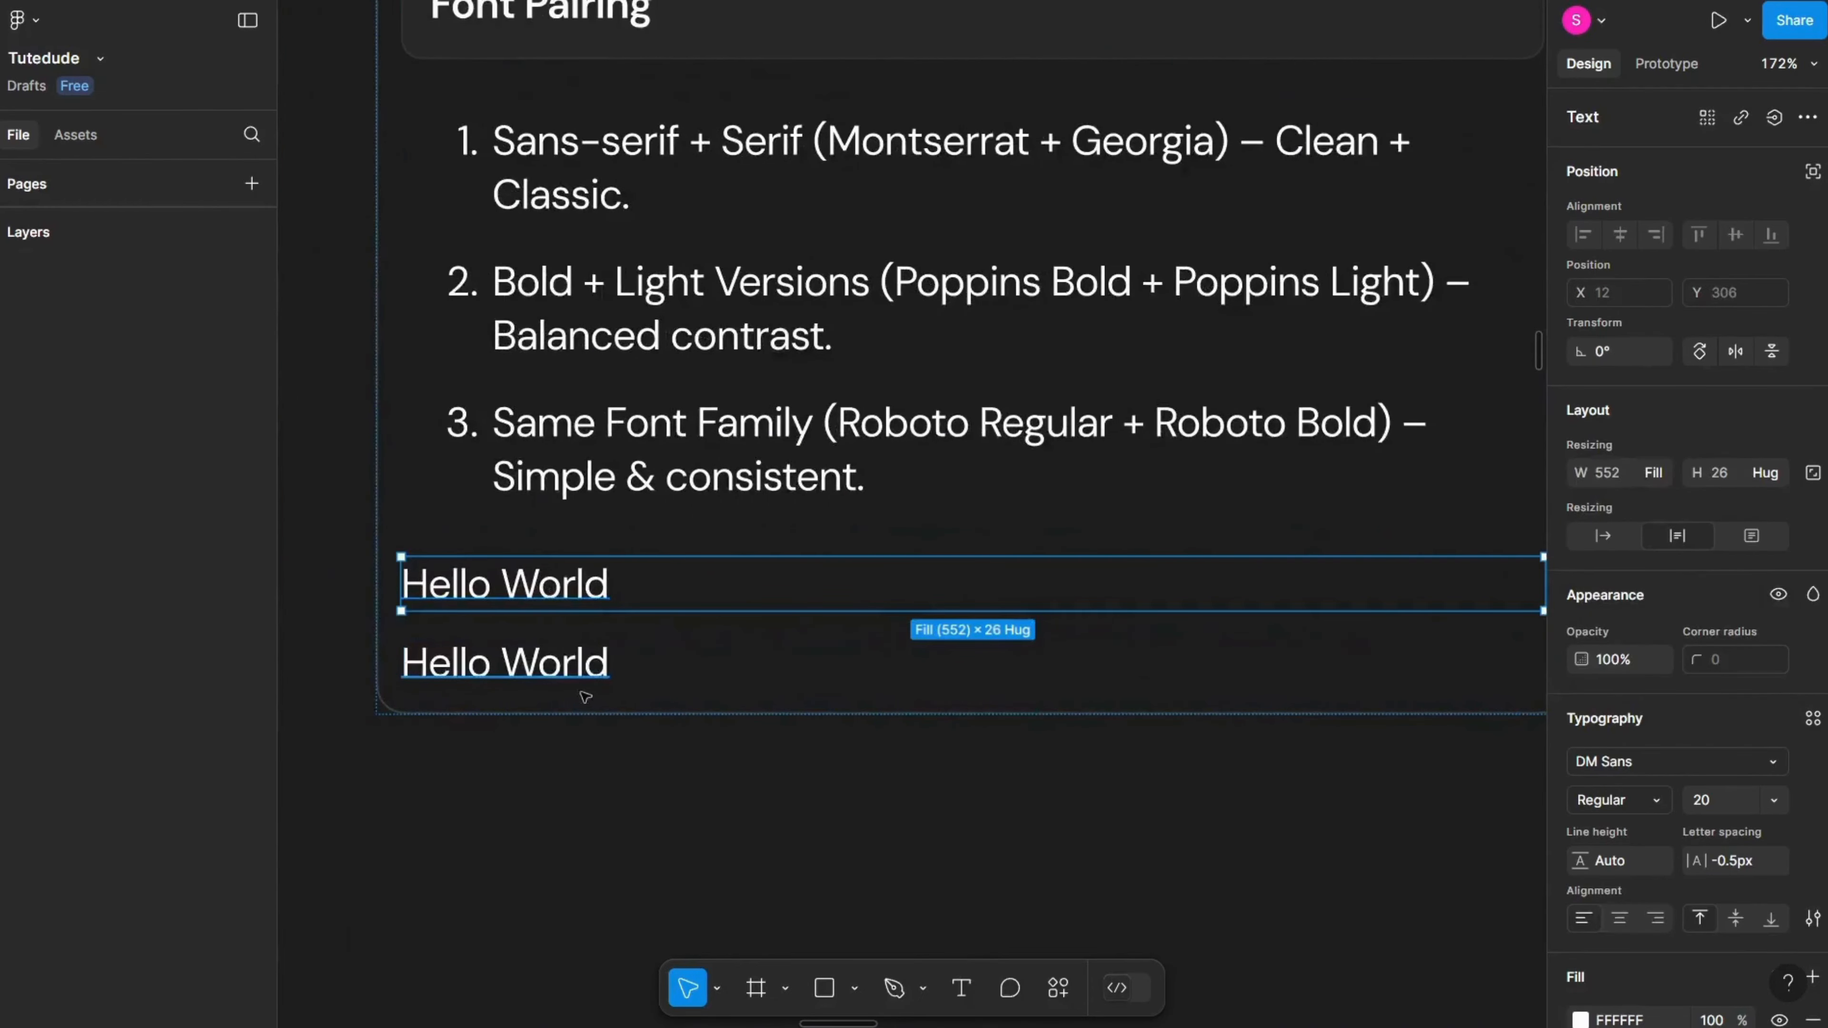
left_click(591, 669)
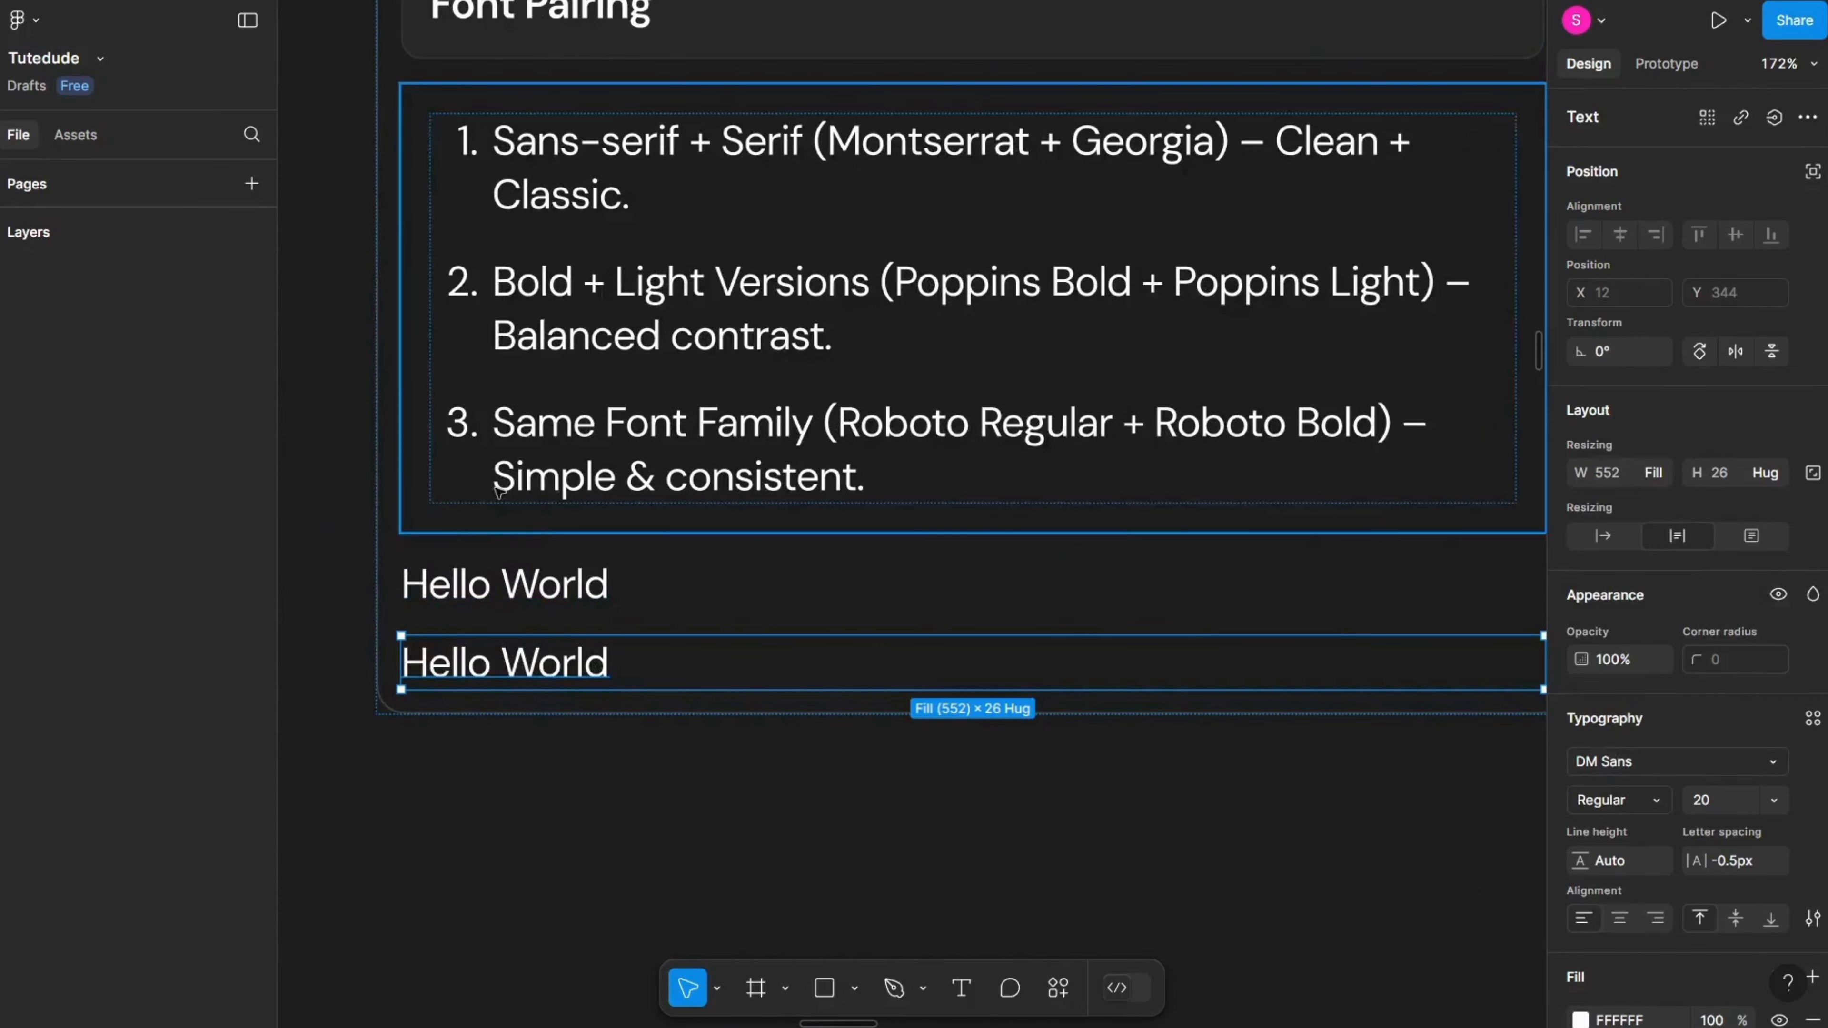
Step: Change the upper Hello World text's font to DM Serif Display
left_click(518, 585)
left_click(1677, 761)
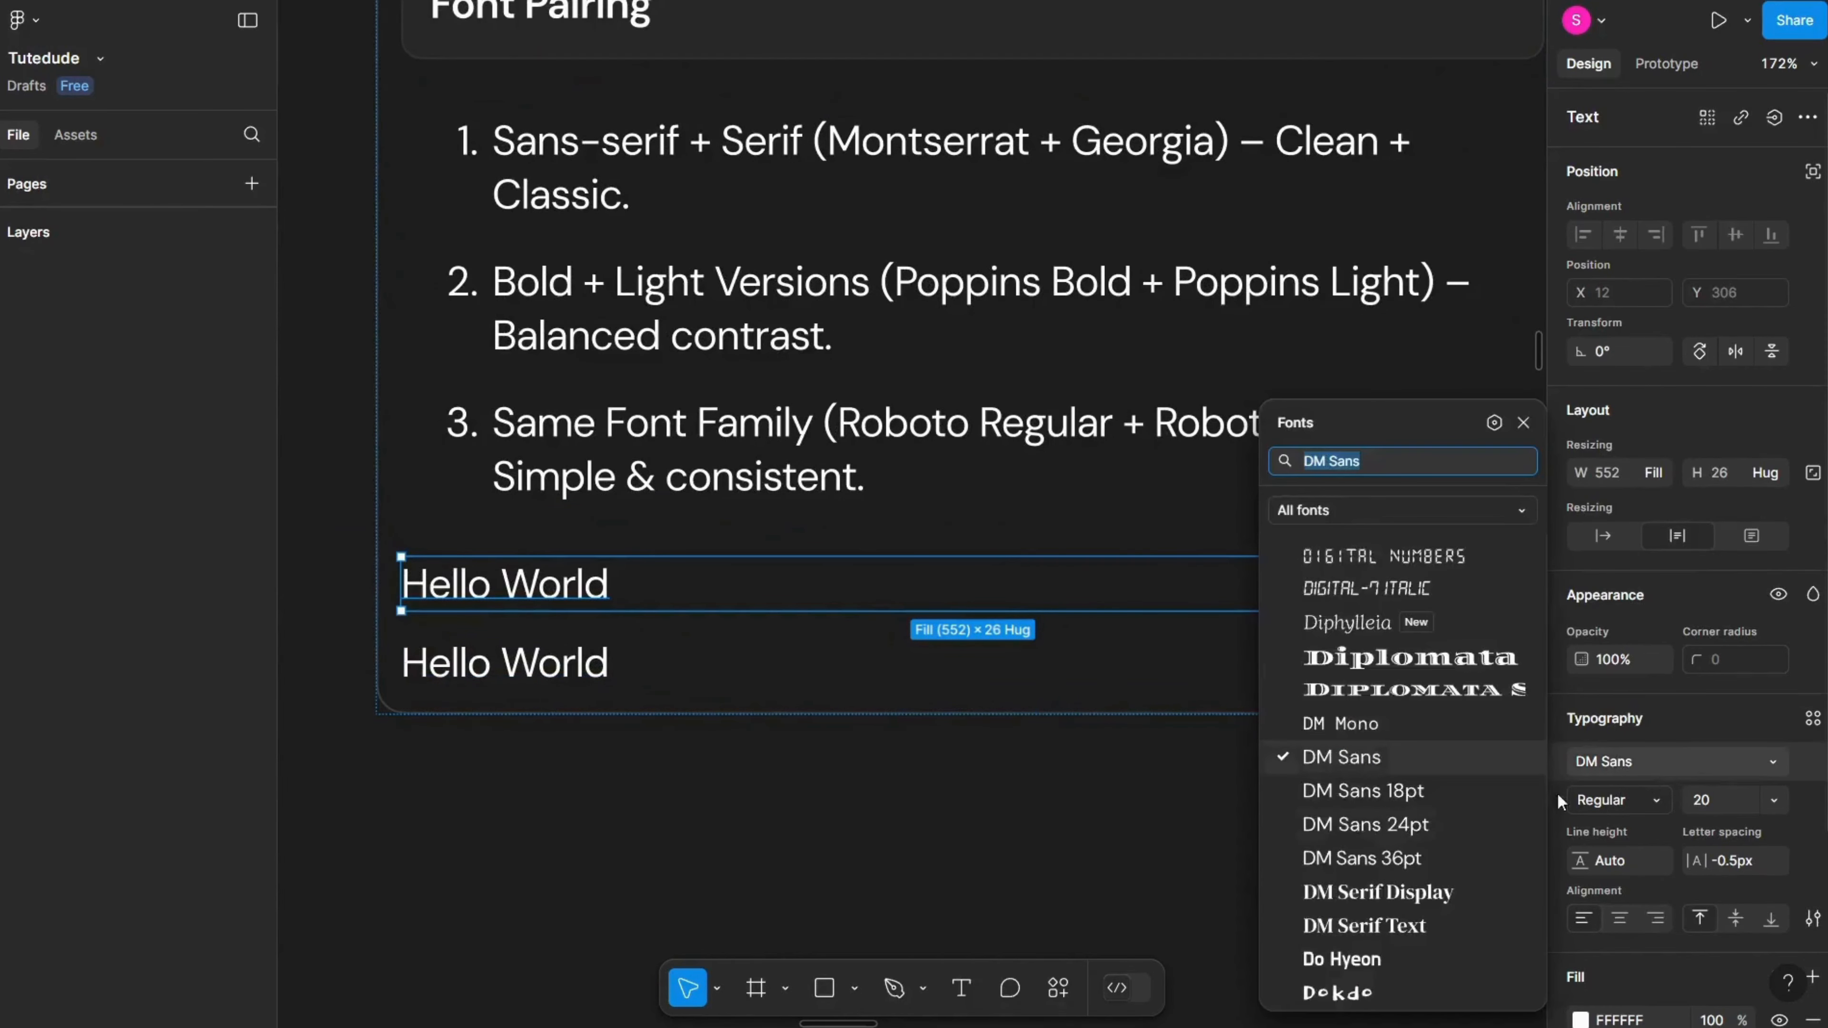
left_click(1370, 886)
left_click(1056, 854)
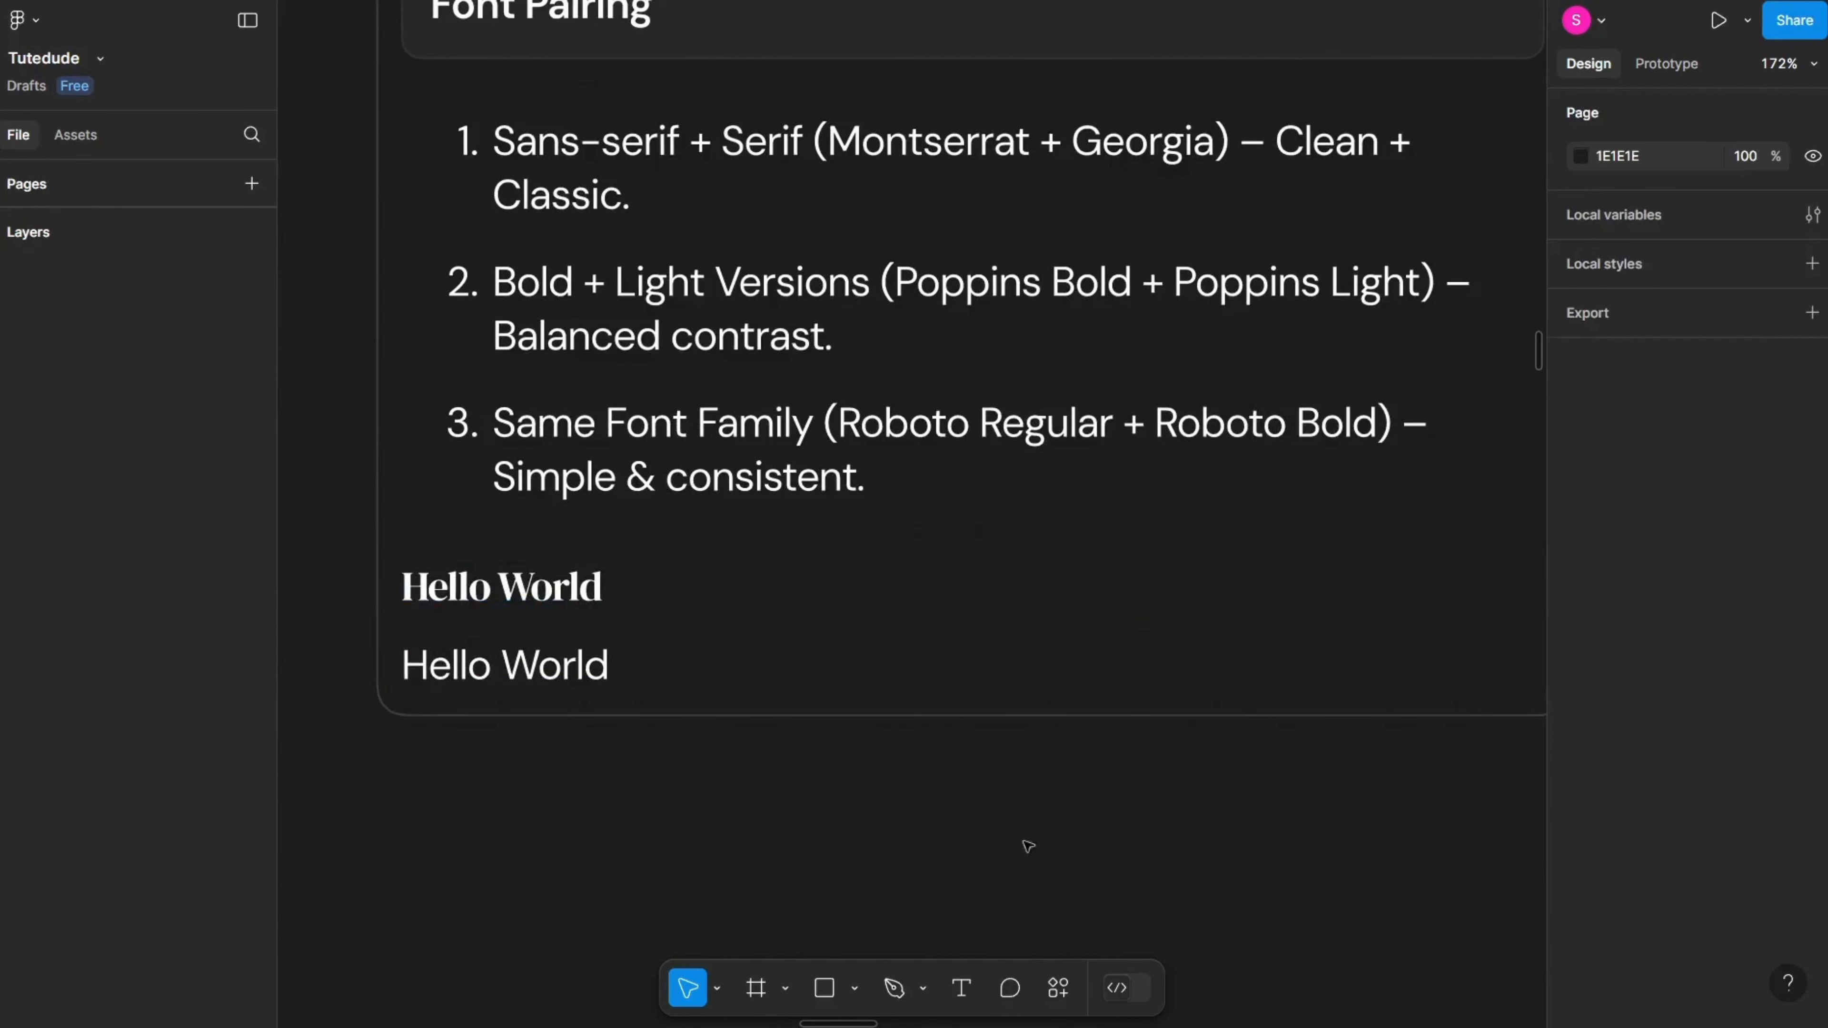
Step: Set the upper Hello World text's font size to 32
left_click(610, 585)
left_click(1732, 801)
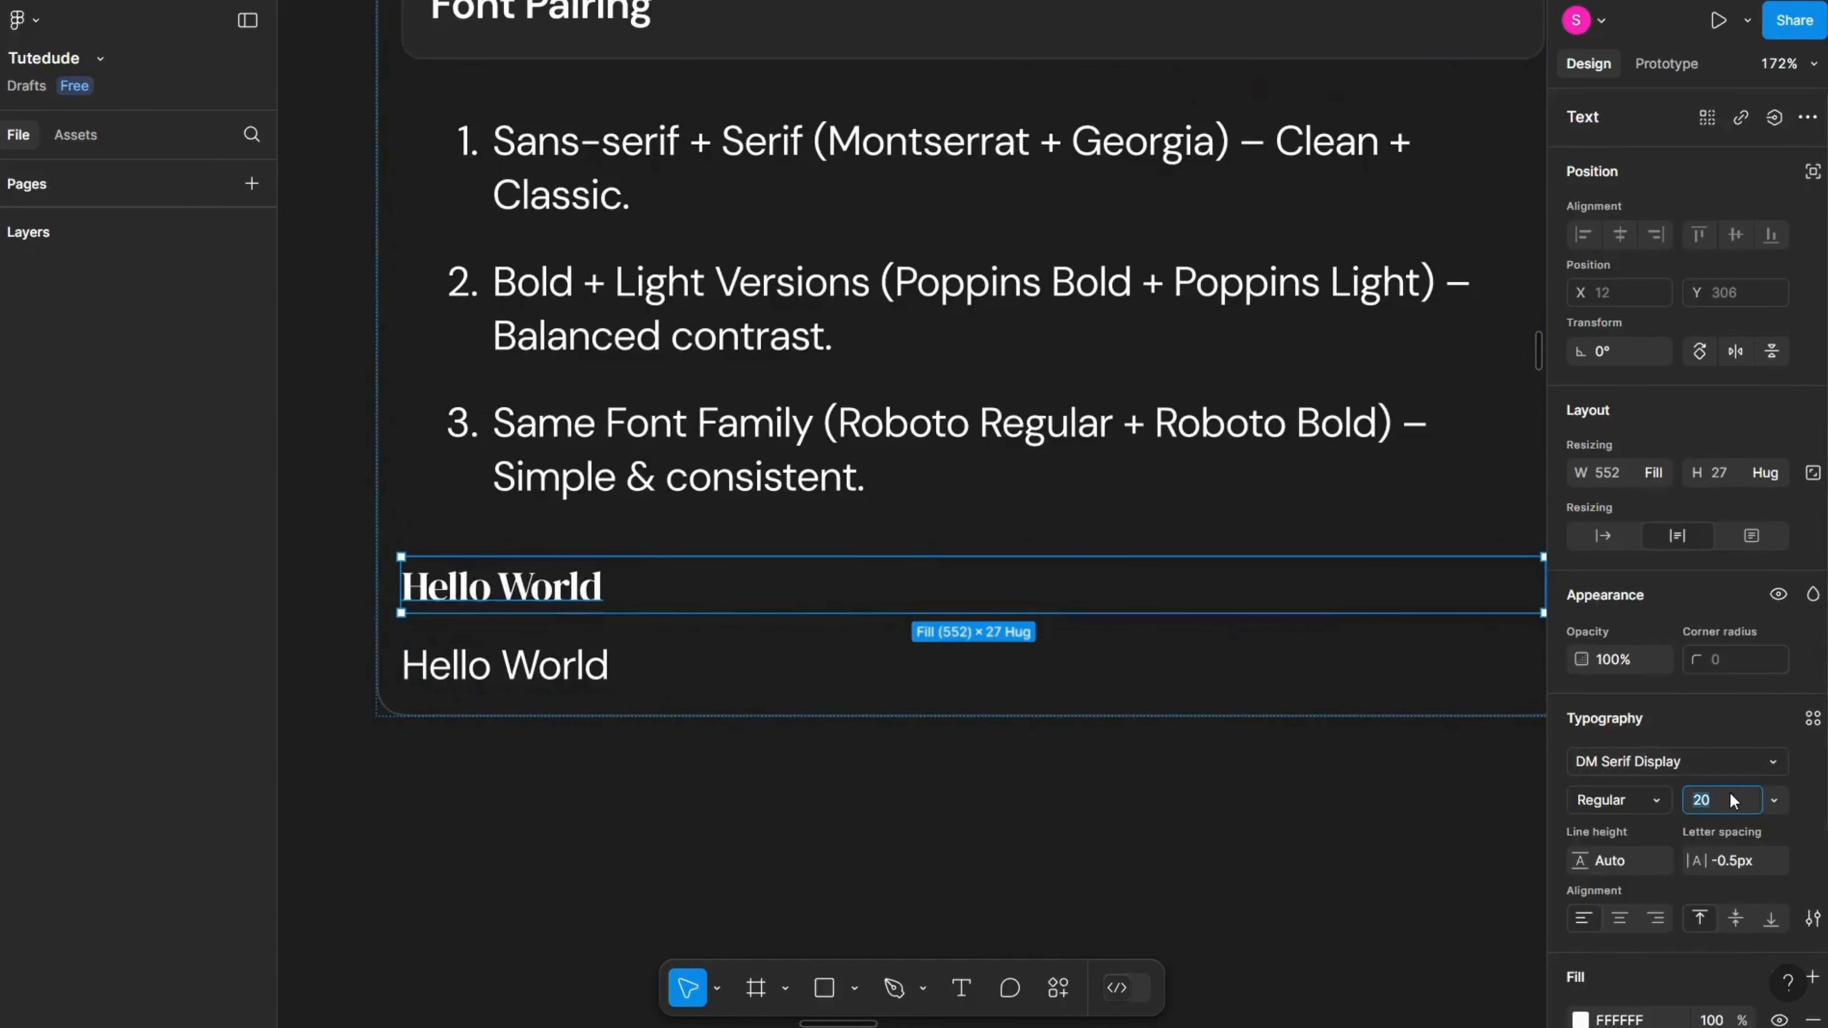
type("32")
key("Return")
Step: Wrap both Hello World texts in an auto layout frame with a vertical gap of -1
left_click(561, 704, "shift")
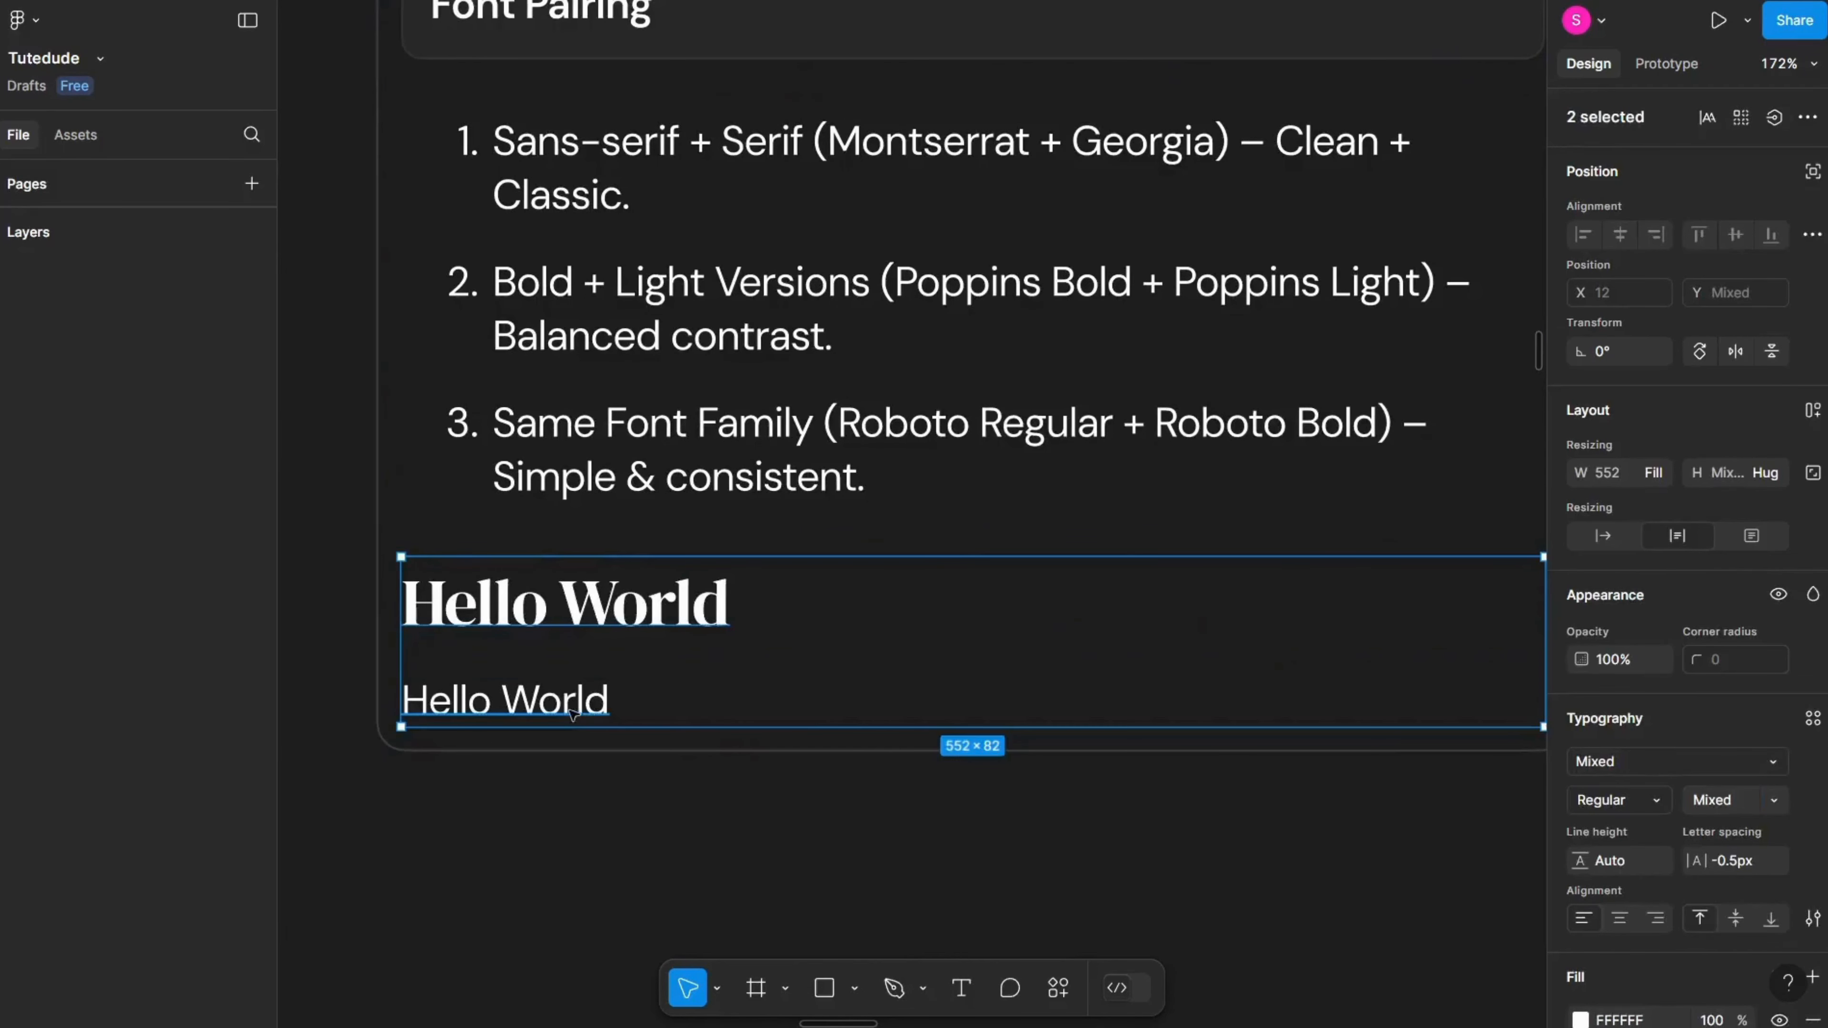
key("shift+a")
left_click_drag(1581, 572, 1558, 573)
left_click(596, 837)
scroll(530, 775, "right", 2)
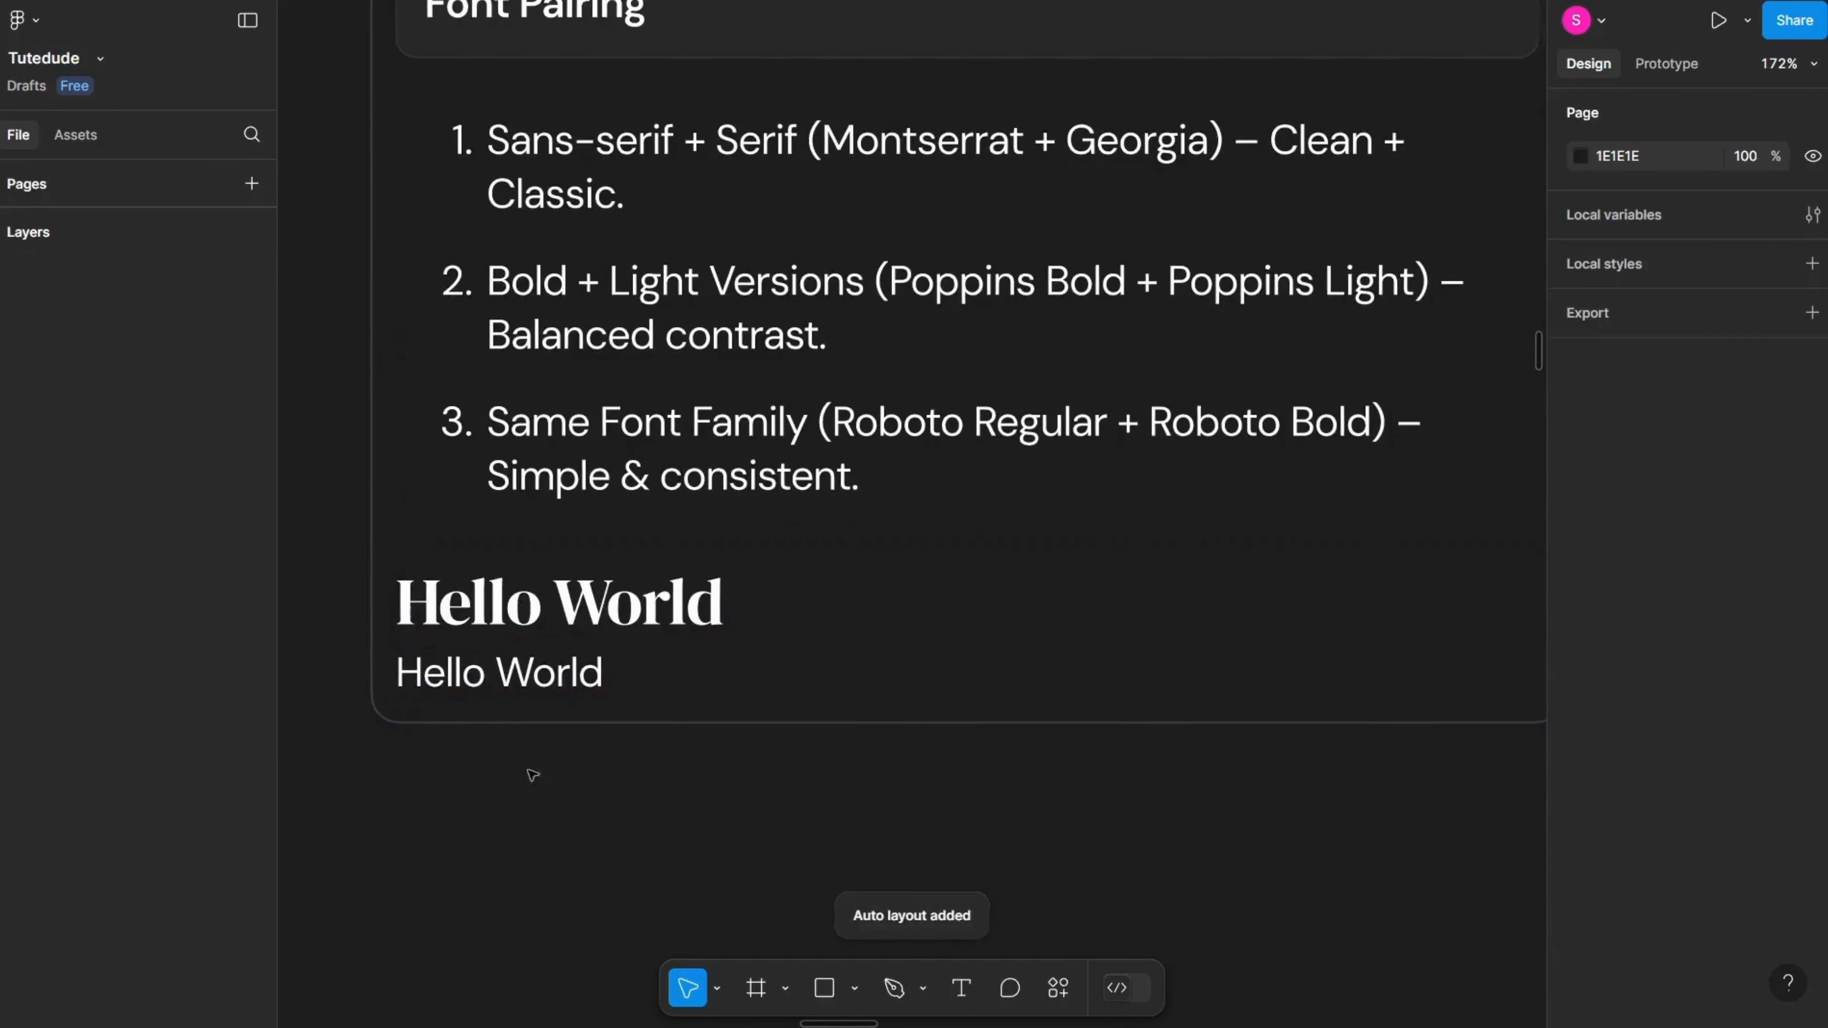
Step: Duplicate the Hello World auto layout frame below the original
left_click(476, 637)
scroll(541, 624, "left", 2)
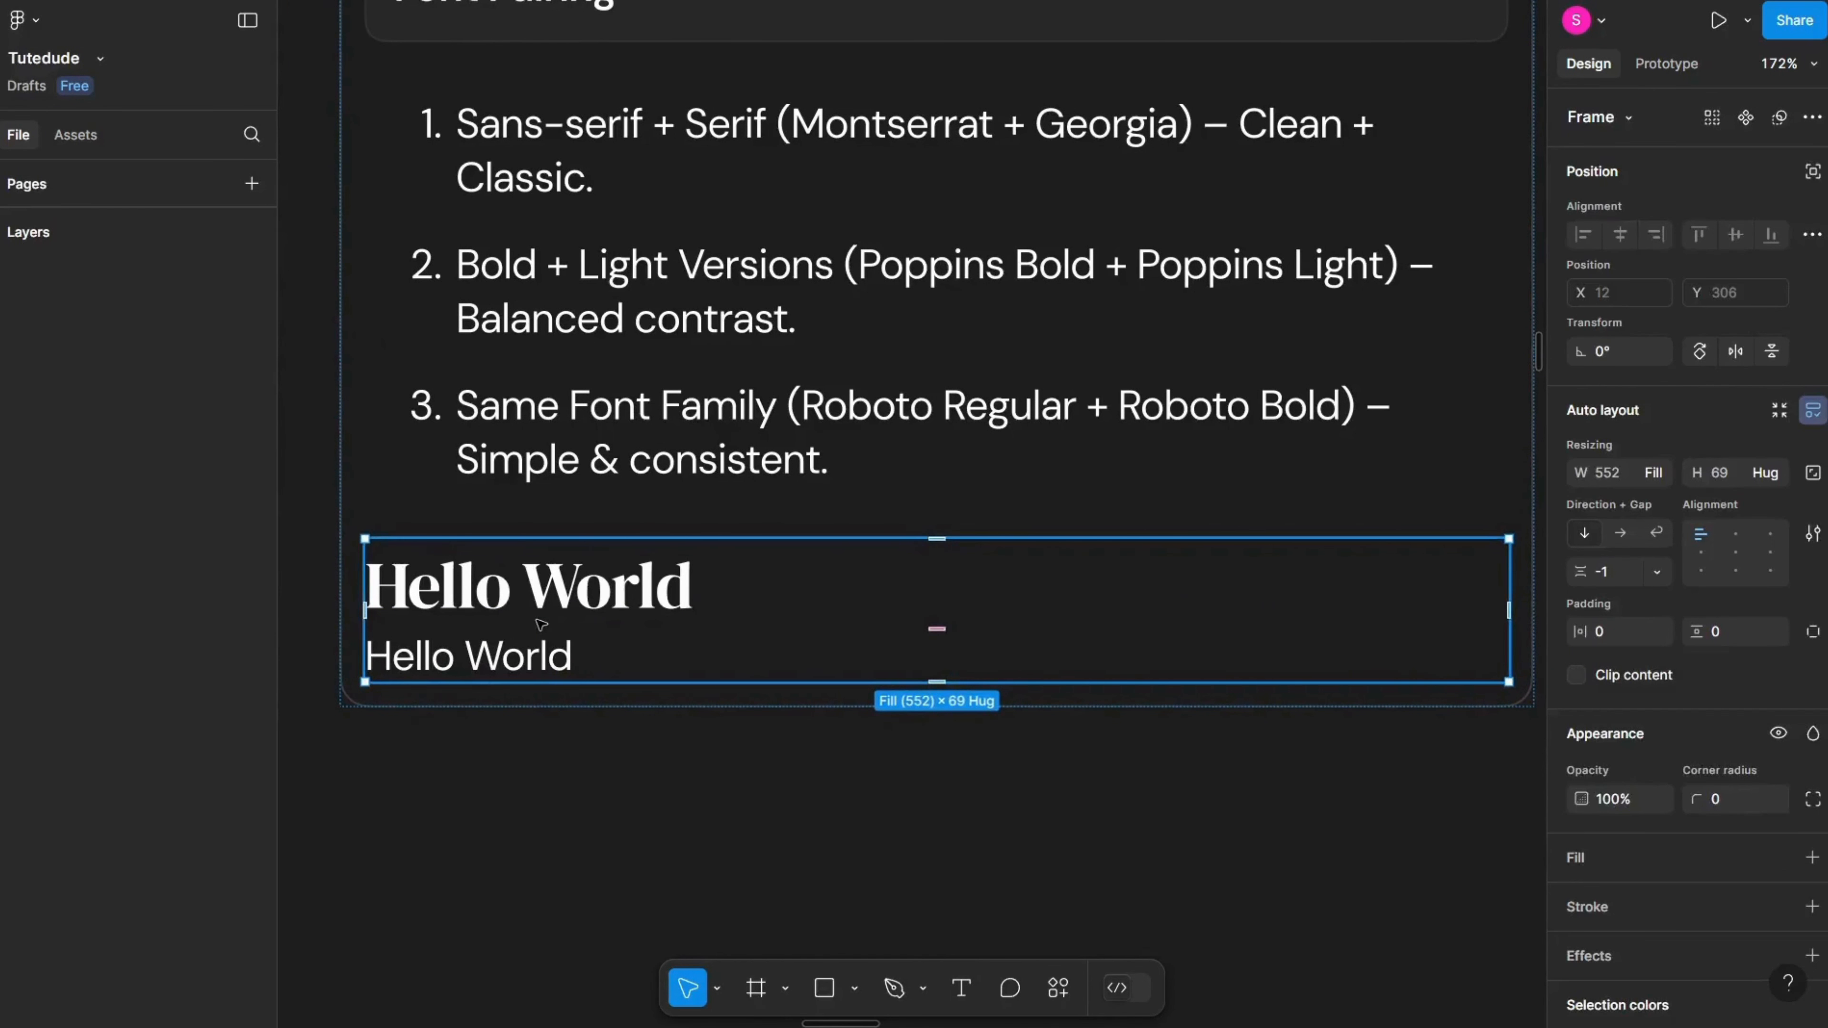
scroll(568, 618, "left", 2)
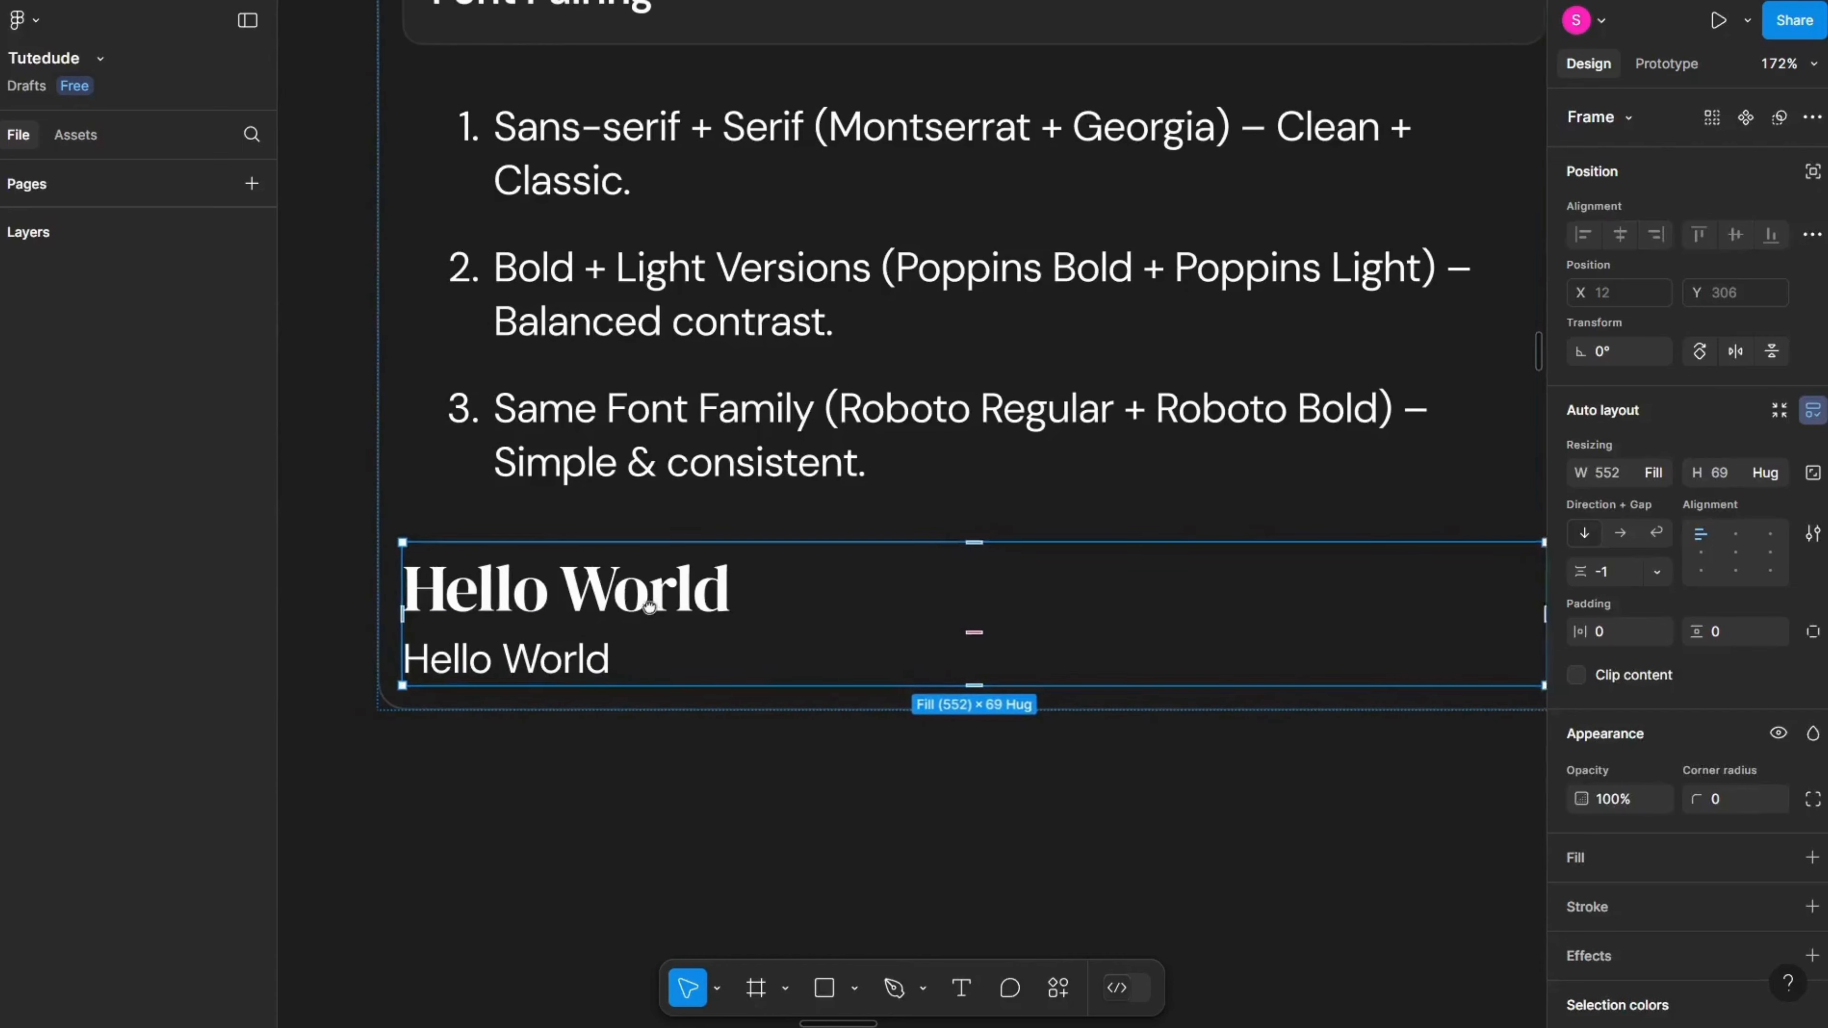
left_click(653, 611)
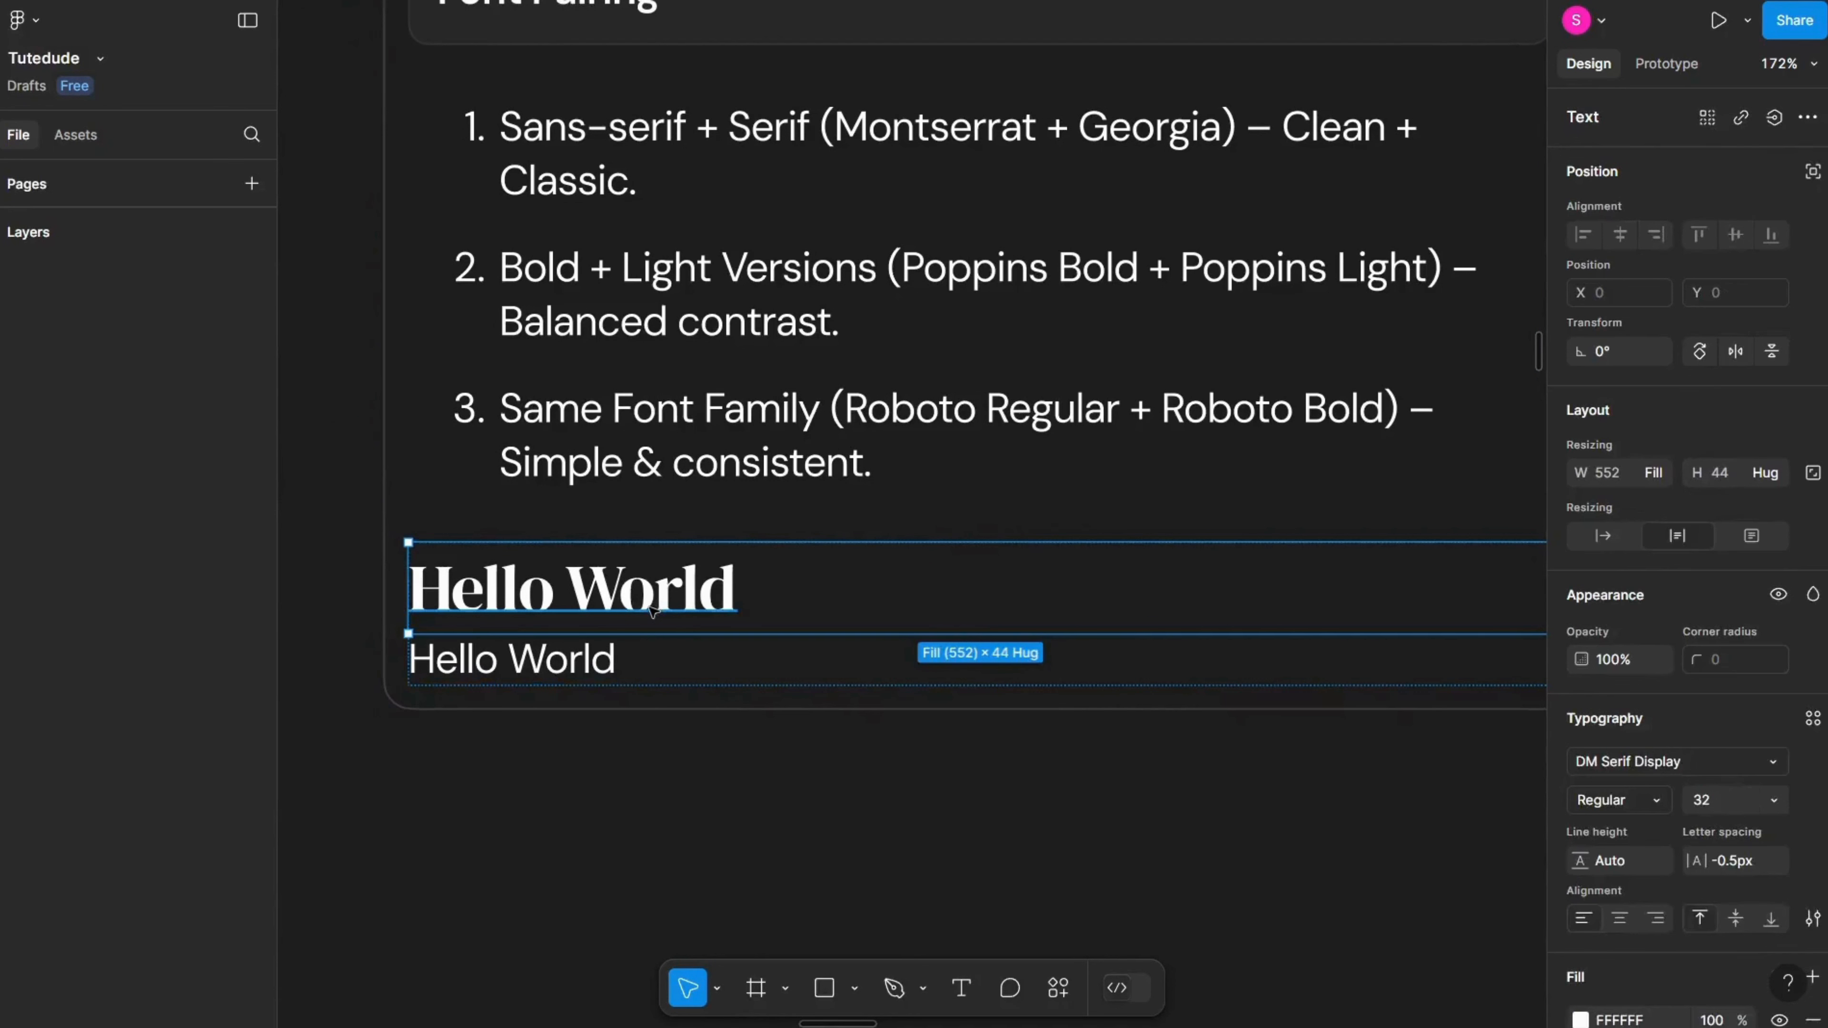
double_click(587, 665)
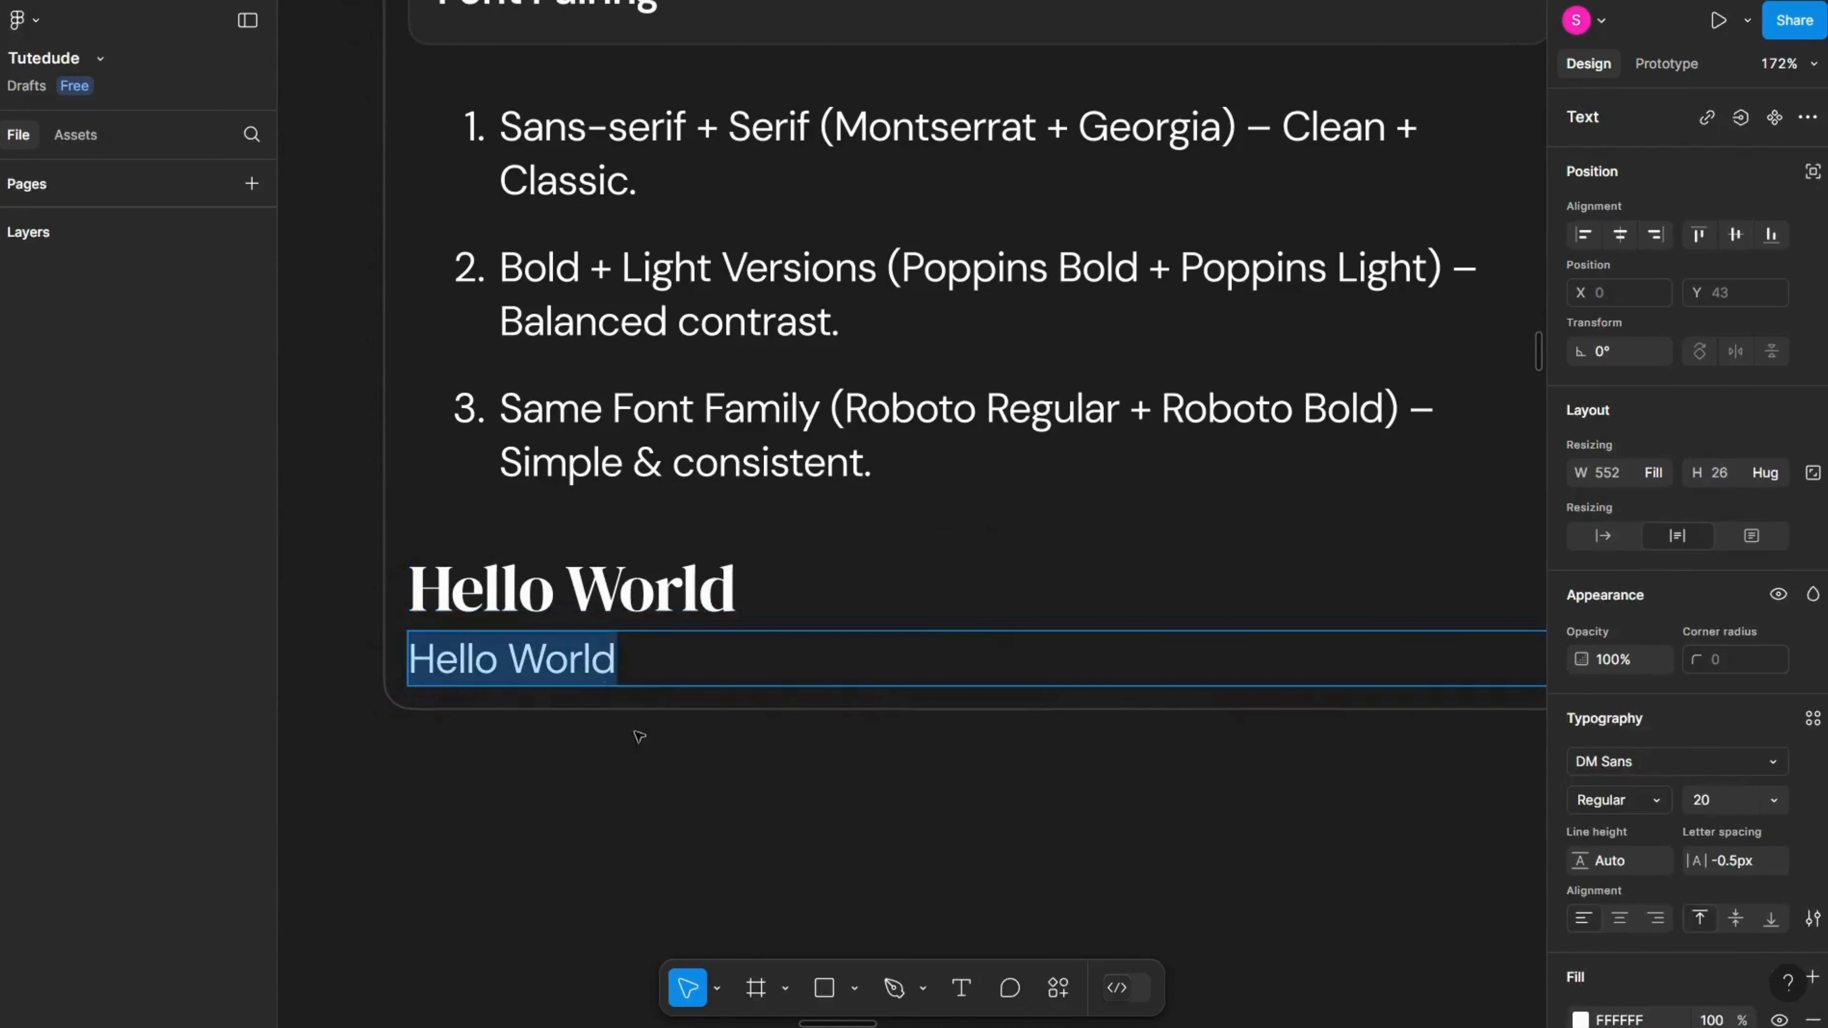
left_click(678, 788)
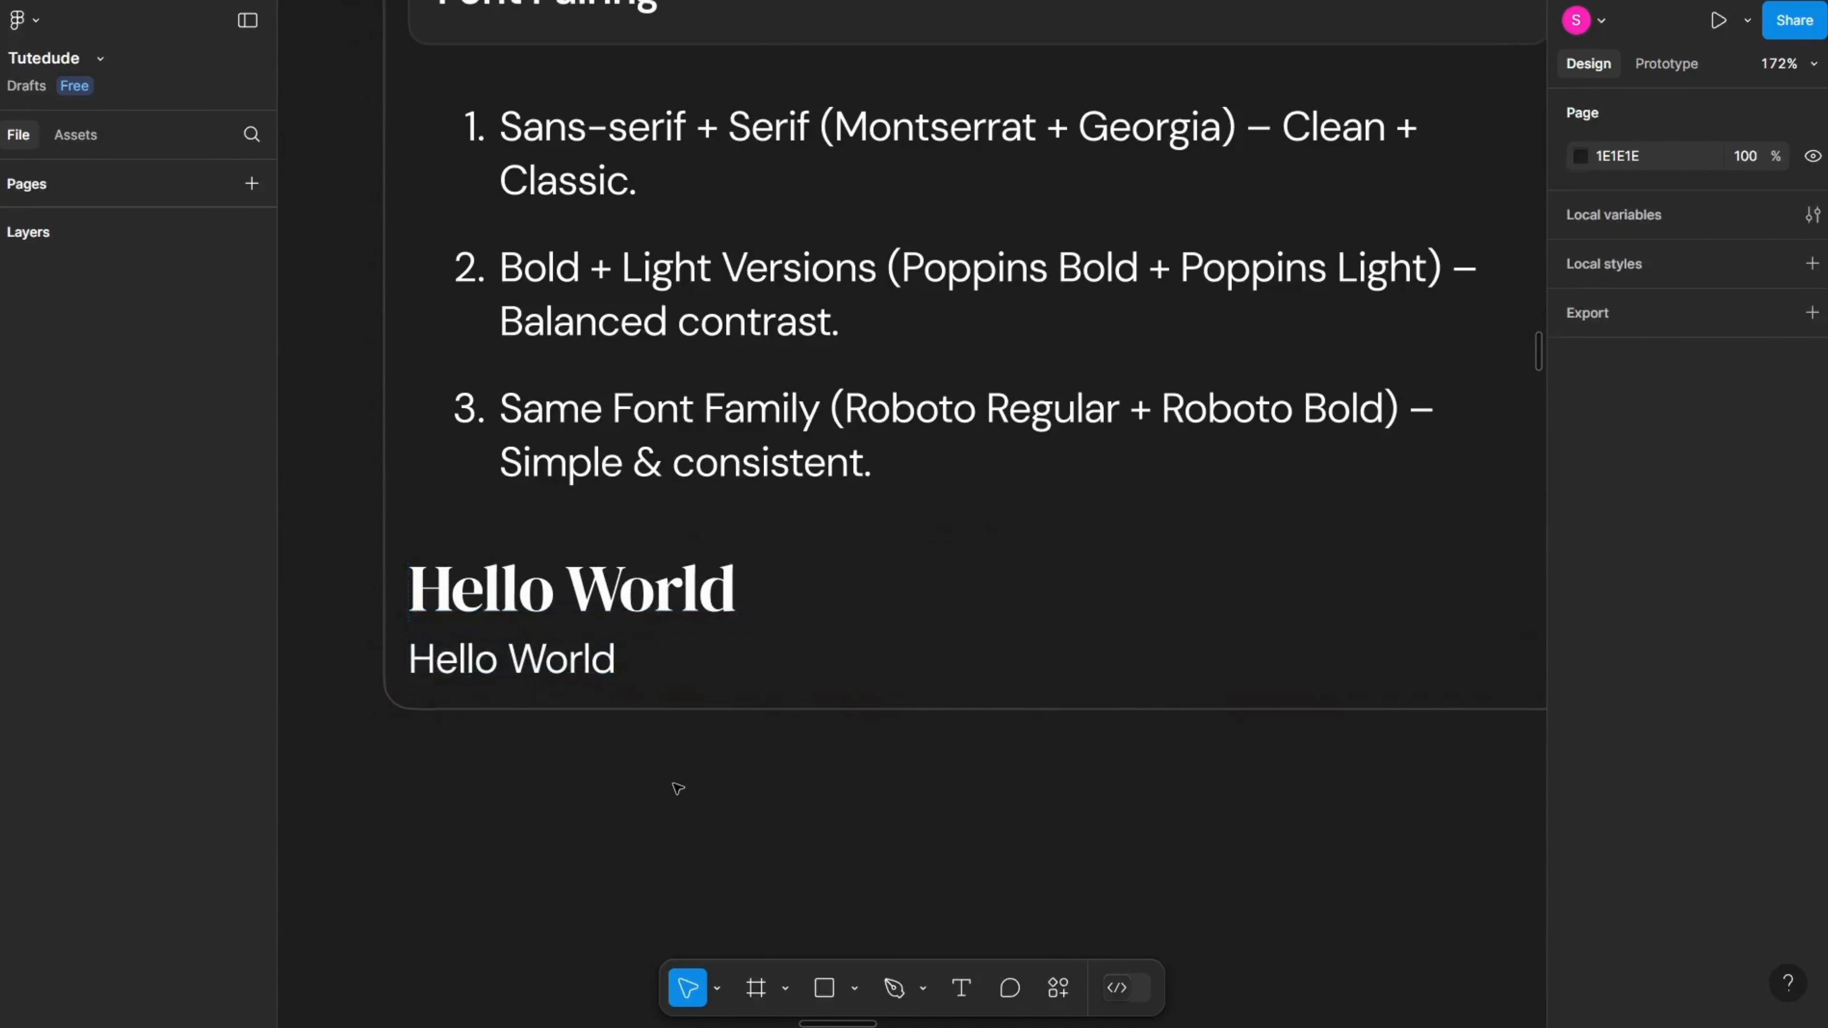
left_click(753, 698)
left_click(623, 652)
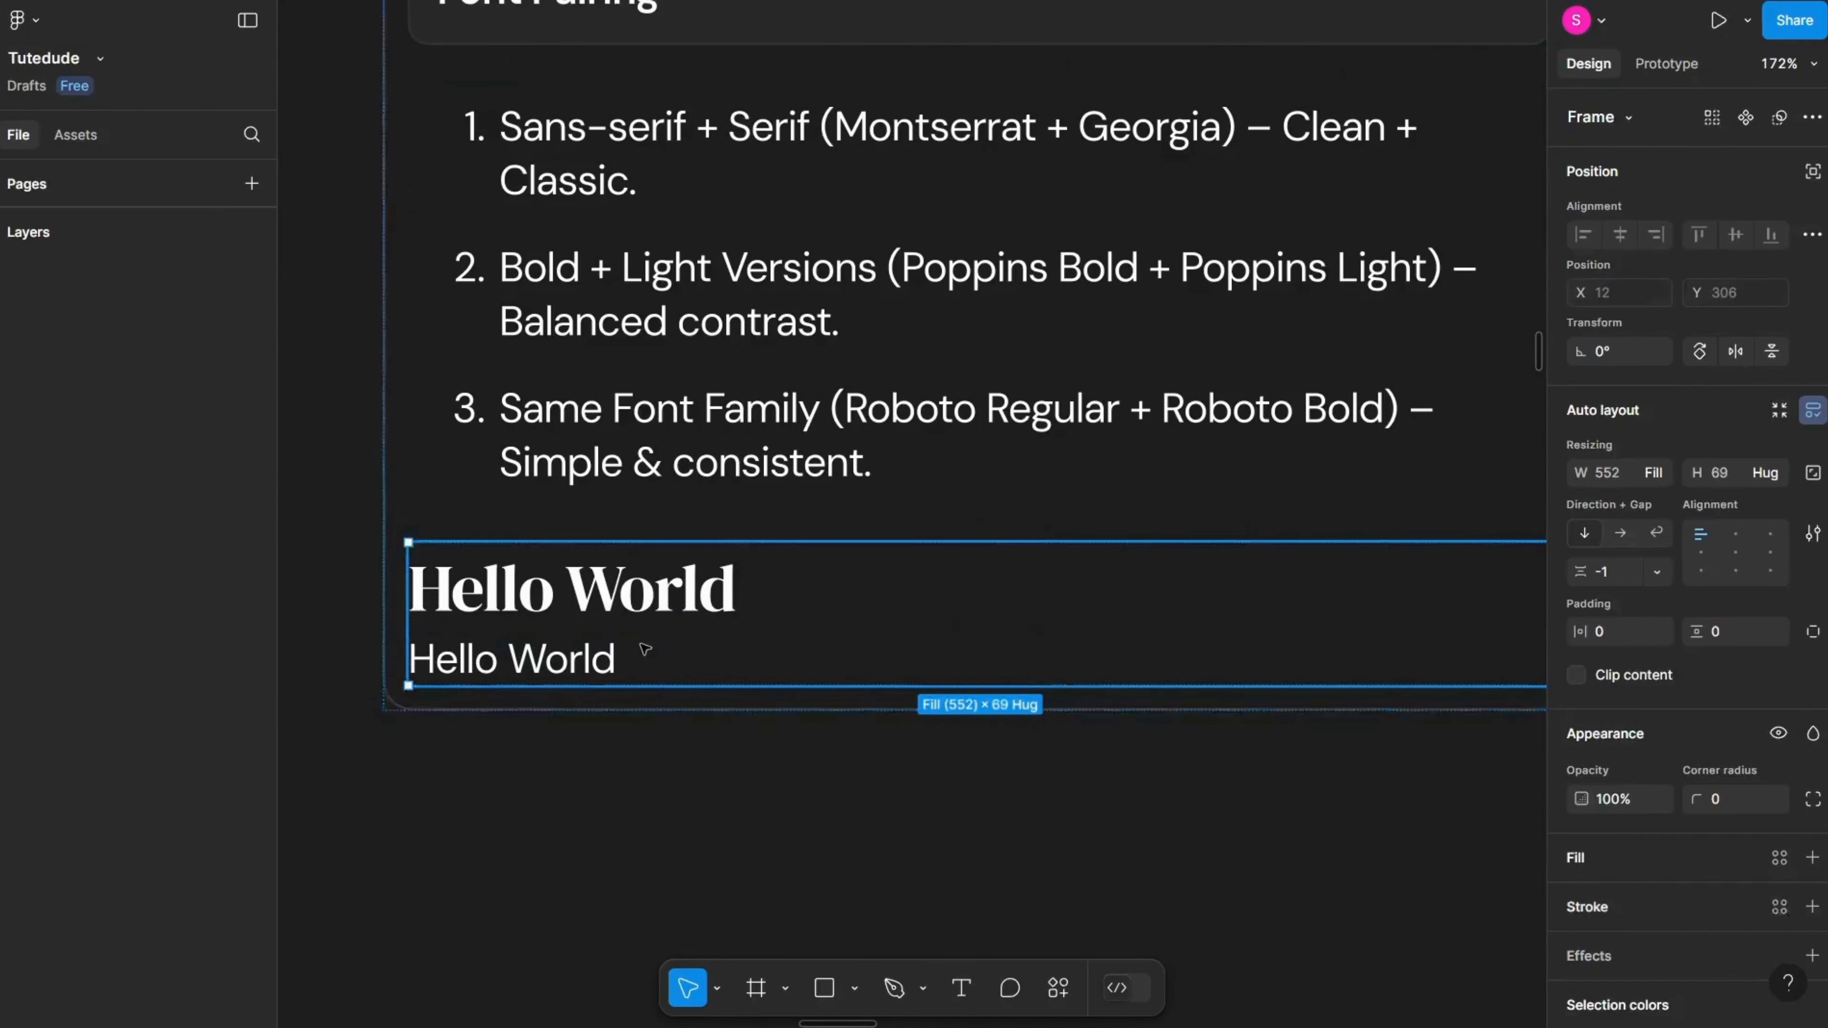
key("ctrl+d")
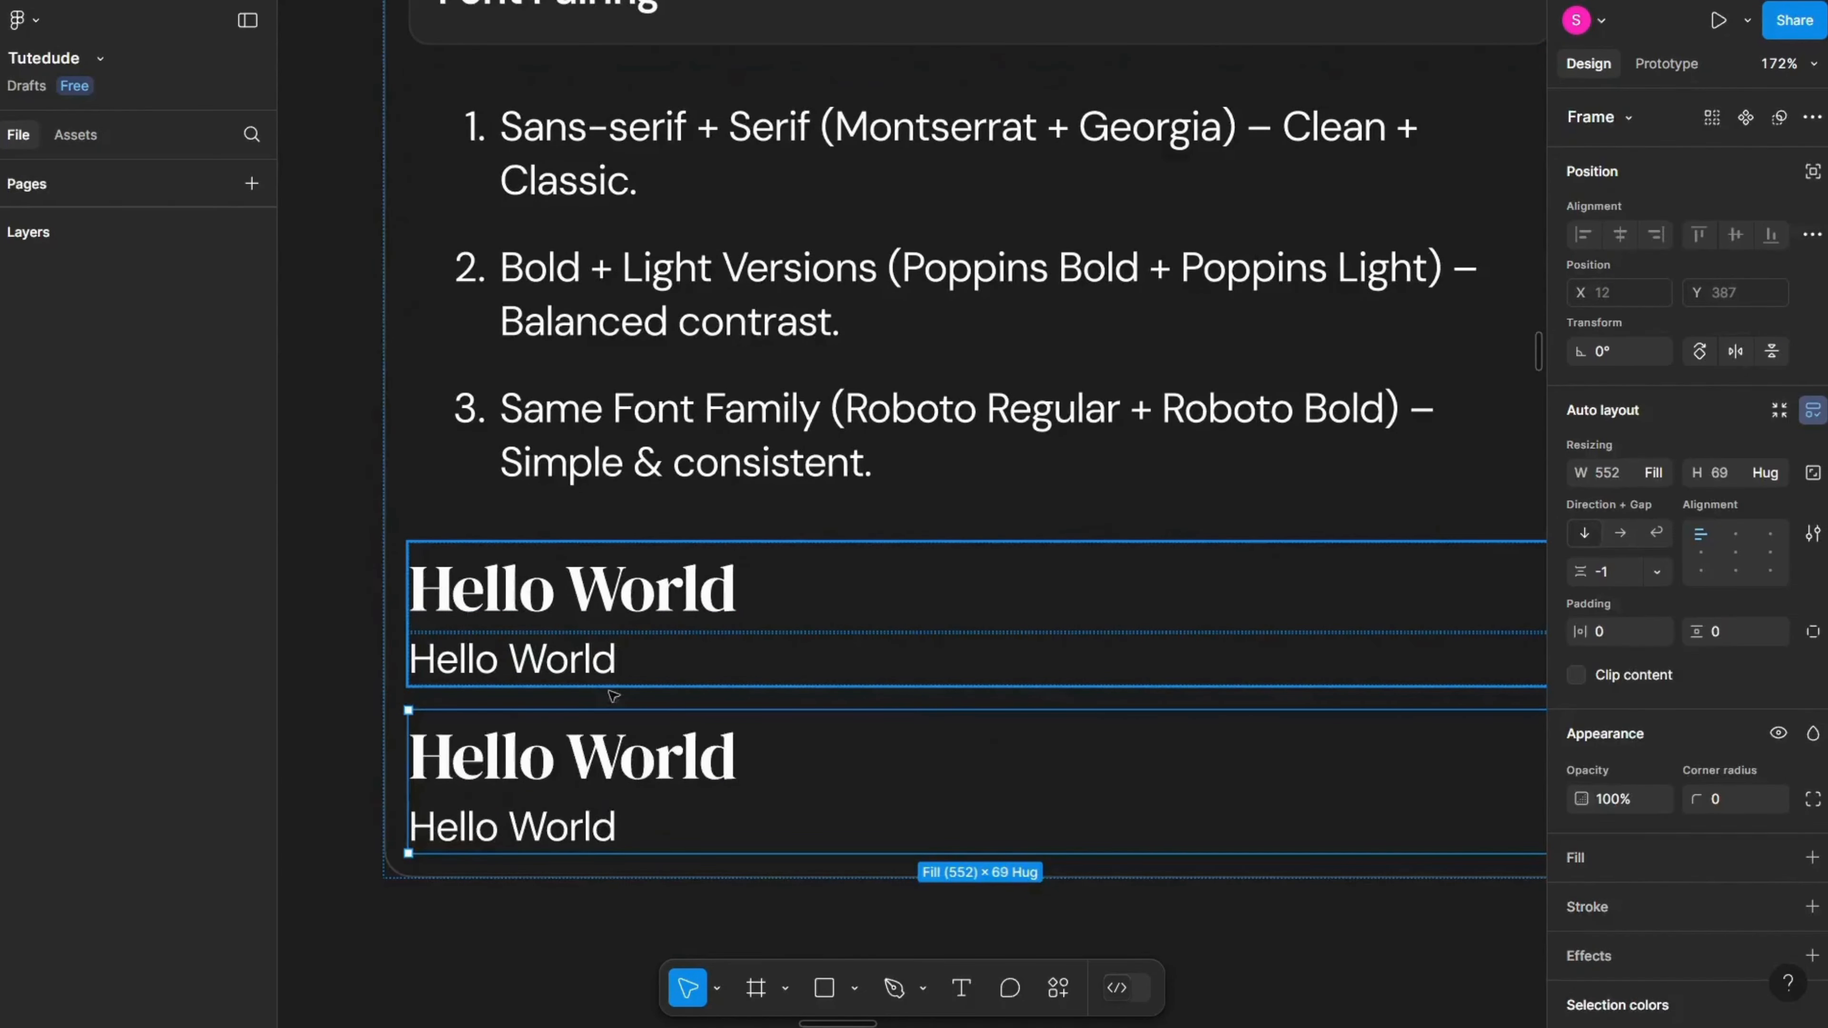
Step: Change both duplicated Hello World texts' font to DM Sans 36pt
left_click(611, 752)
left_click(1669, 762)
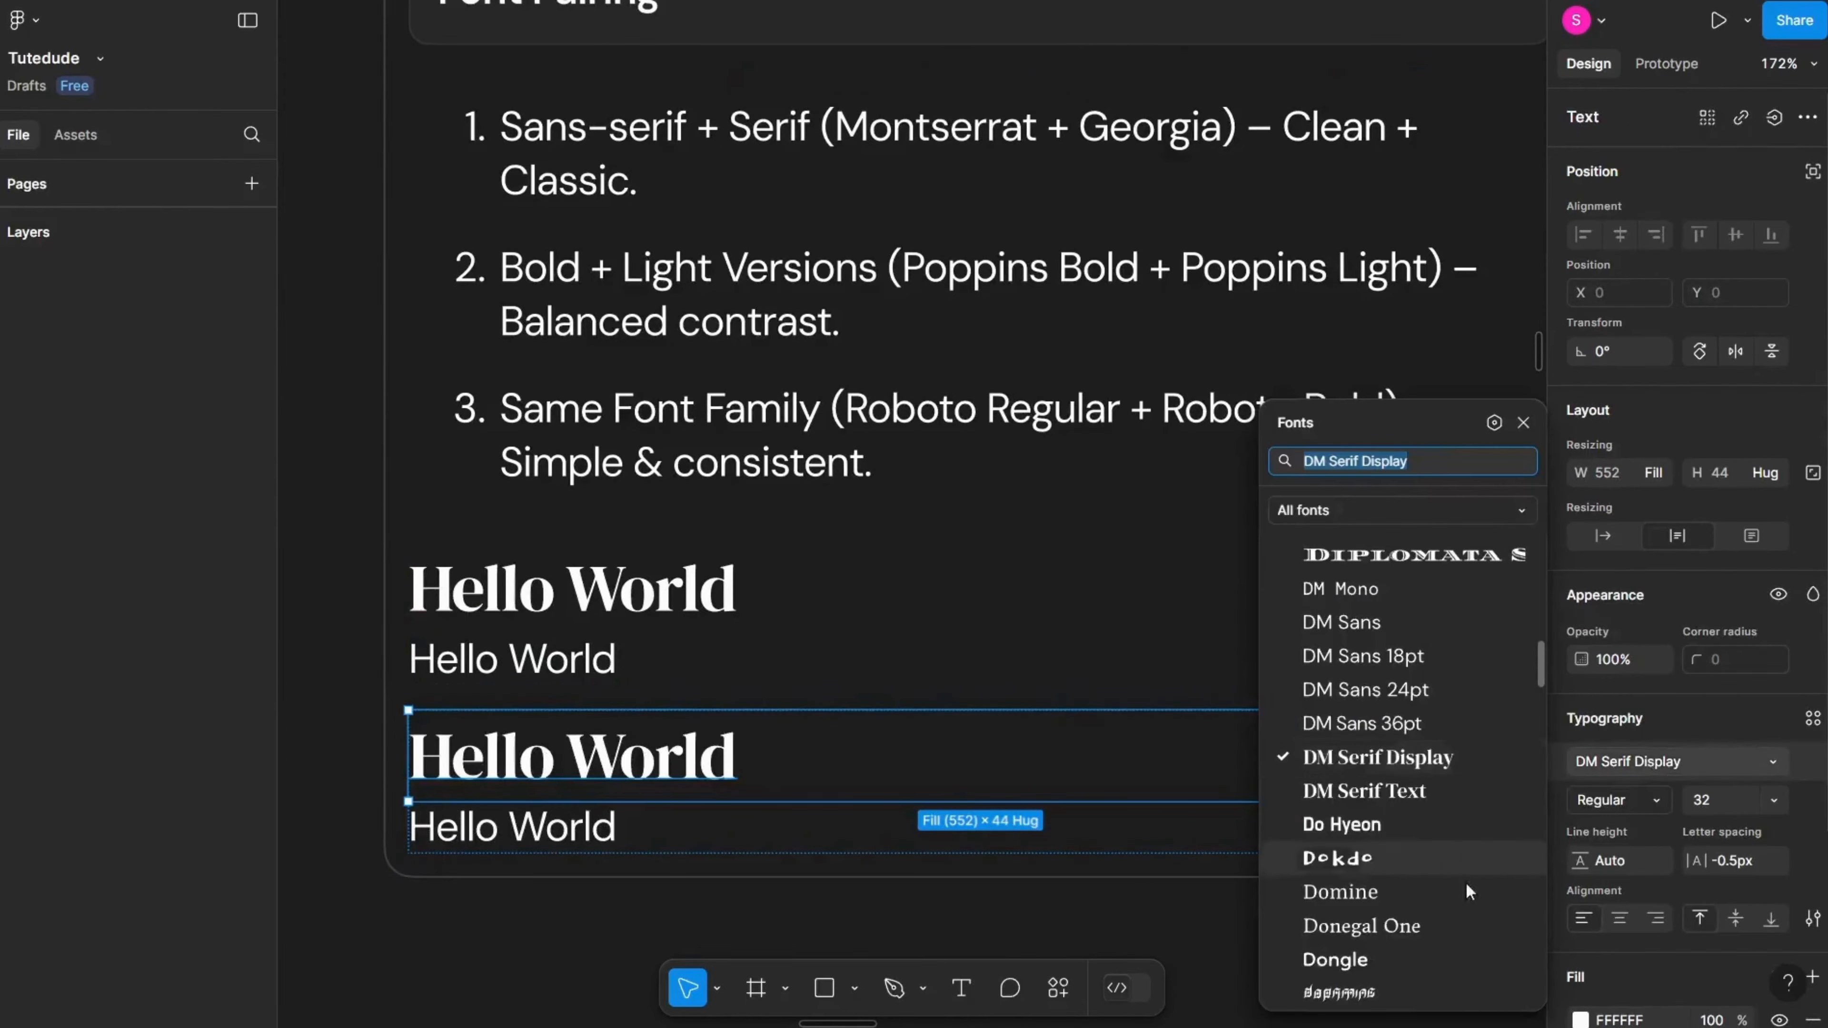
left_click(1360, 723)
left_click(608, 825)
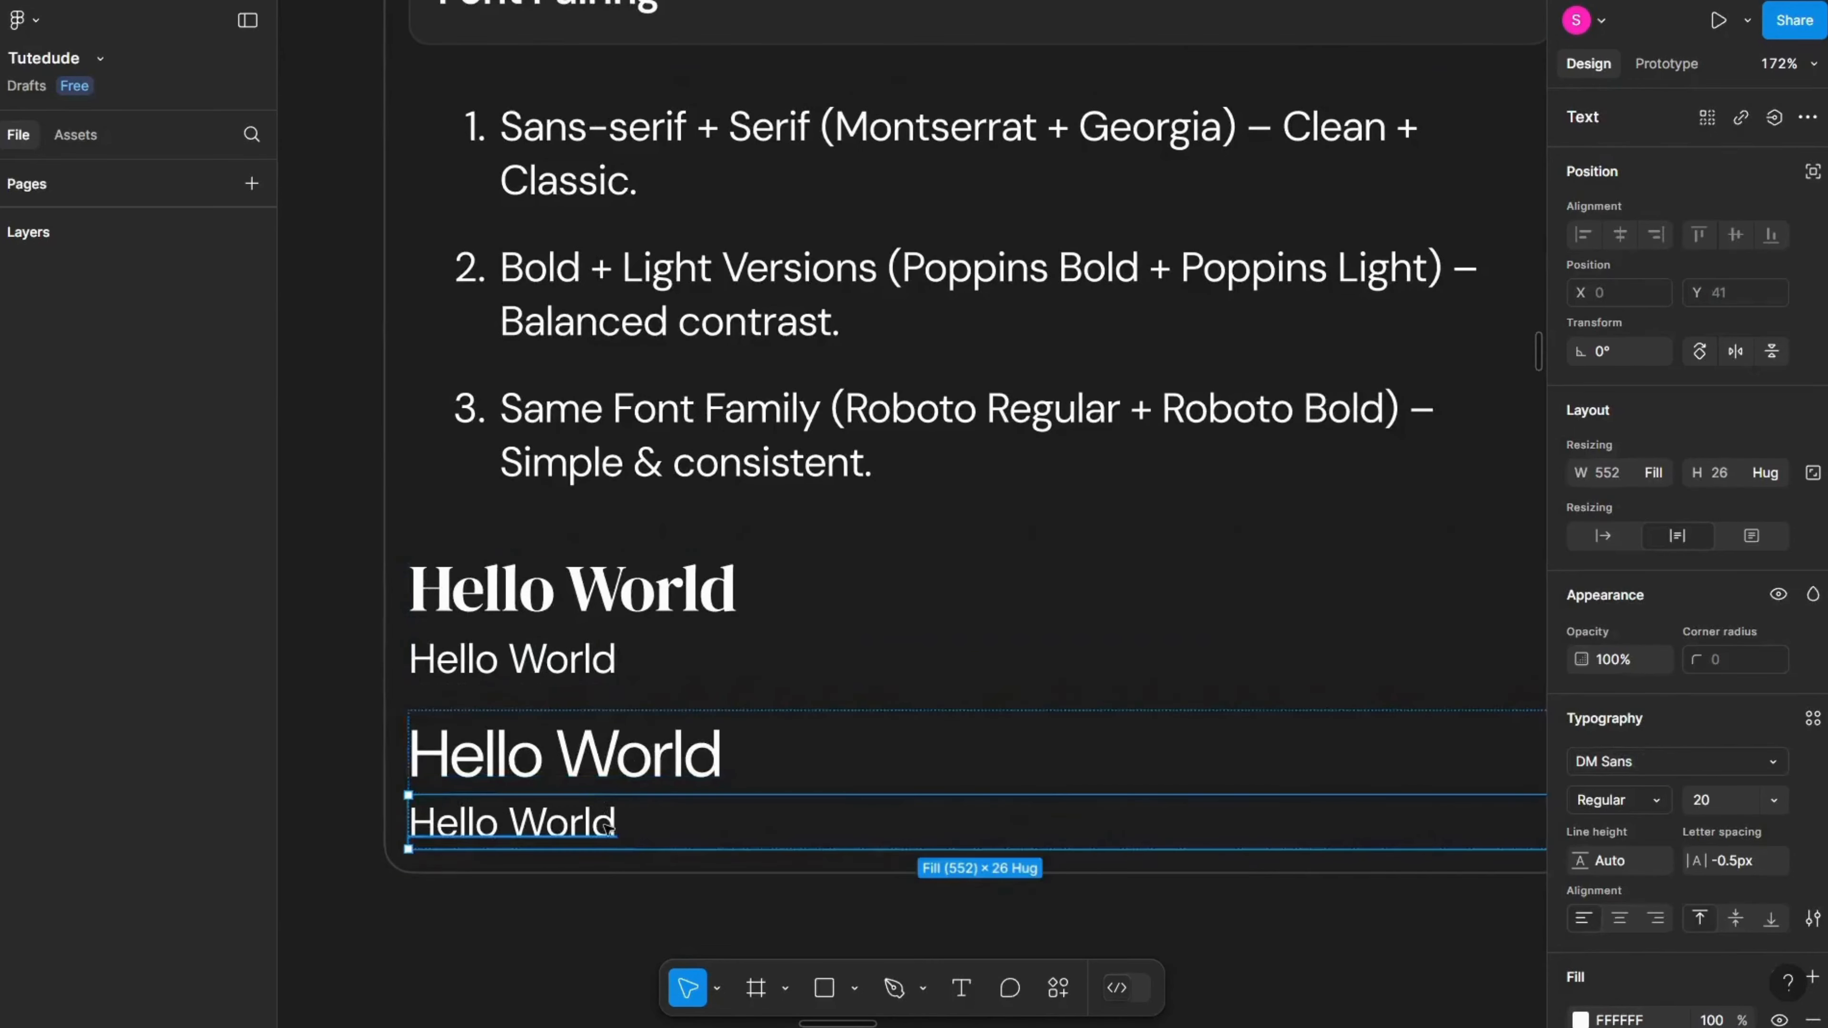
left_click(1670, 761)
left_click(1367, 856)
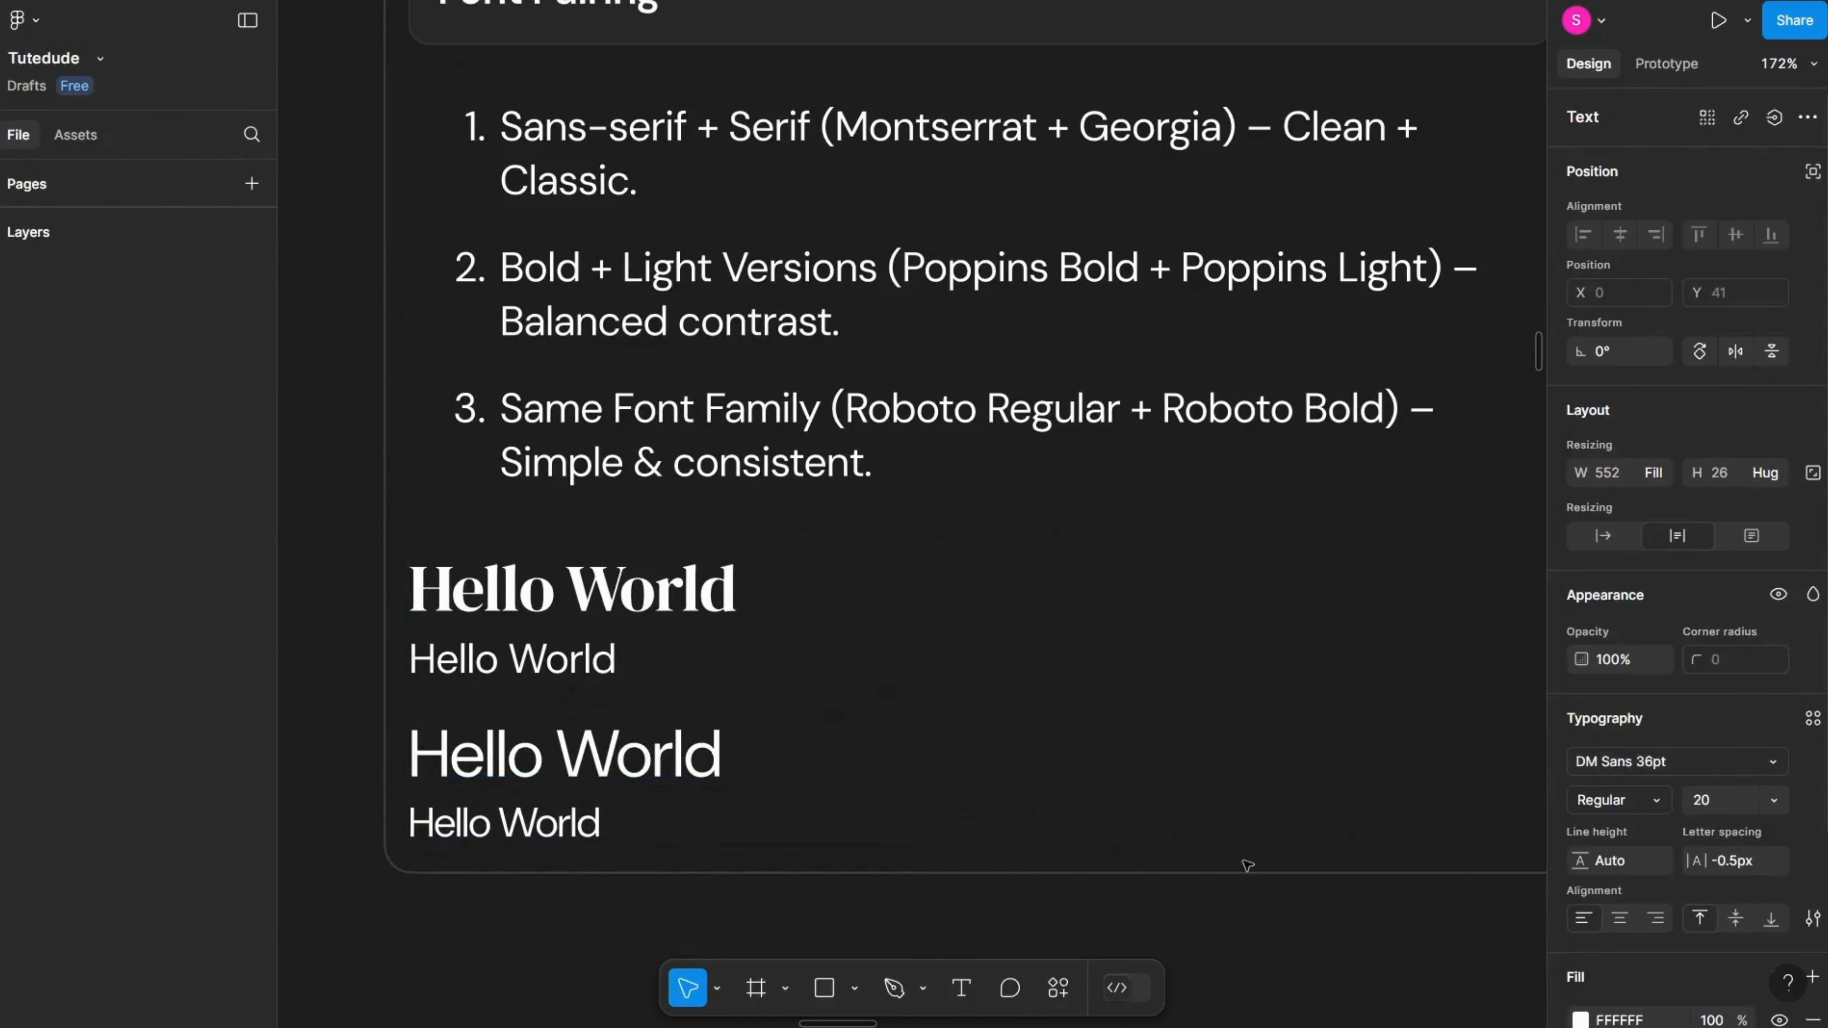
Step: Set the upper duplicated Hello World text's weight to ExtraBold
left_click(588, 727)
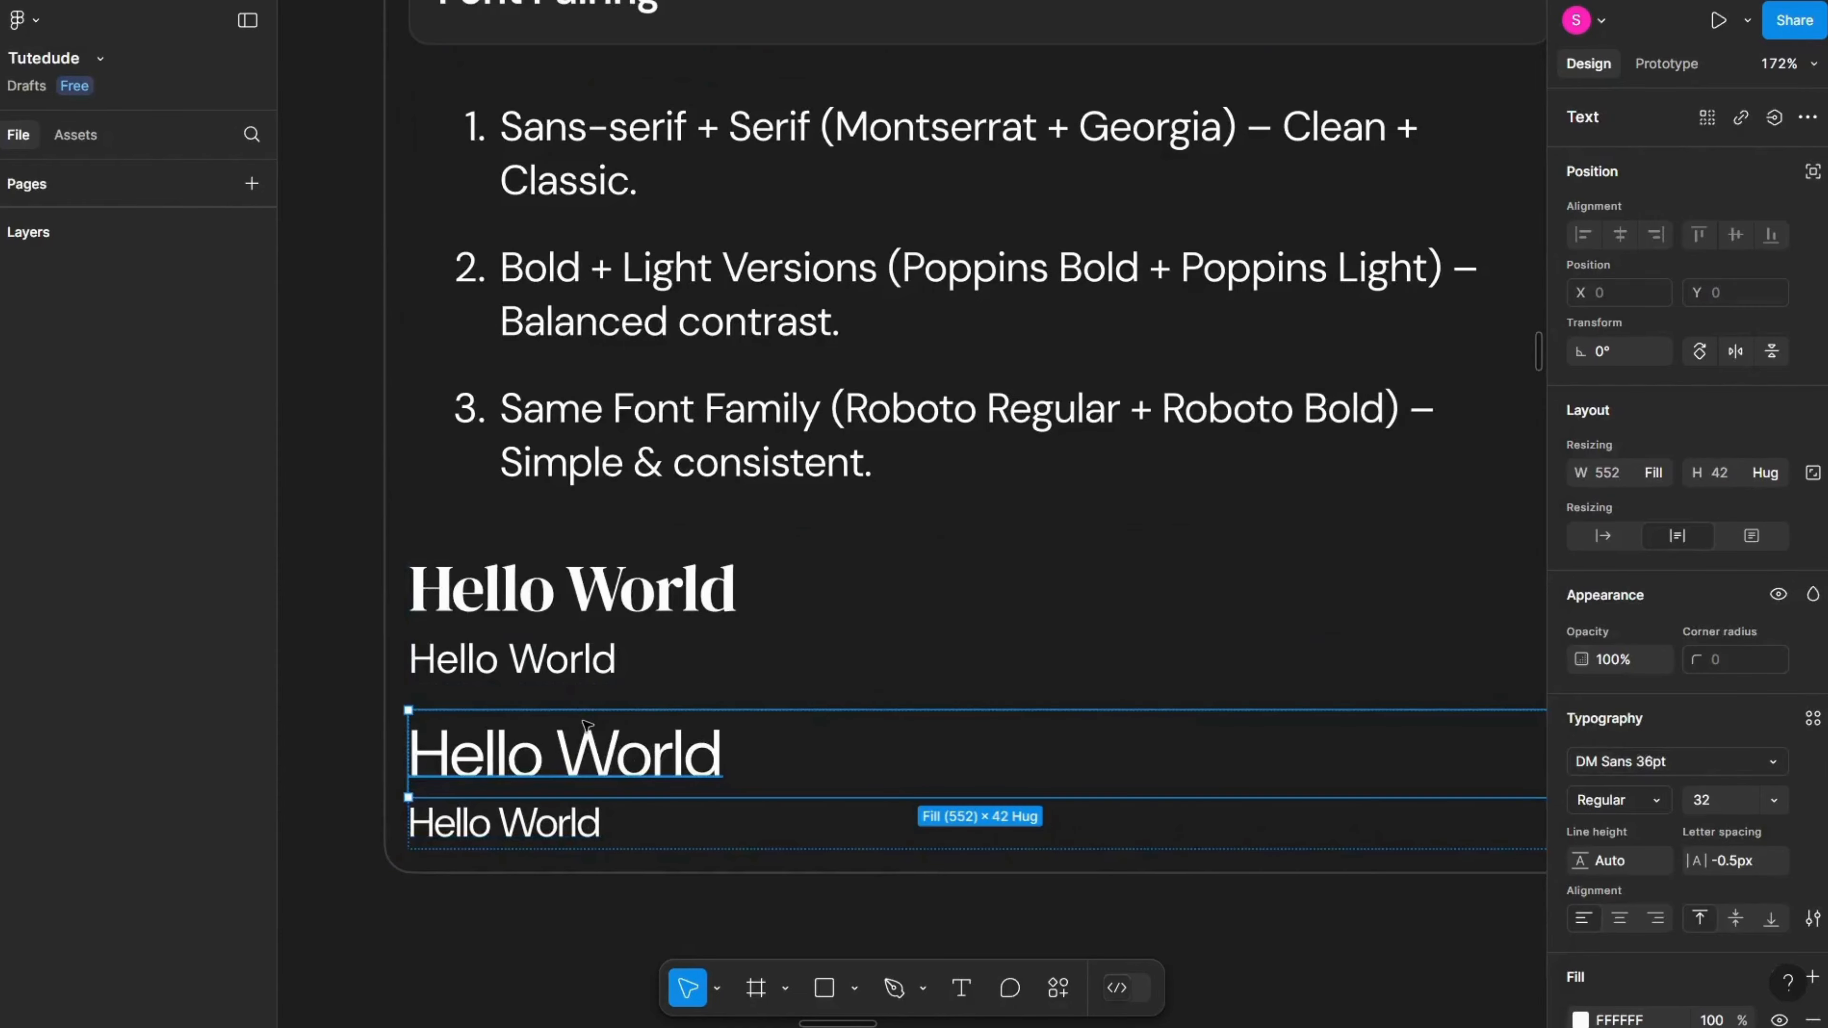
left_click(1617, 800)
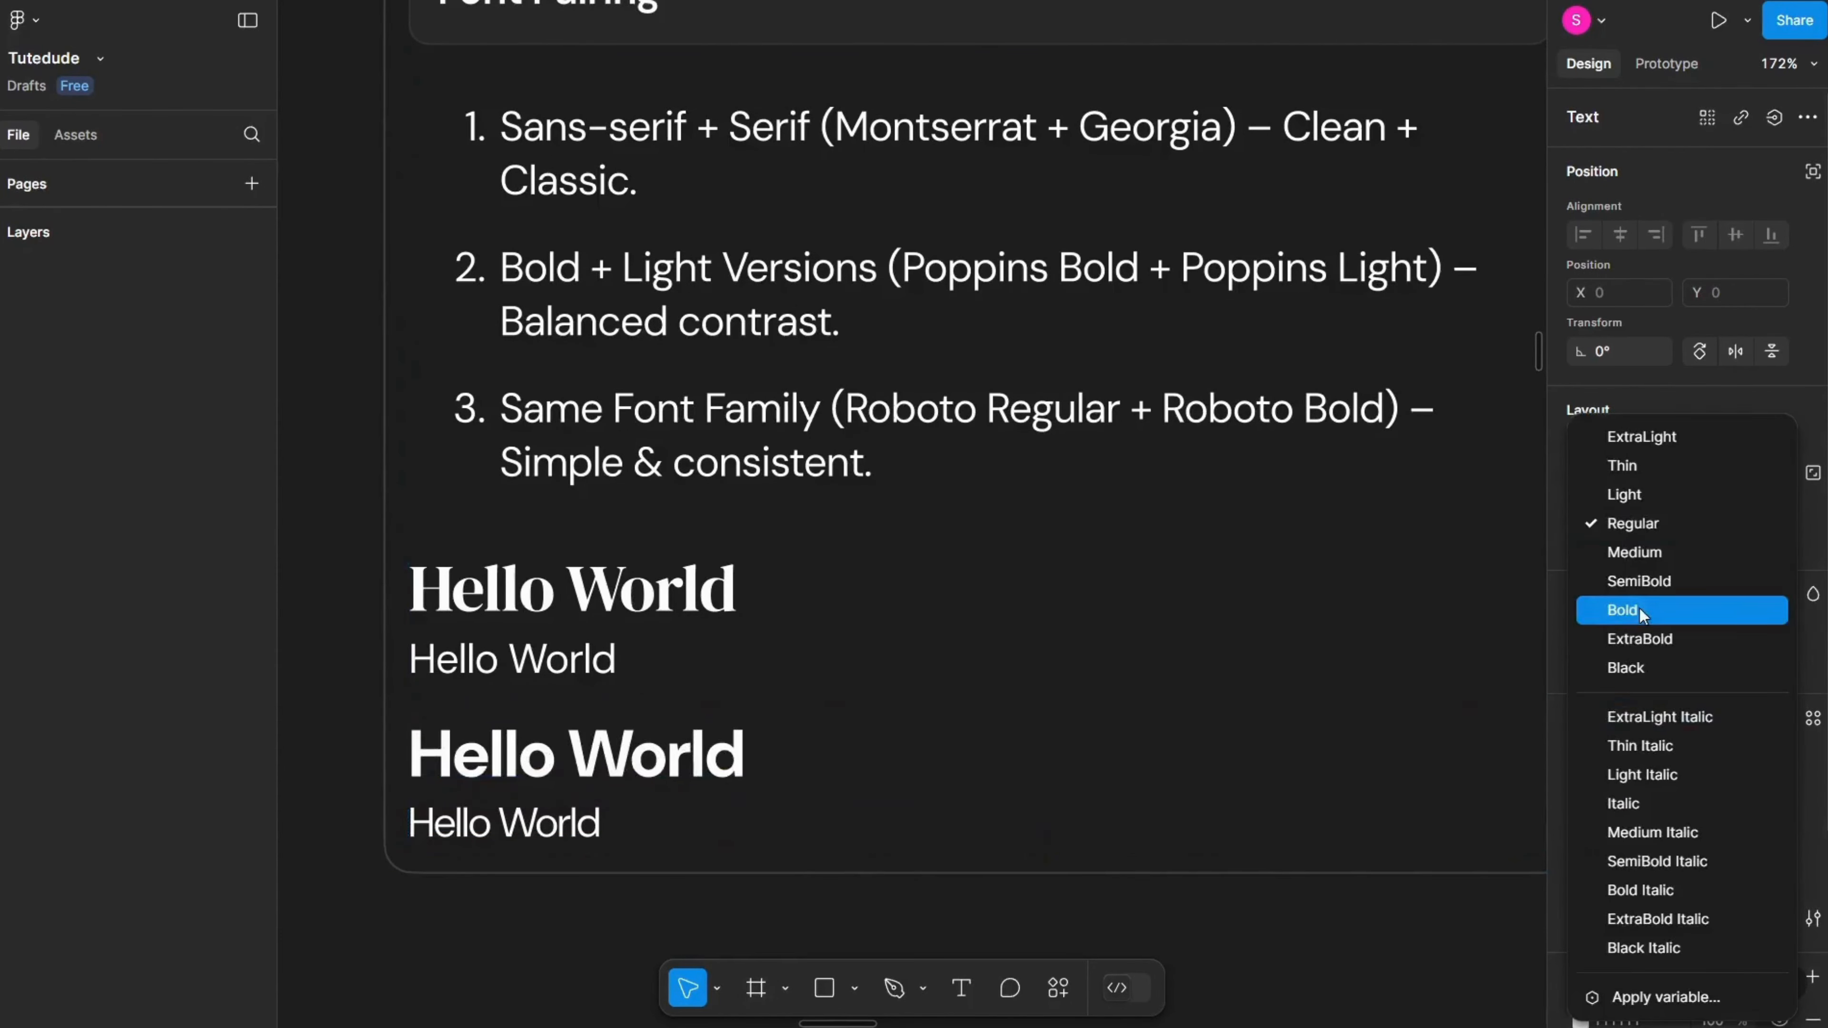
left_click(1709, 639)
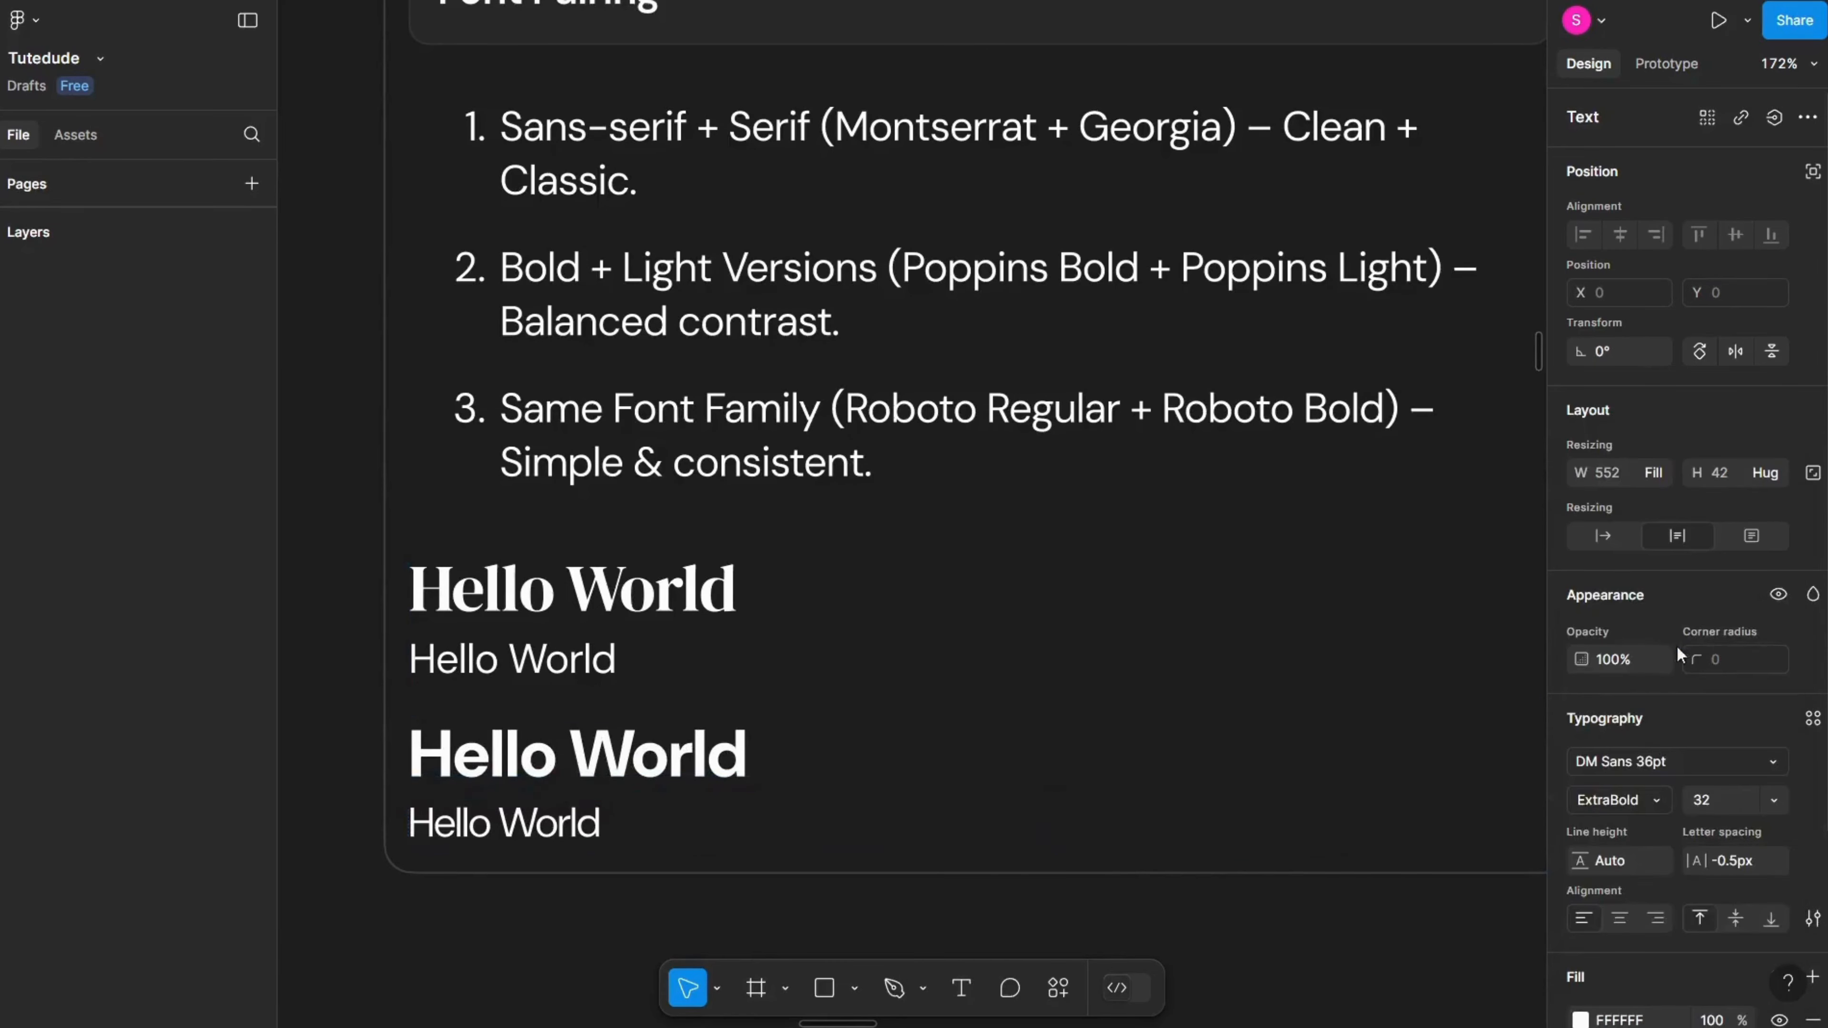
scroll(732, 803, "down", 2)
left_click(730, 800)
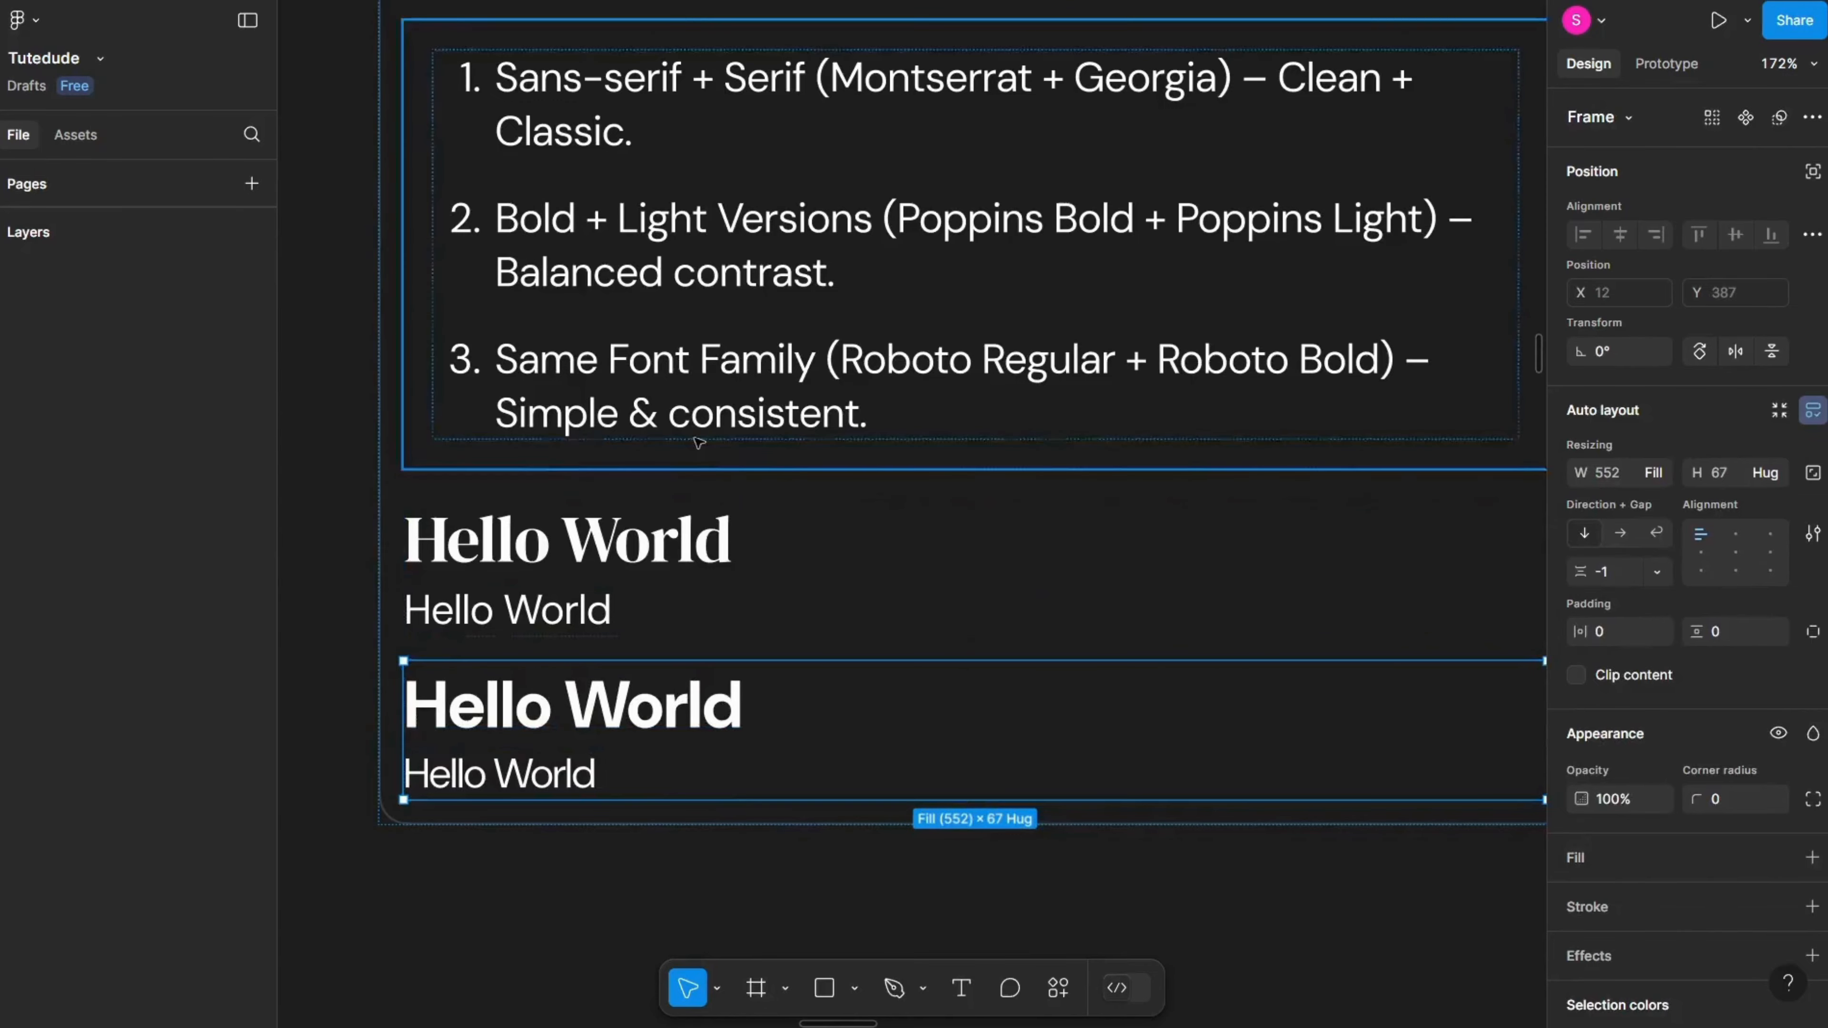
scroll(697, 440, "down", 5)
left_click_drag(698, 441, 892, 893)
left_click_drag(648, 230, 768, 858)
left_click_drag(461, 158, 593, 631)
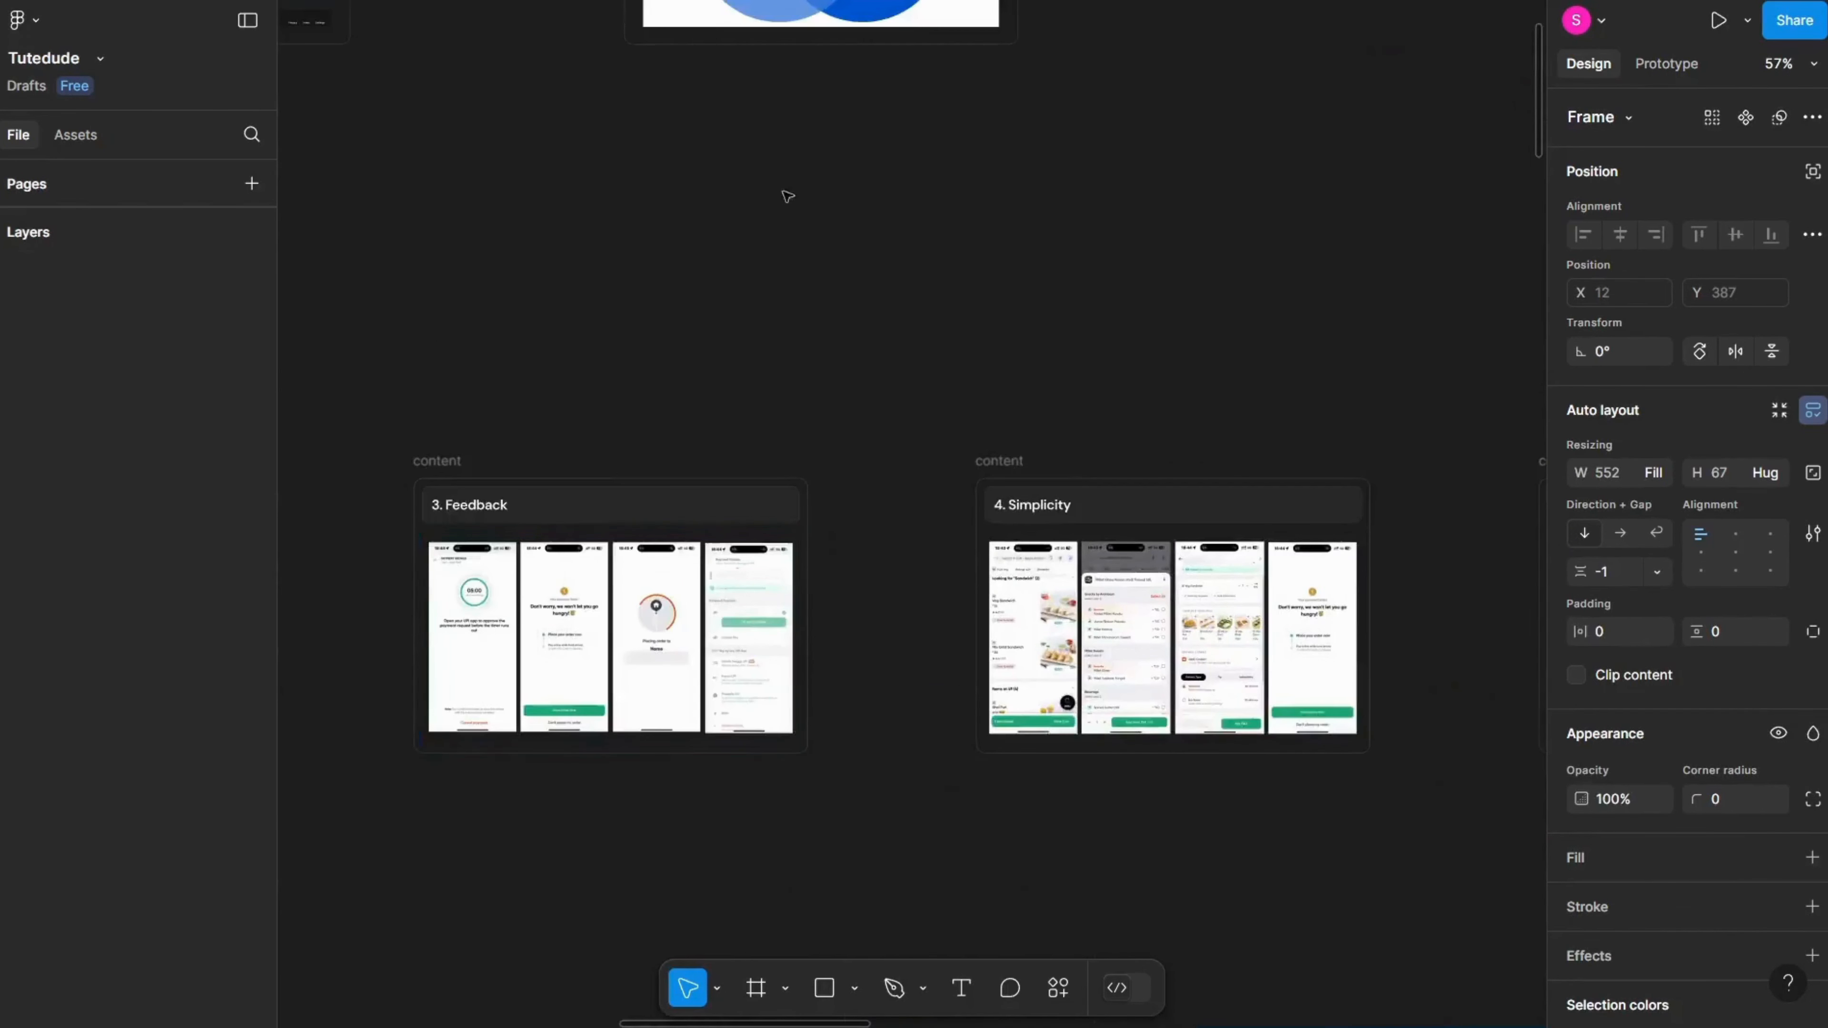
left_click_drag(748, 7, 1375, 450)
left_click_drag(460, 1023, 684, 412)
scroll(498, 605, "up", 3)
left_click_drag(498, 605, 925, 851)
scroll(703, 623, "up", 3)
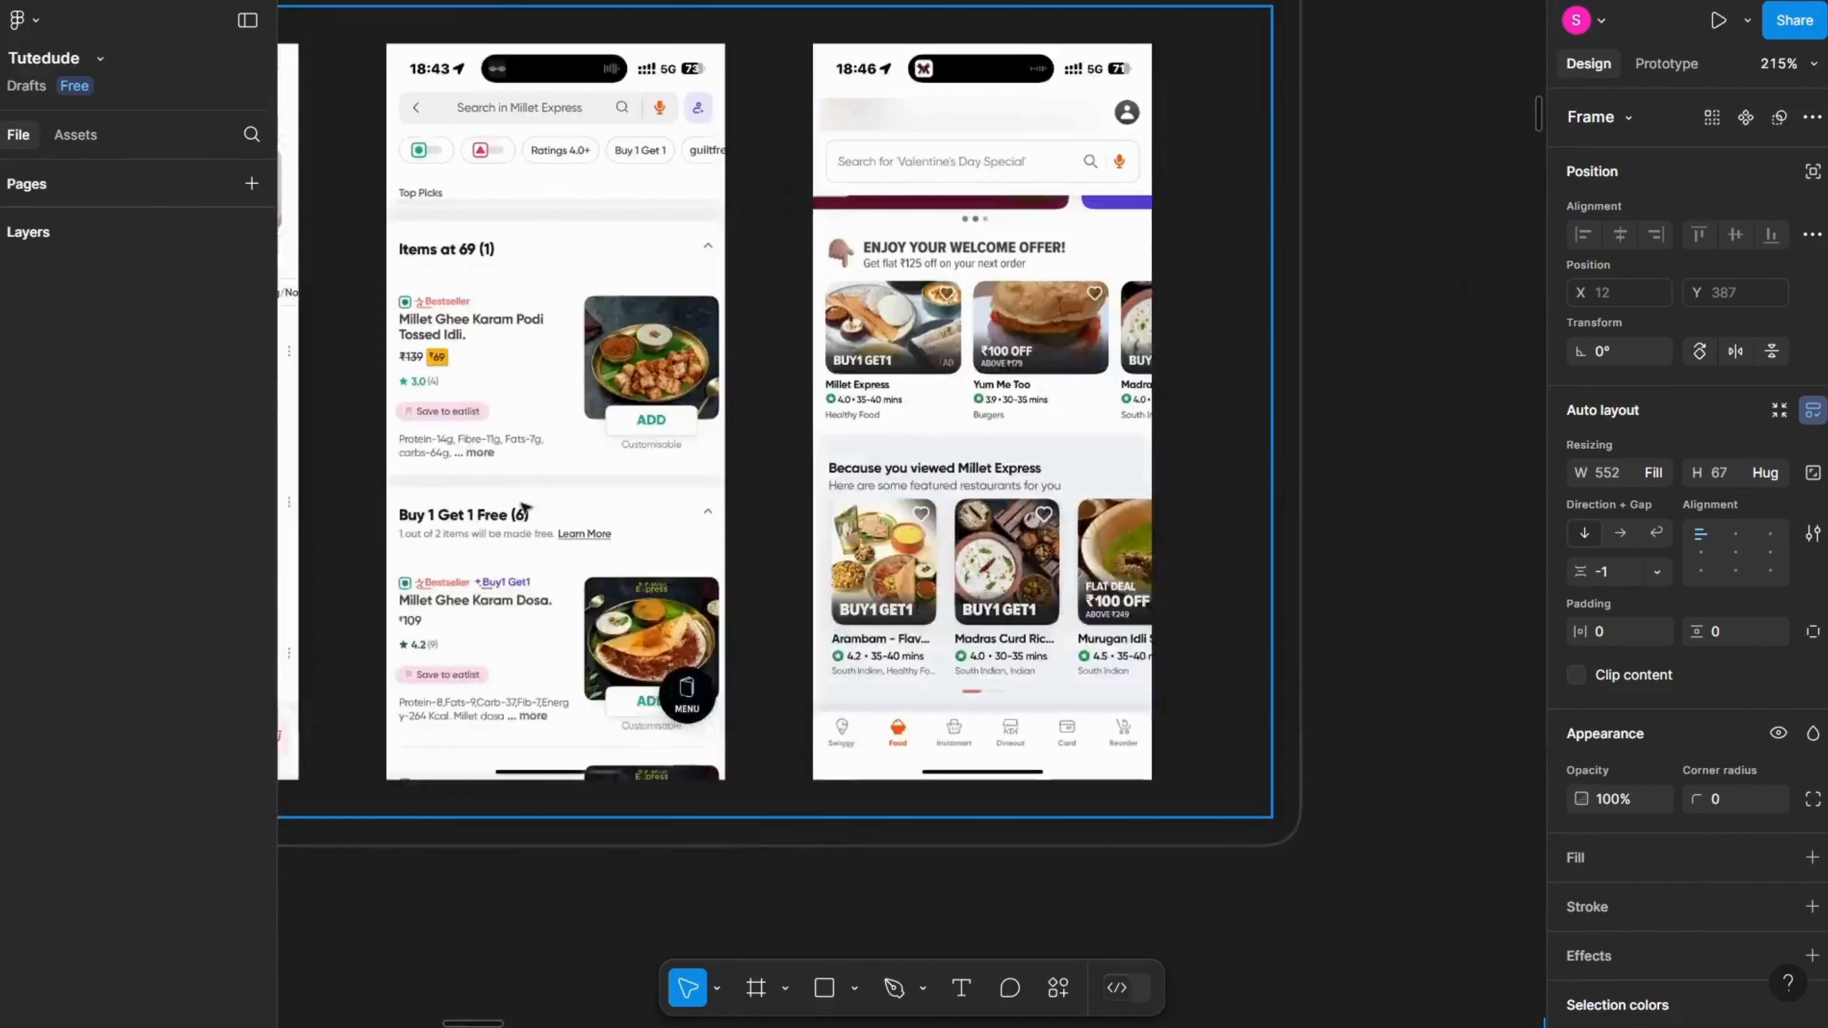
scroll(472, 322, "up", 6)
left_click_drag(425, 338, 592, 333)
left_click(587, 363)
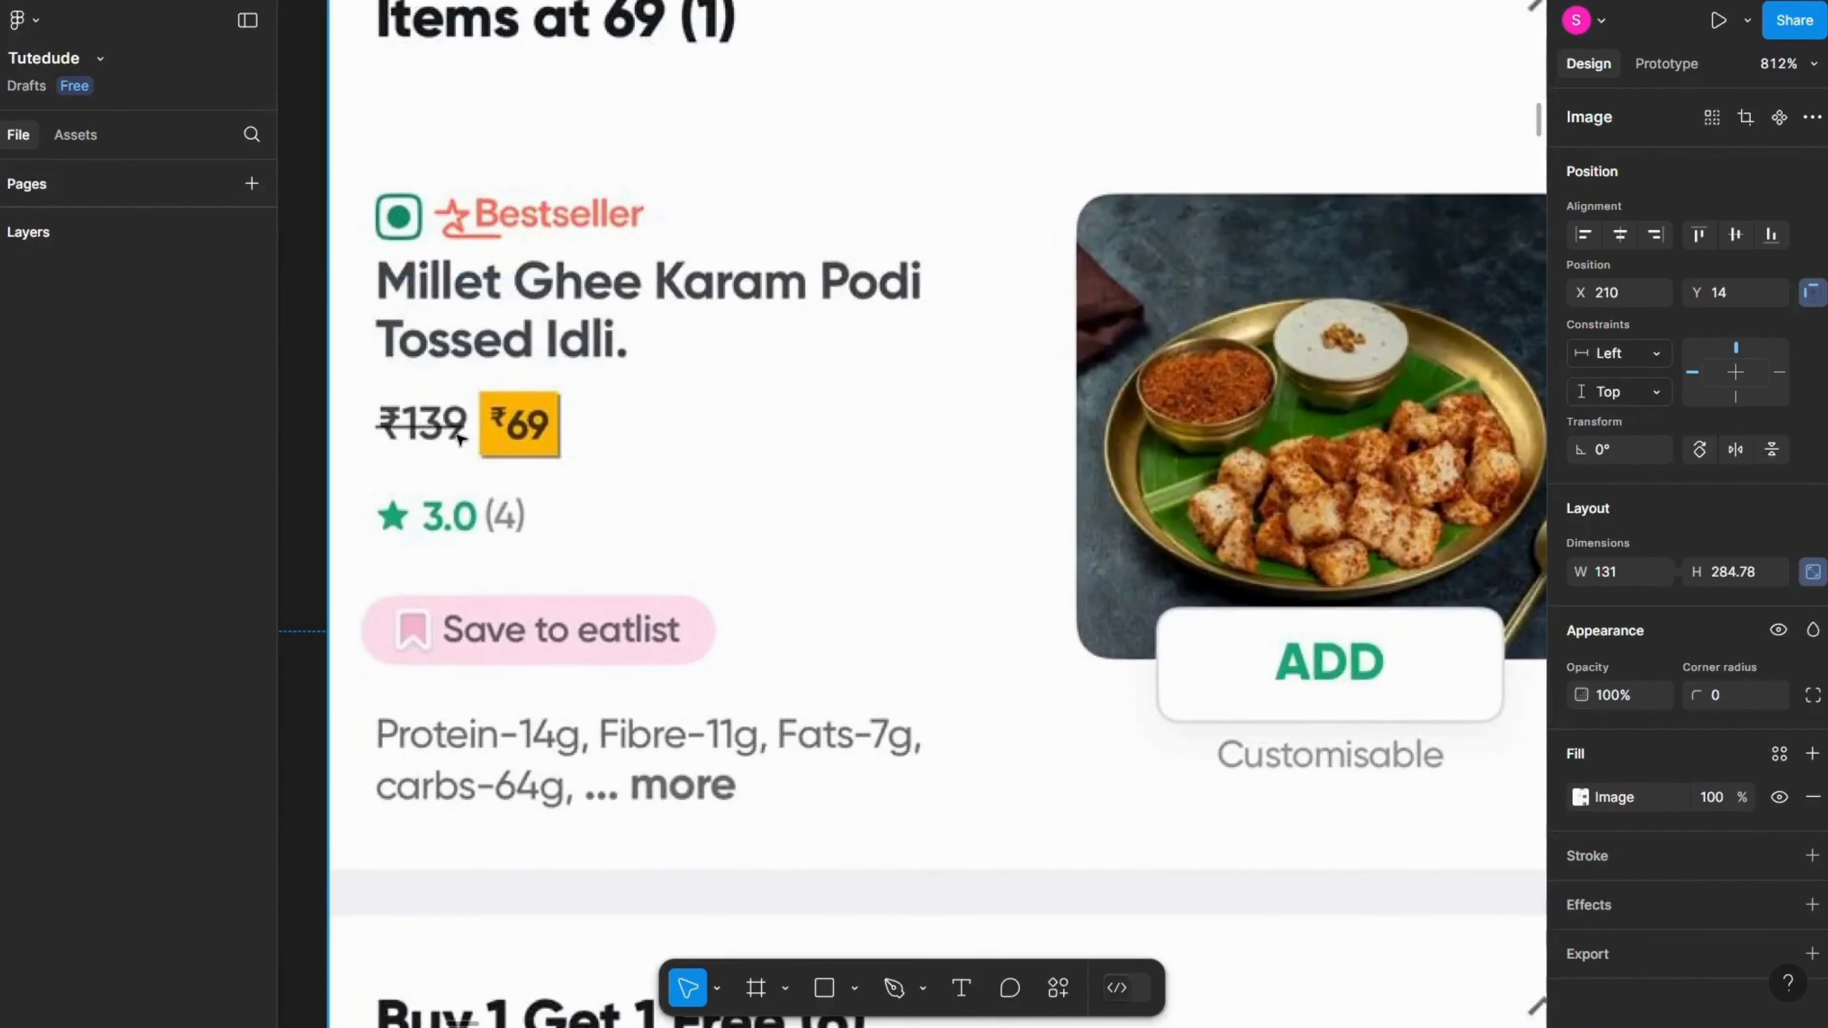
scroll(461, 439, "down", 3)
left_click_drag(521, 834, 514, 596)
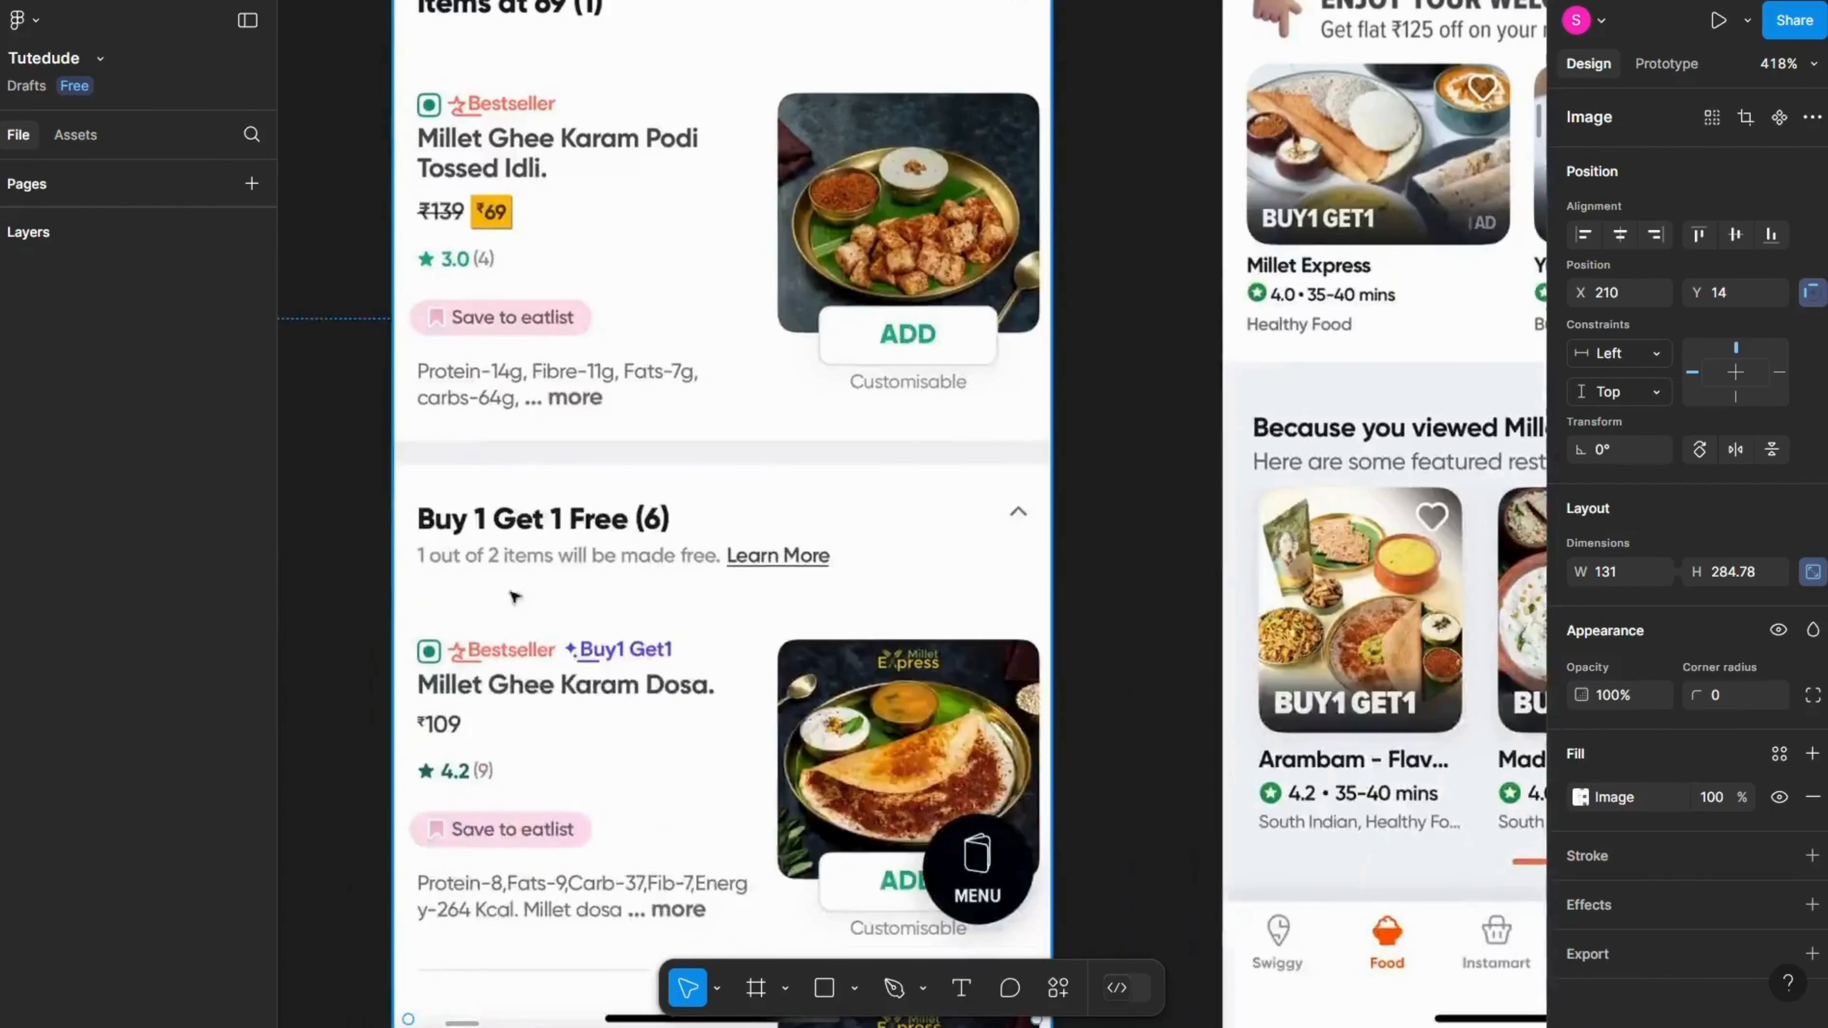
scroll(540, 792, "down", 3)
left_click_drag(551, 778, 502, 501)
left_click_drag(920, 491, 649, 593)
scroll(648, 590, "up", 10)
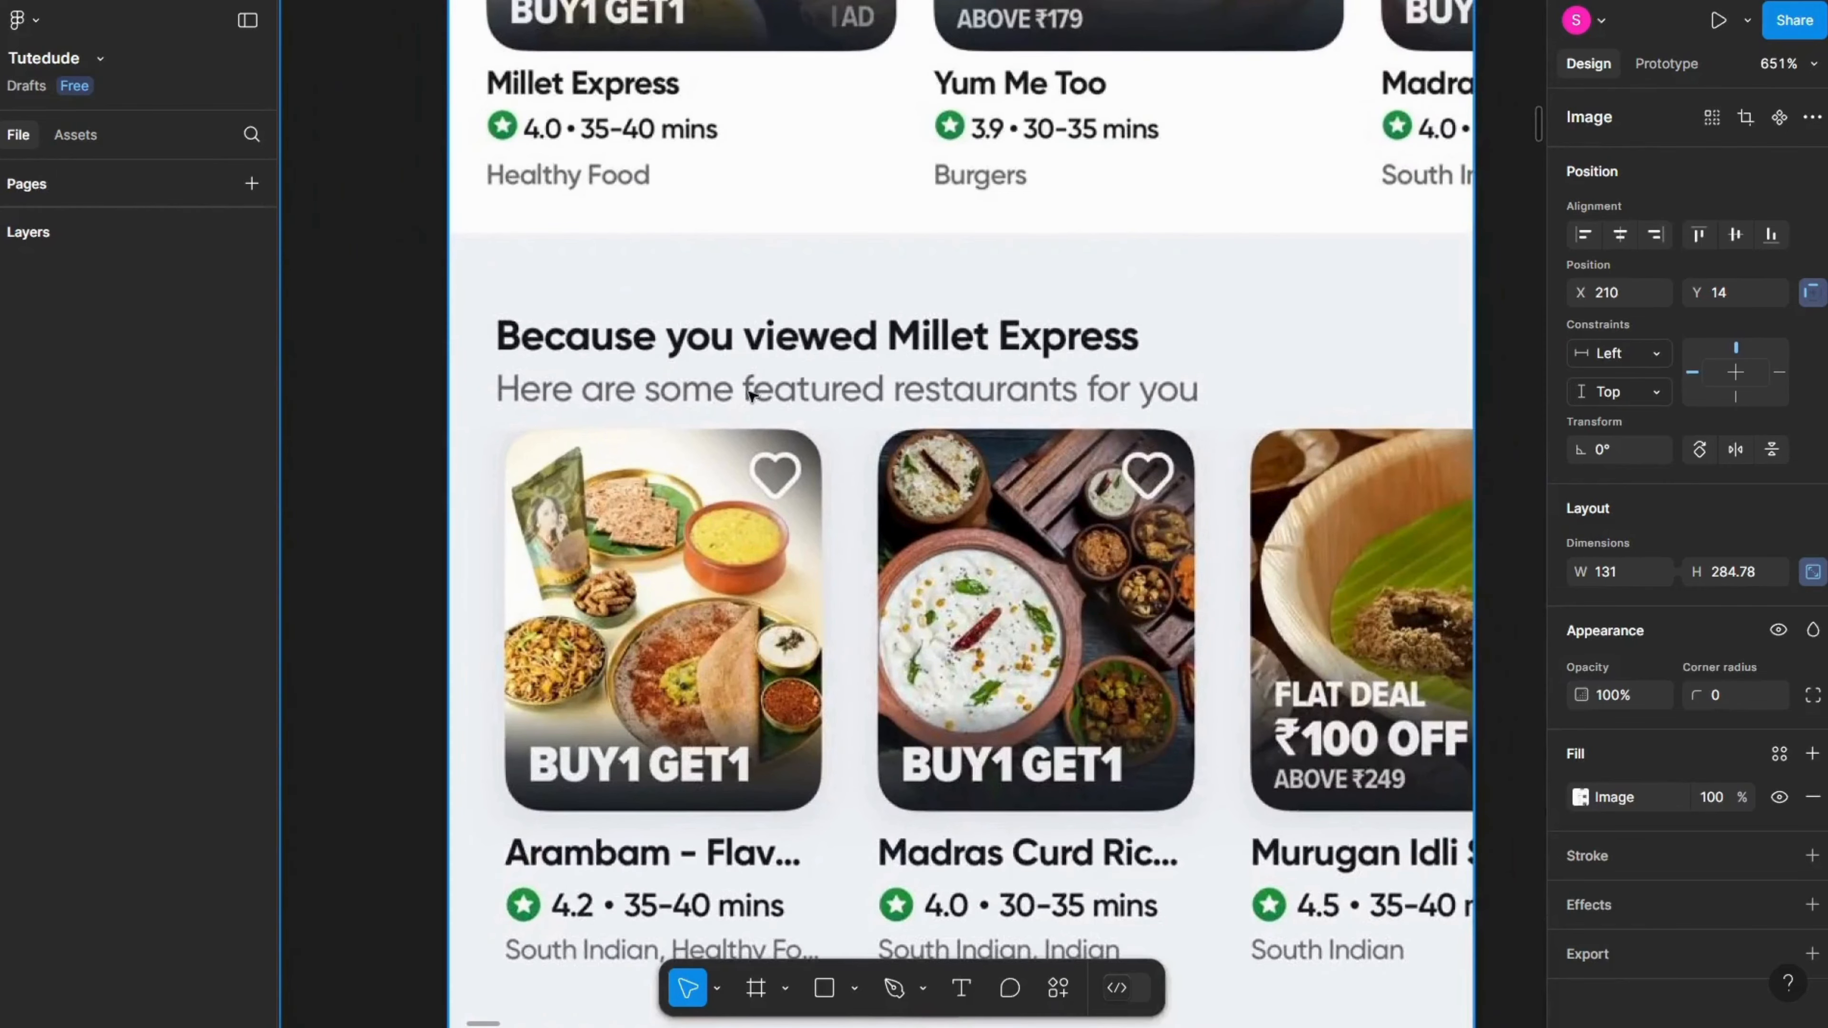
scroll(923, 404, "down", 10)
left_click_drag(1281, 835, 852, 535)
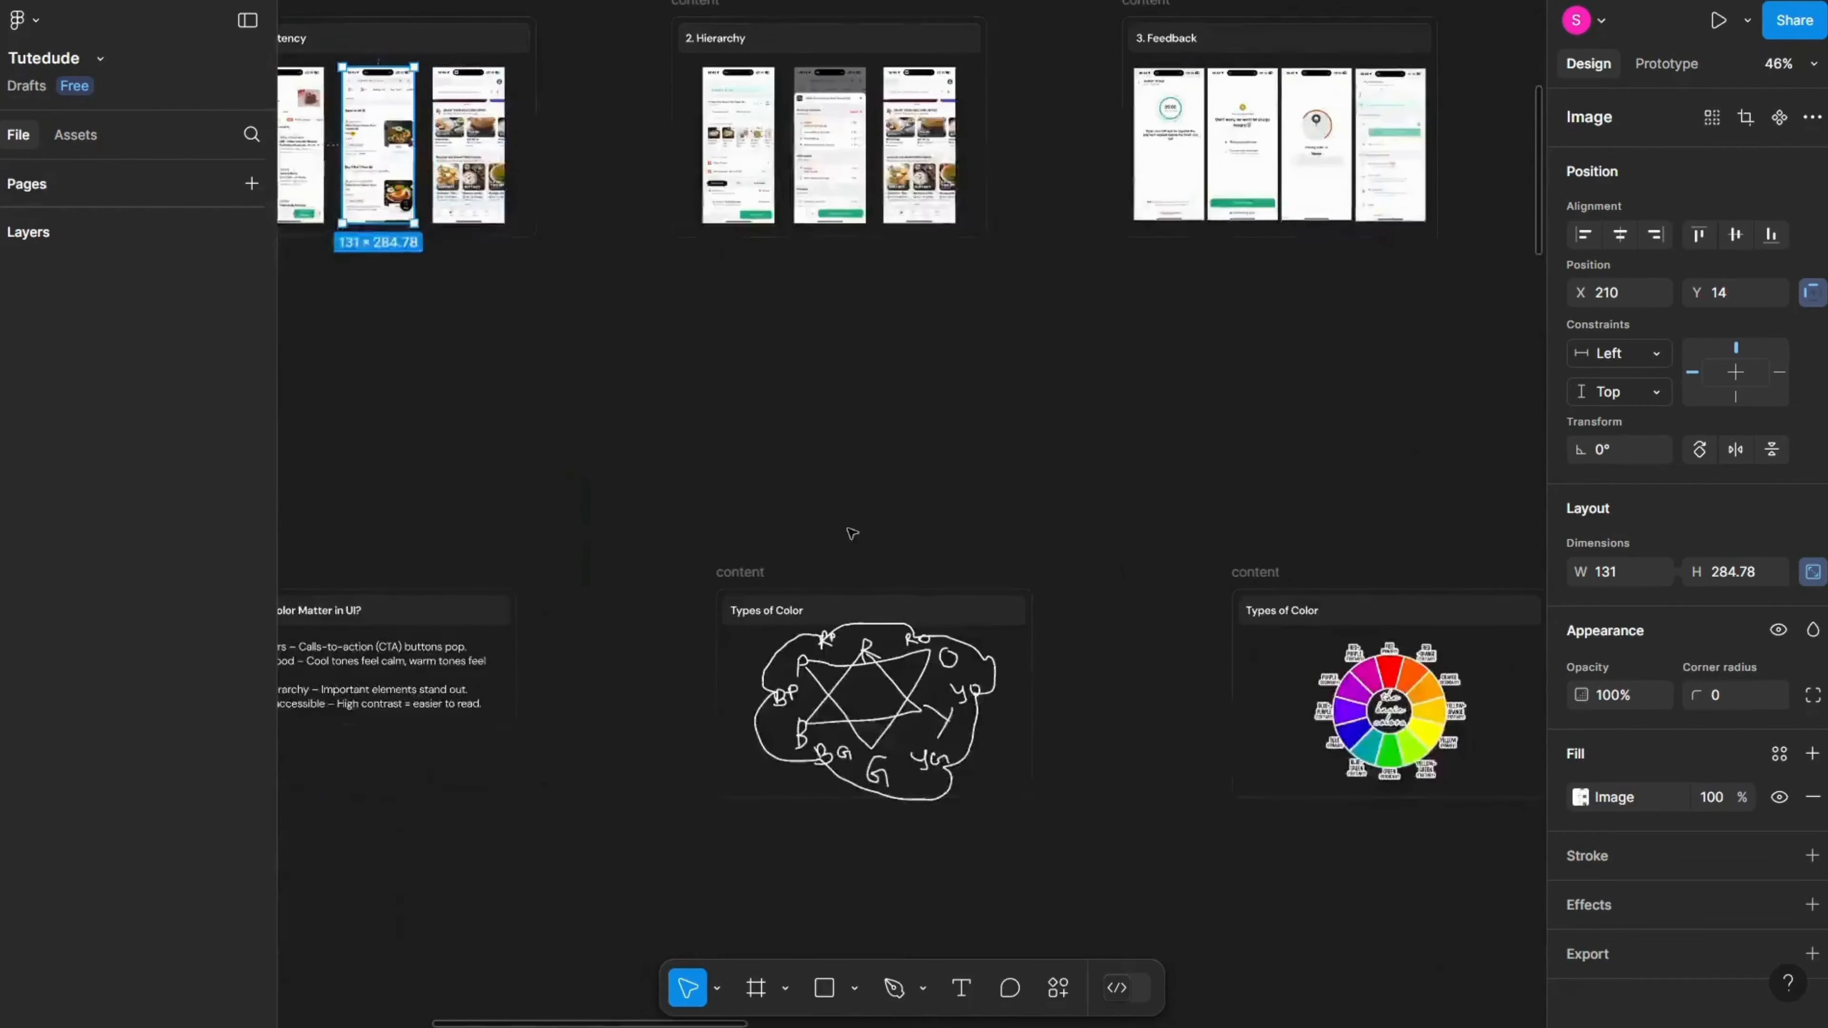
left_click_drag(1260, 1008, 885, 538)
scroll(885, 539, "down", 4)
left_click_drag(870, 693, 825, 587)
scroll(825, 587, "up", 6)
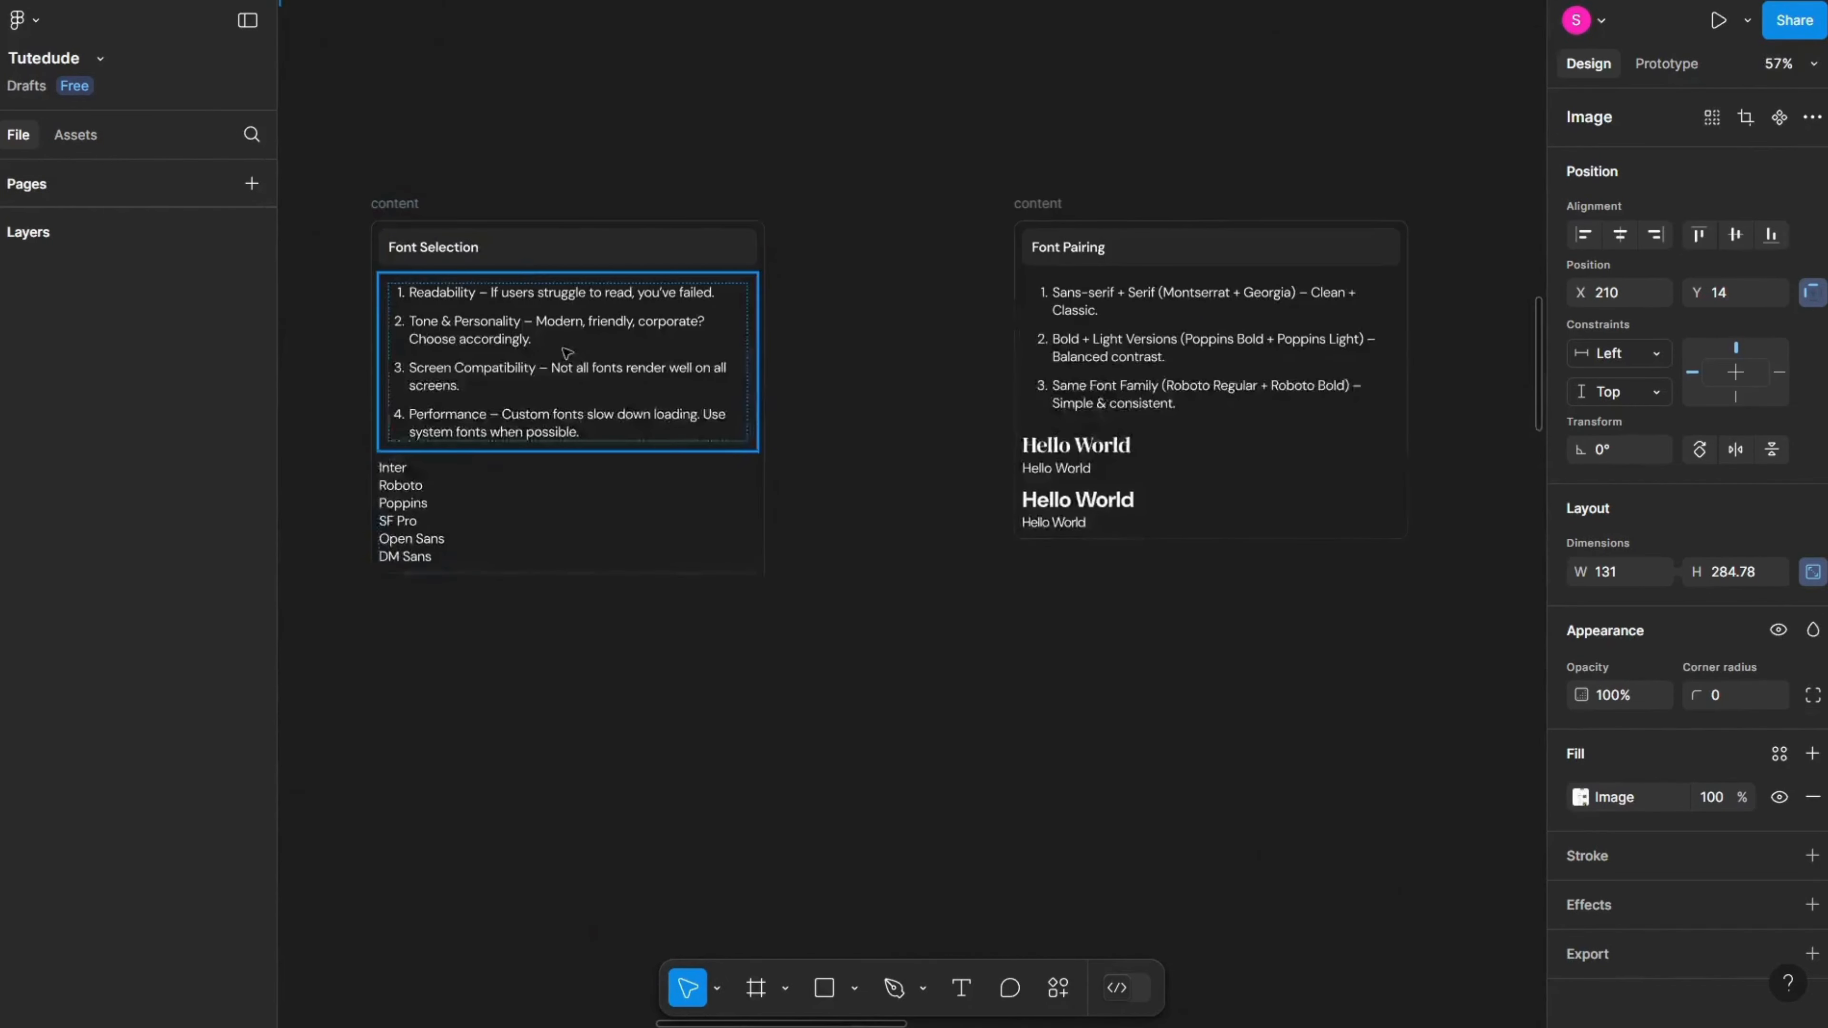
scroll(634, 544, "up", 2)
scroll(956, 389, "right", 10)
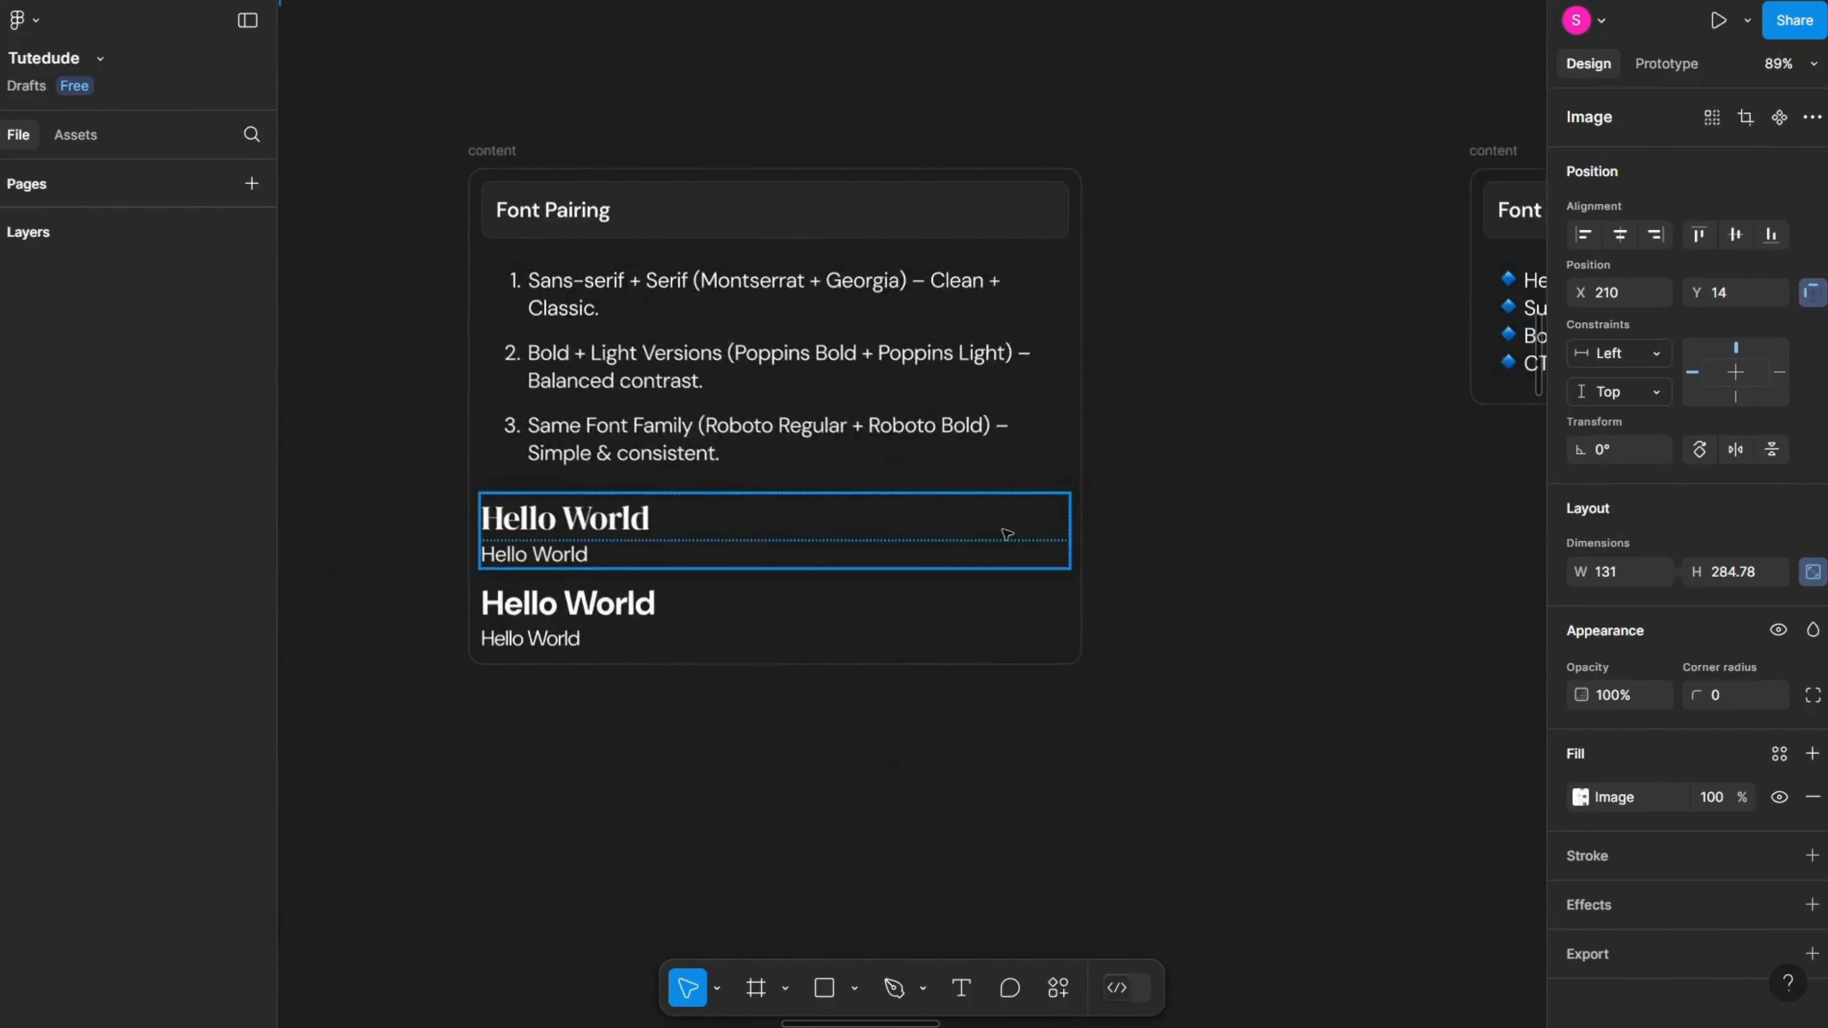
scroll(461, 411, "up", 3)
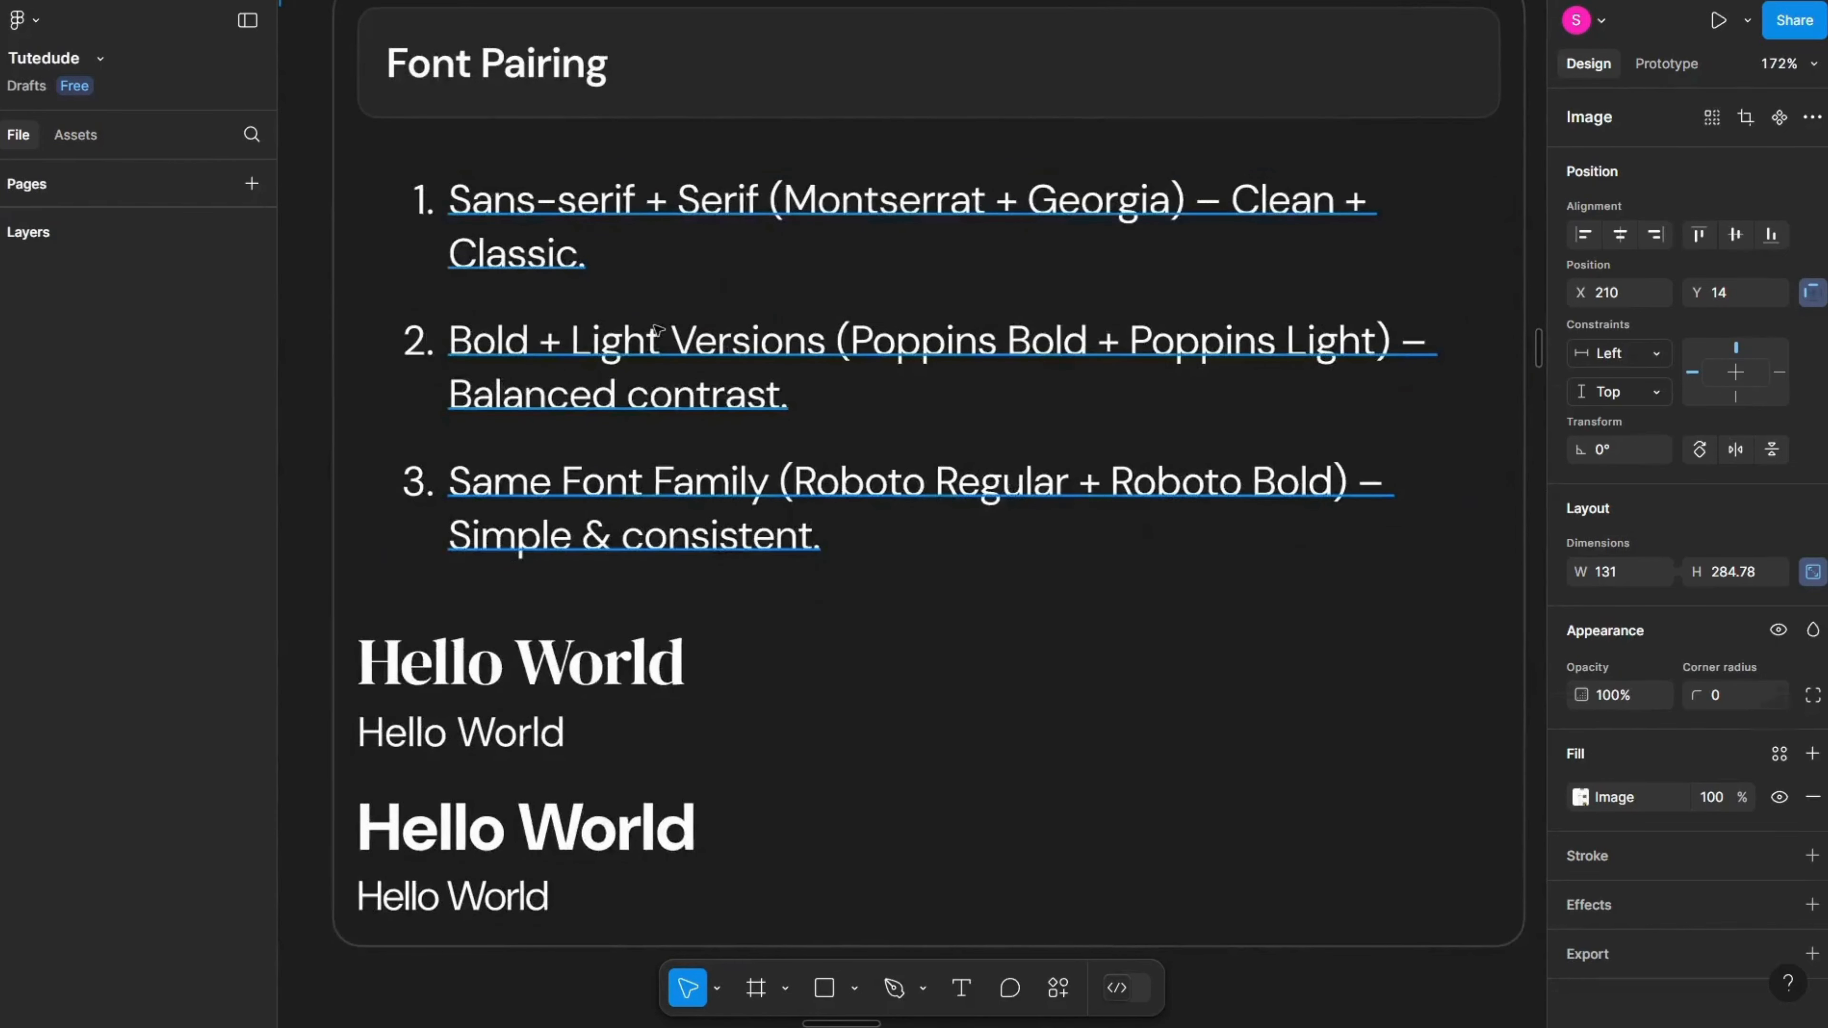
Step: In the second pairing item, replace the second Poppins with Dm
left_click(801, 524)
double_click(801, 524)
left_click(801, 523)
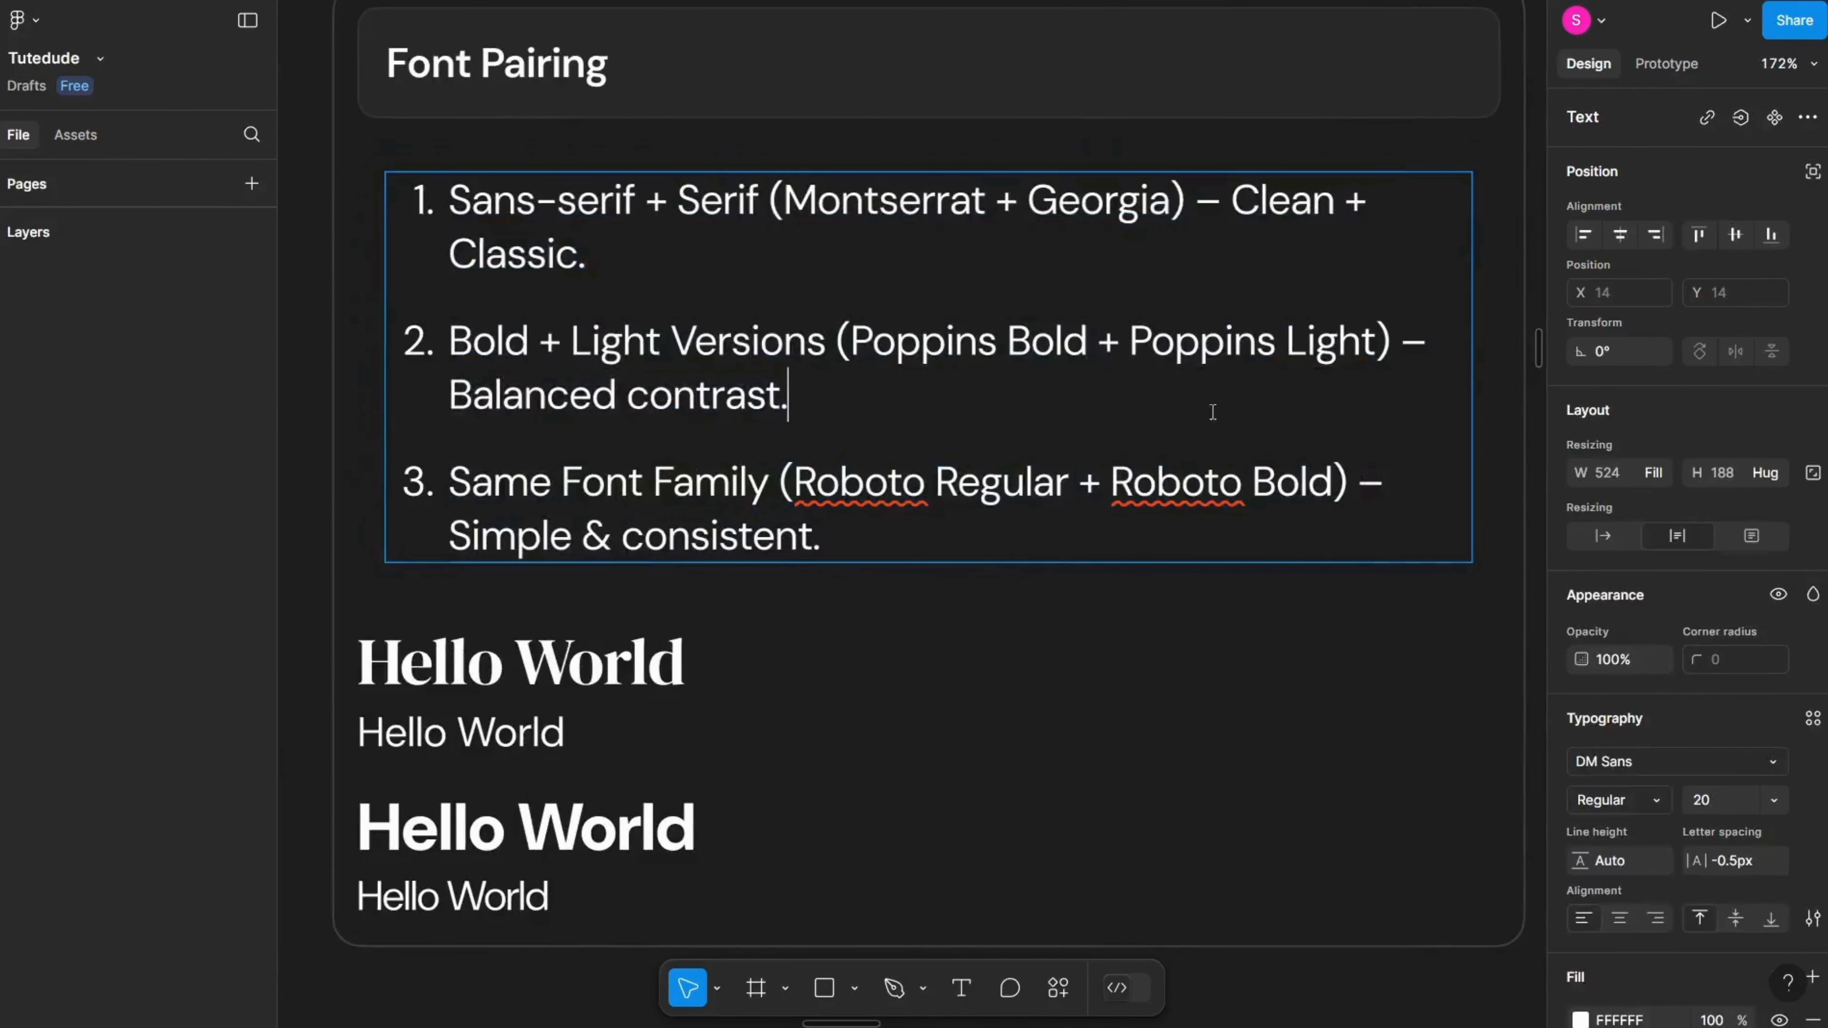
left_click_drag(1212, 409, 436, 361)
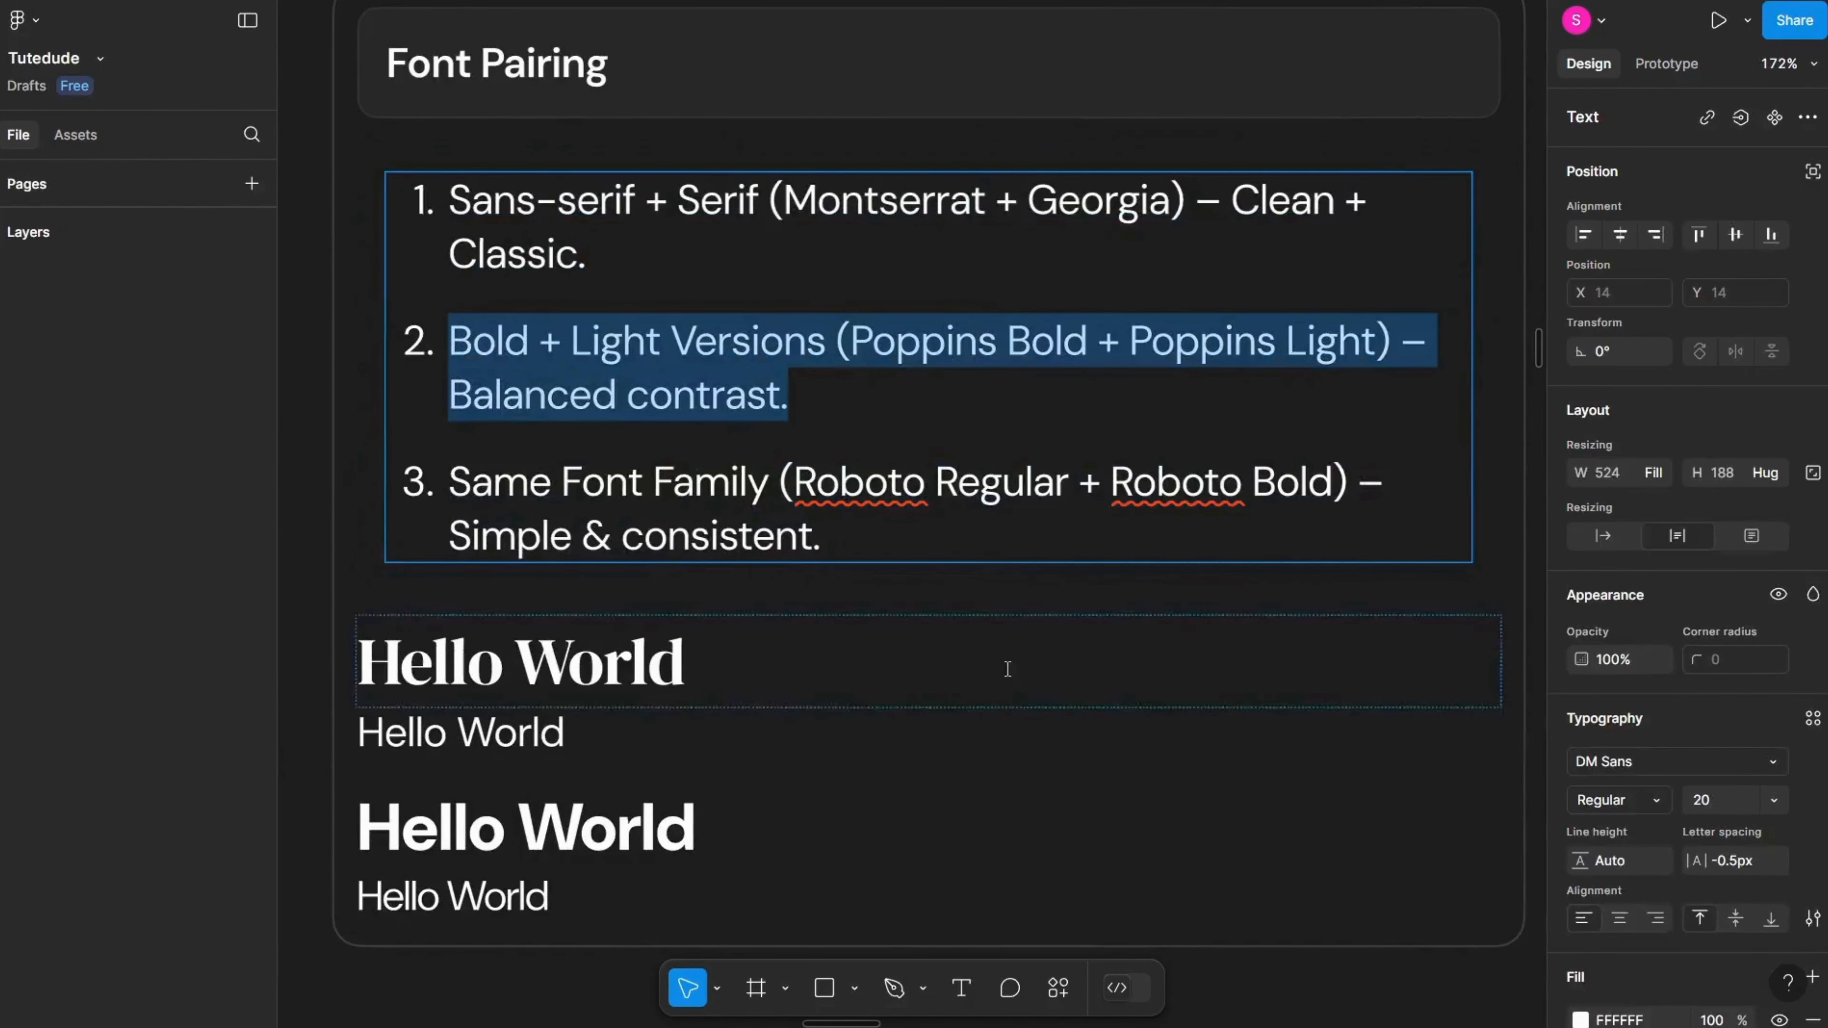
left_click_drag(828, 540, 423, 310)
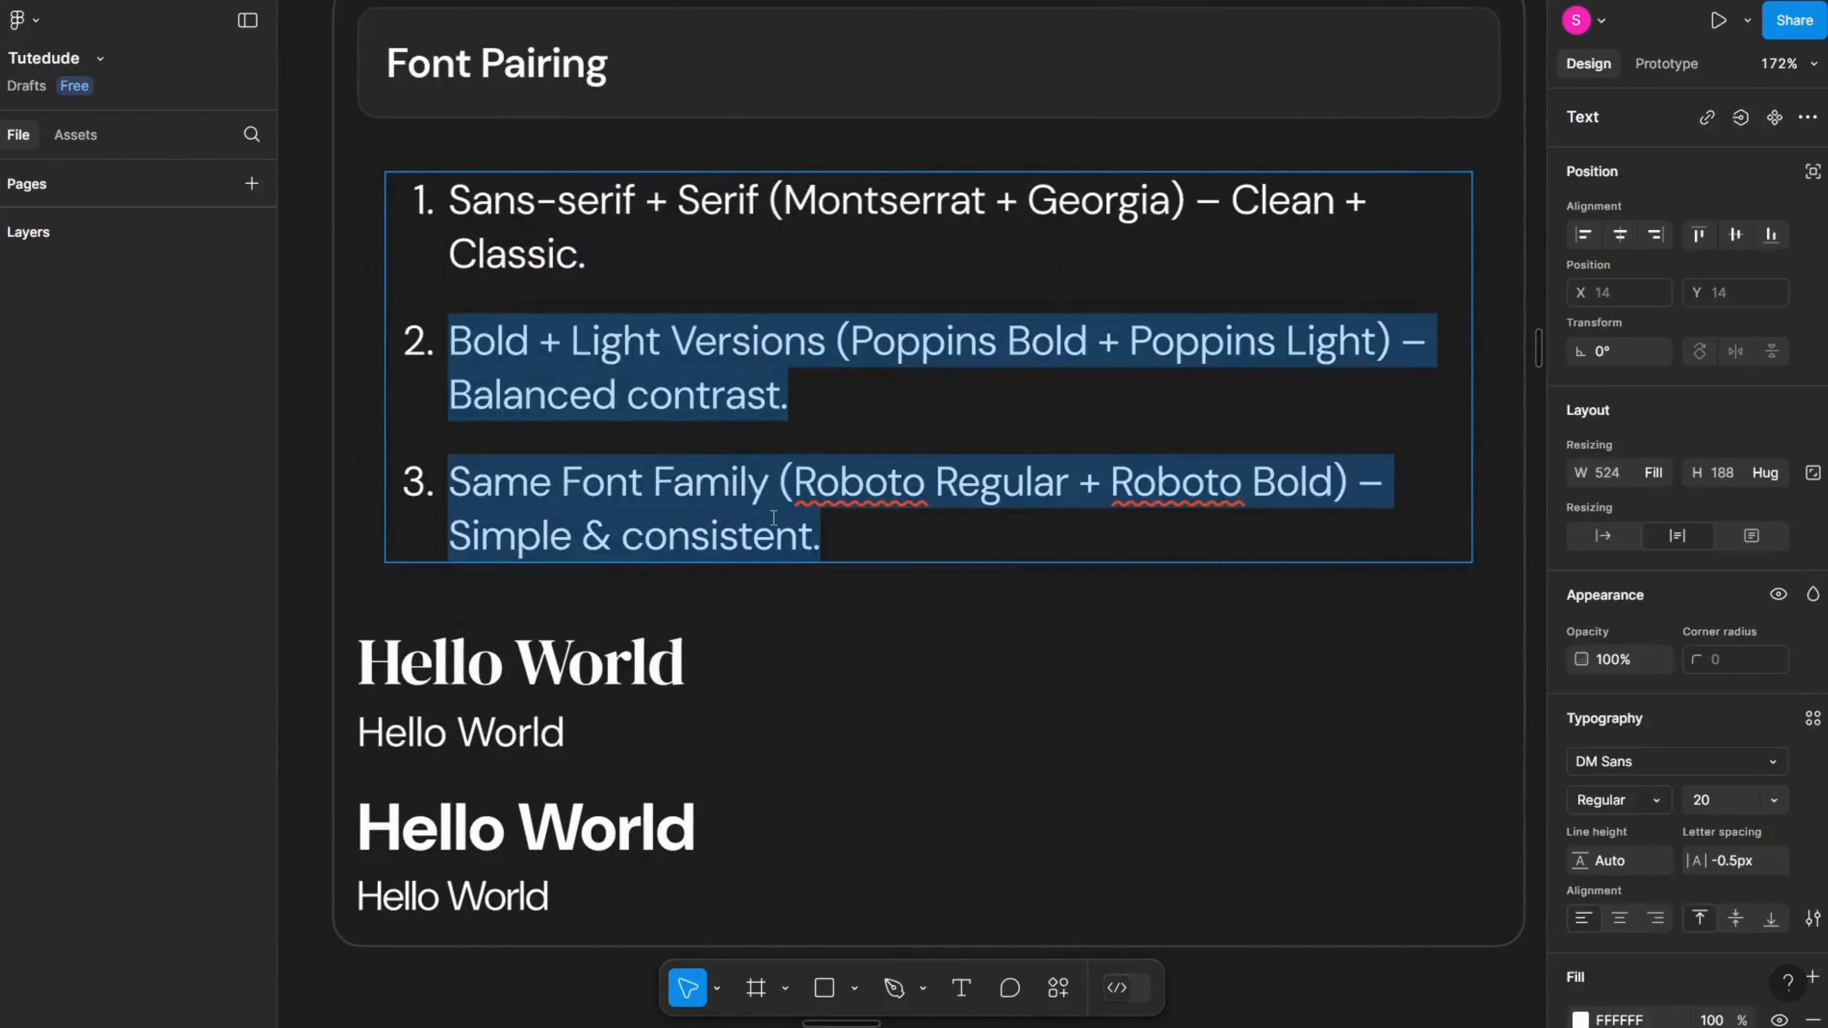
left_click(820, 519)
double_click(701, 351)
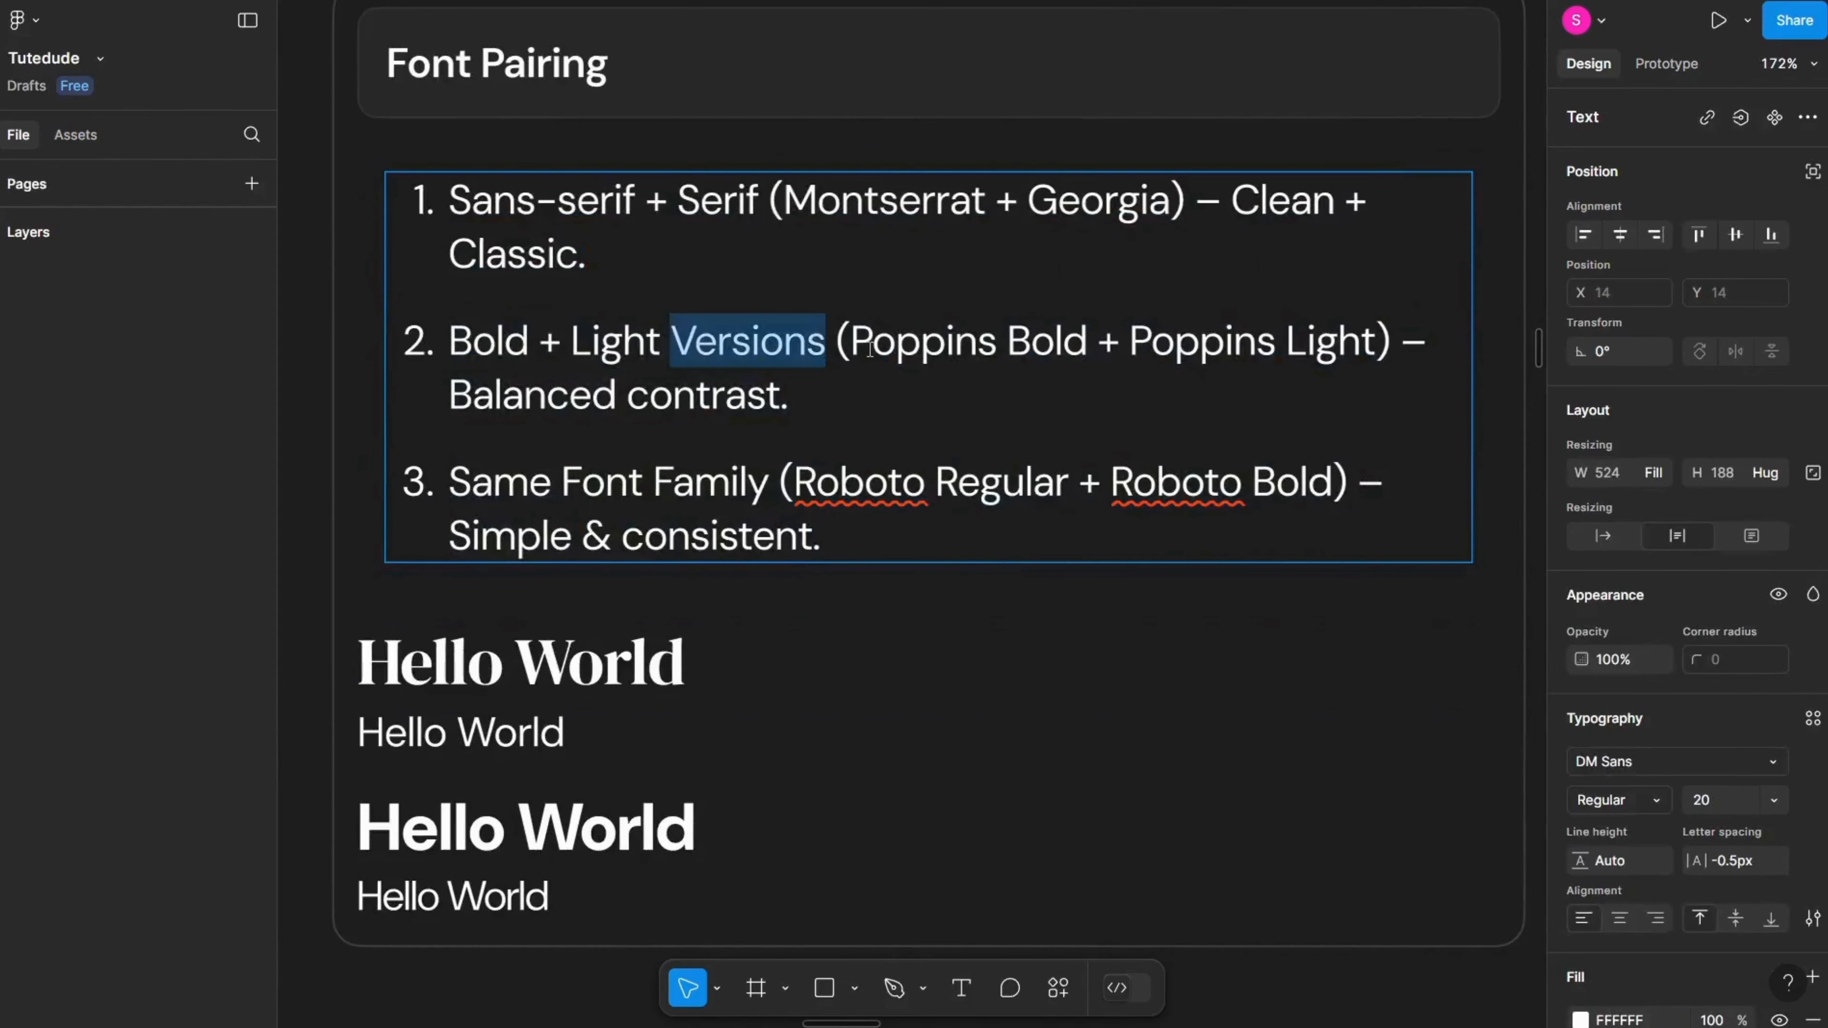
double_click(930, 353)
double_click(1143, 349)
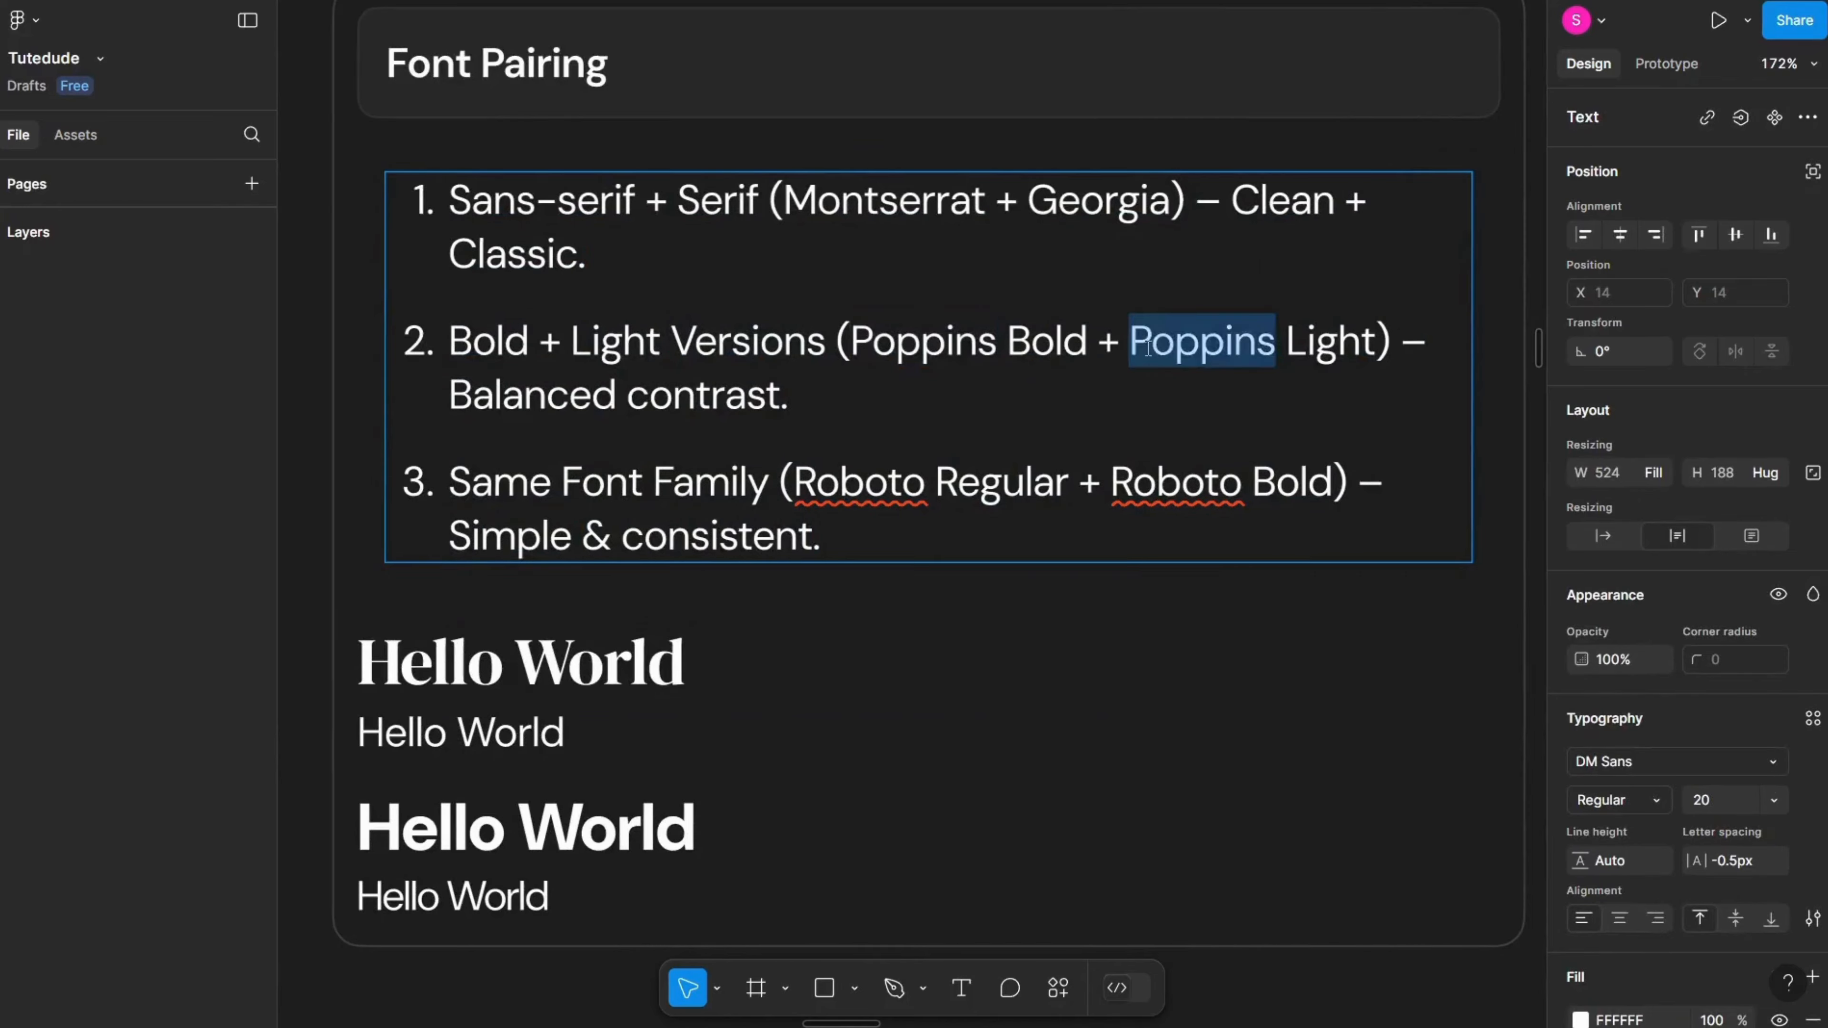
type("Dms")
key("BackSpace")
key("Escape")
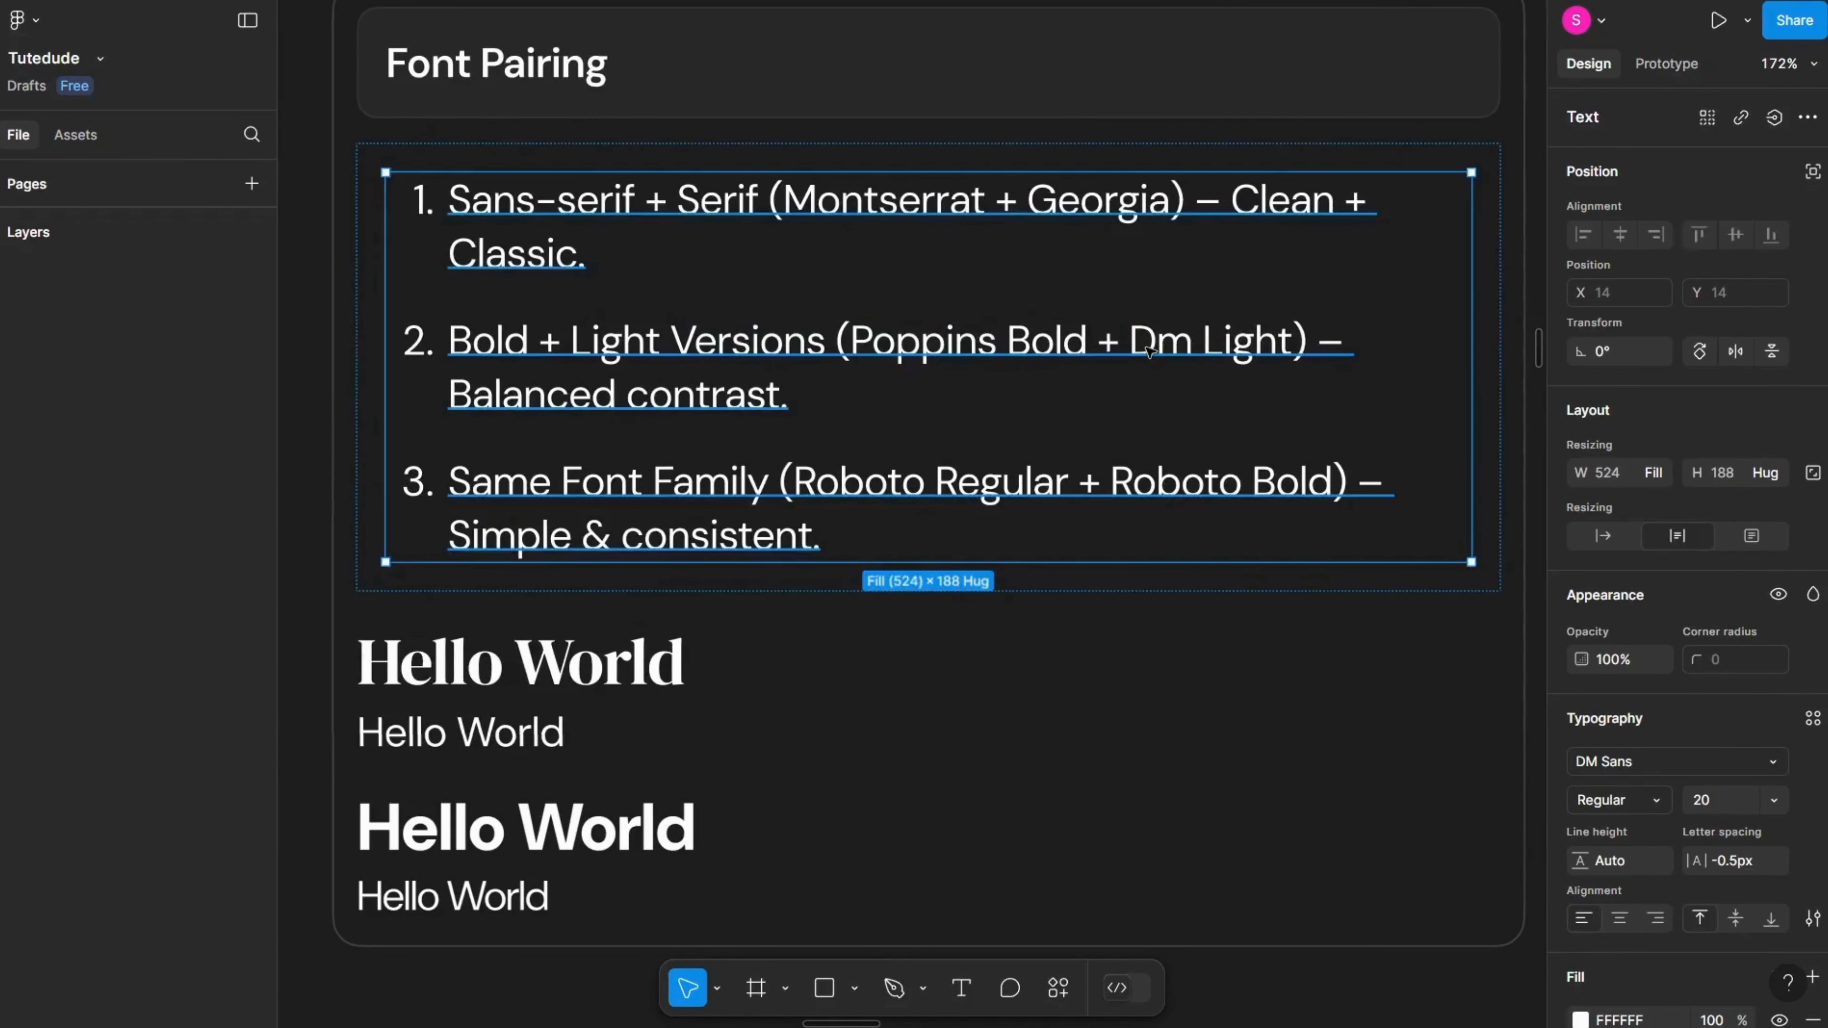
key("Return")
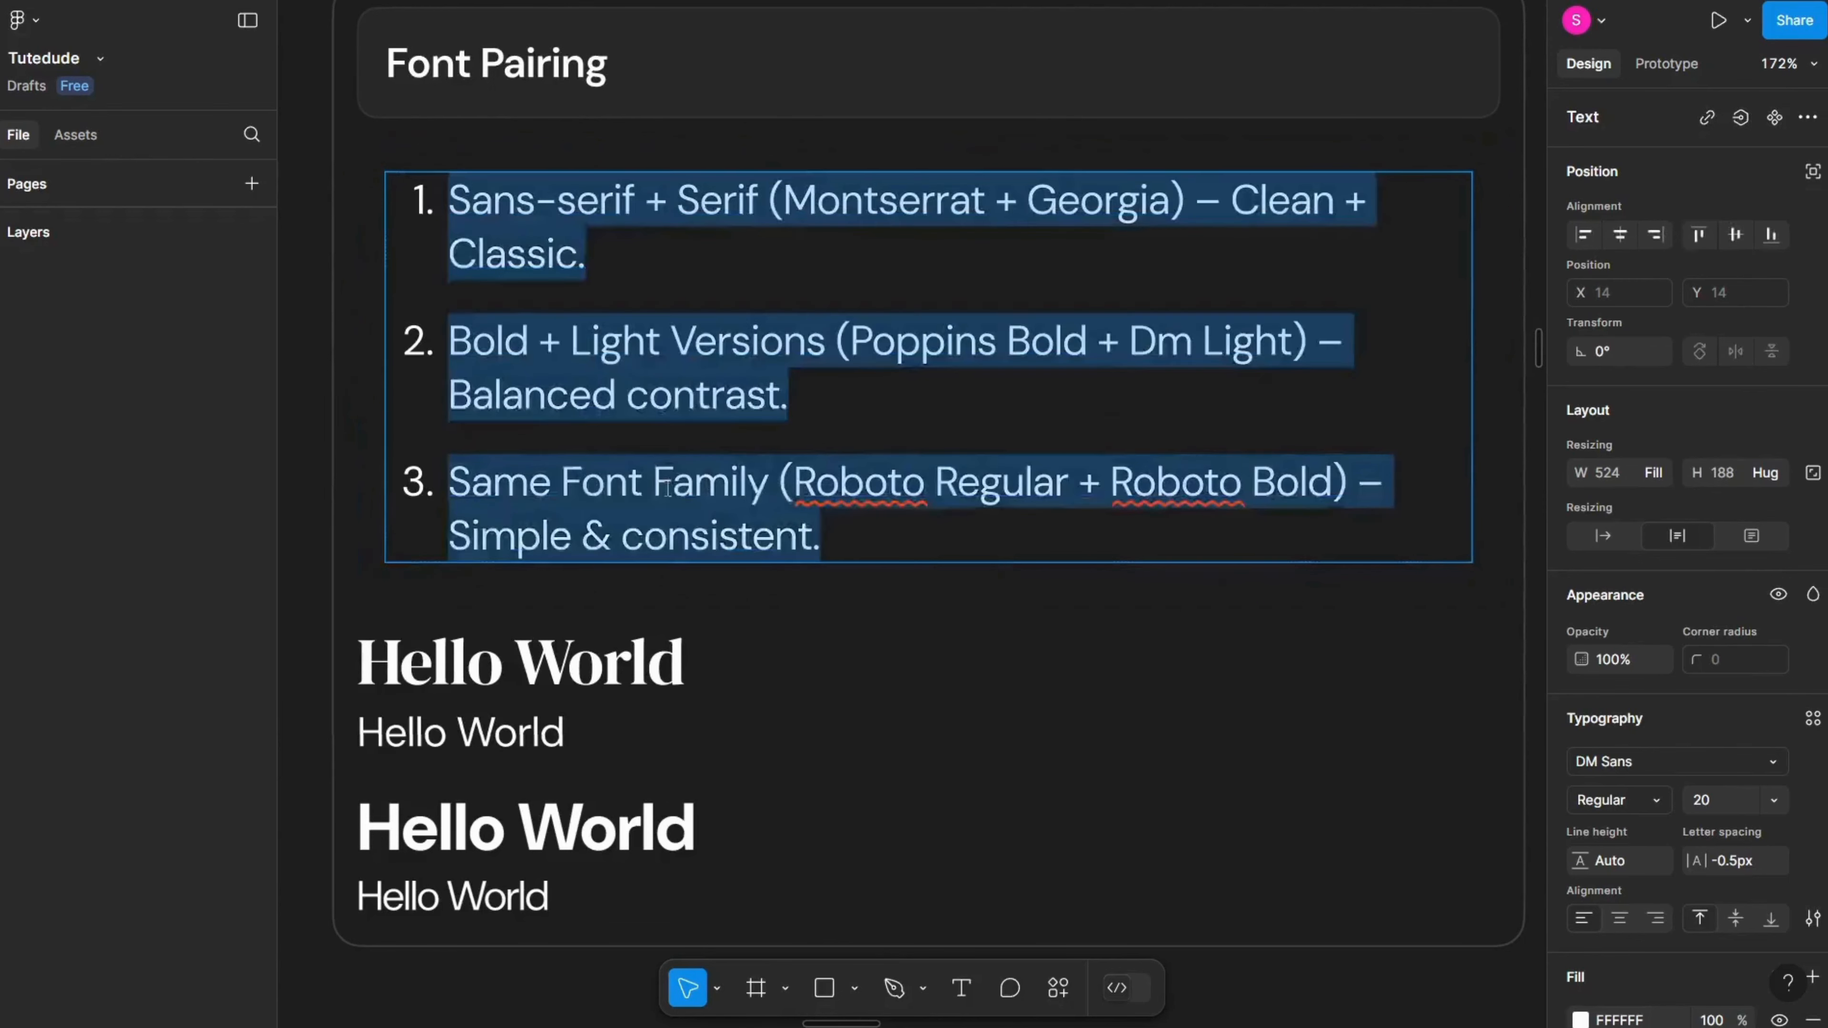
double_click(709, 481)
scroll(904, 514, "down", 3)
key("Escape")
key("Escape")
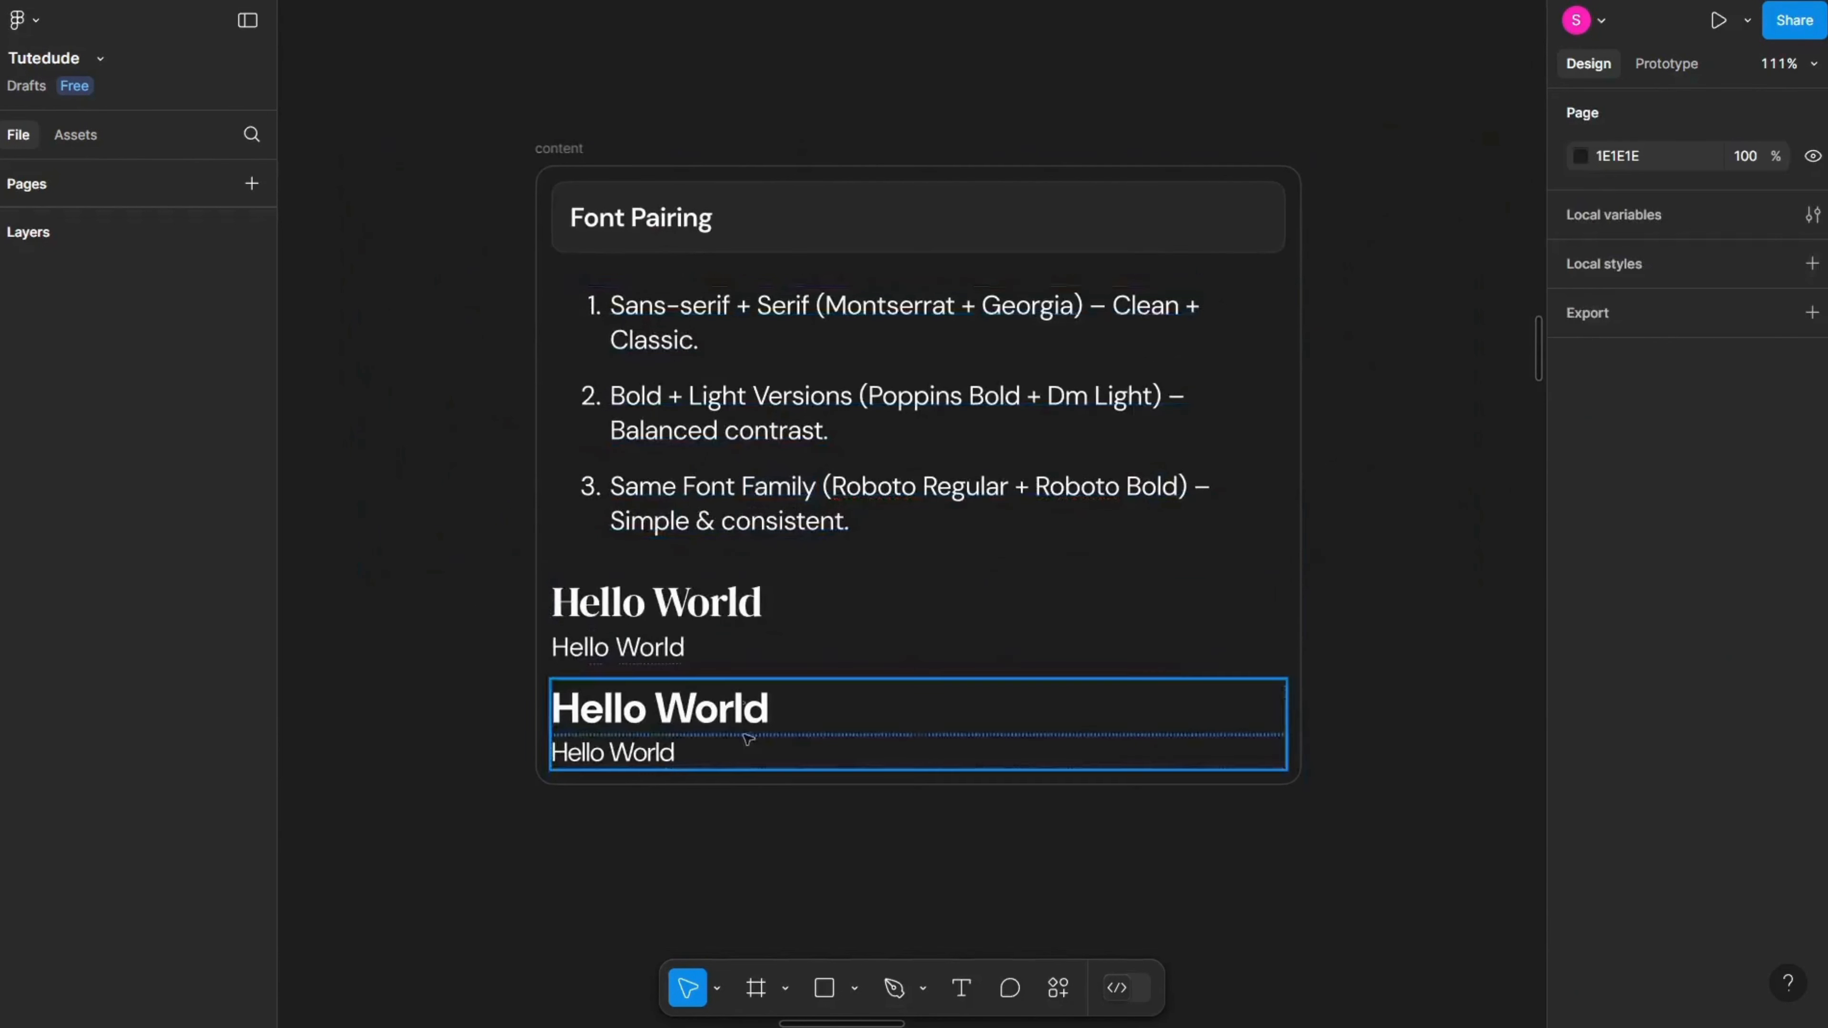
scroll(726, 702, "up", 3)
left_click(904, 674)
scroll(904, 675, "down", 2)
left_click_drag(892, 681, 773, 693)
left_click_drag(1439, 497, 511, 676)
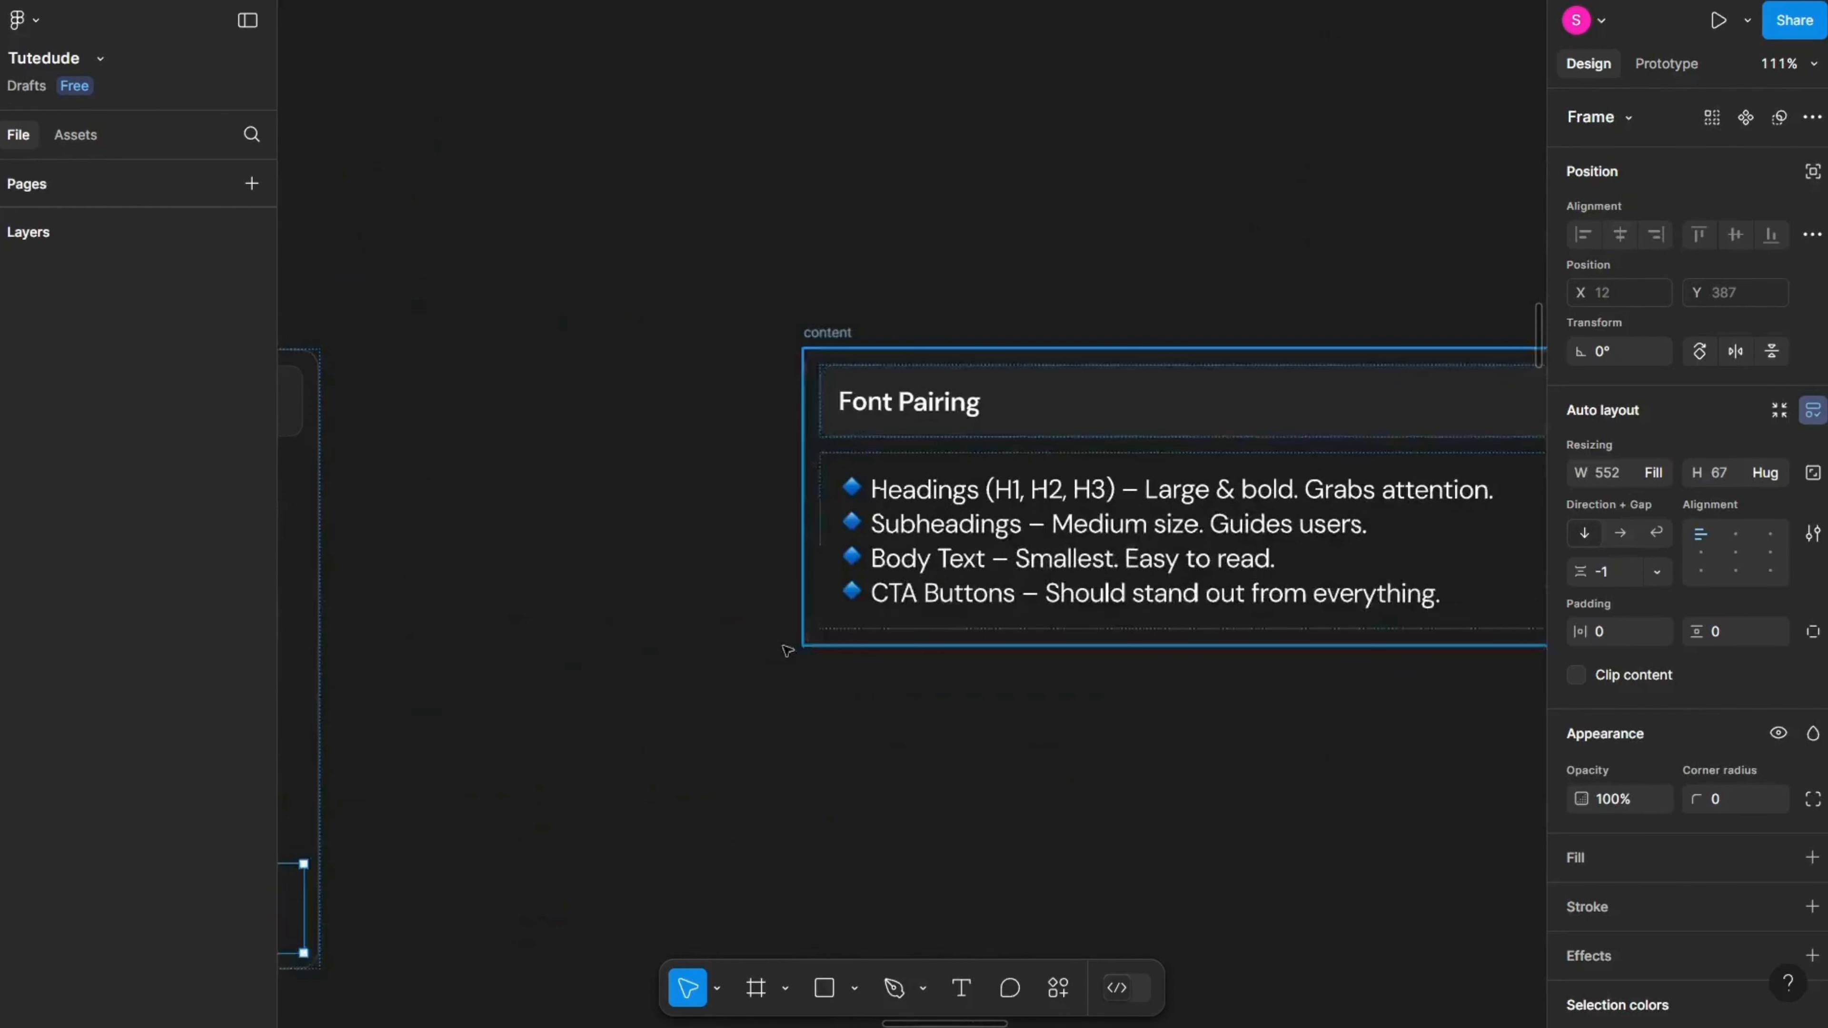
Step: Rename the second slide's title to "Typography Heirarchy"
left_click(1167, 674)
left_click_drag(1172, 679, 886, 738)
scroll(886, 738, "up", 1)
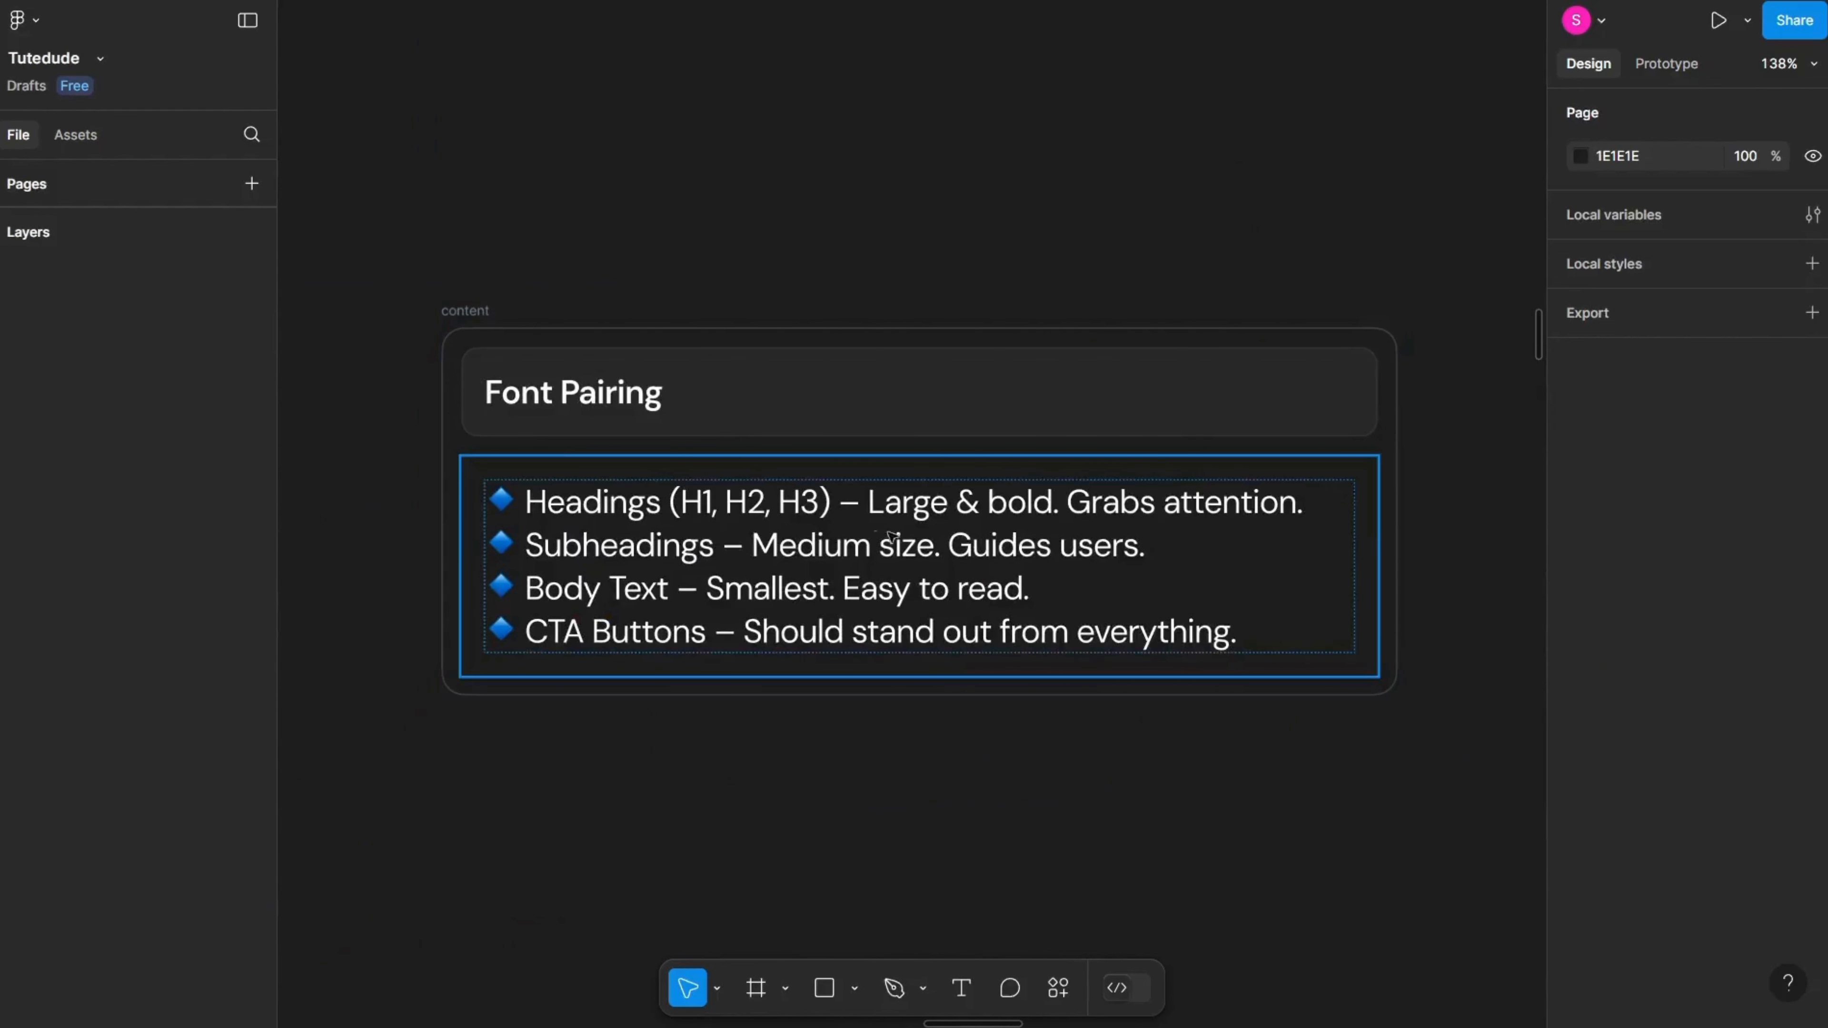
scroll(720, 497, "left", 2)
double_click(621, 378)
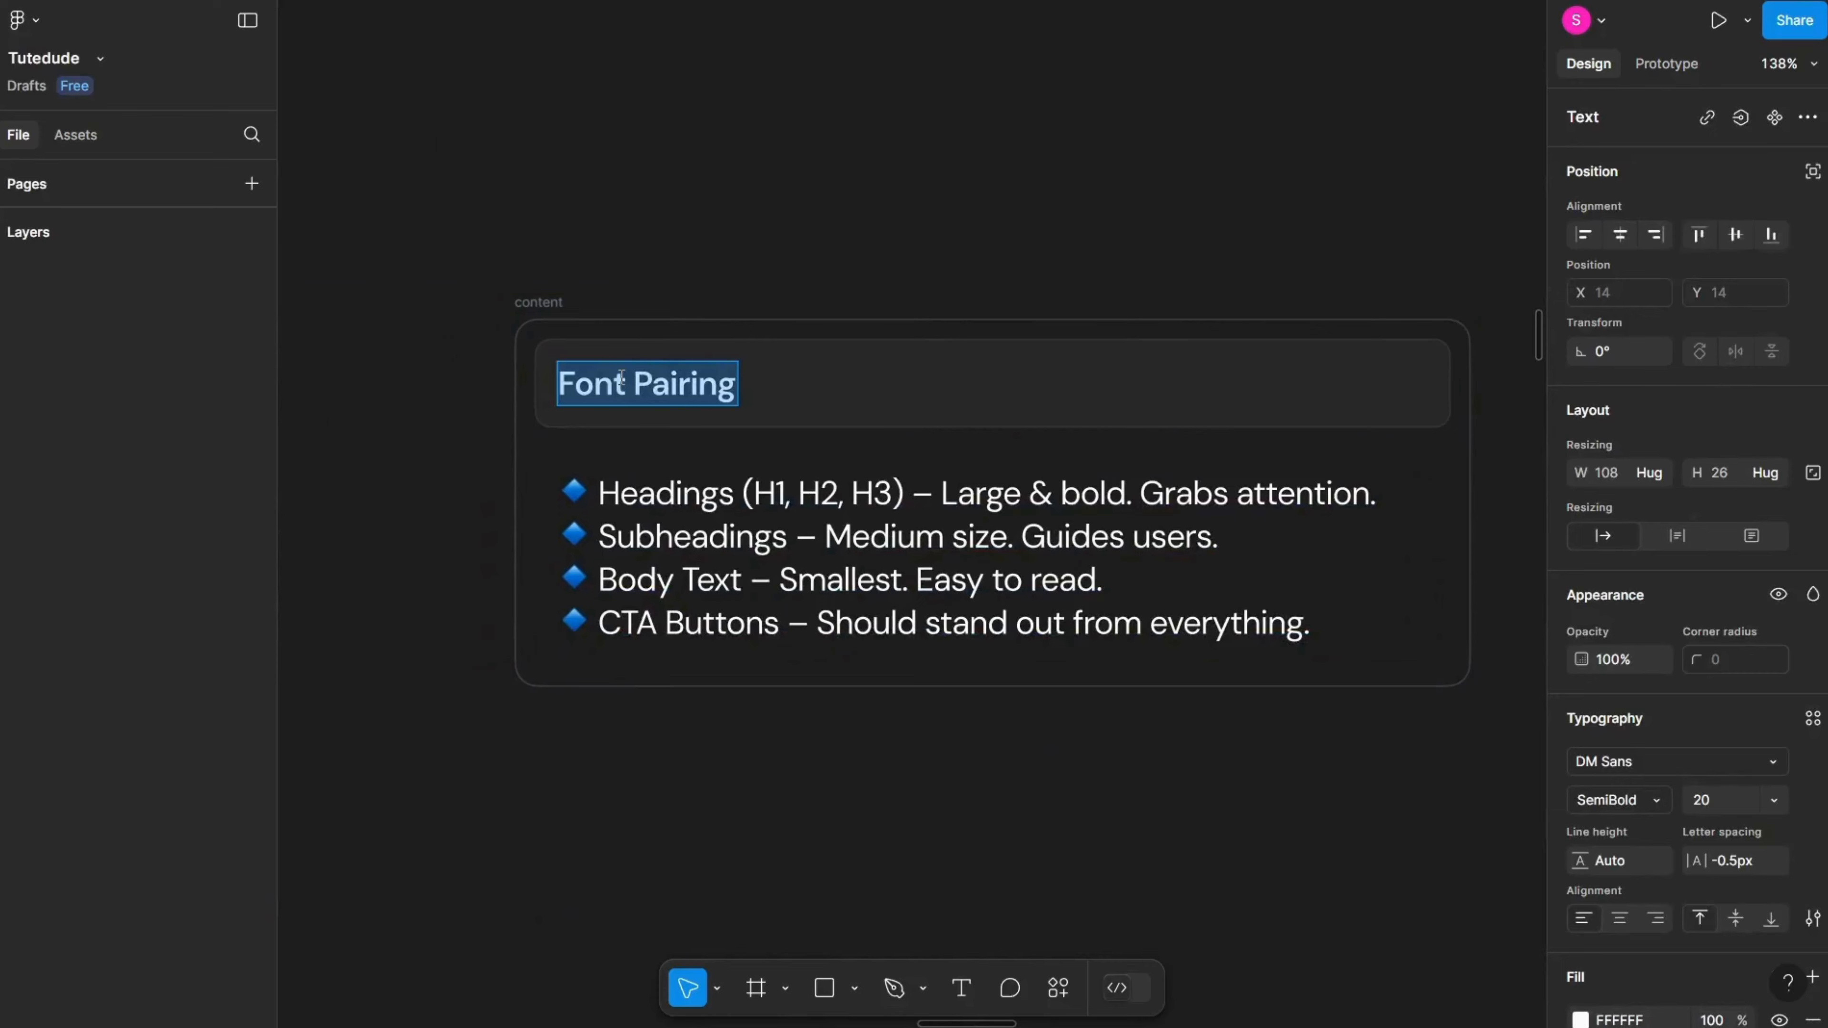
type("Typogr")
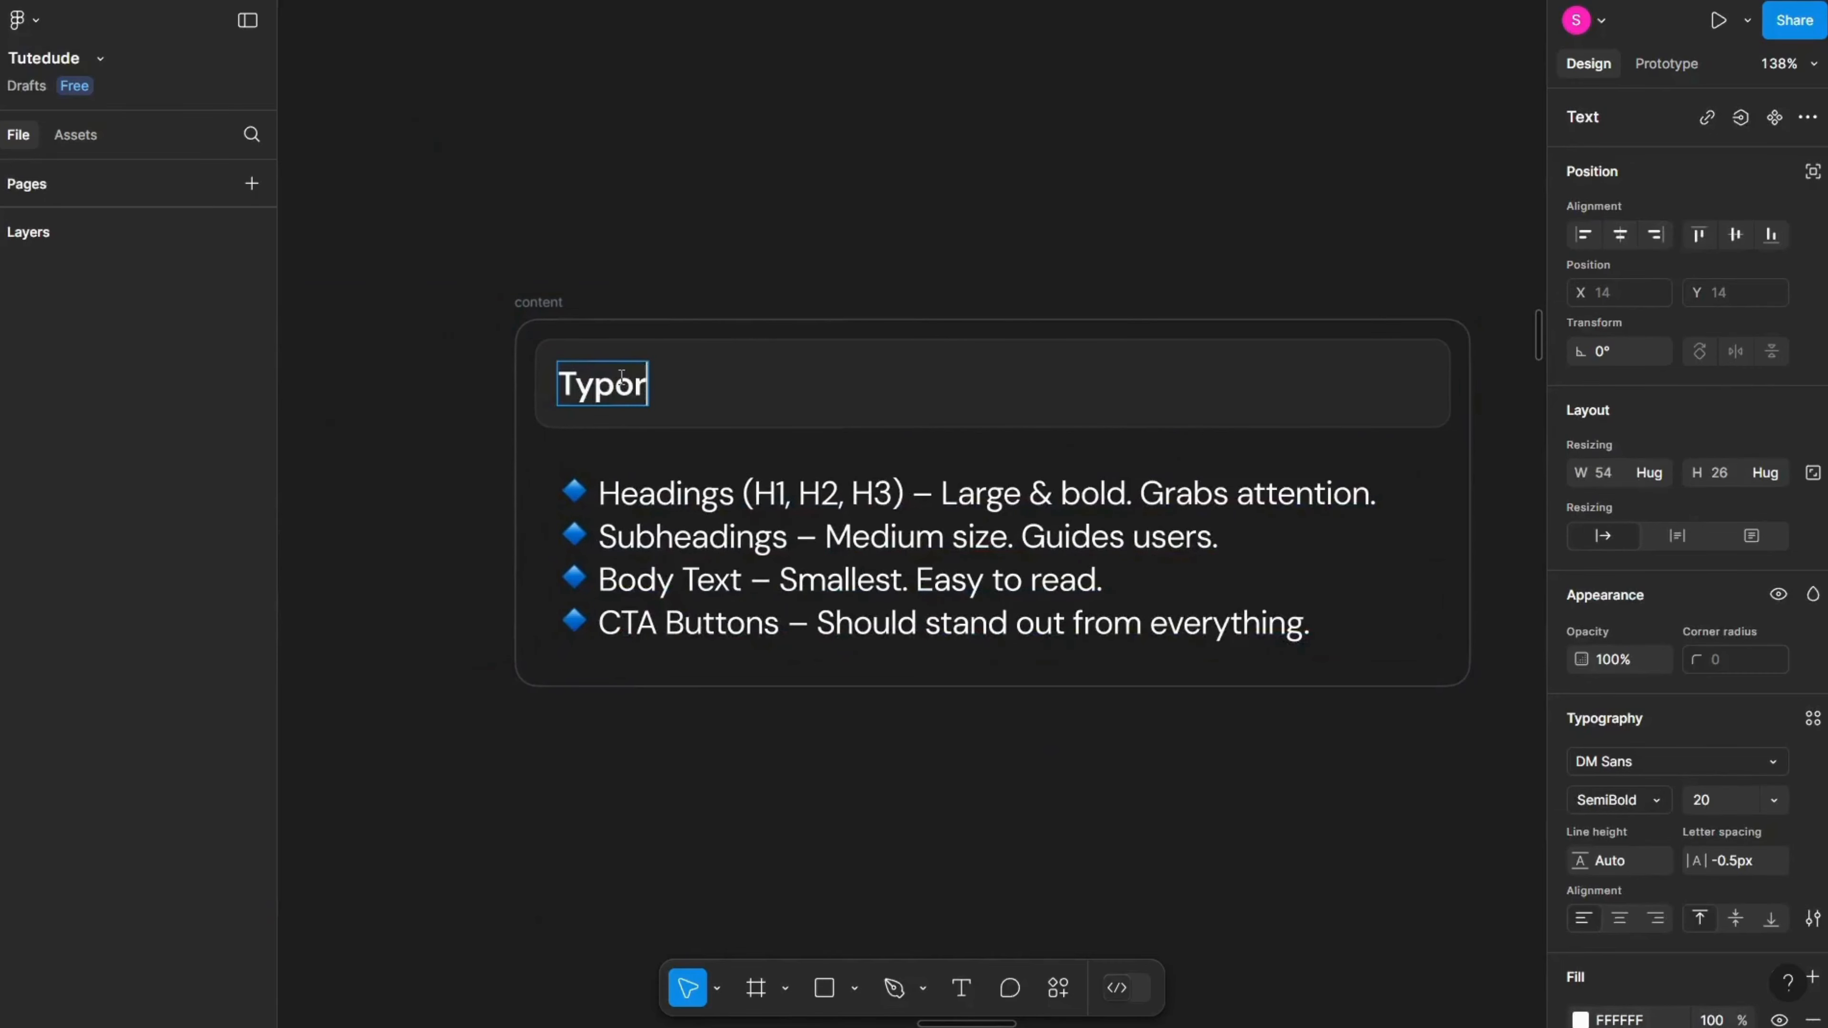
key("BackSpace")
type("graphy Hei")
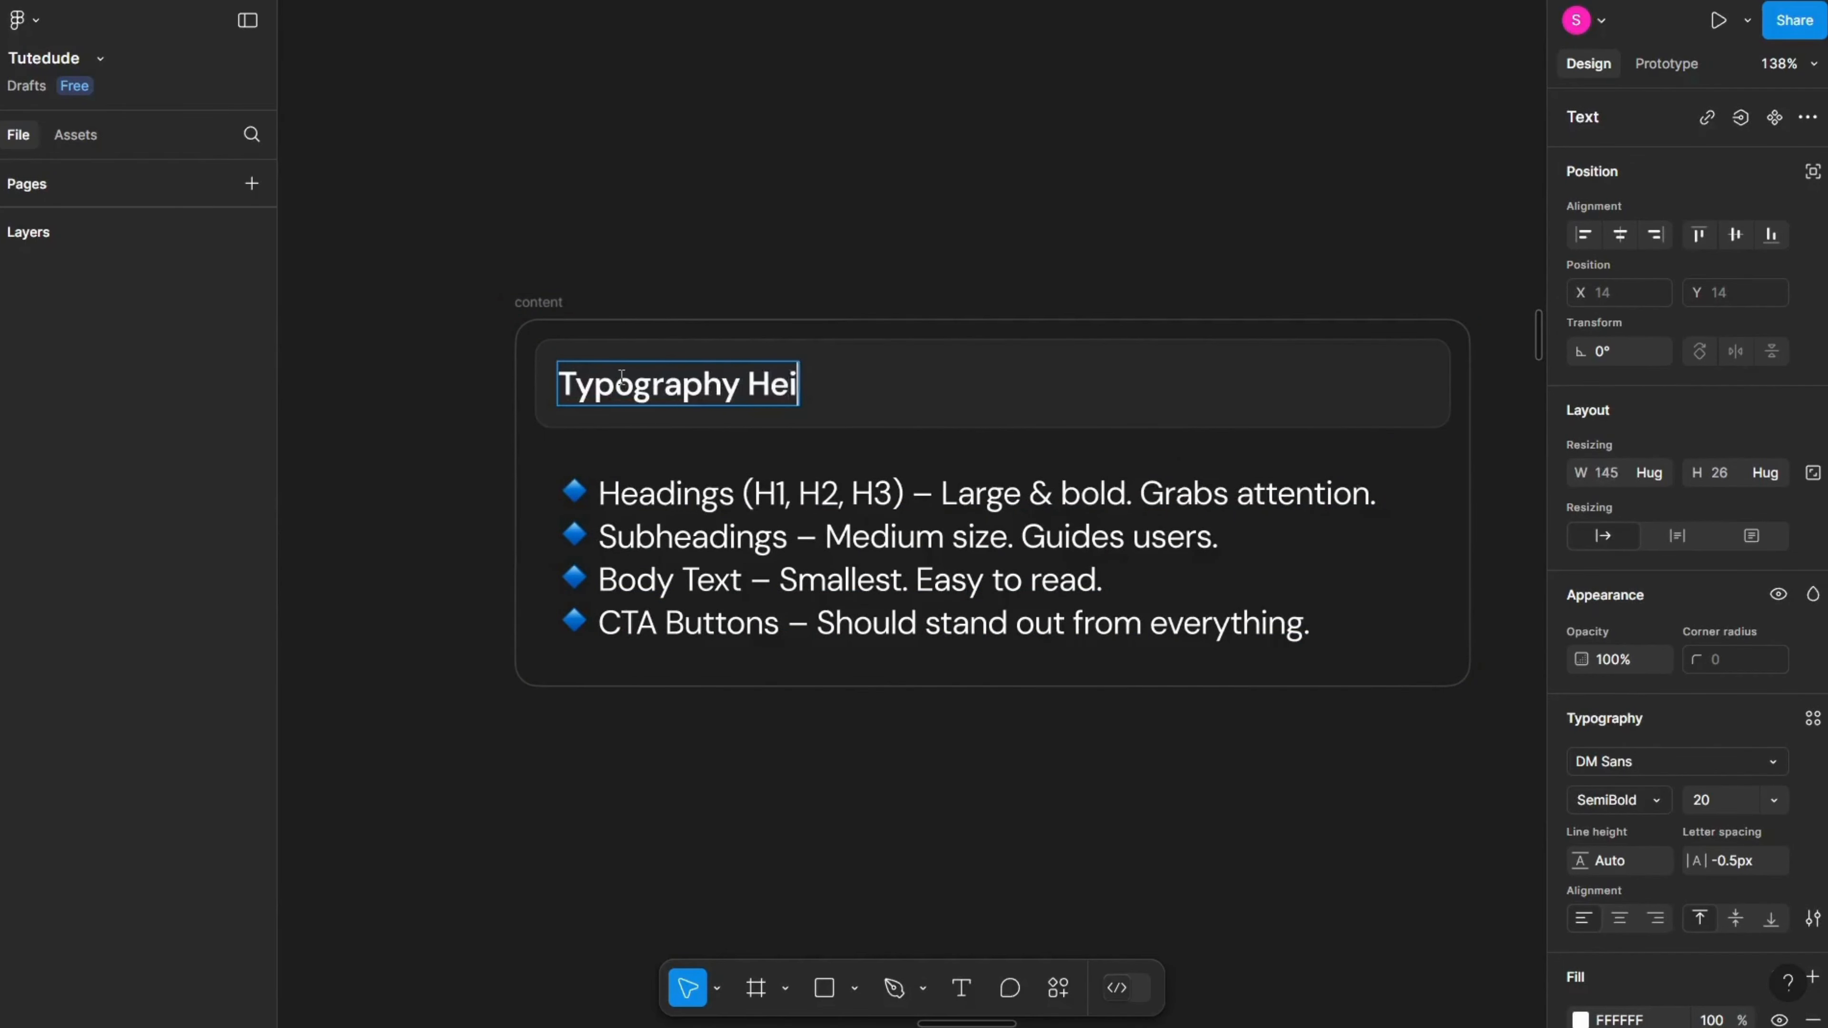
type("rarchy")
key("Escape")
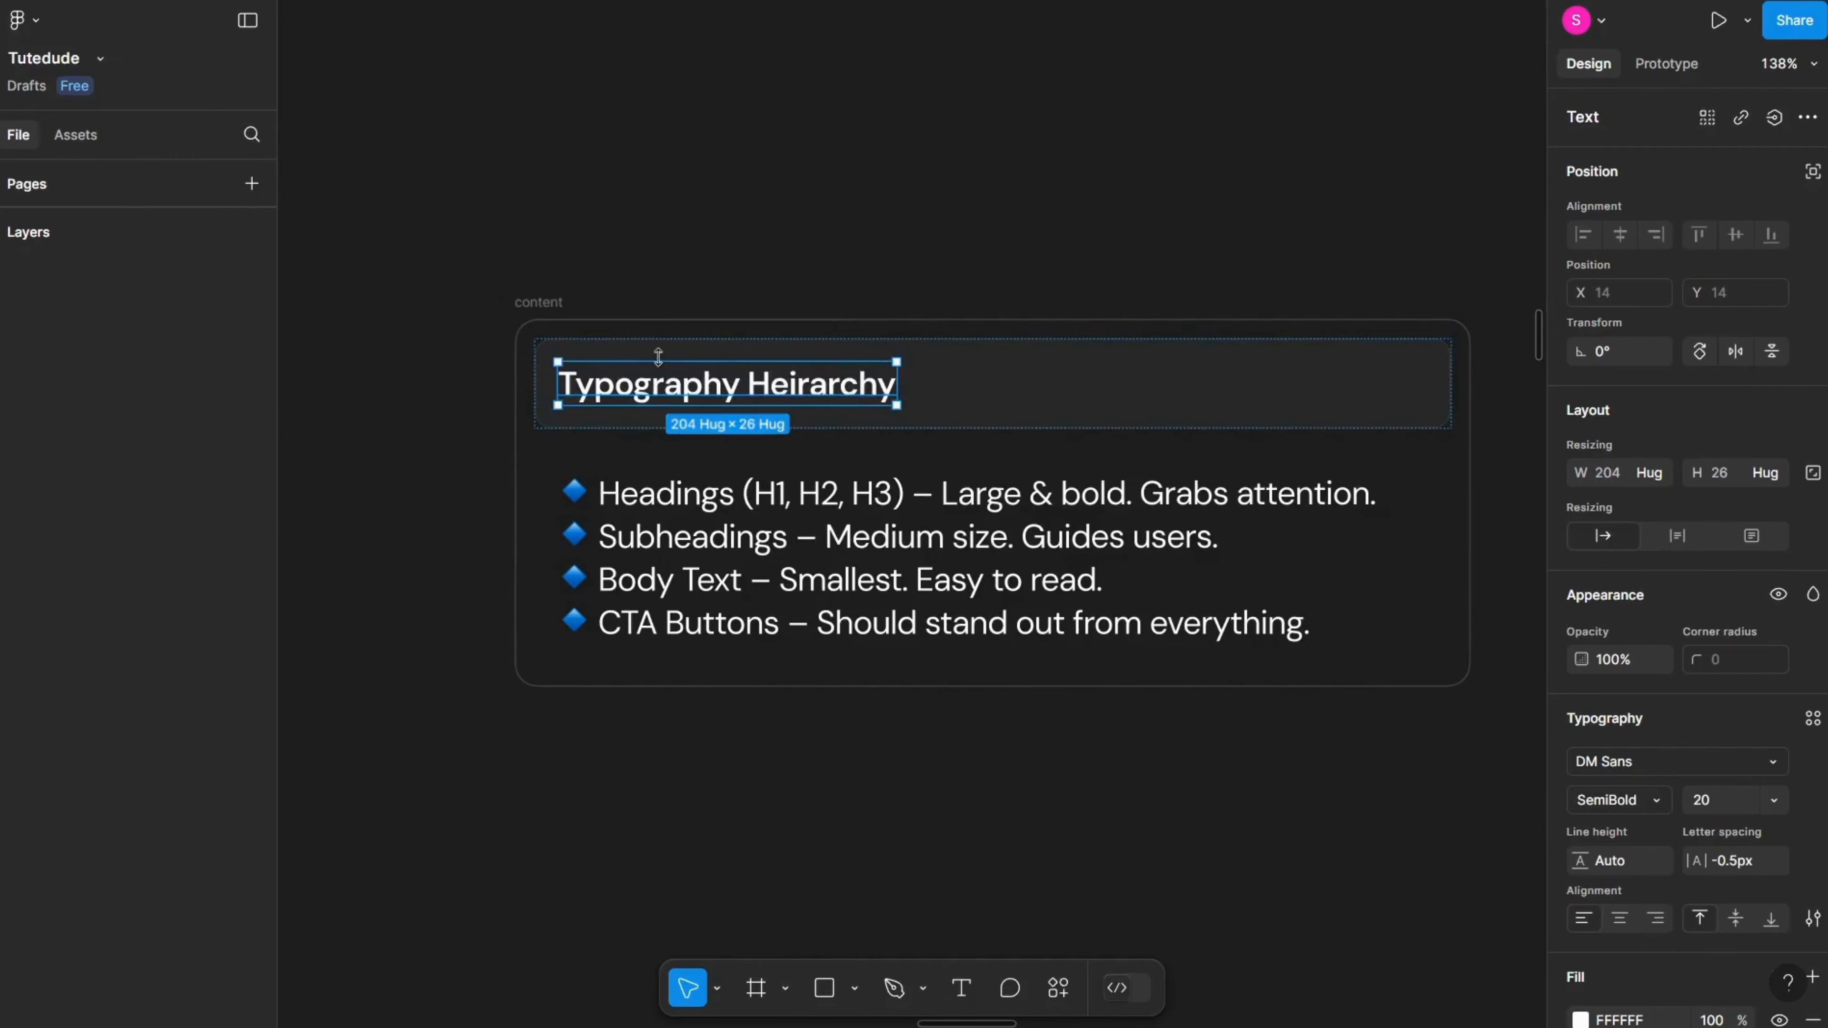
Step: Duplicate the DM Sans Hello World pair below itself in the Font Pairing slide
scroll(665, 360, "left", 10)
scroll(665, 360, "left", 7)
scroll(673, 344, "down", 2)
scroll(668, 353, "down", 4)
scroll(662, 357, "up", 2)
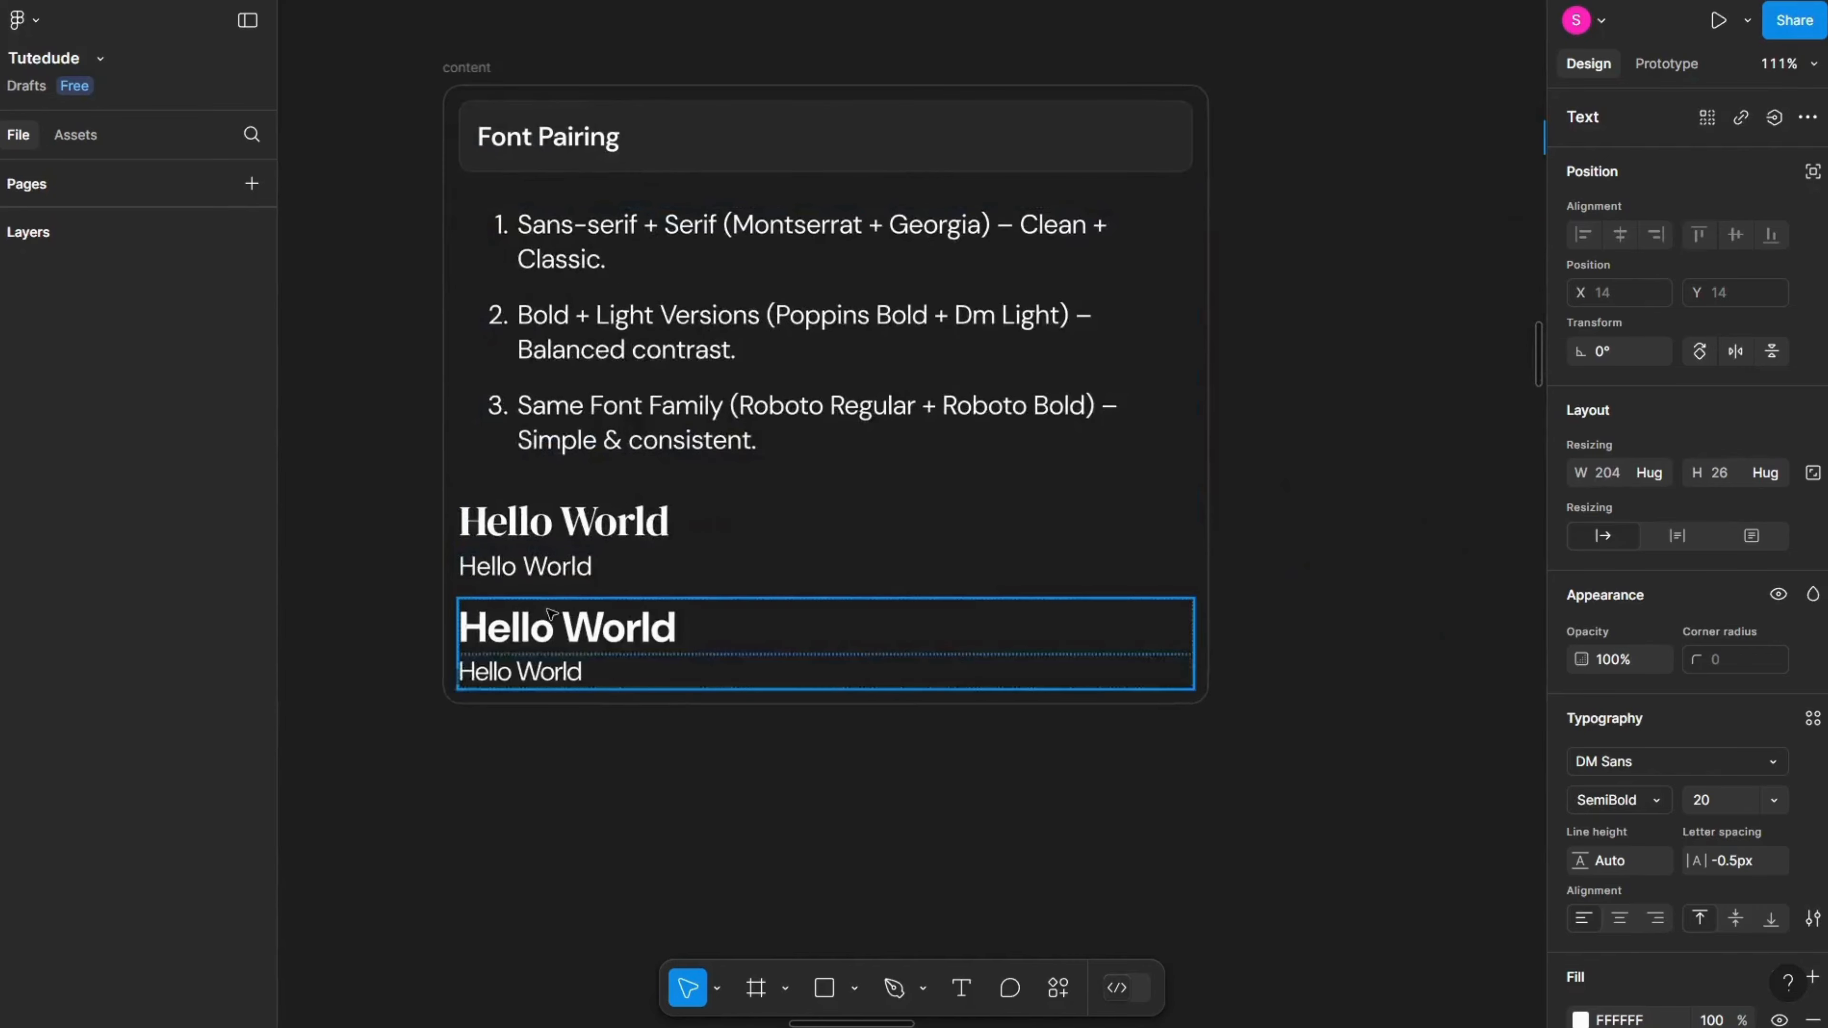
left_click(552, 614)
scroll(552, 614, "up", 4)
key("ctrl+d")
scroll(554, 619, "down", 3)
Step: Set both texts of the new Hello World pair to DM Serif Text
double_click(557, 625)
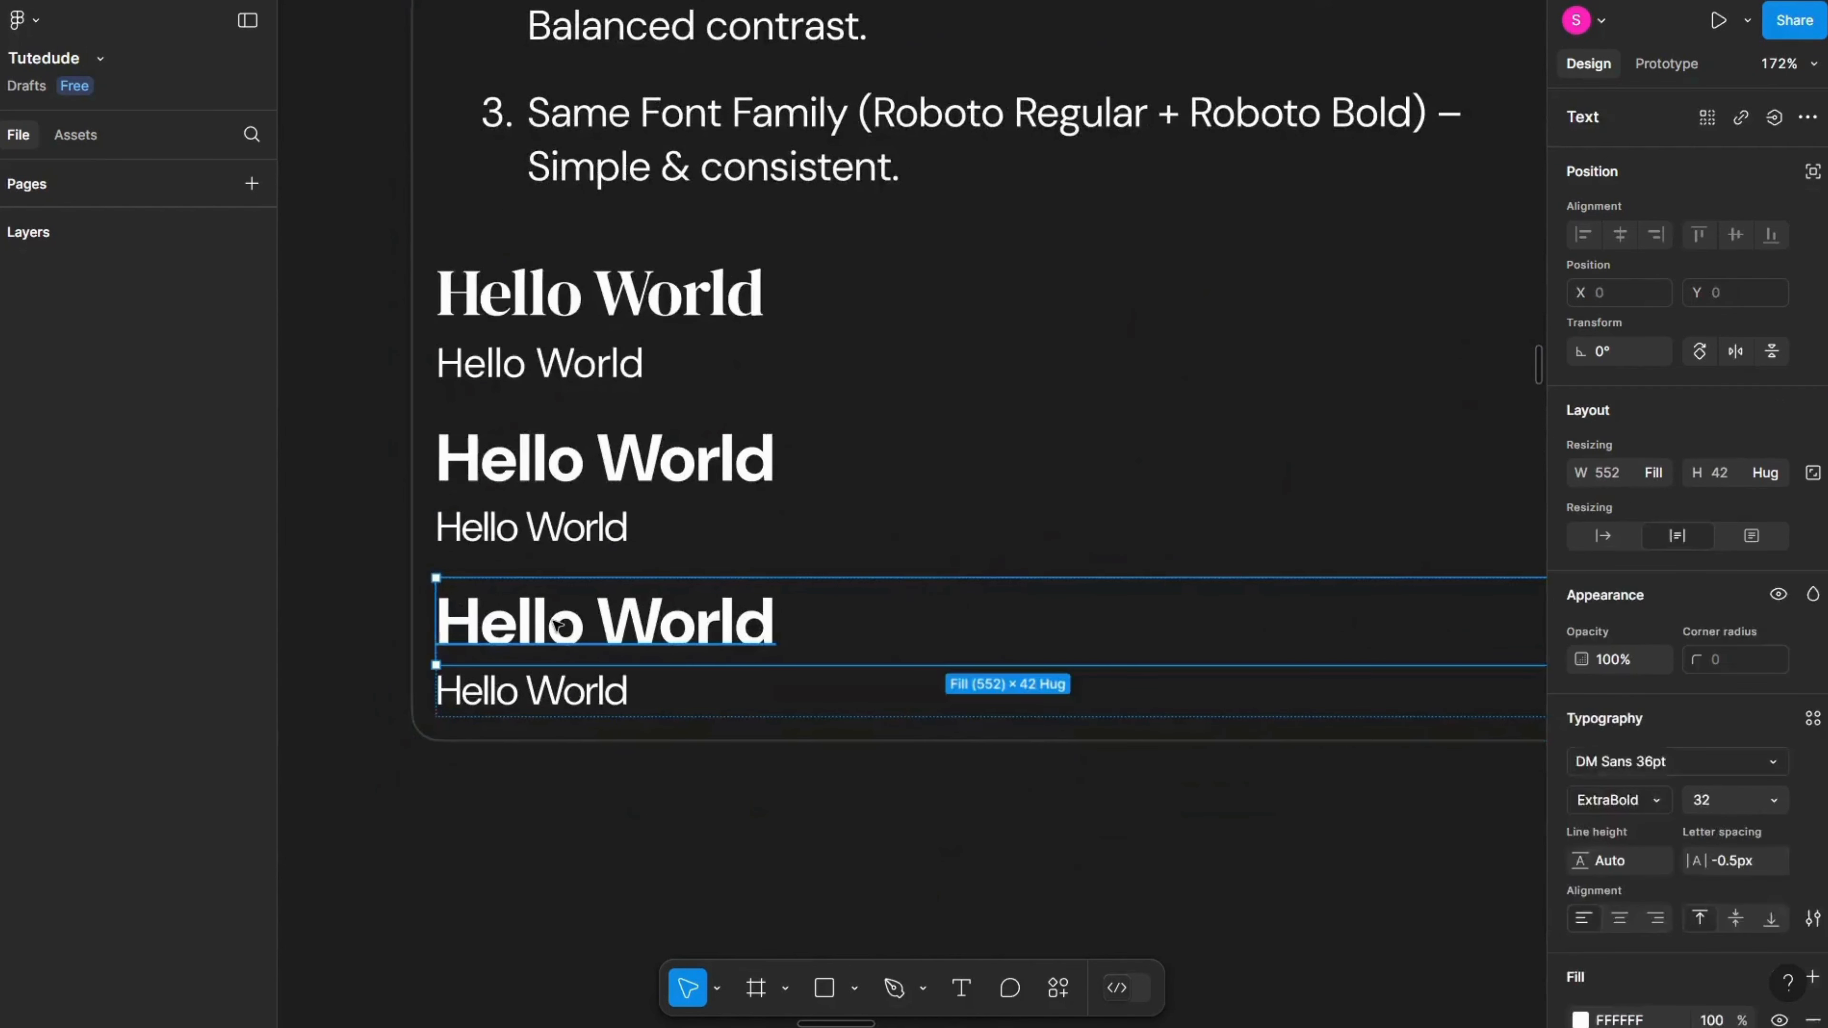
left_click(865, 688, "shift")
left_click(1759, 766)
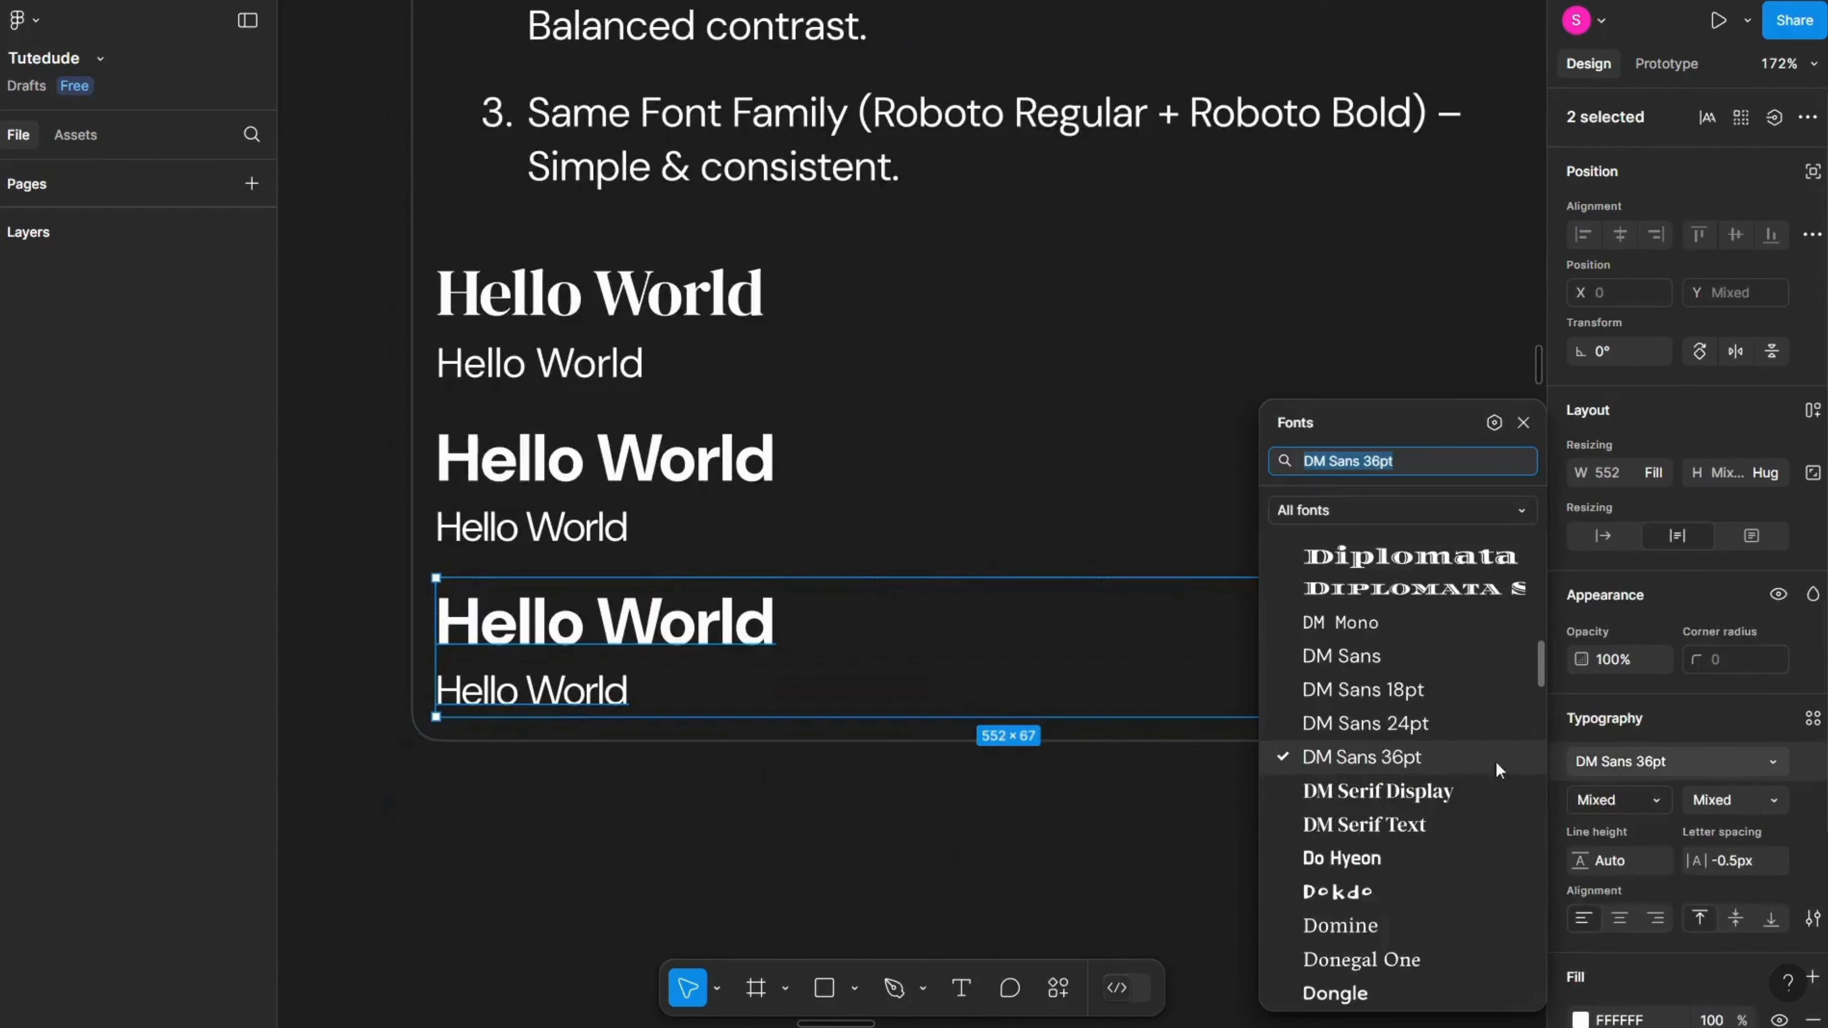
left_click(1419, 814)
left_click(928, 817)
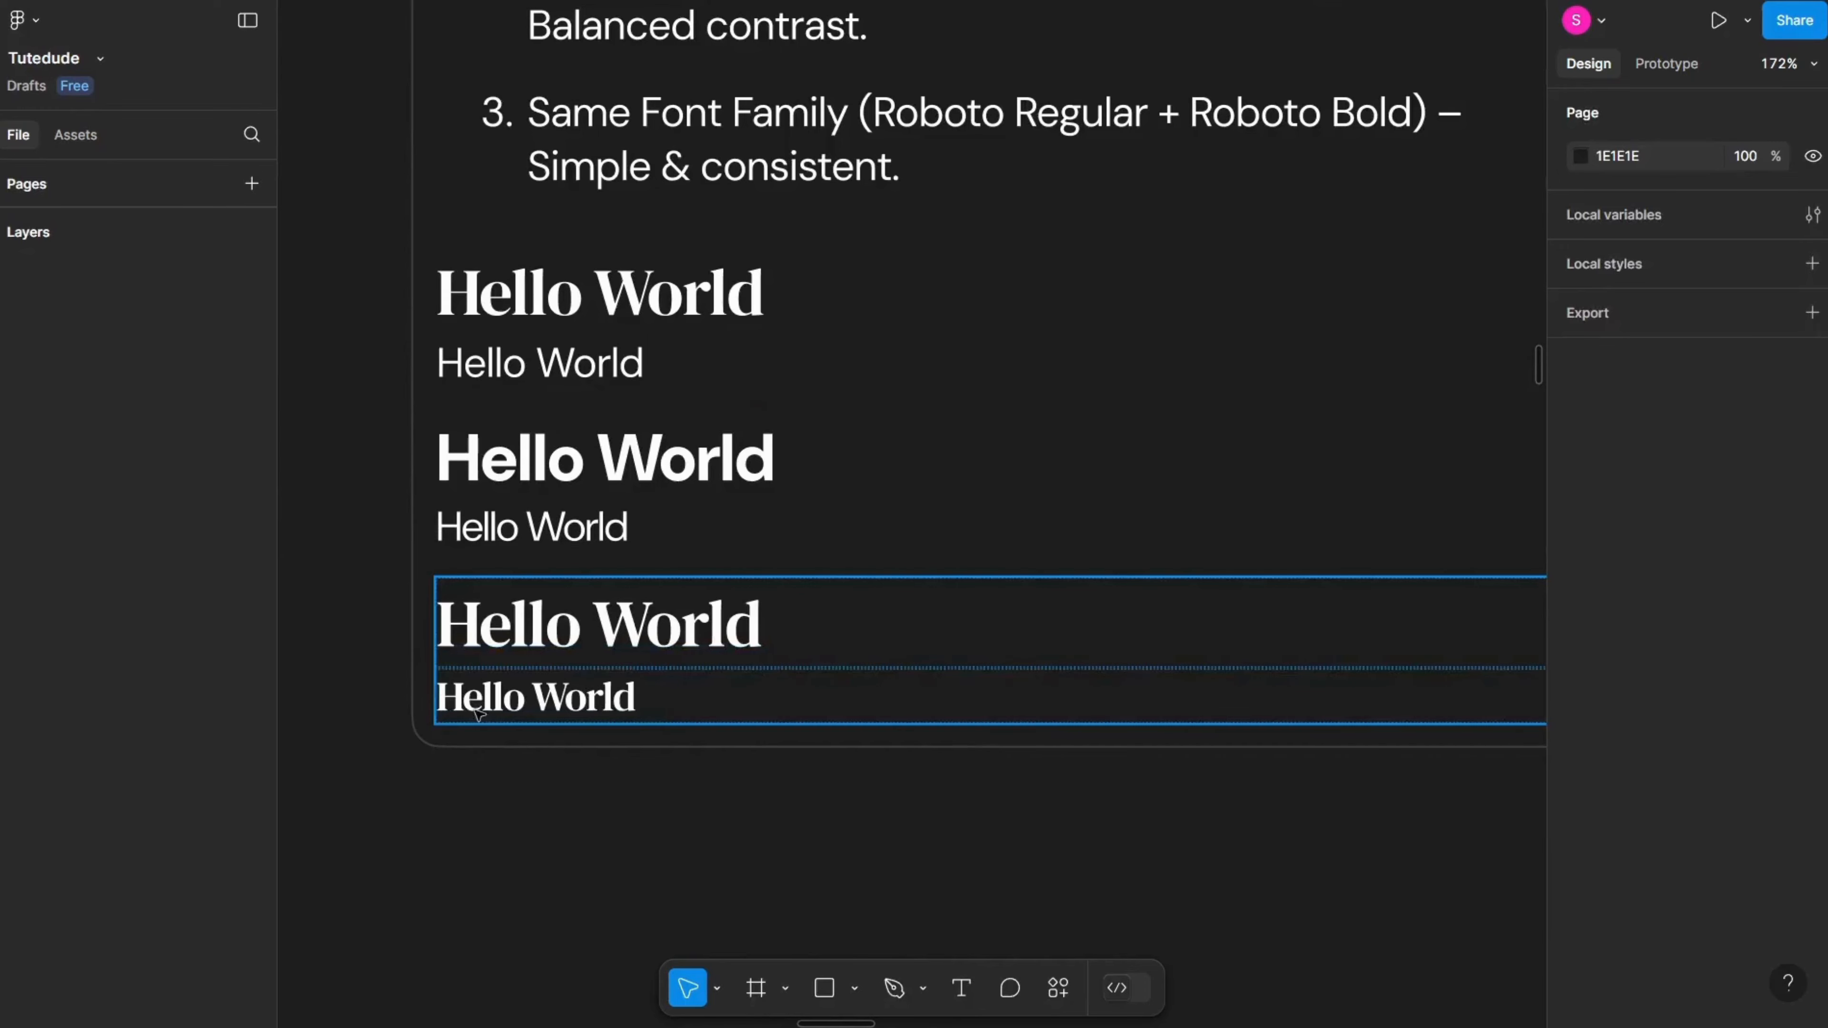
Step: Duplicate the DM Serif Text pair and set the copy's upper Hello World text to Dokdo
left_click(658, 716)
left_click(597, 767)
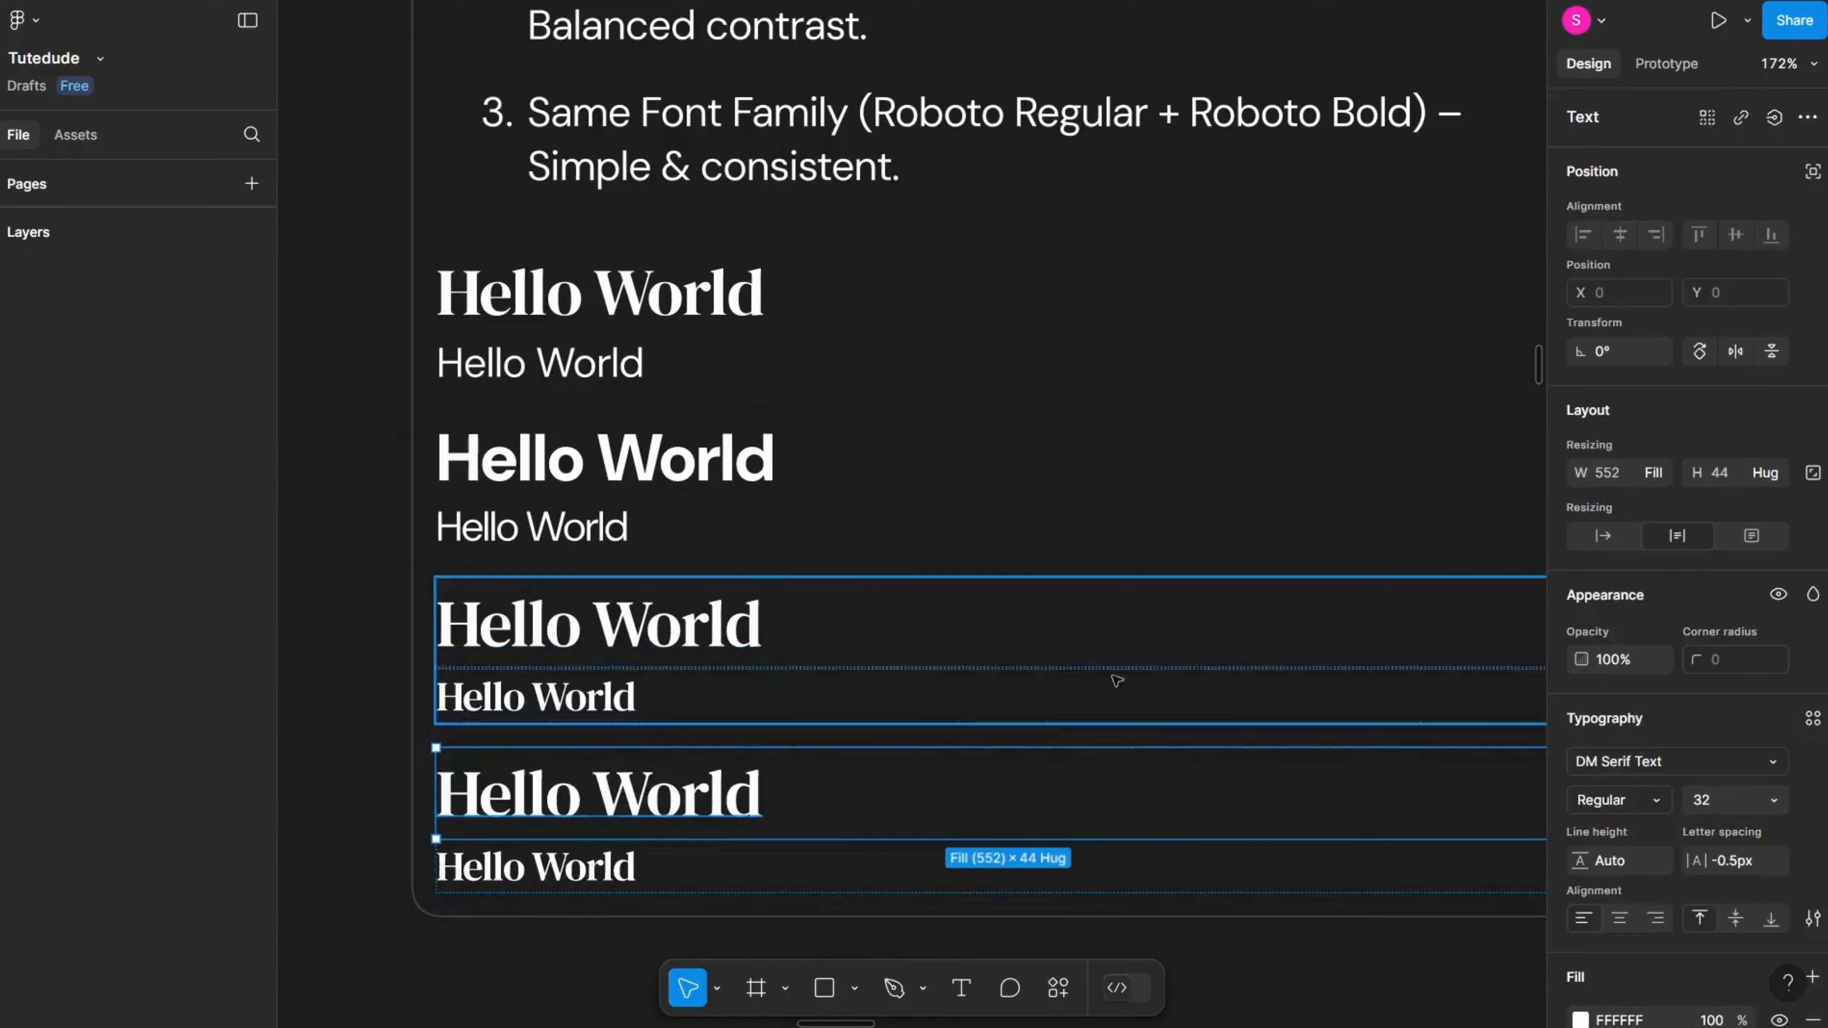
left_click(597, 872, "shift")
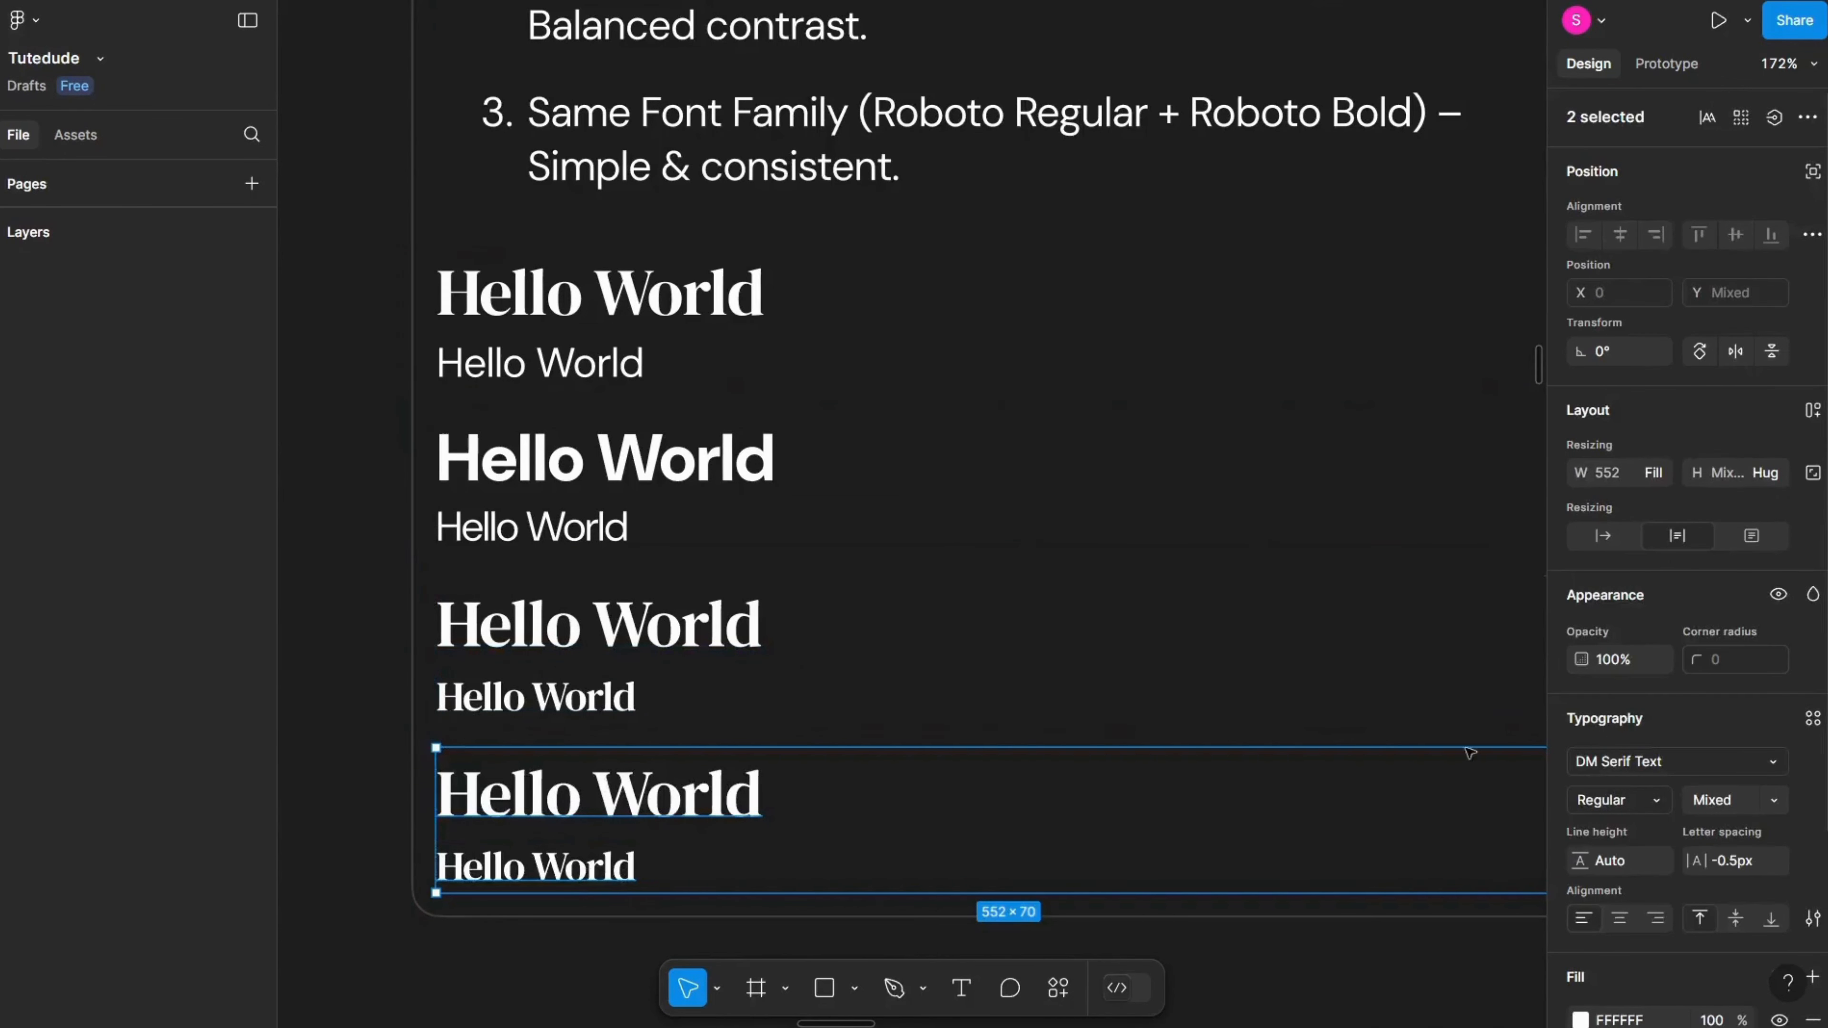
left_click(718, 783)
left_click(1669, 760)
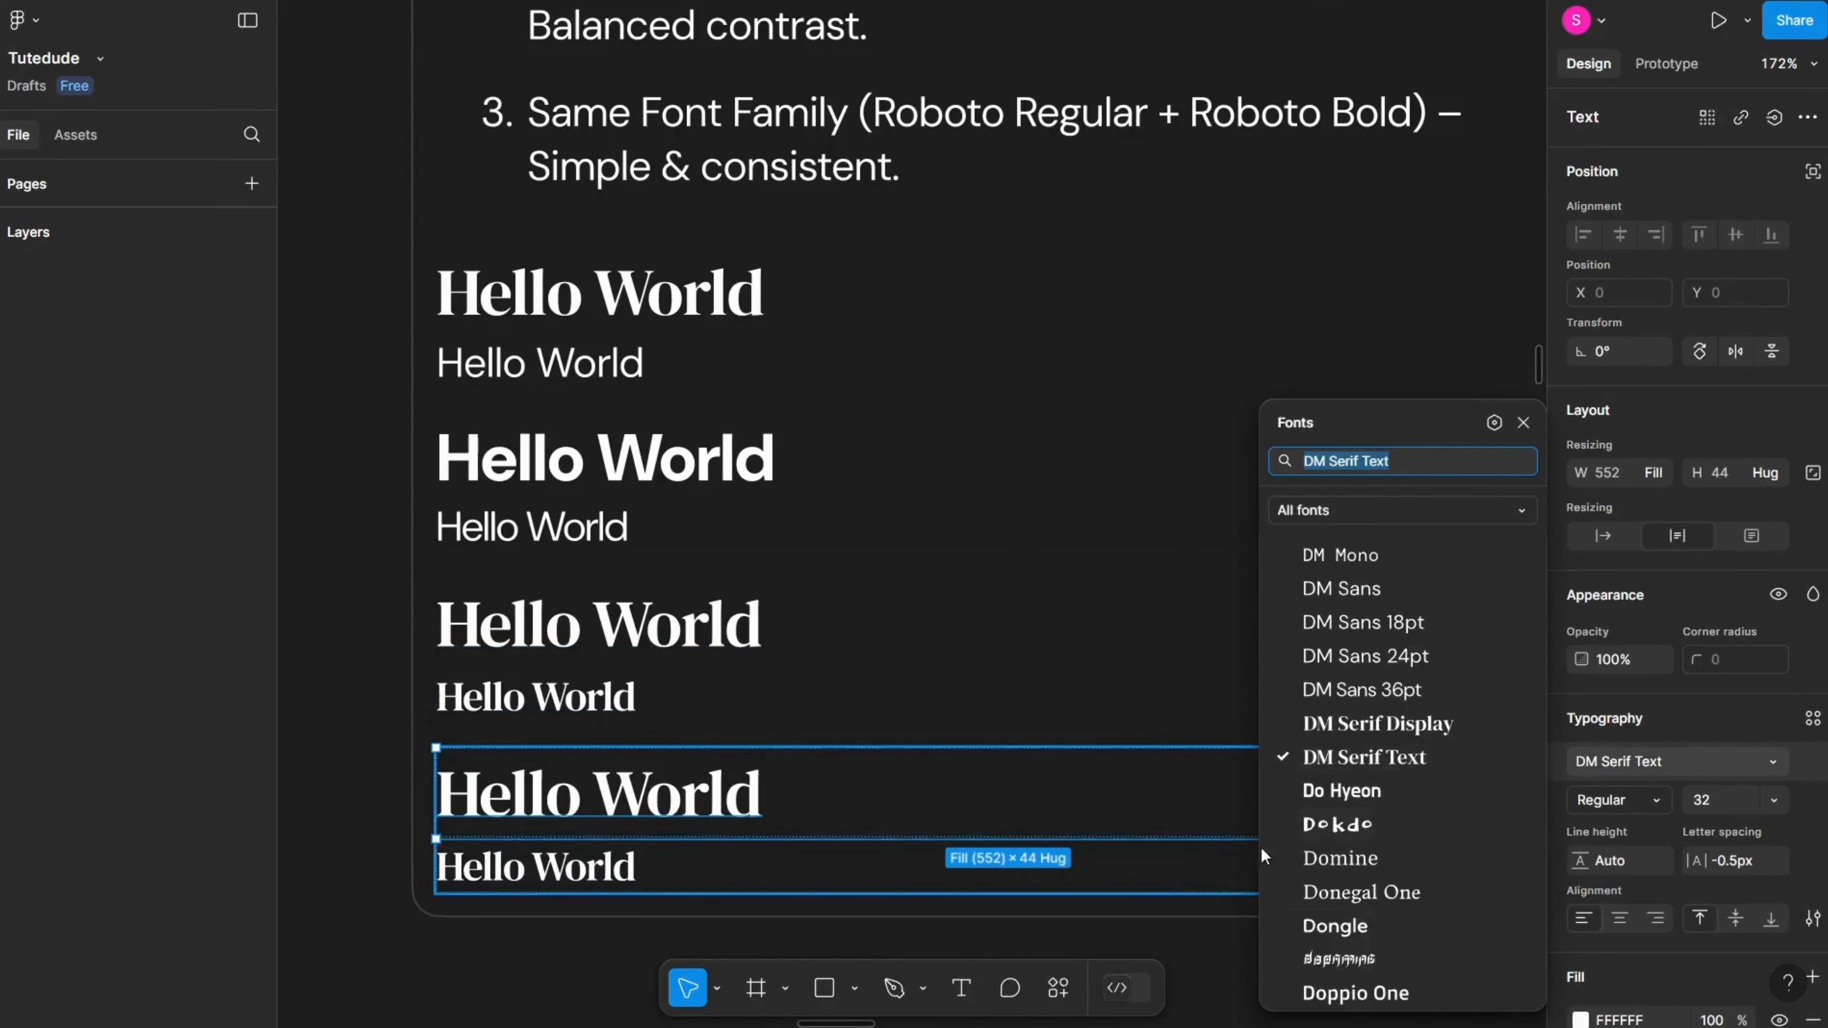
left_click(1294, 828)
Step: Change the lower Hello World text of the Dokdo pair to Grandstander
left_click(546, 859)
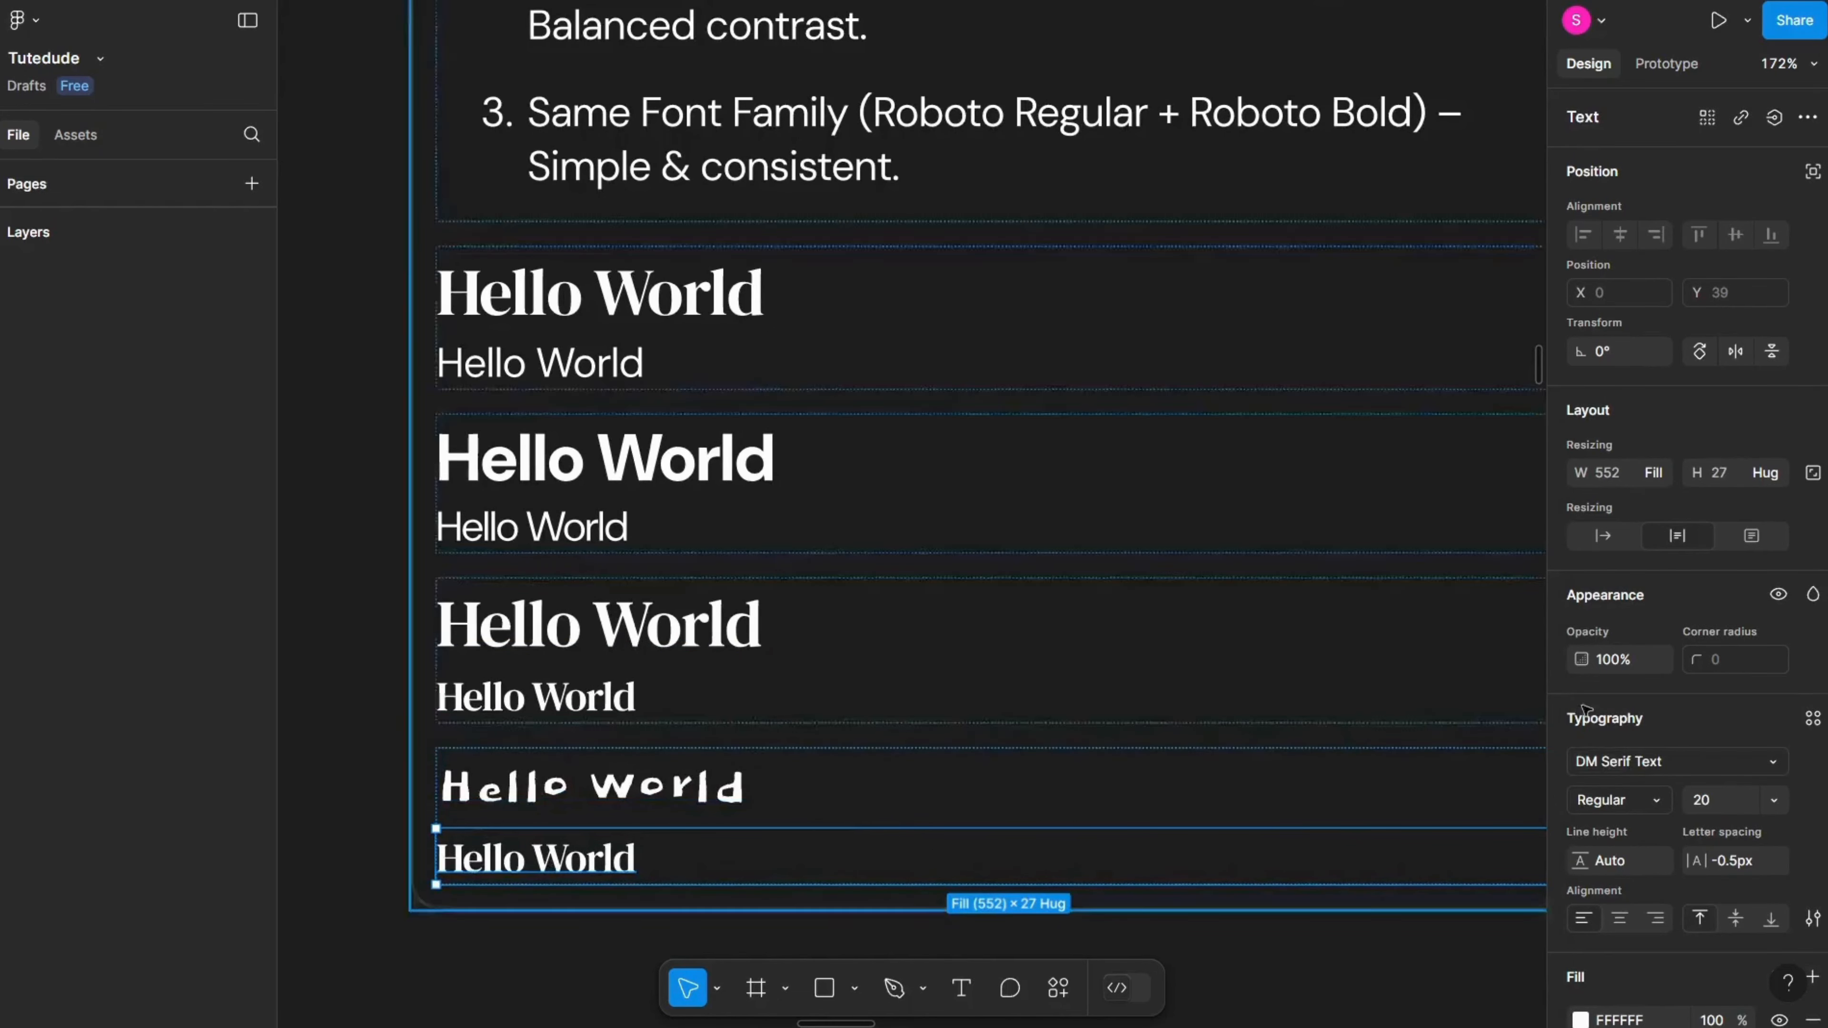
left_click(1655, 750)
type("Grand")
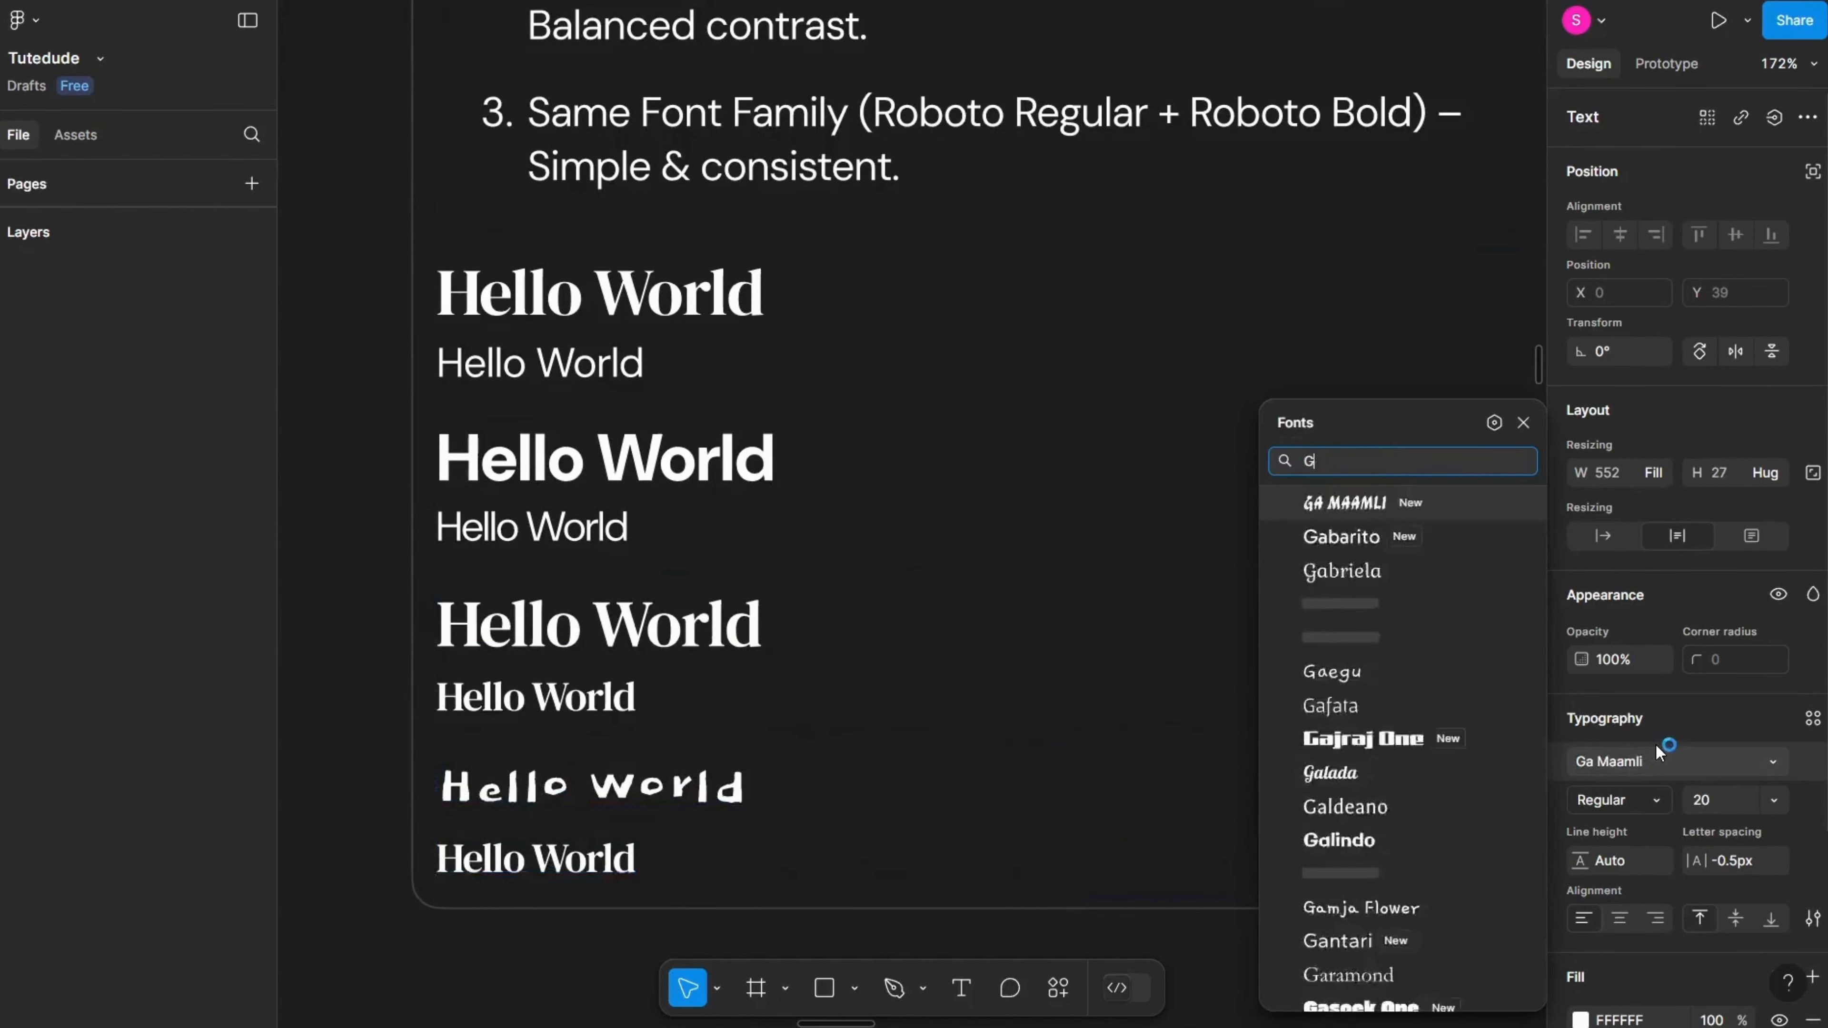
key("Down")
key("Down")
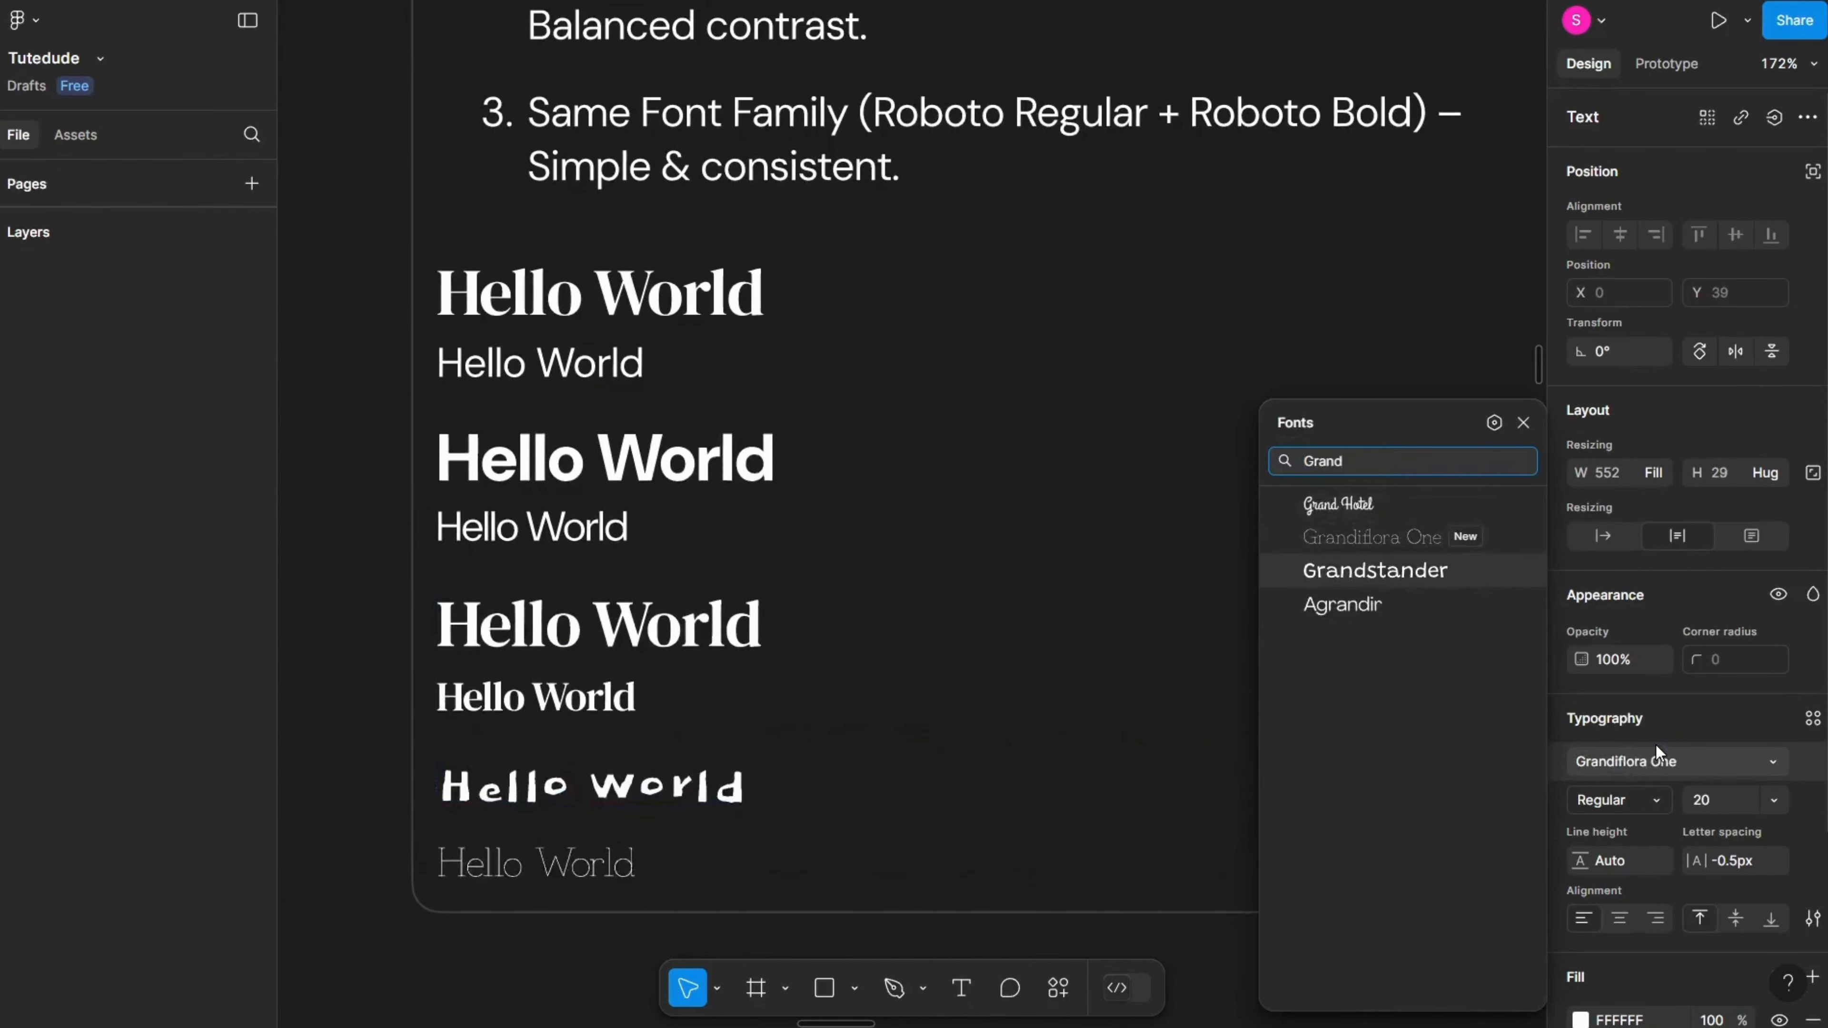
key("Return")
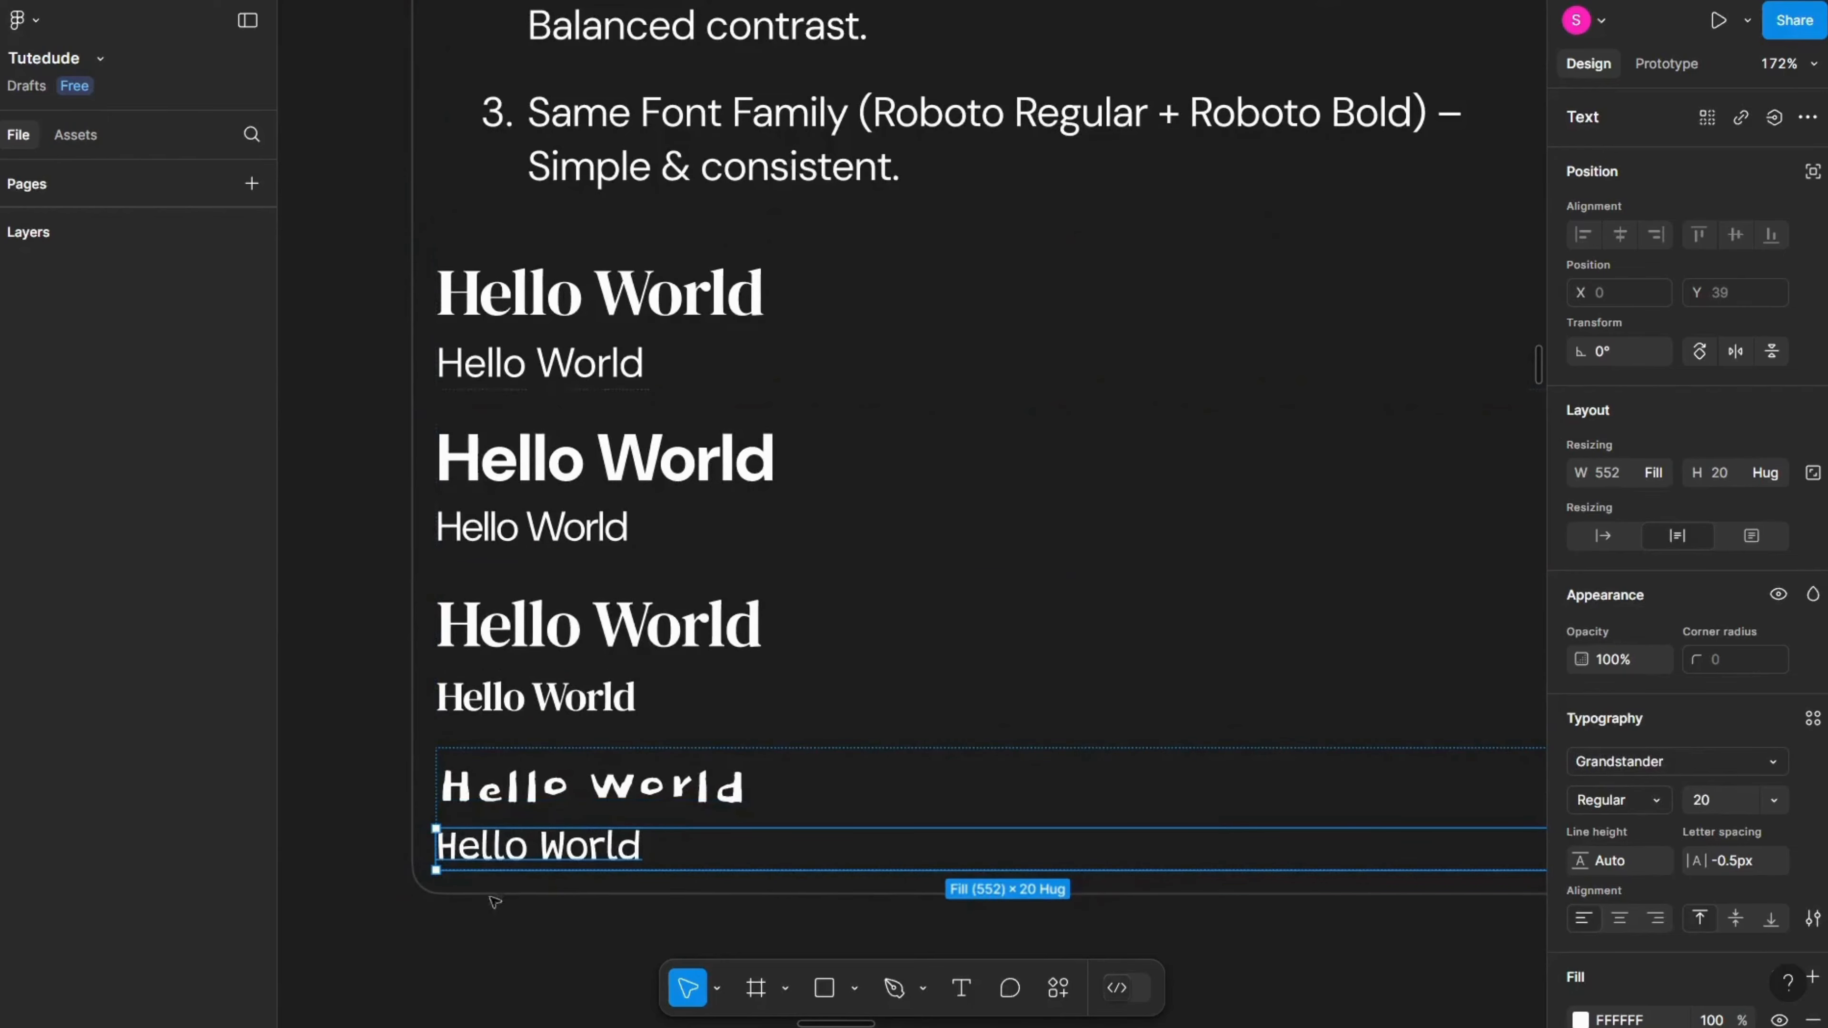
key("Escape")
Step: Duplicate the DM Serif Text Hello World pair at the bottom of the list
left_click(569, 634)
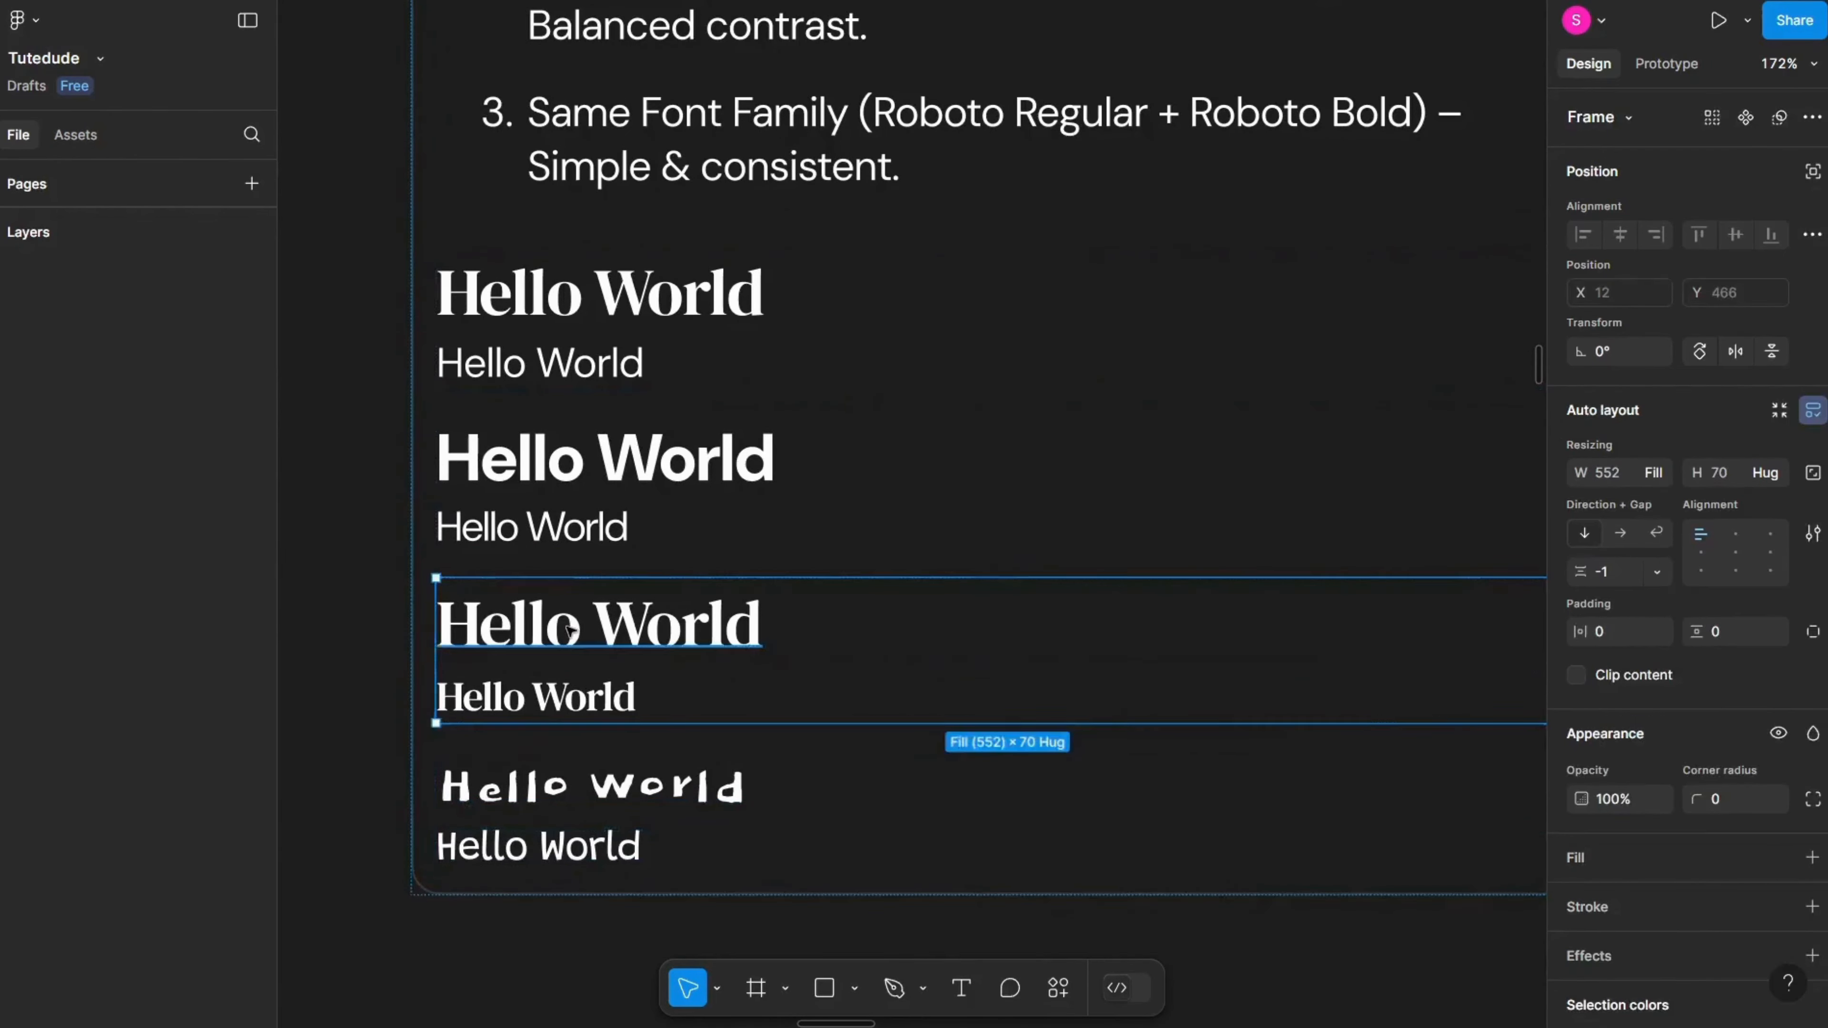
key("ctrl+d")
scroll(543, 399, "down", 3)
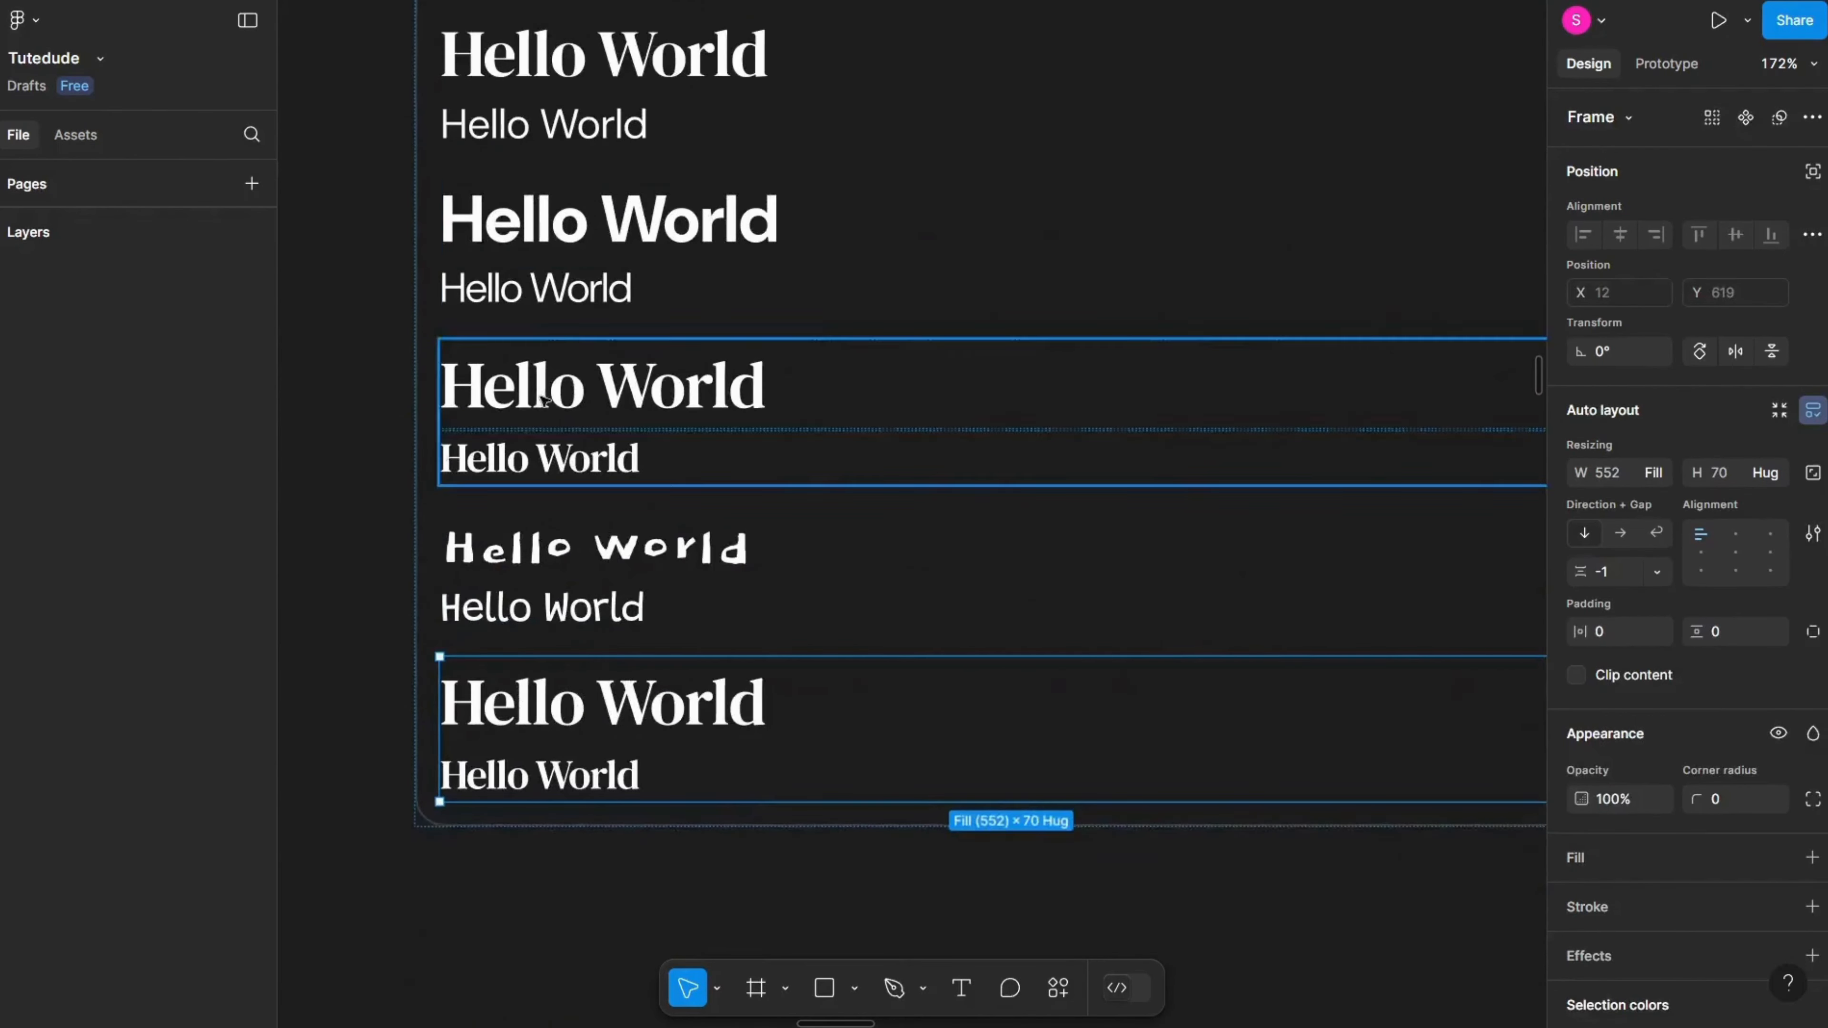
Step: Paste a copy of the DM Sans Hello World pair below the last serif pair
left_click(514, 251, "ctrl")
left_click(531, 290, "ctrl+shift")
left_click(734, 741)
key("Escape")
key("ctrl+v")
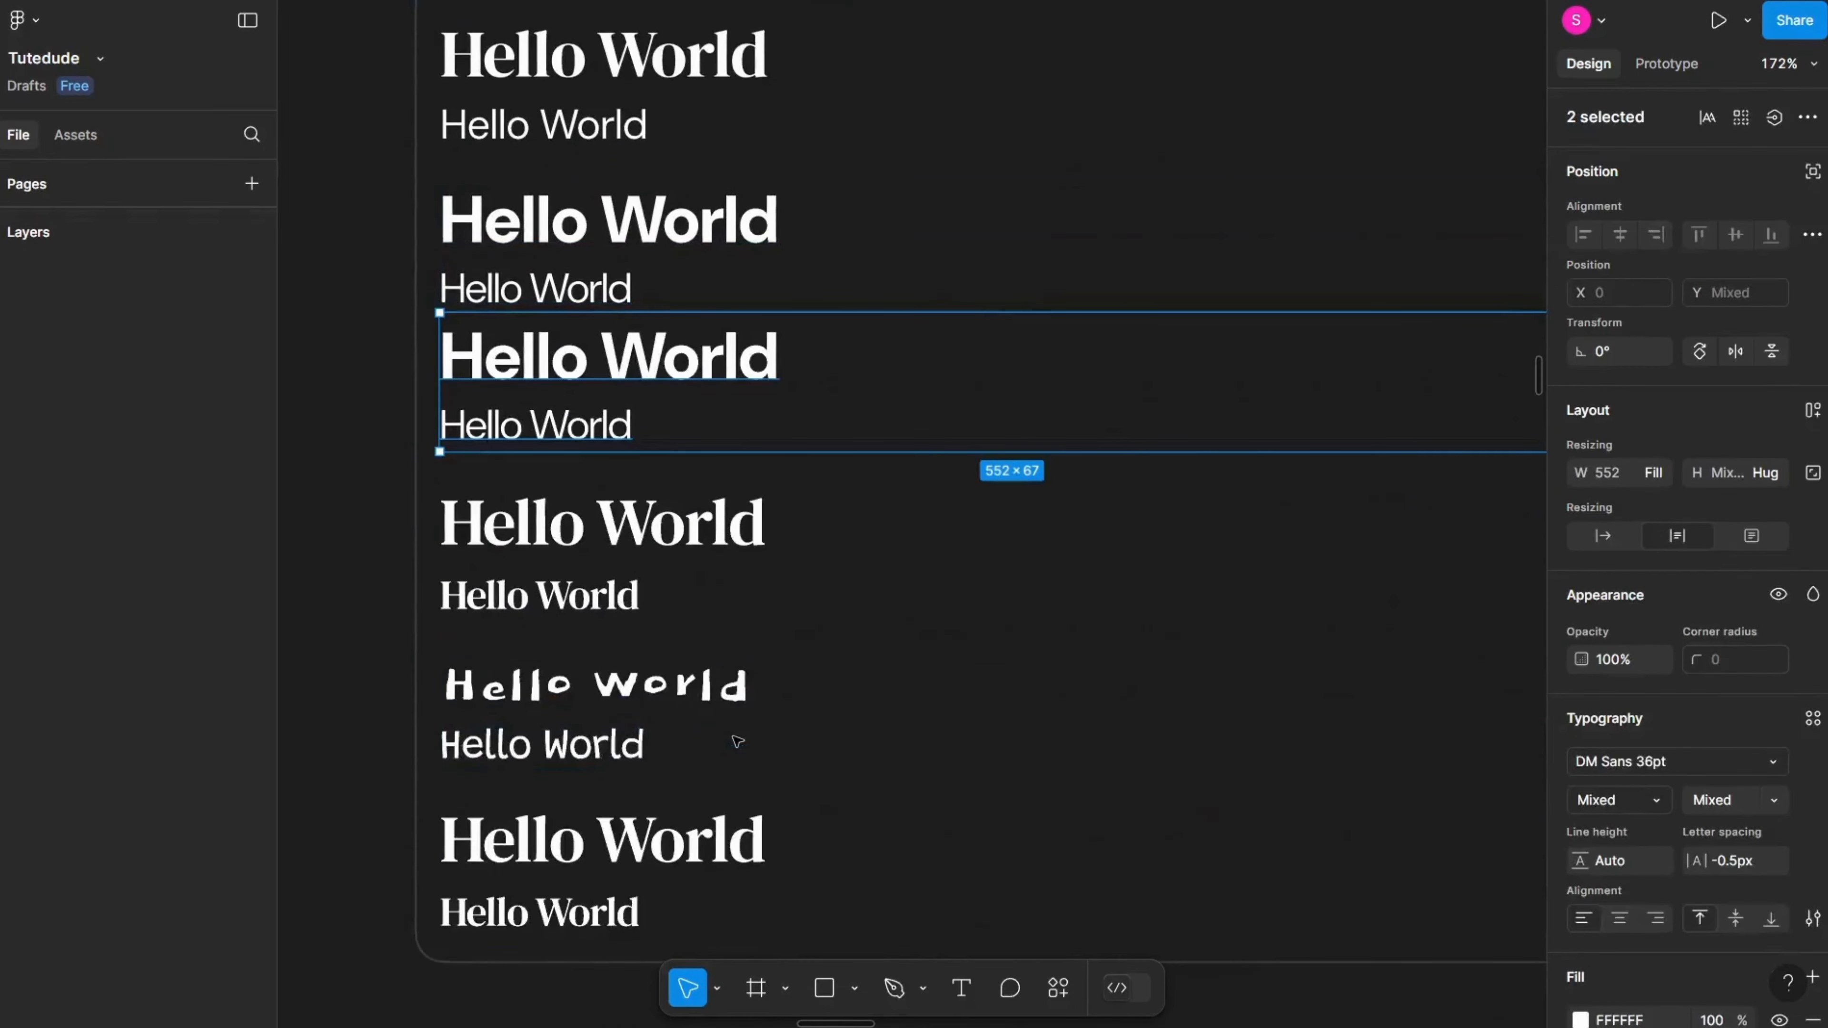
key("ctrl+z")
left_click(637, 709)
key("ctrl+v")
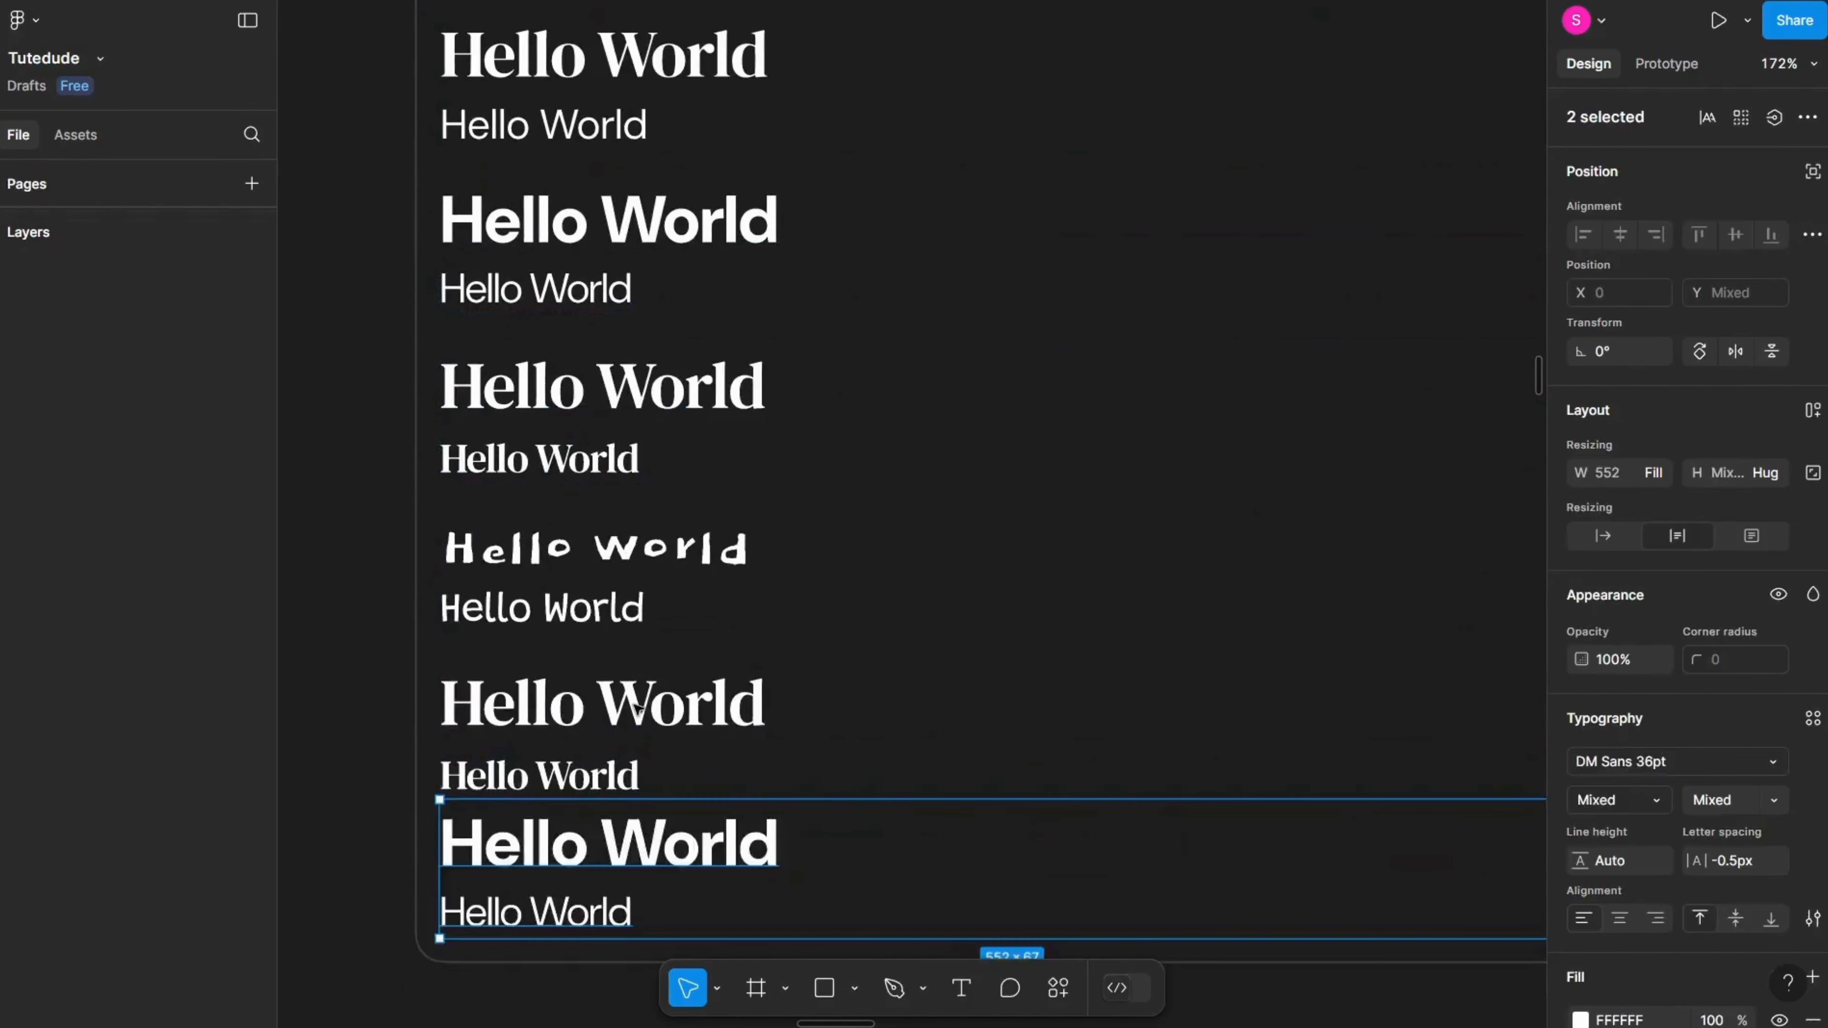
Step: Wrap the selected Hello World pairs in an auto layout frame
scroll(637, 708, "down", 4)
left_click(652, 619)
scroll(652, 619, "down", 4)
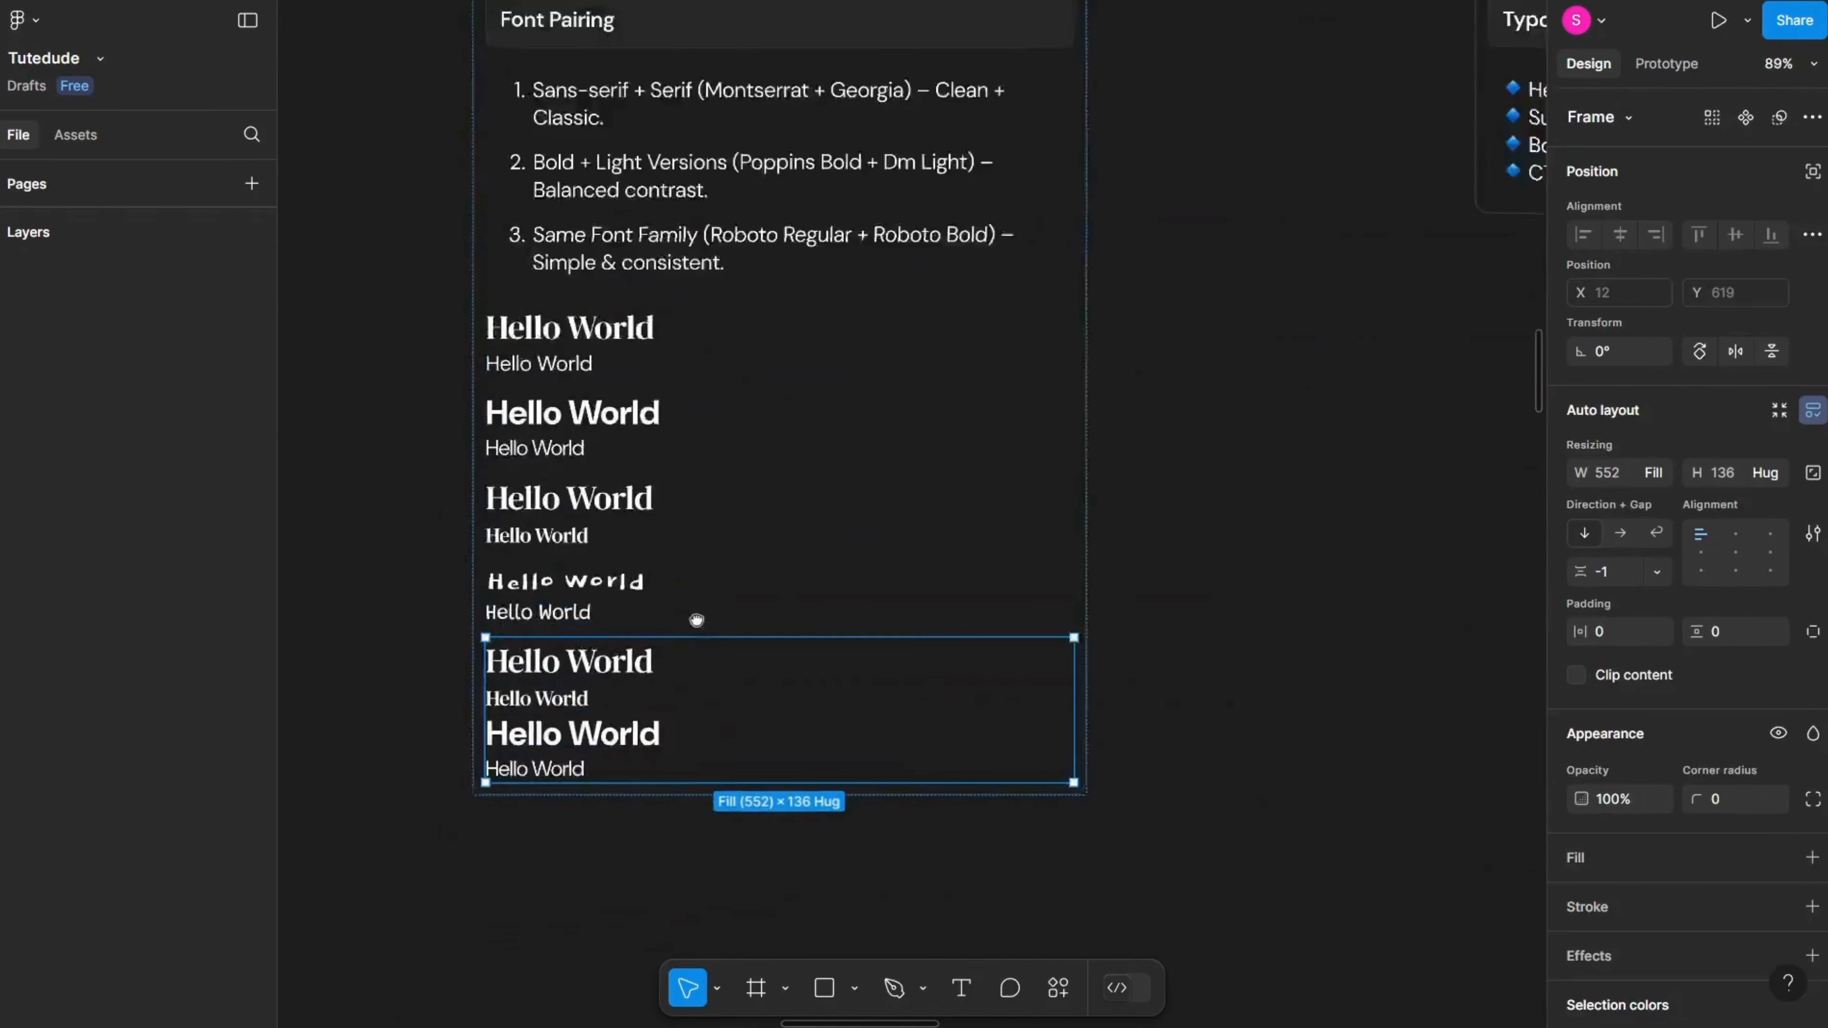
scroll(648, 612, "up", 4)
left_click(593, 576, "shift")
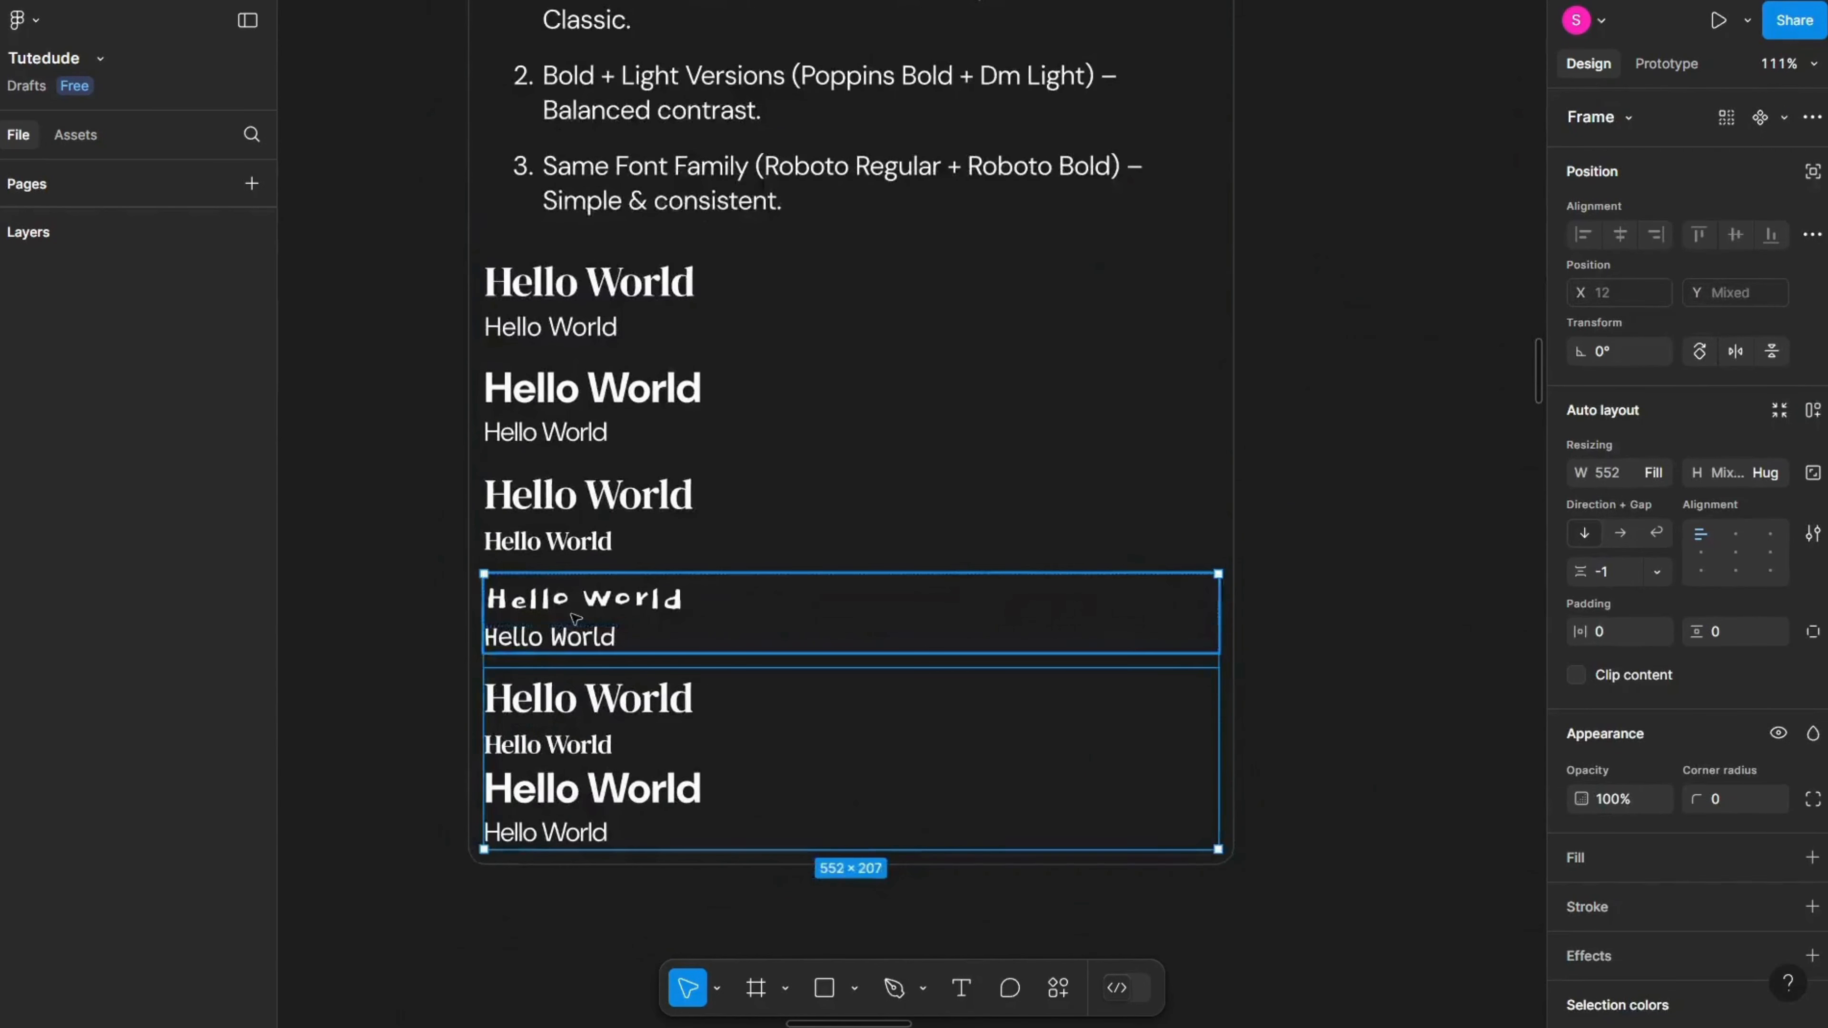
left_click(587, 539, "shift")
key("shift+a")
left_click(645, 433)
left_click(632, 314, "shift")
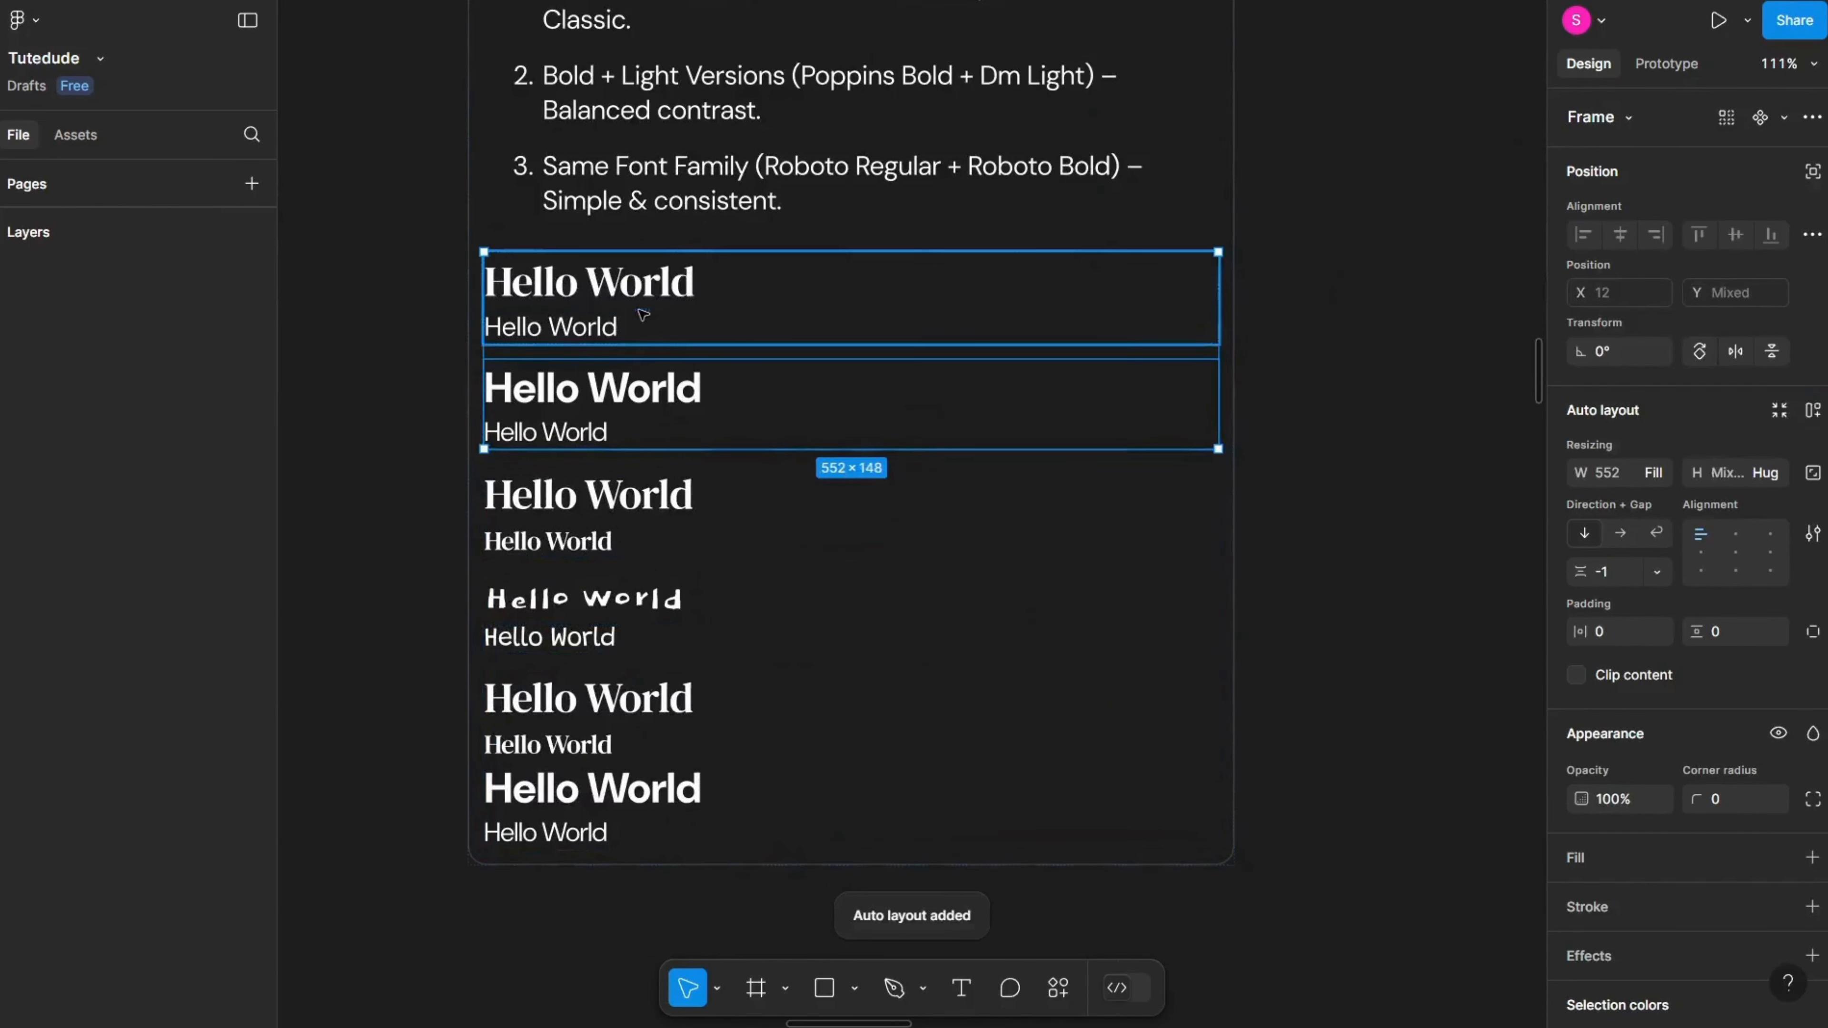
Step: Hide the interface and bring the Typography Heirarchy slide into view
key("a")
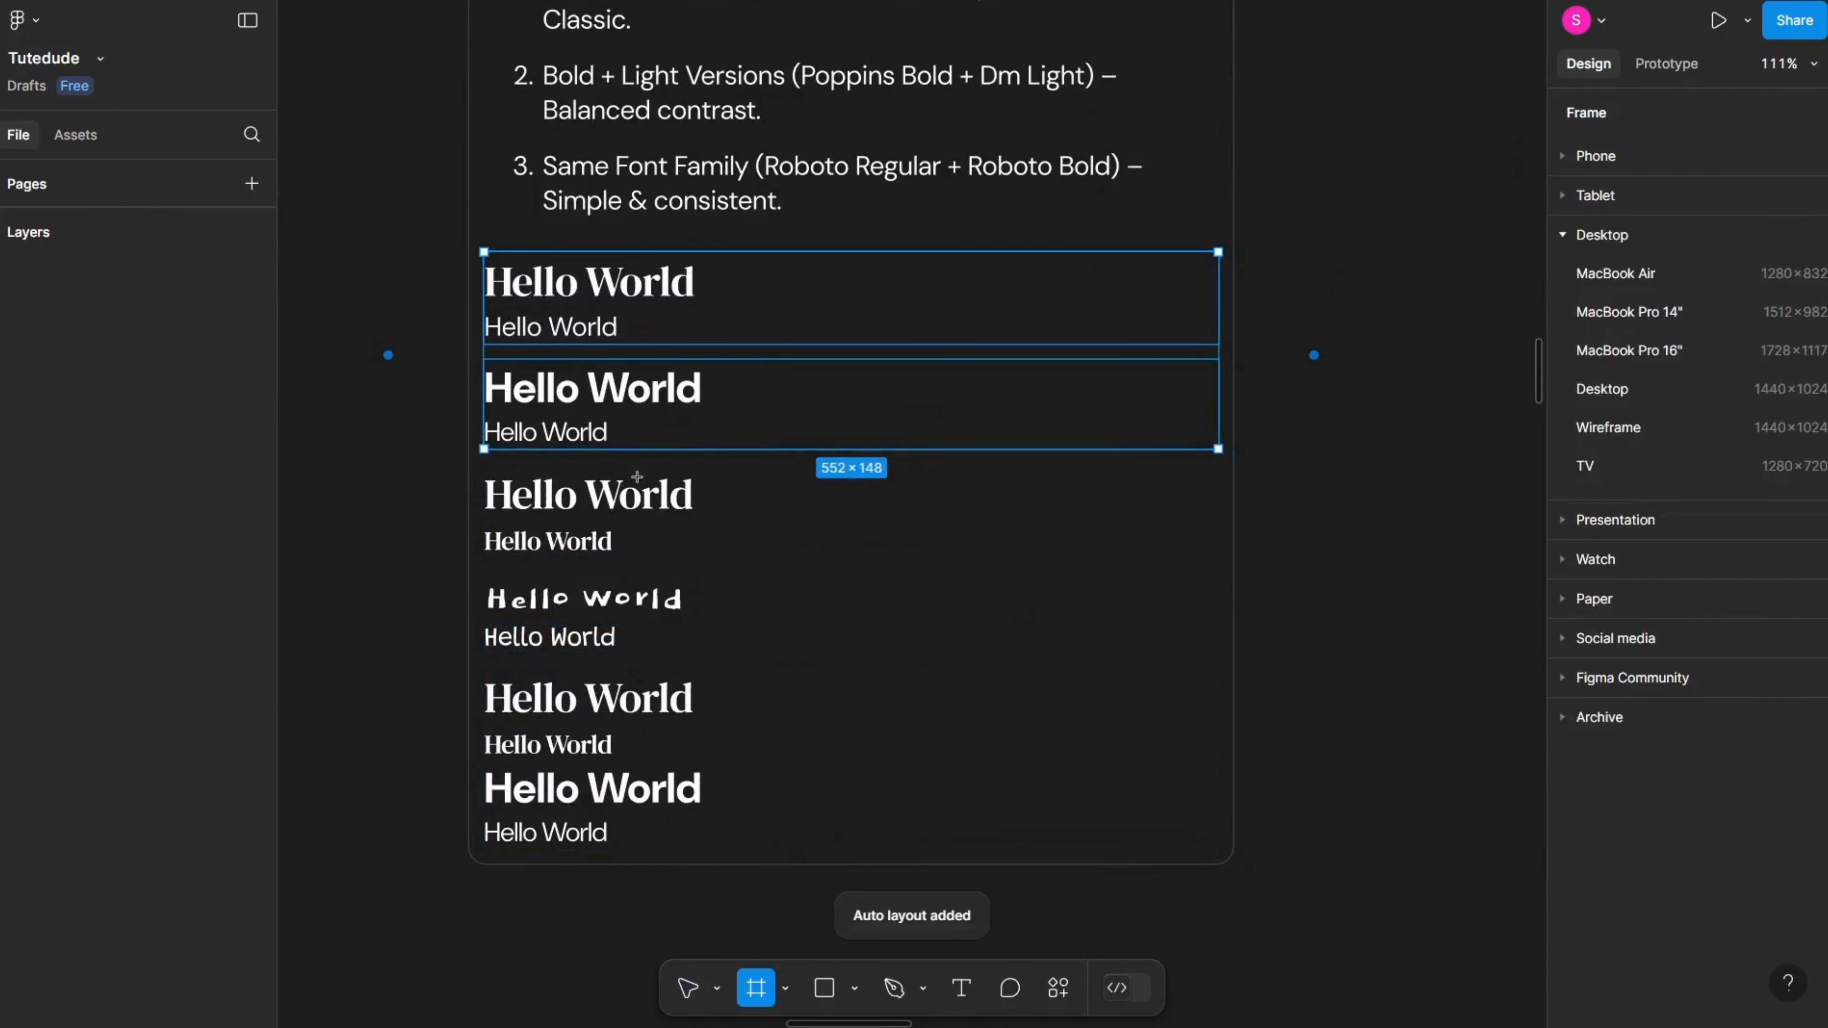
left_click(688, 988)
left_click_drag(895, 488, 536, 881)
left_click_drag(937, 490, 543, 556)
left_click_drag(1249, 402, 825, 416)
scroll(668, 458, "up", 3)
key("ctrl+backslash")
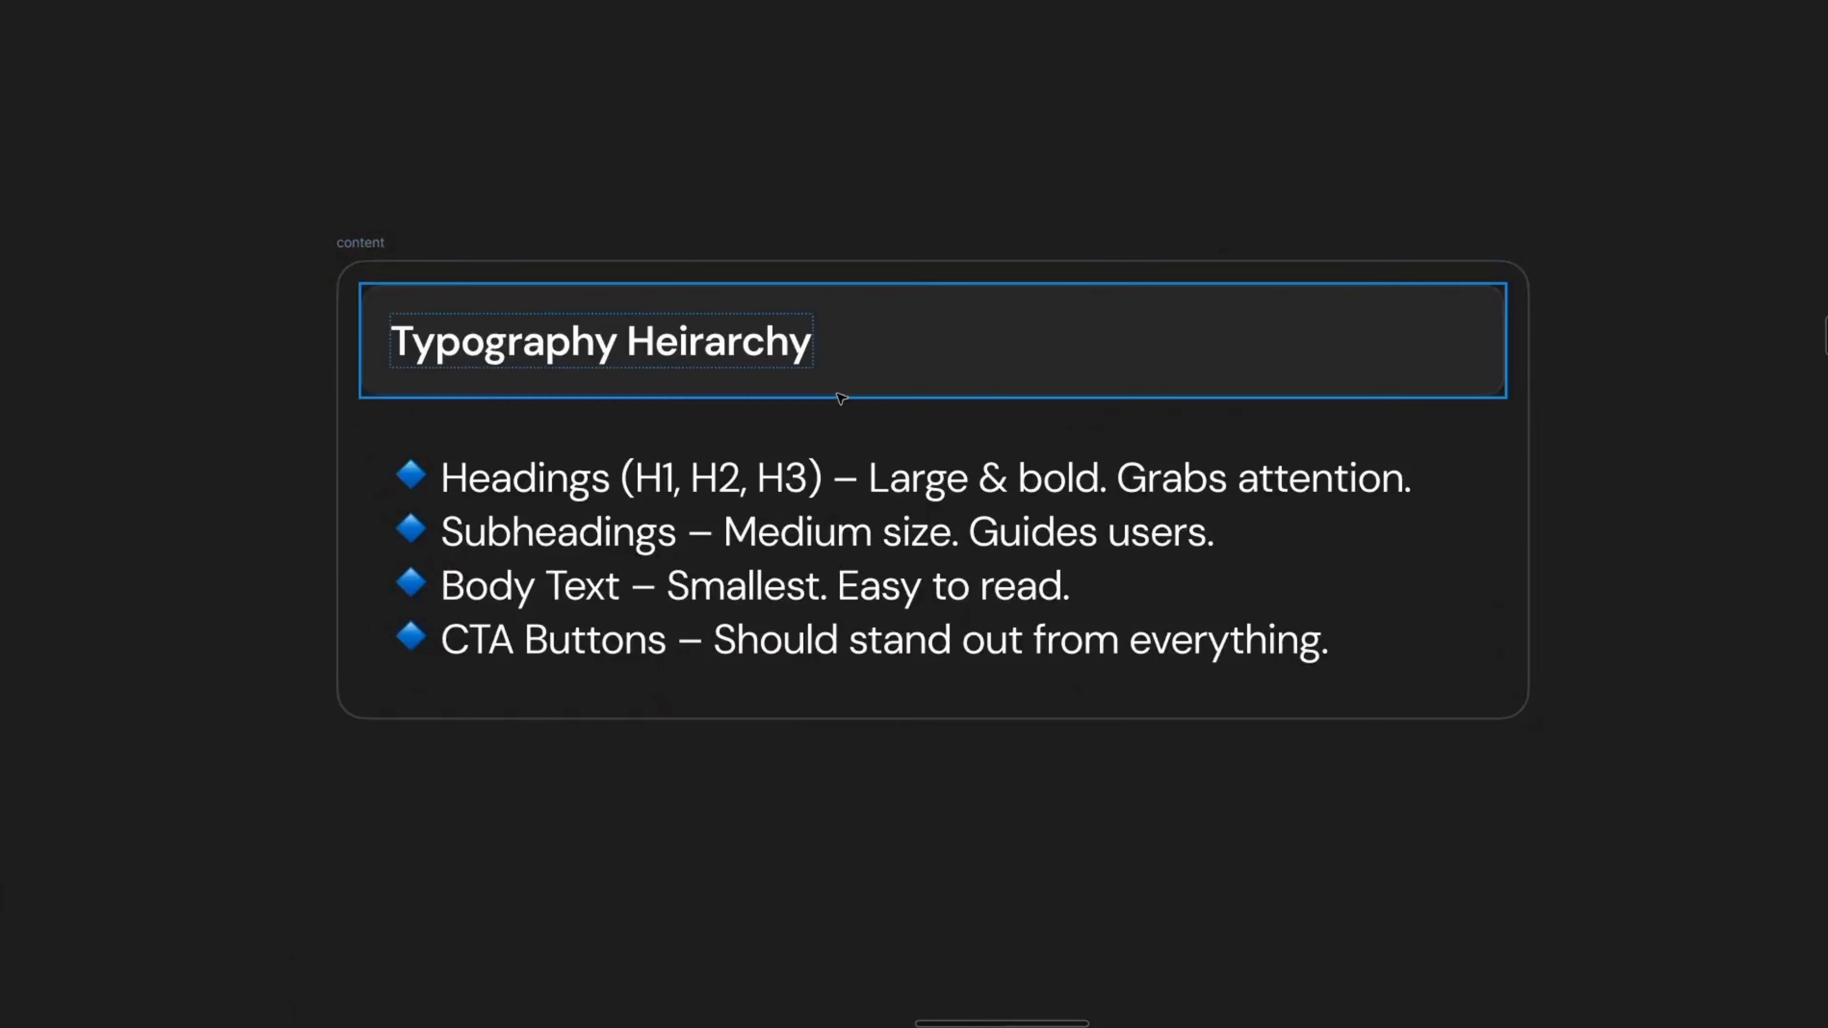
Step: Highlight the Headings, Subheadings, Body Text and CTA items in the hierarchy list one by one
scroll(825, 411, "up", 2)
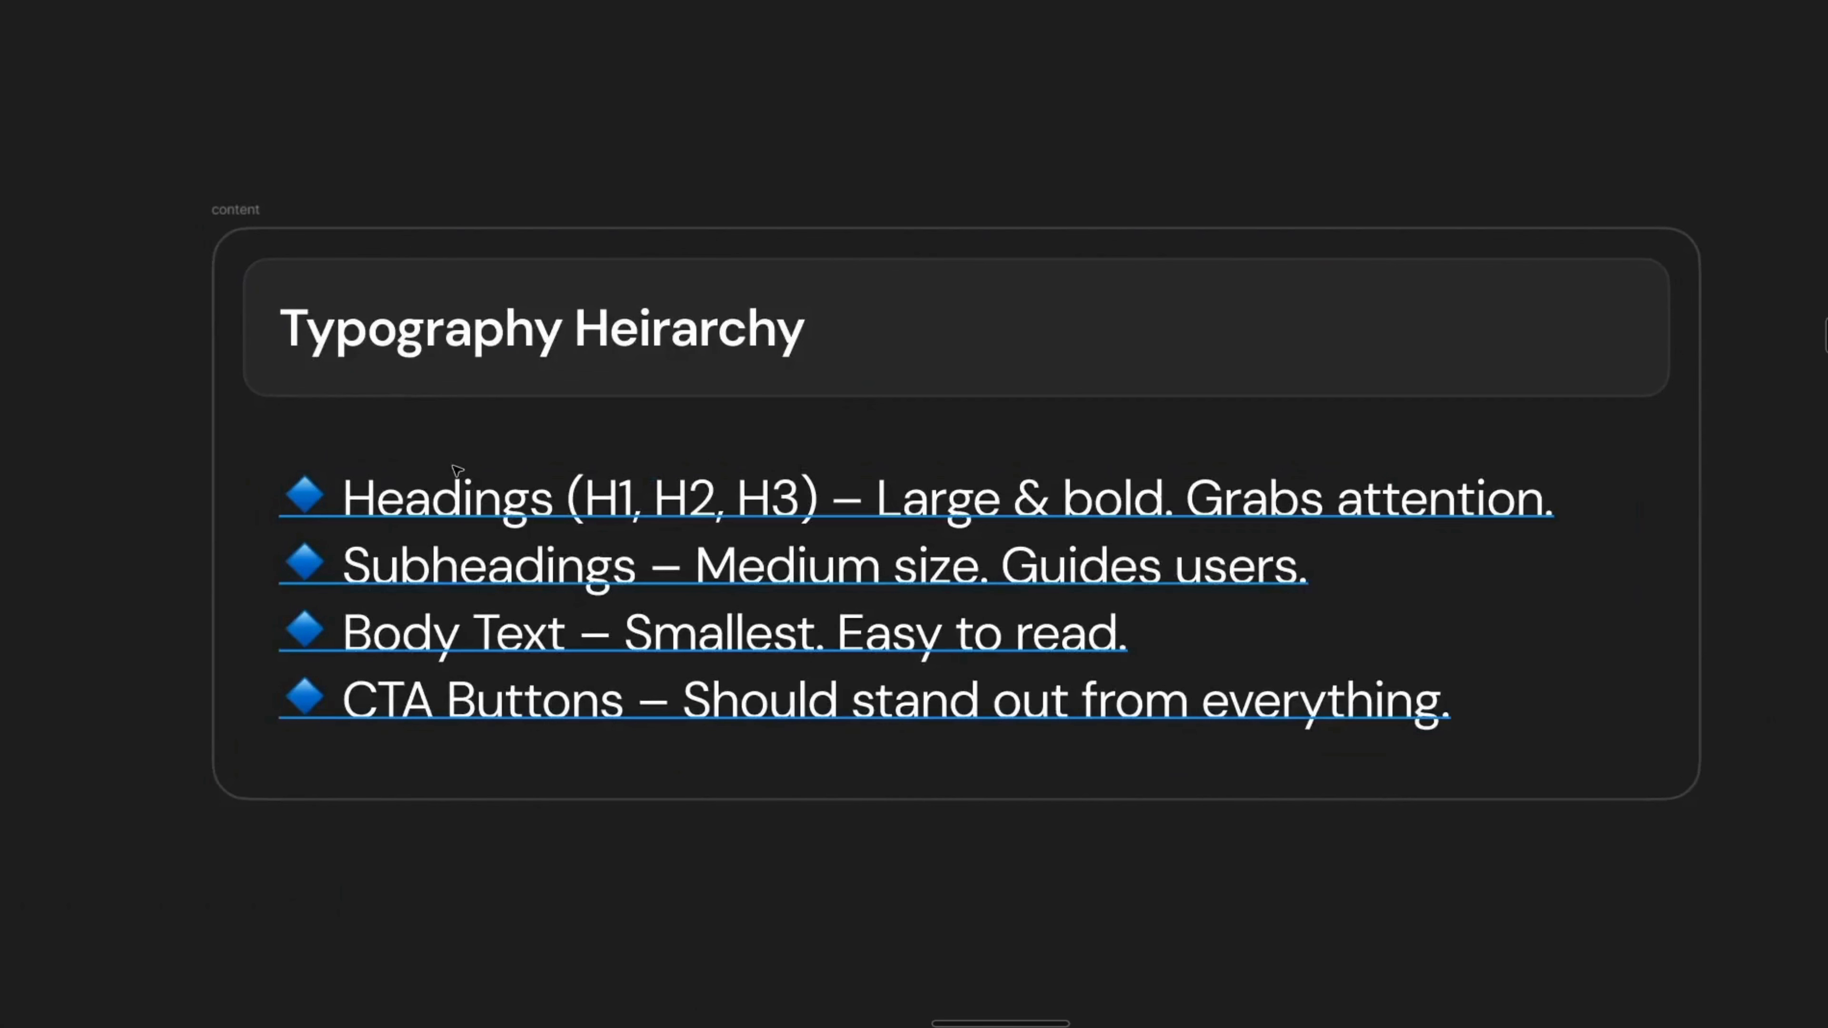
left_click(494, 576)
double_click(494, 576)
double_click(458, 641)
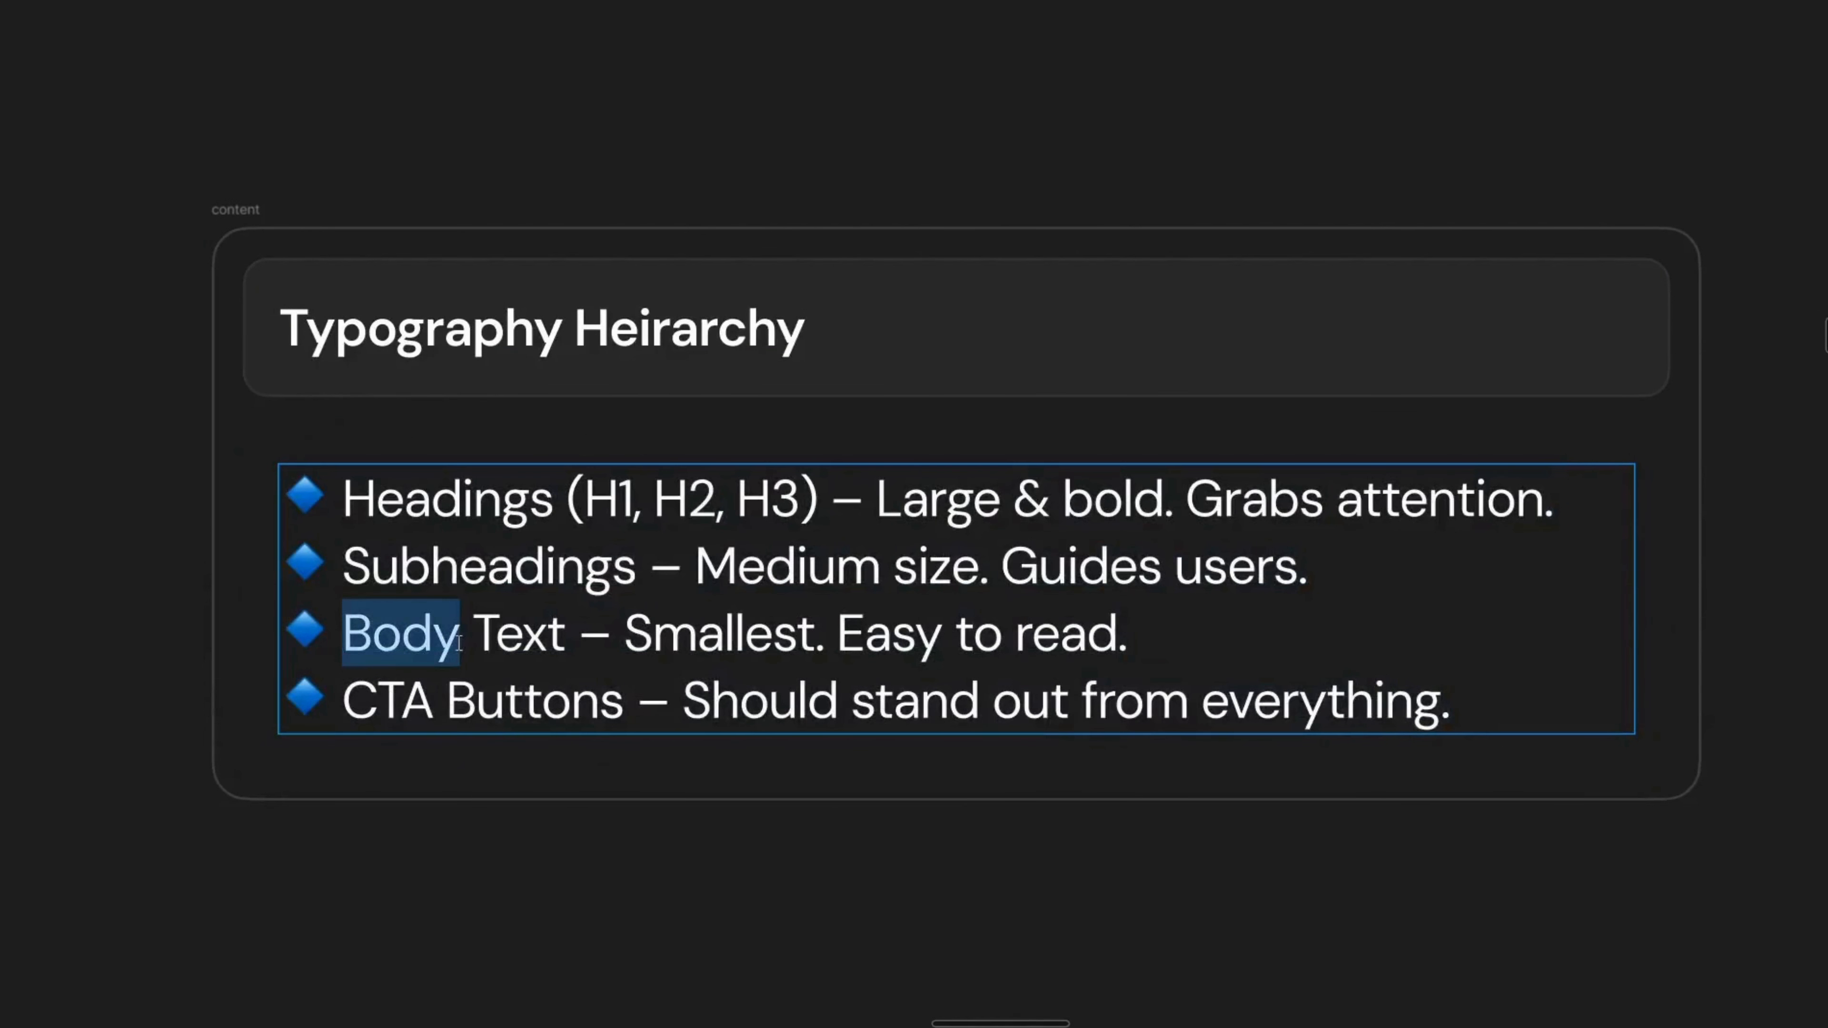
double_click(444, 706)
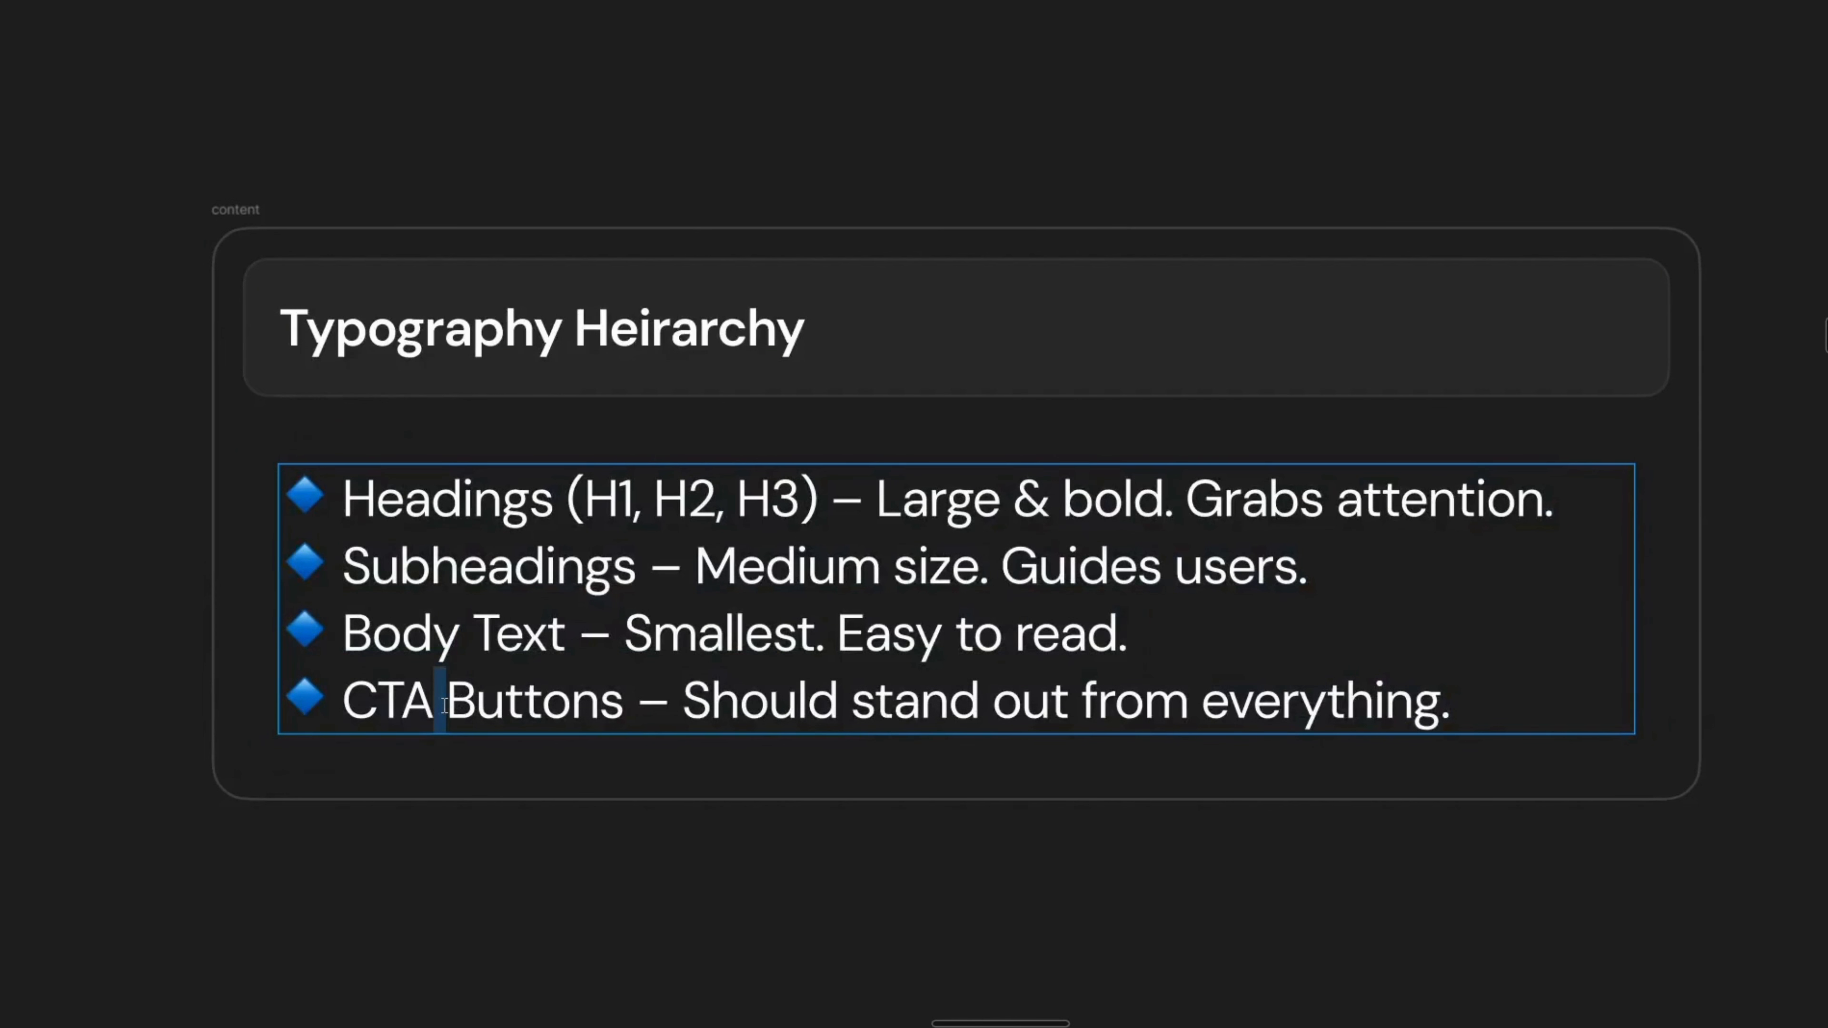
left_click_drag(343, 501, 810, 502)
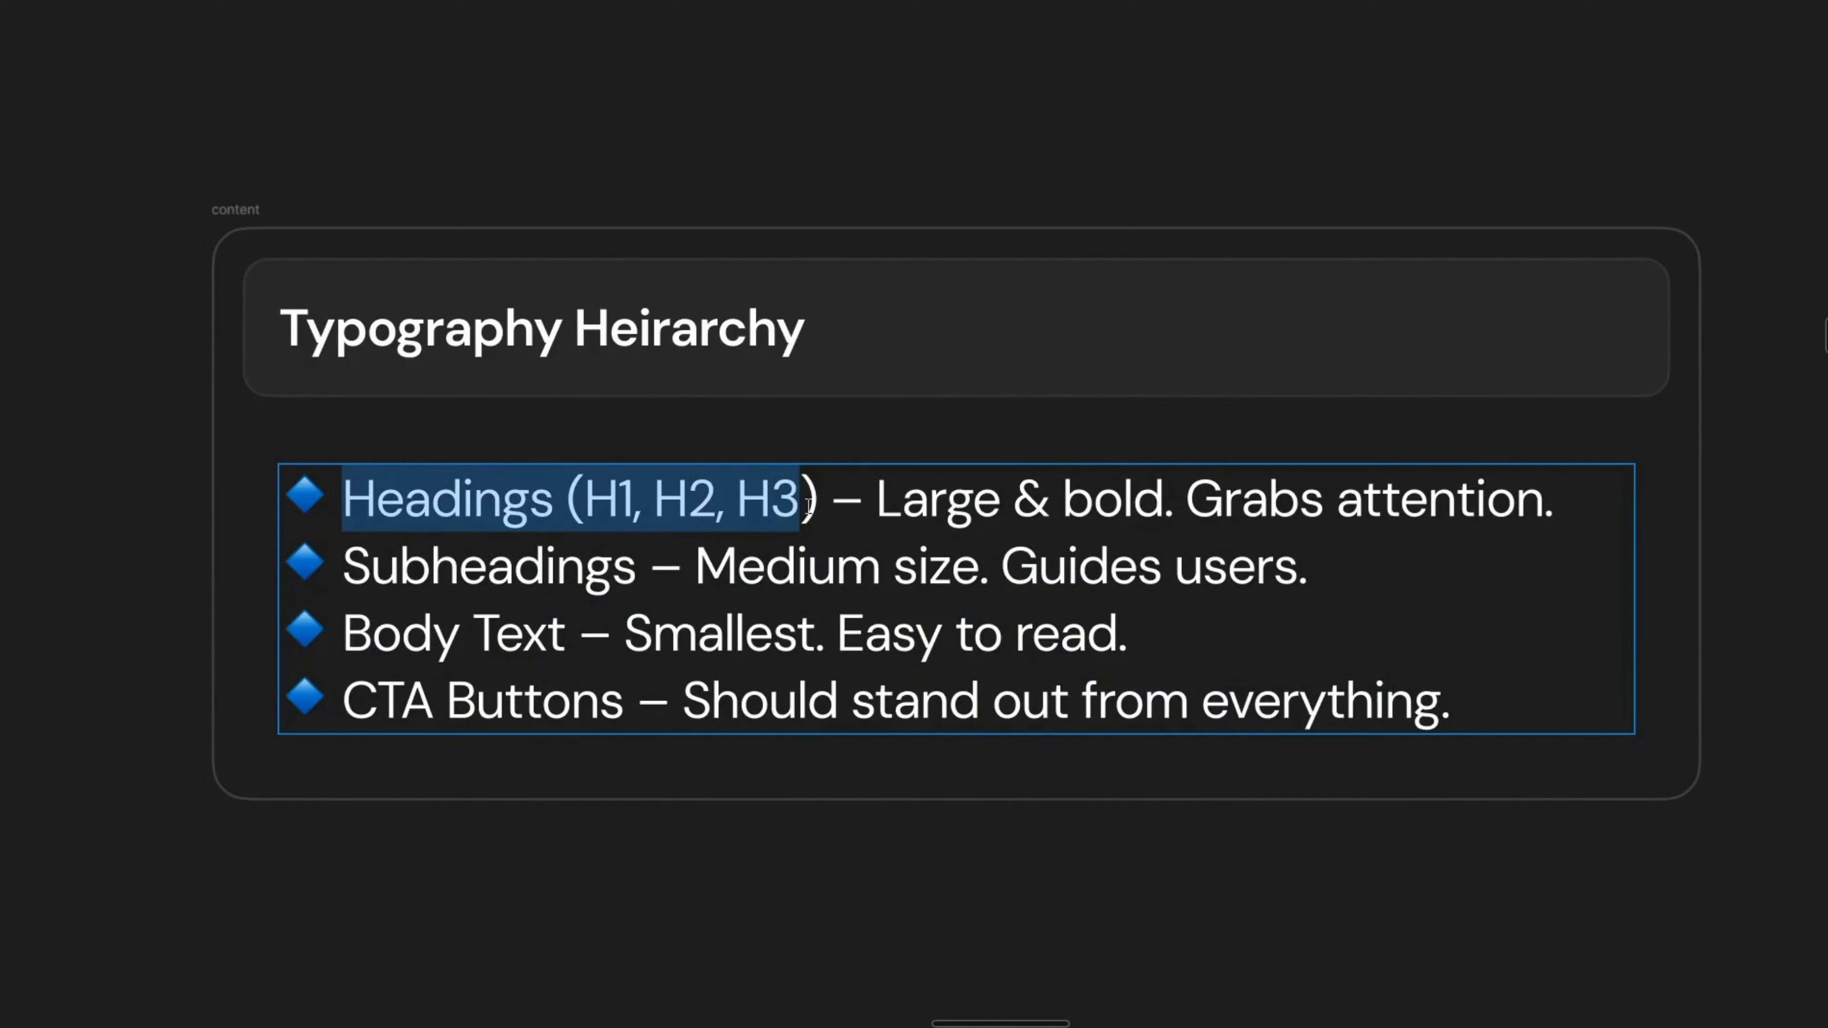
double_click(393, 602)
double_click(414, 569)
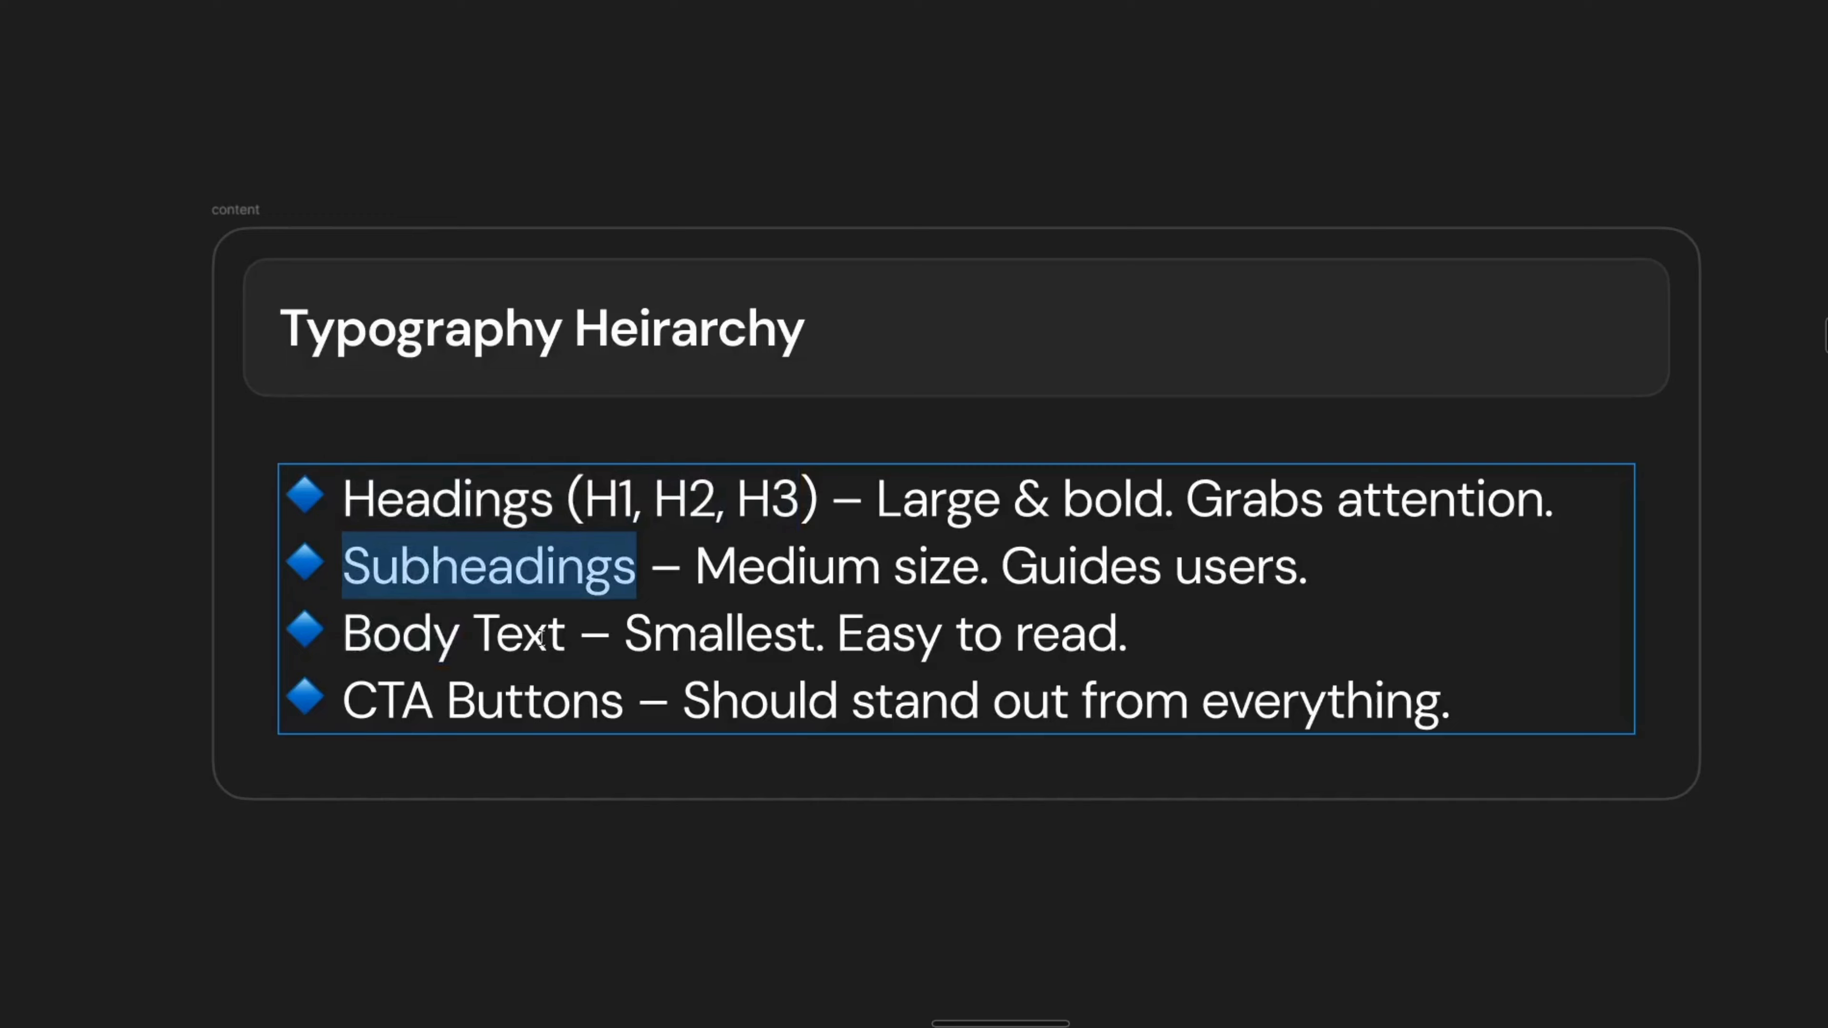
left_click_drag(566, 634, 343, 656)
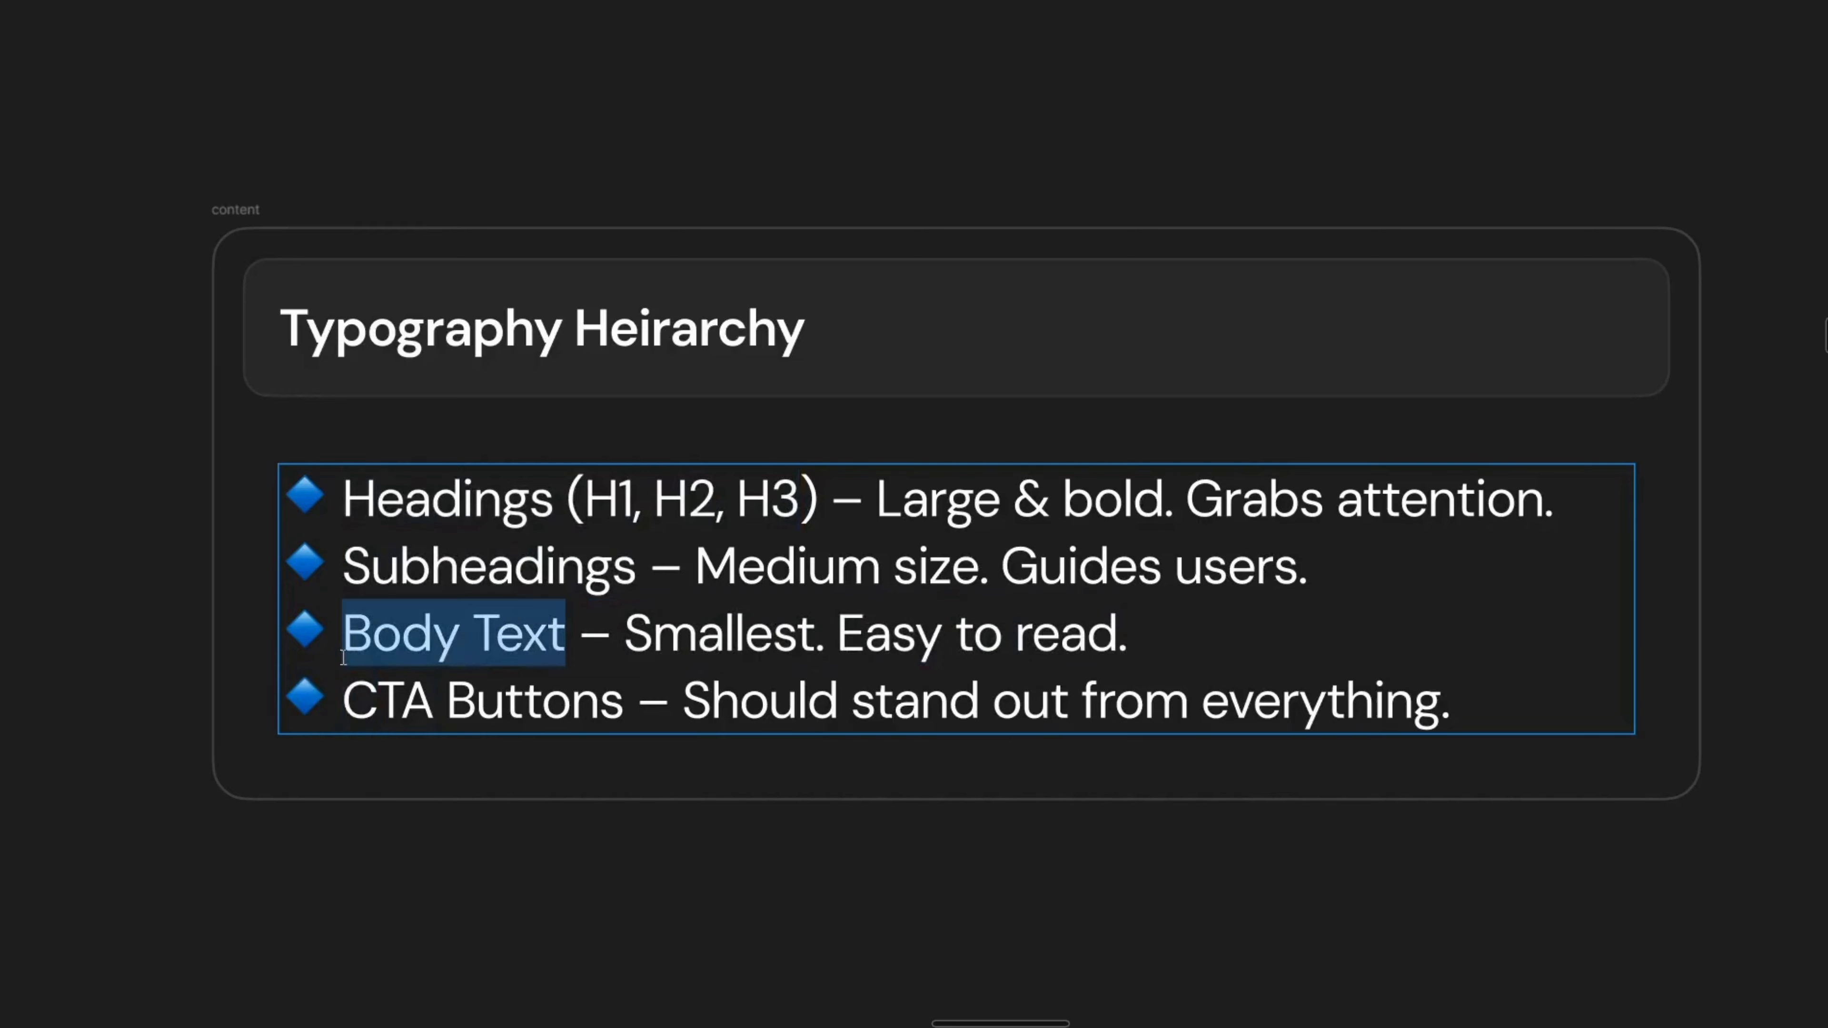
left_click(609, 671)
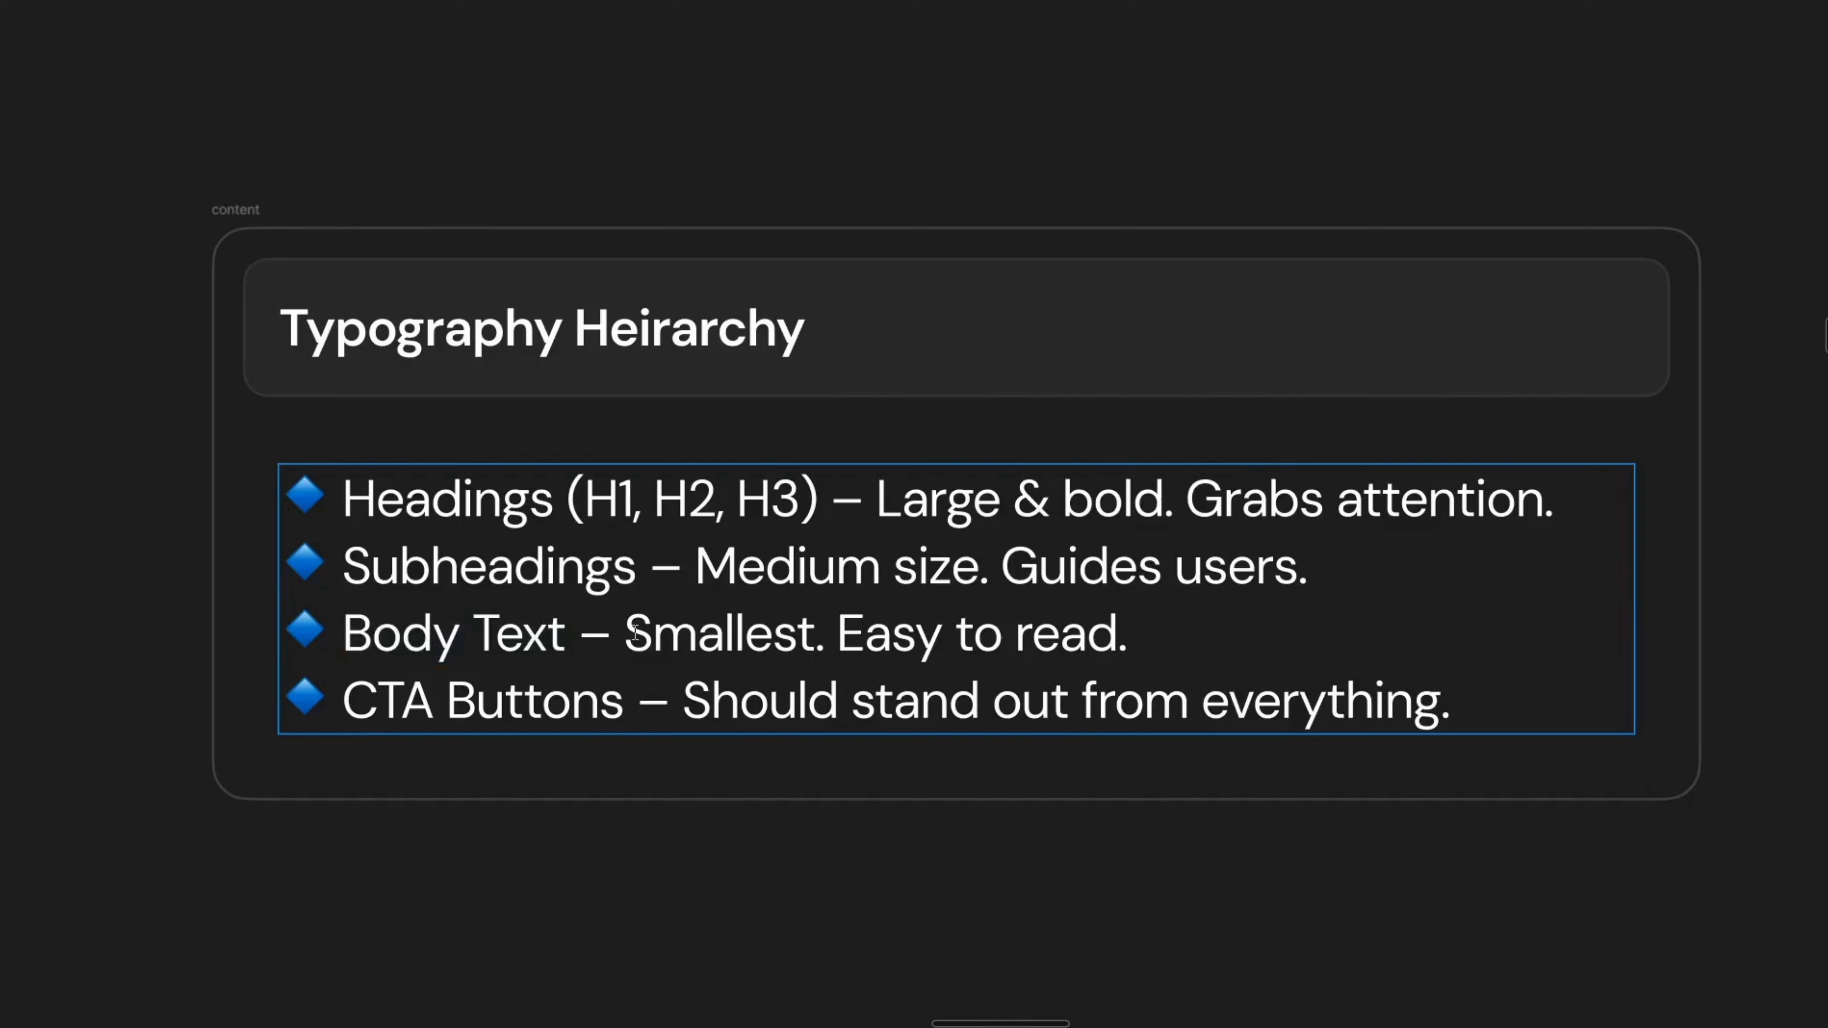
double_click(528, 492)
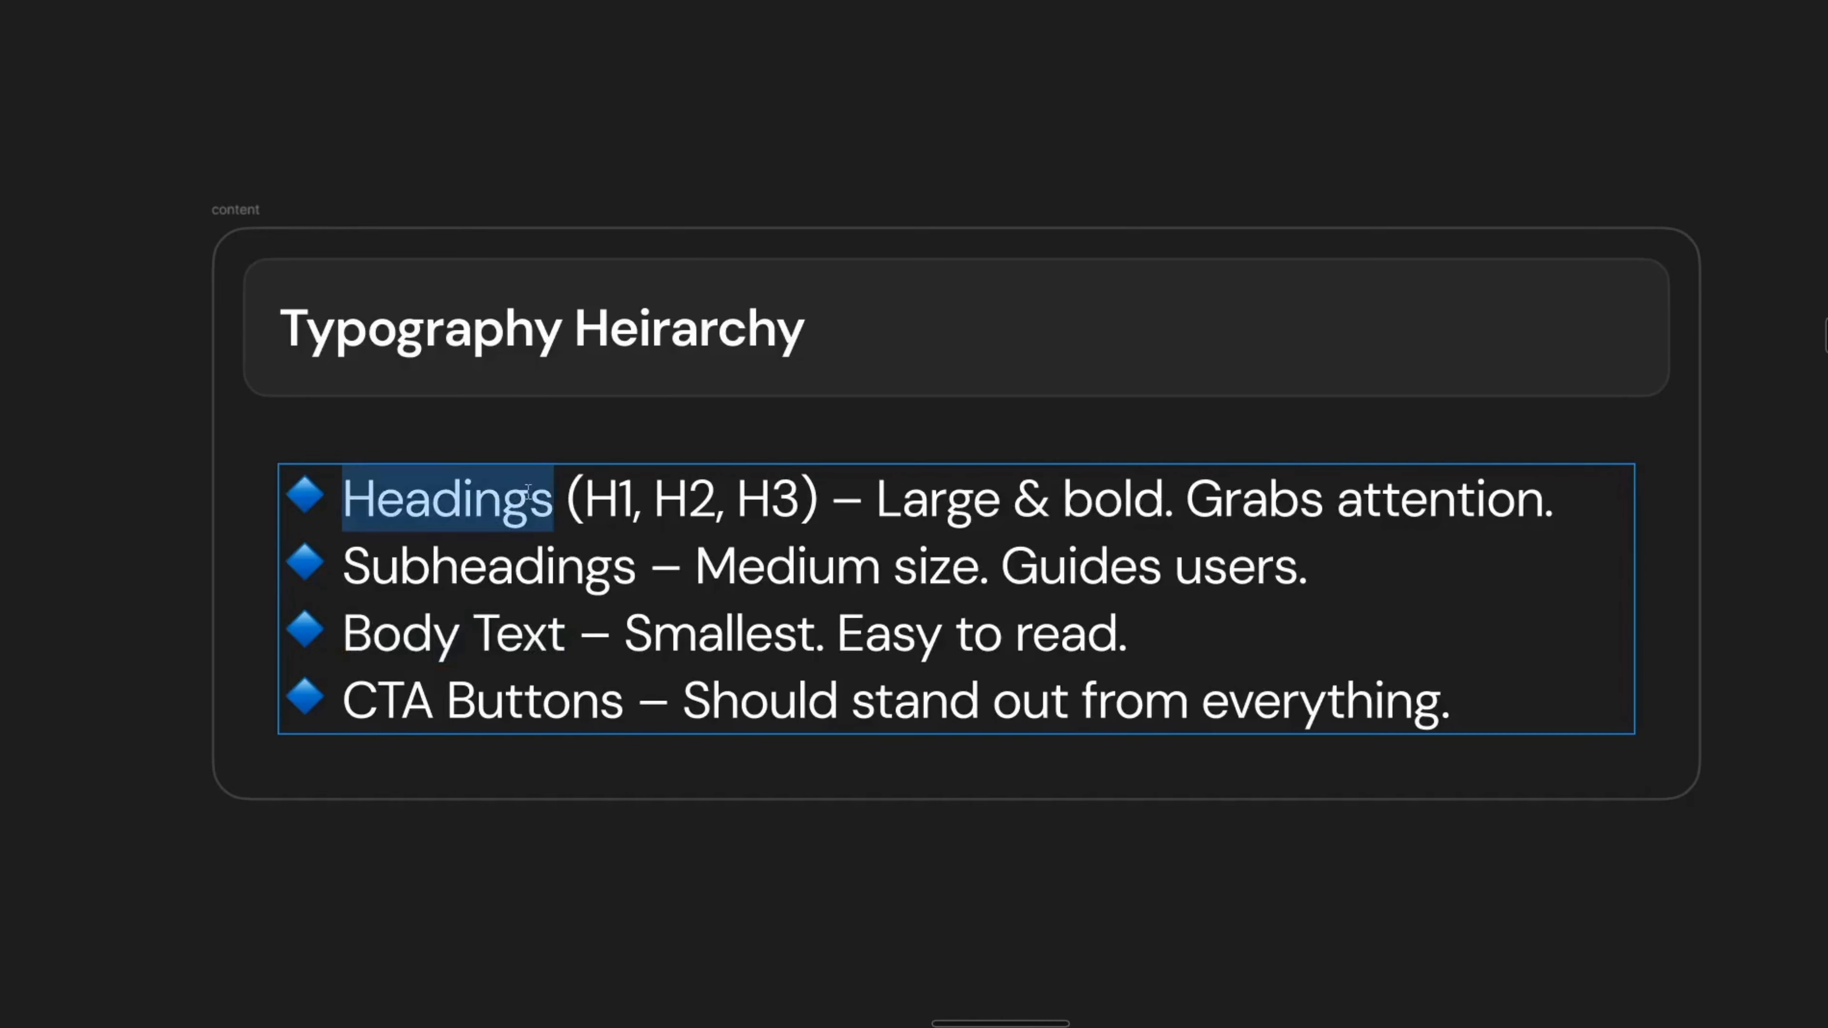
double_click(378, 702)
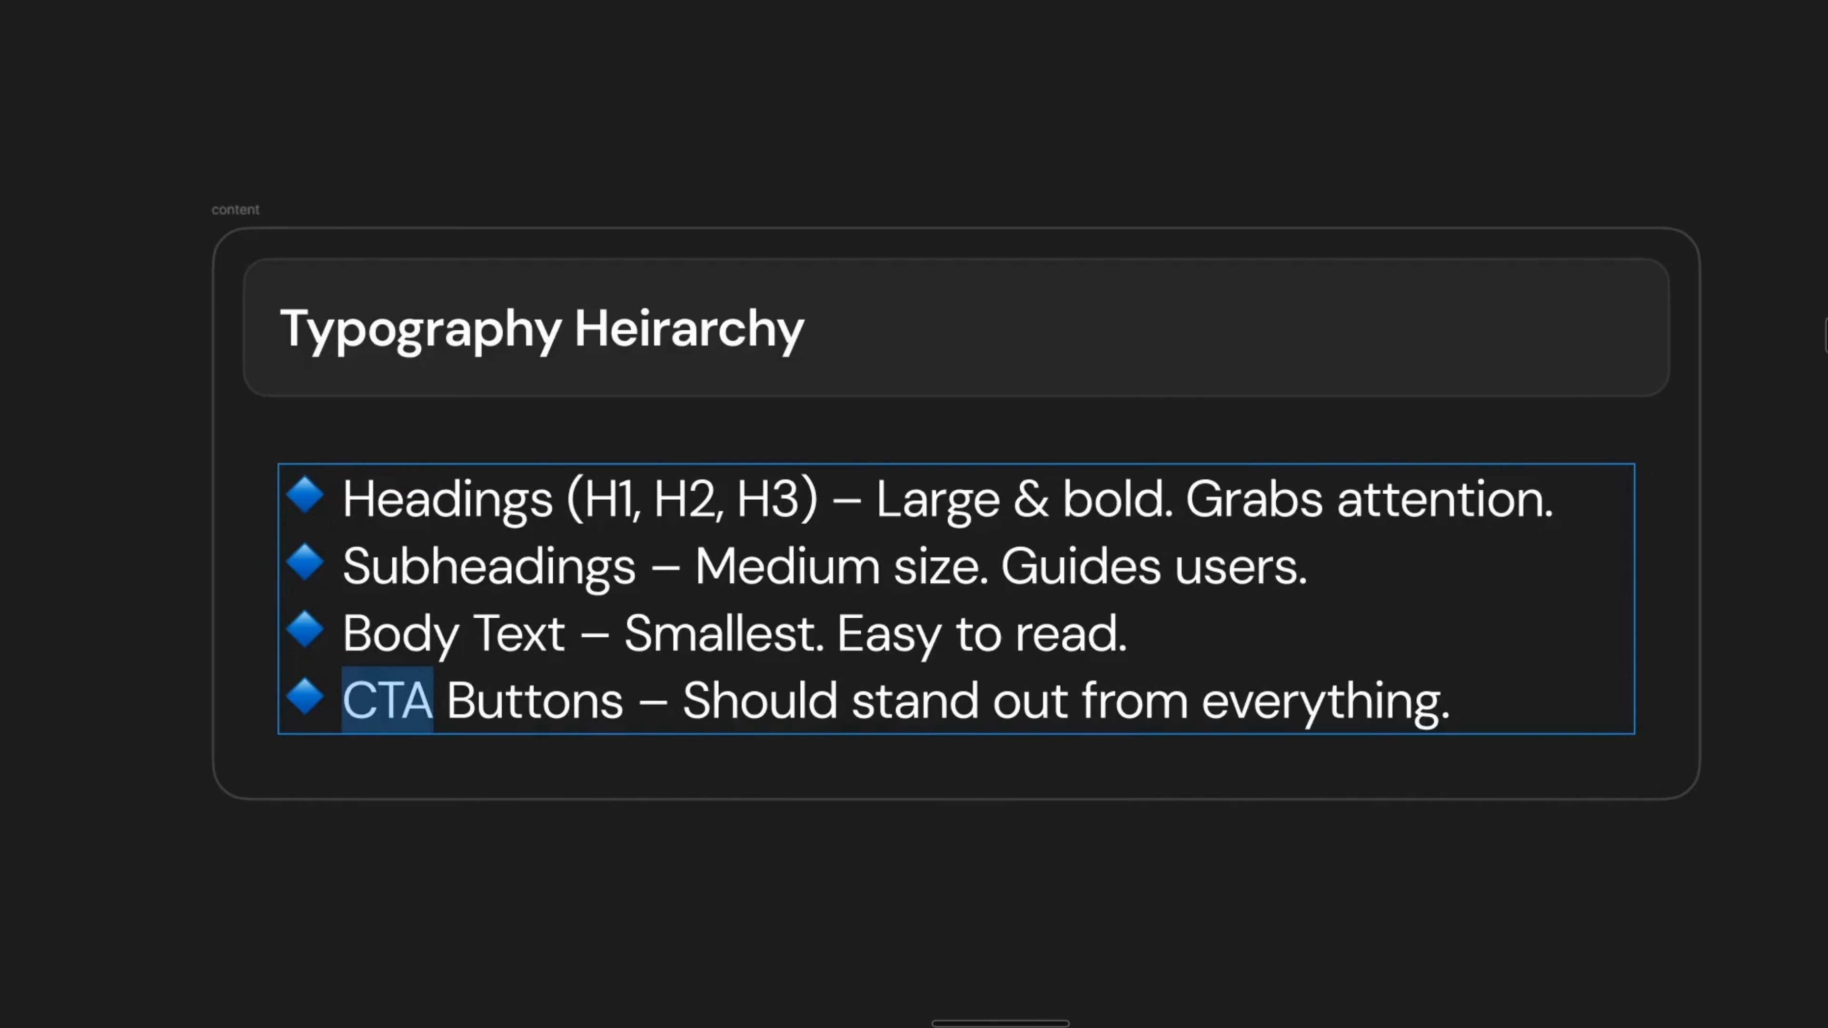
double_click(1325, 702)
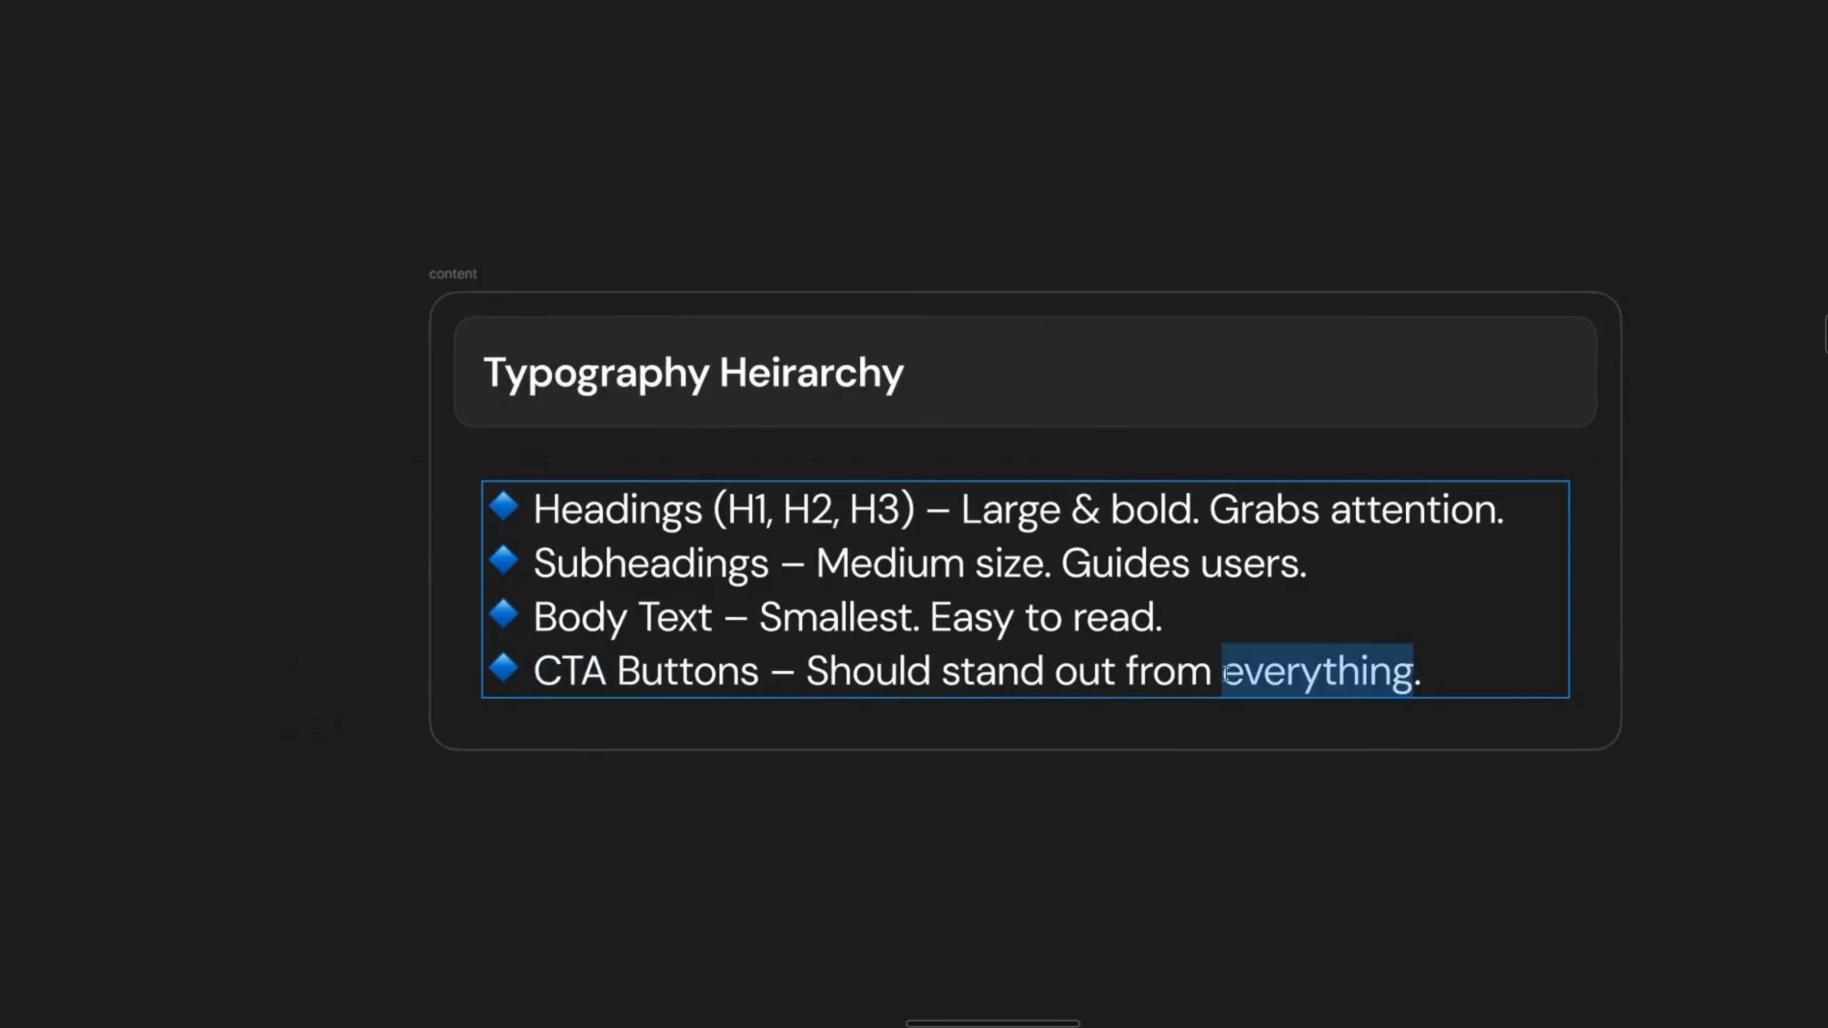
Step: Highlight more phrases in the hierarchy list and bring the Line Height, Letter Spacing & Readability slide into view
key("Escape")
left_click(1183, 750)
scroll(1252, 620, "down", 3)
left_click_drag(1252, 620, 829, 673)
left_click_drag(1441, 616, 600, 585)
scroll(1308, 562, "up", 2)
left_click_drag(1308, 562, 1017, 581)
scroll(833, 538, "up", 4)
left_click_drag(857, 513, 1011, 339)
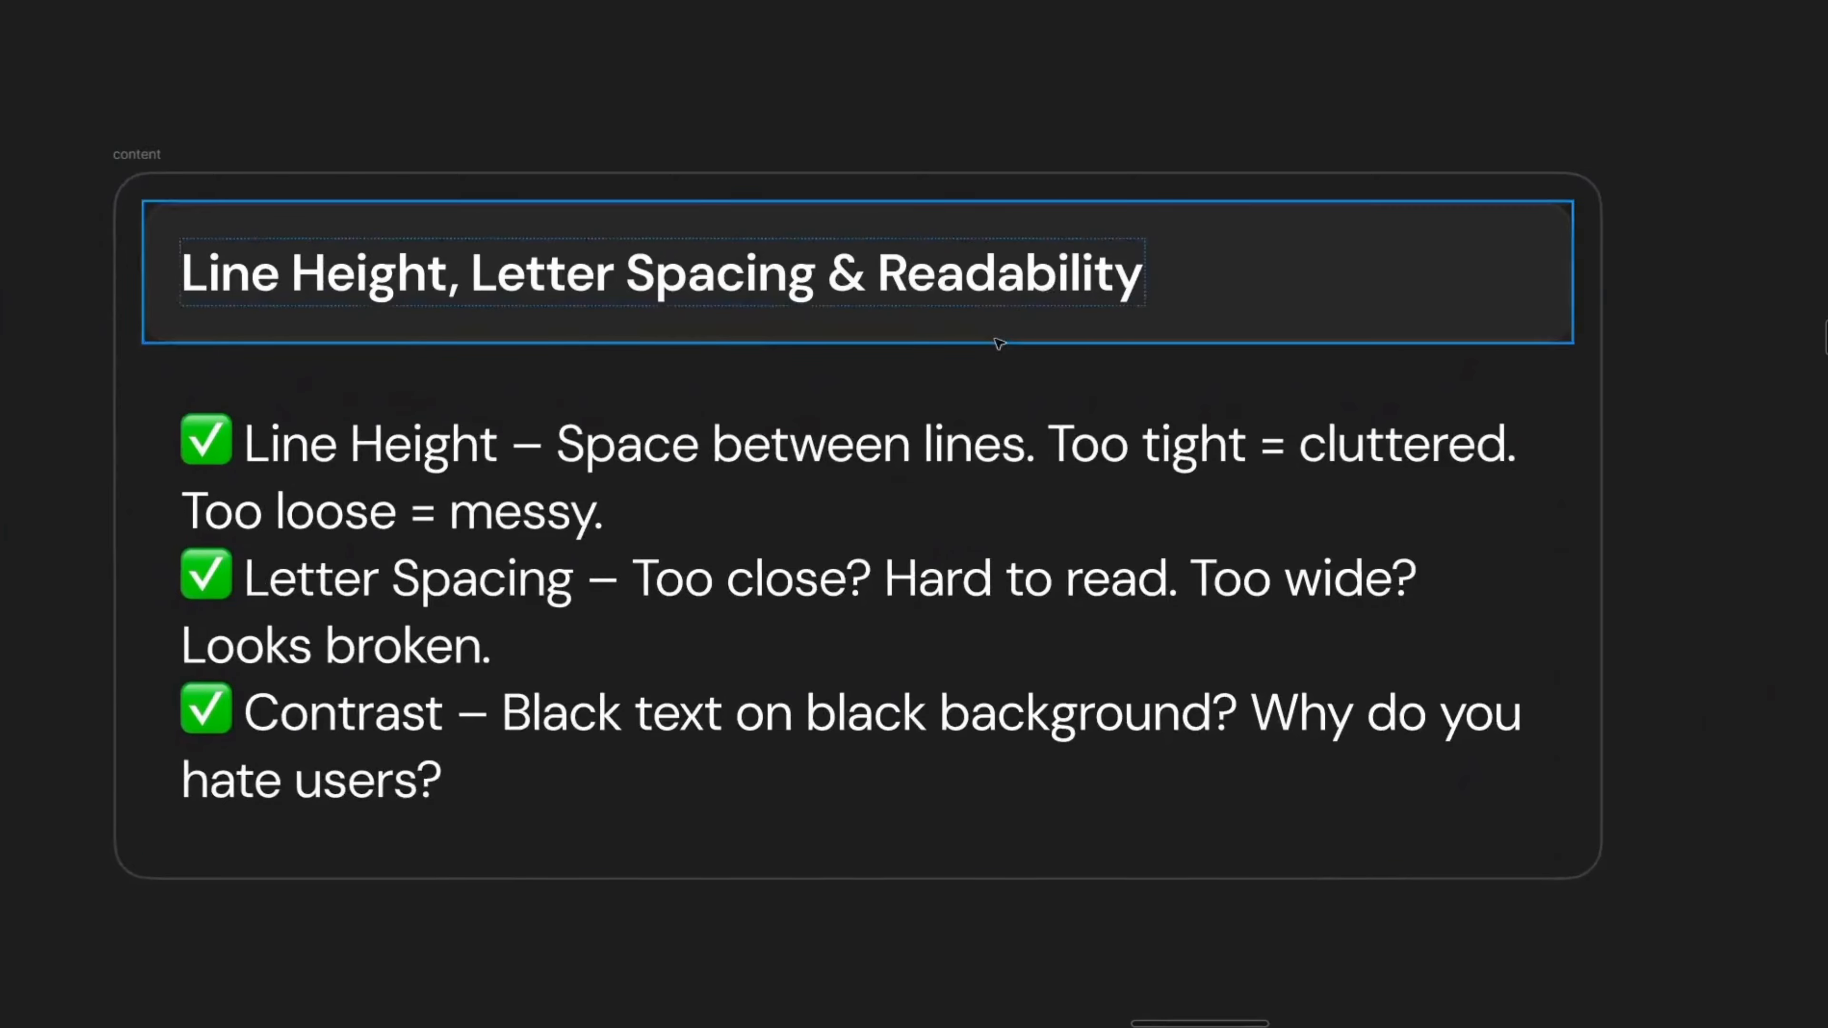
Step: Paste a copy of the checklist text below the original inside the content frame and select all of its text
left_click(613, 470)
scroll(612, 469, "down", 2)
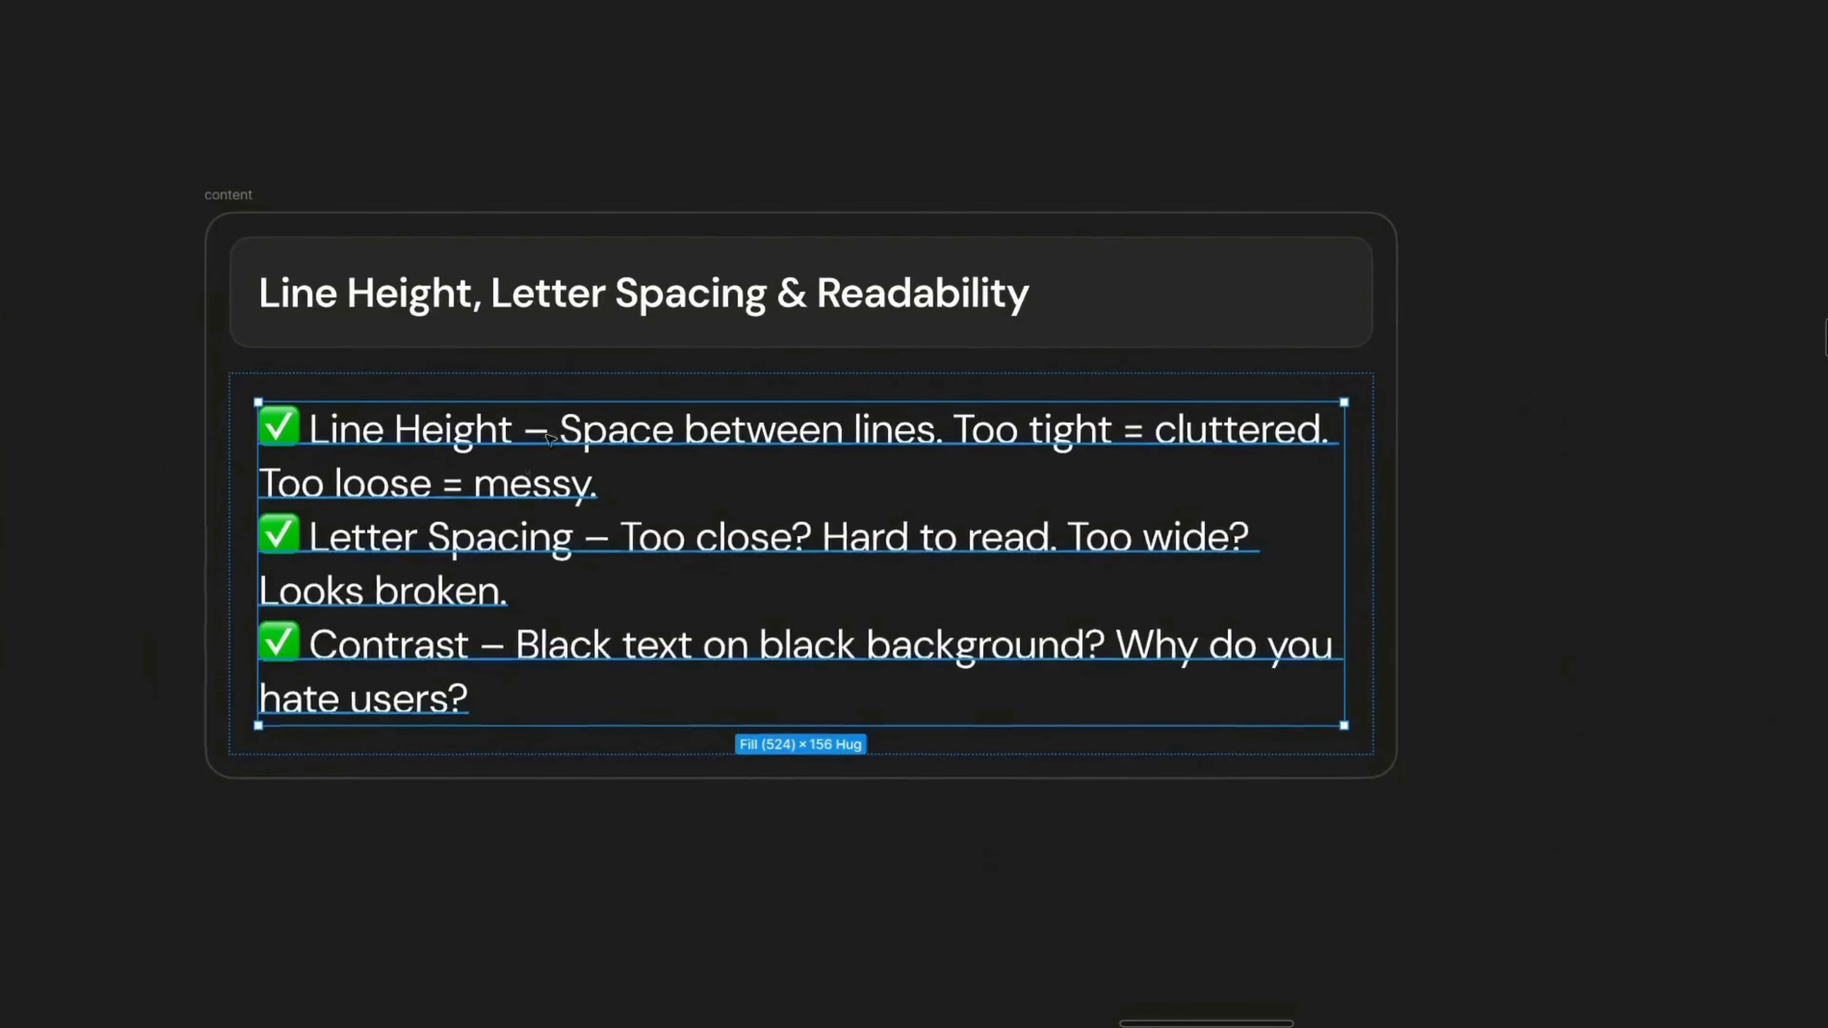
left_click(538, 769)
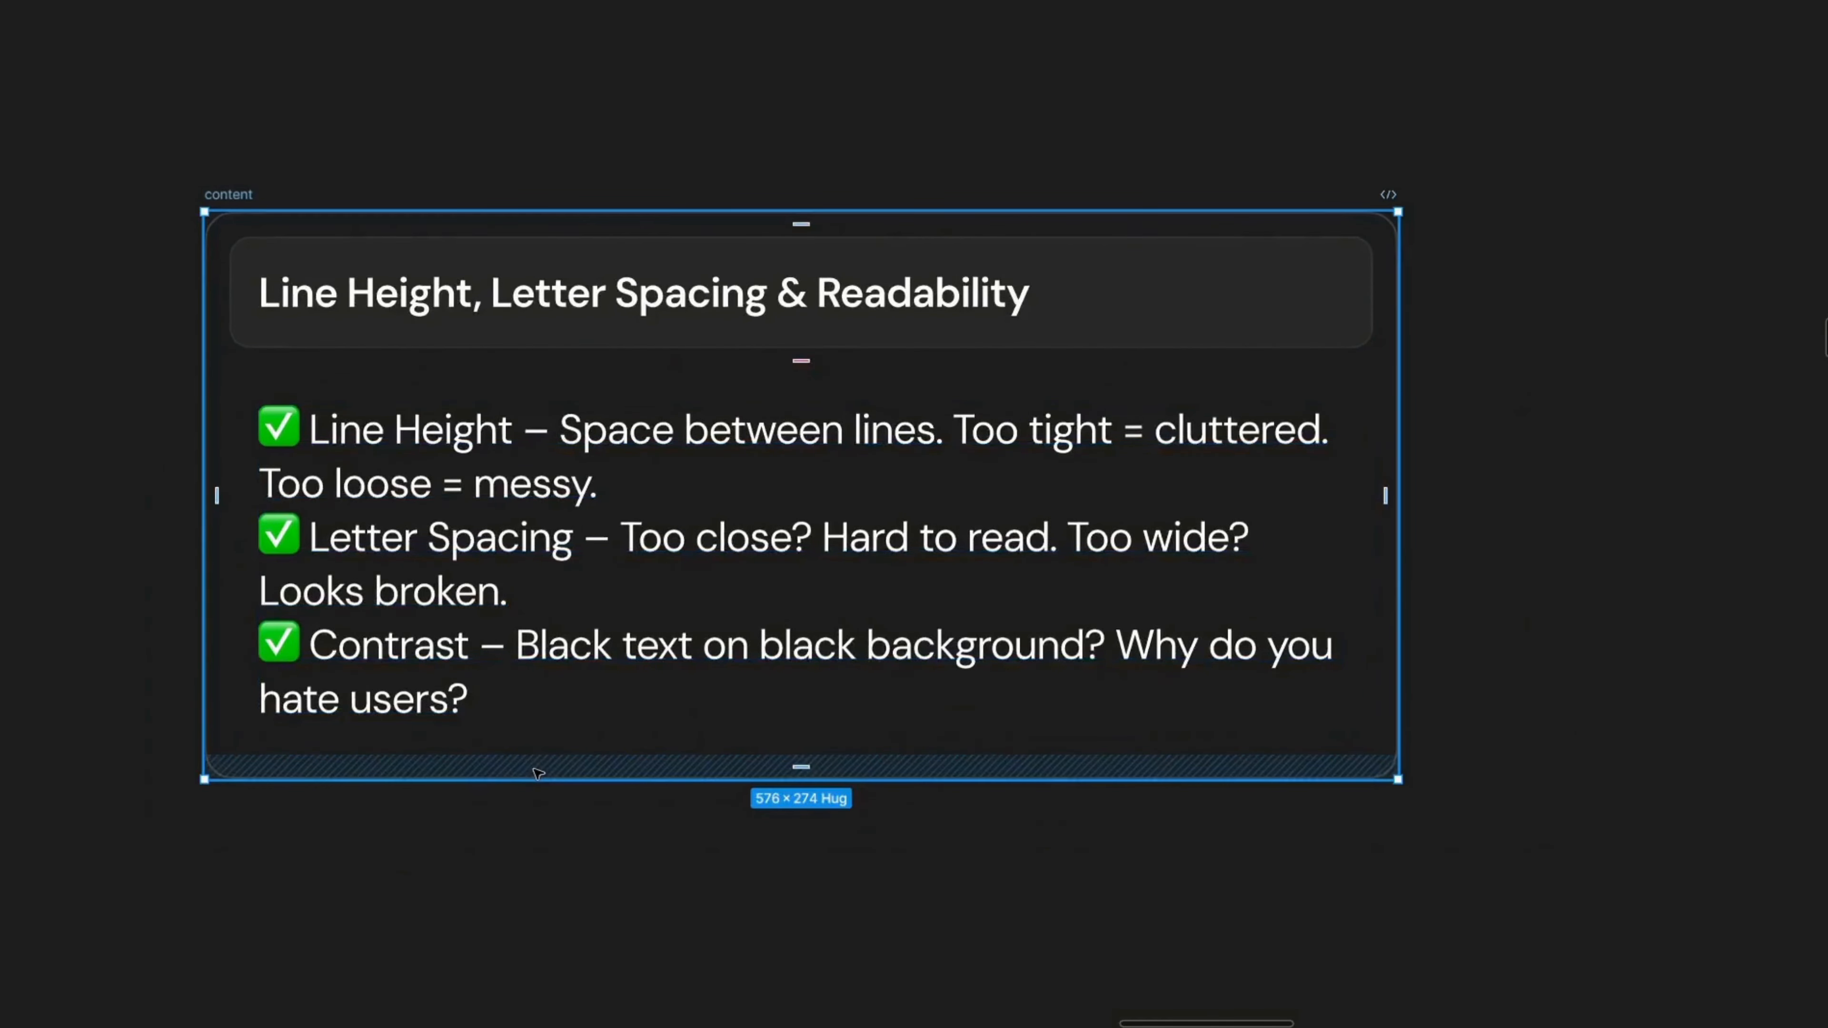
key("ctrl+v")
left_click_drag(447, 844, 516, 670)
key("Return")
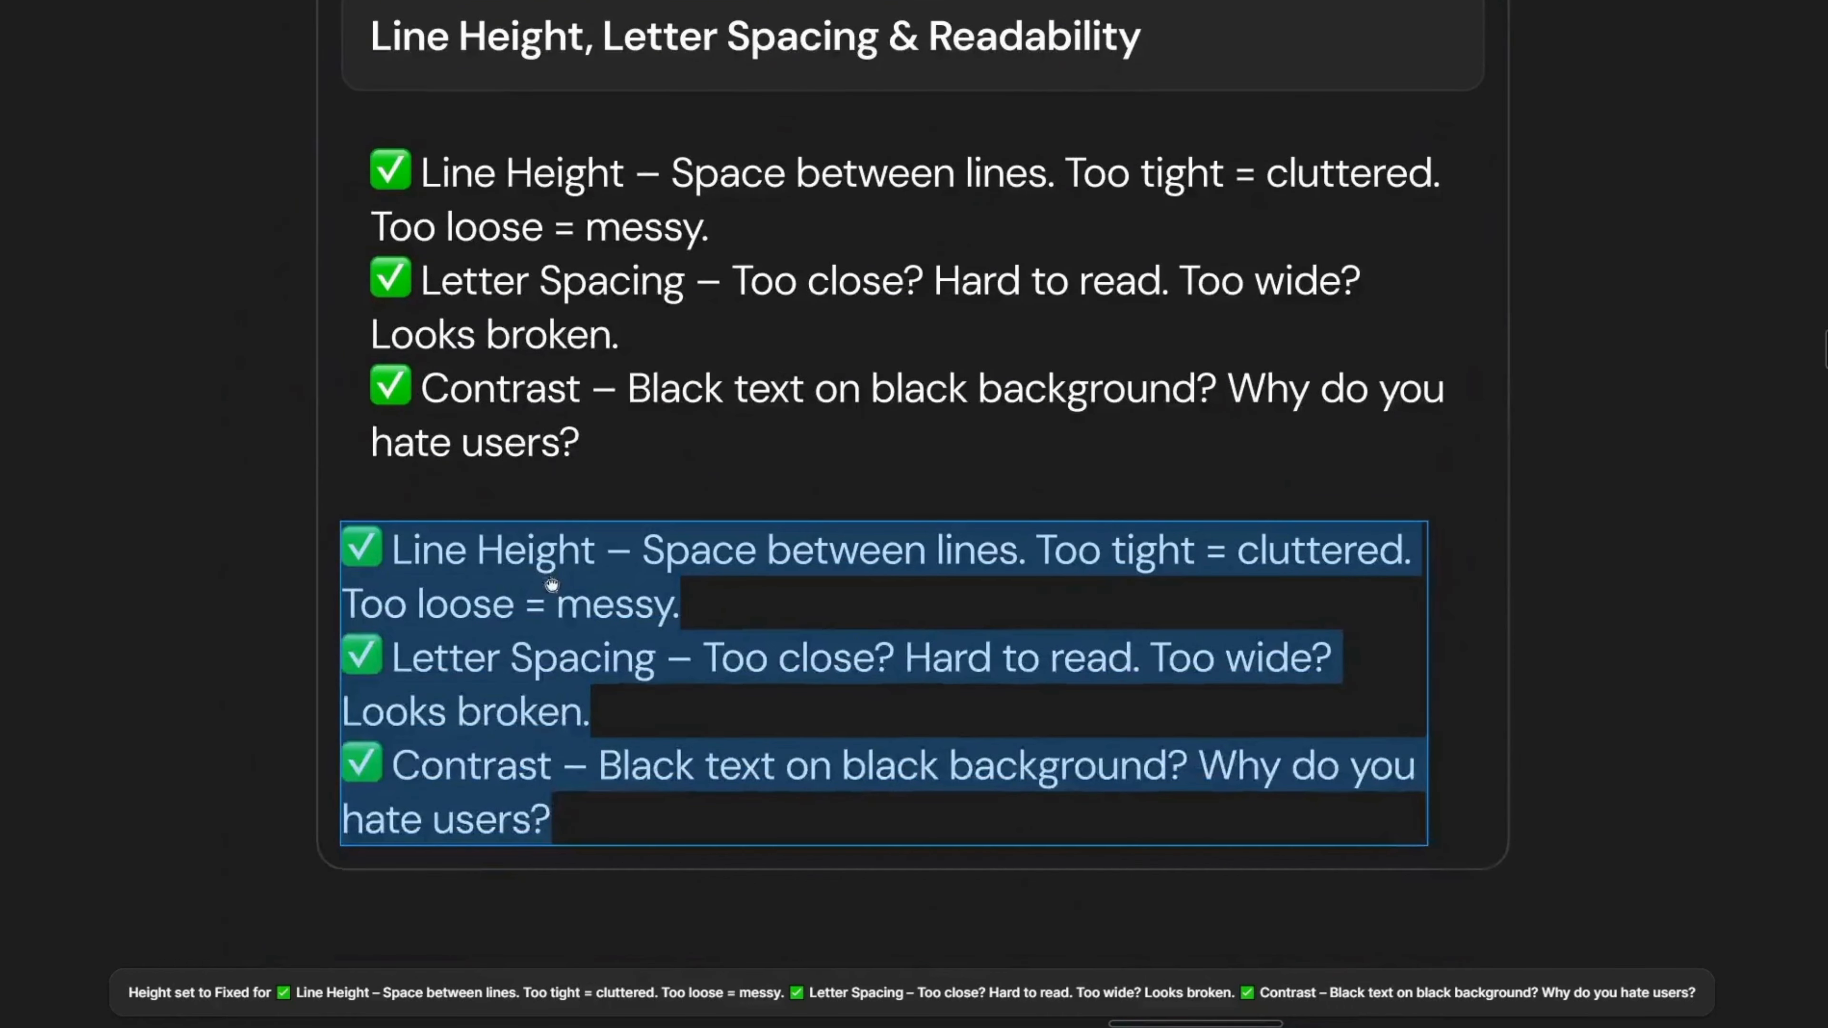
Step: Show the interface and set the copied checklist's line height to 32
scroll(515, 666, "down", 2)
key("ctrl+backslash")
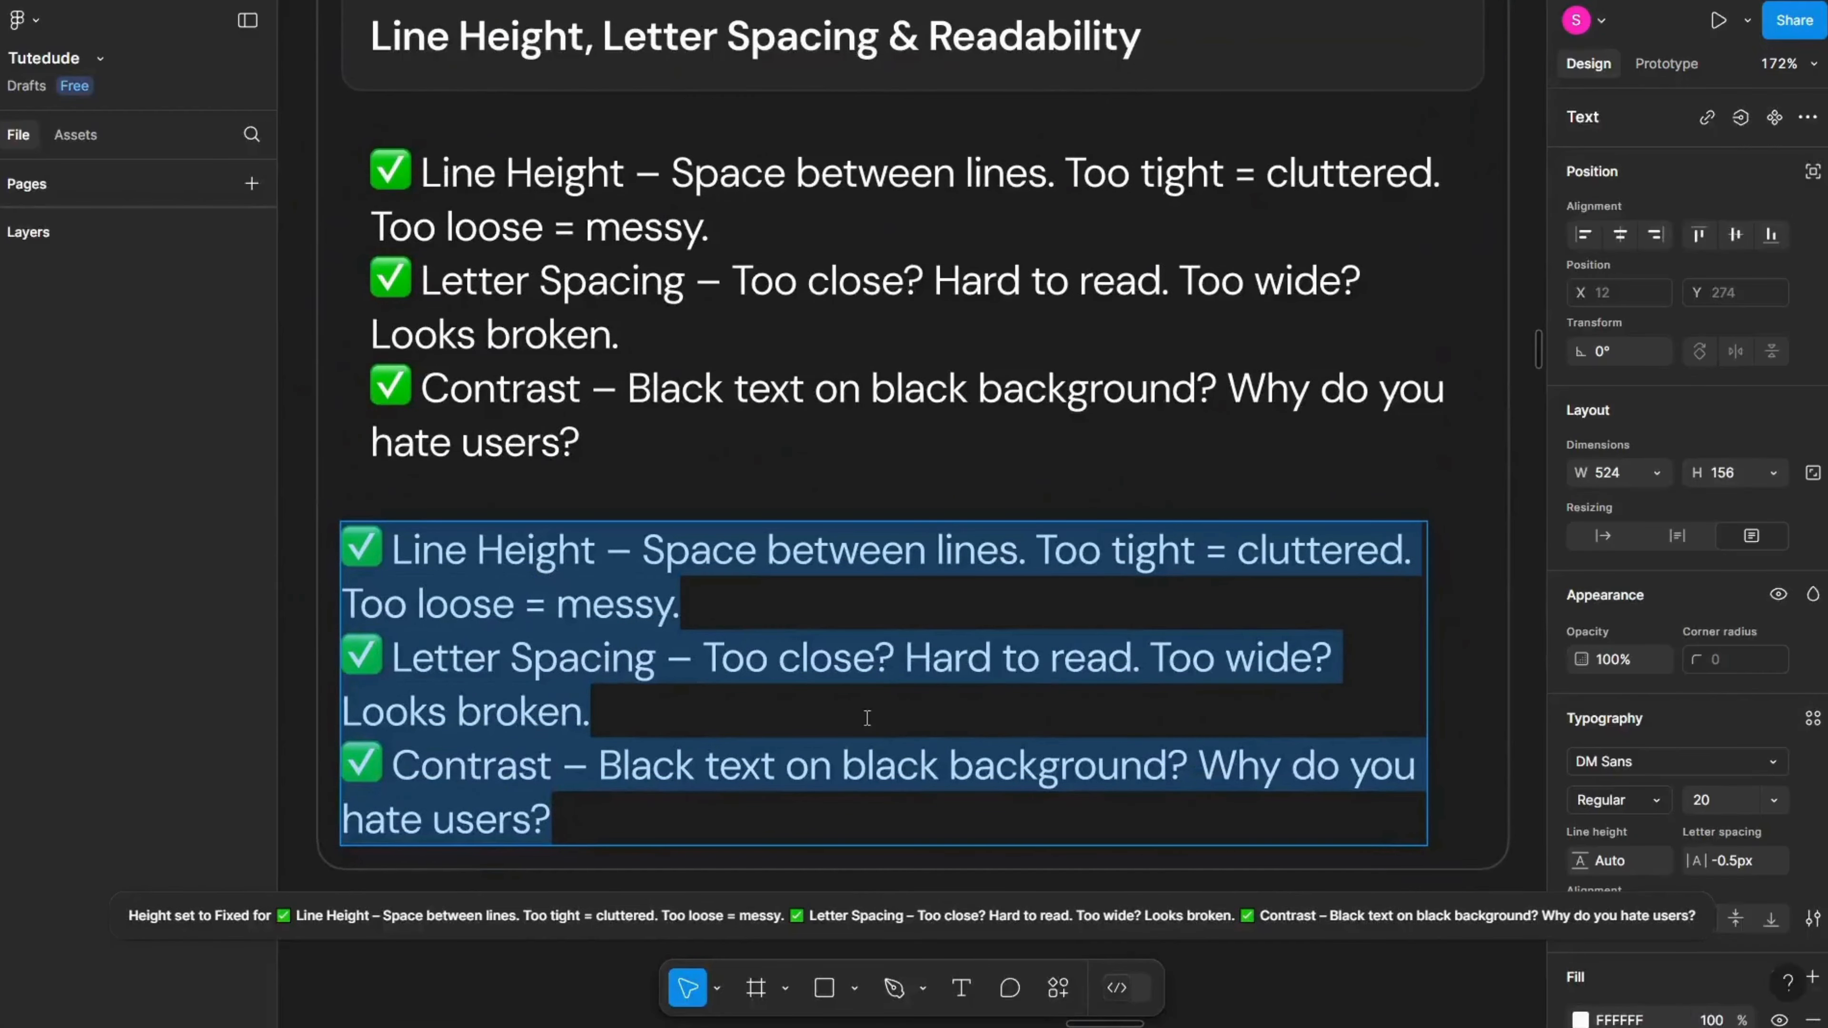
scroll(1740, 541, "down", 3)
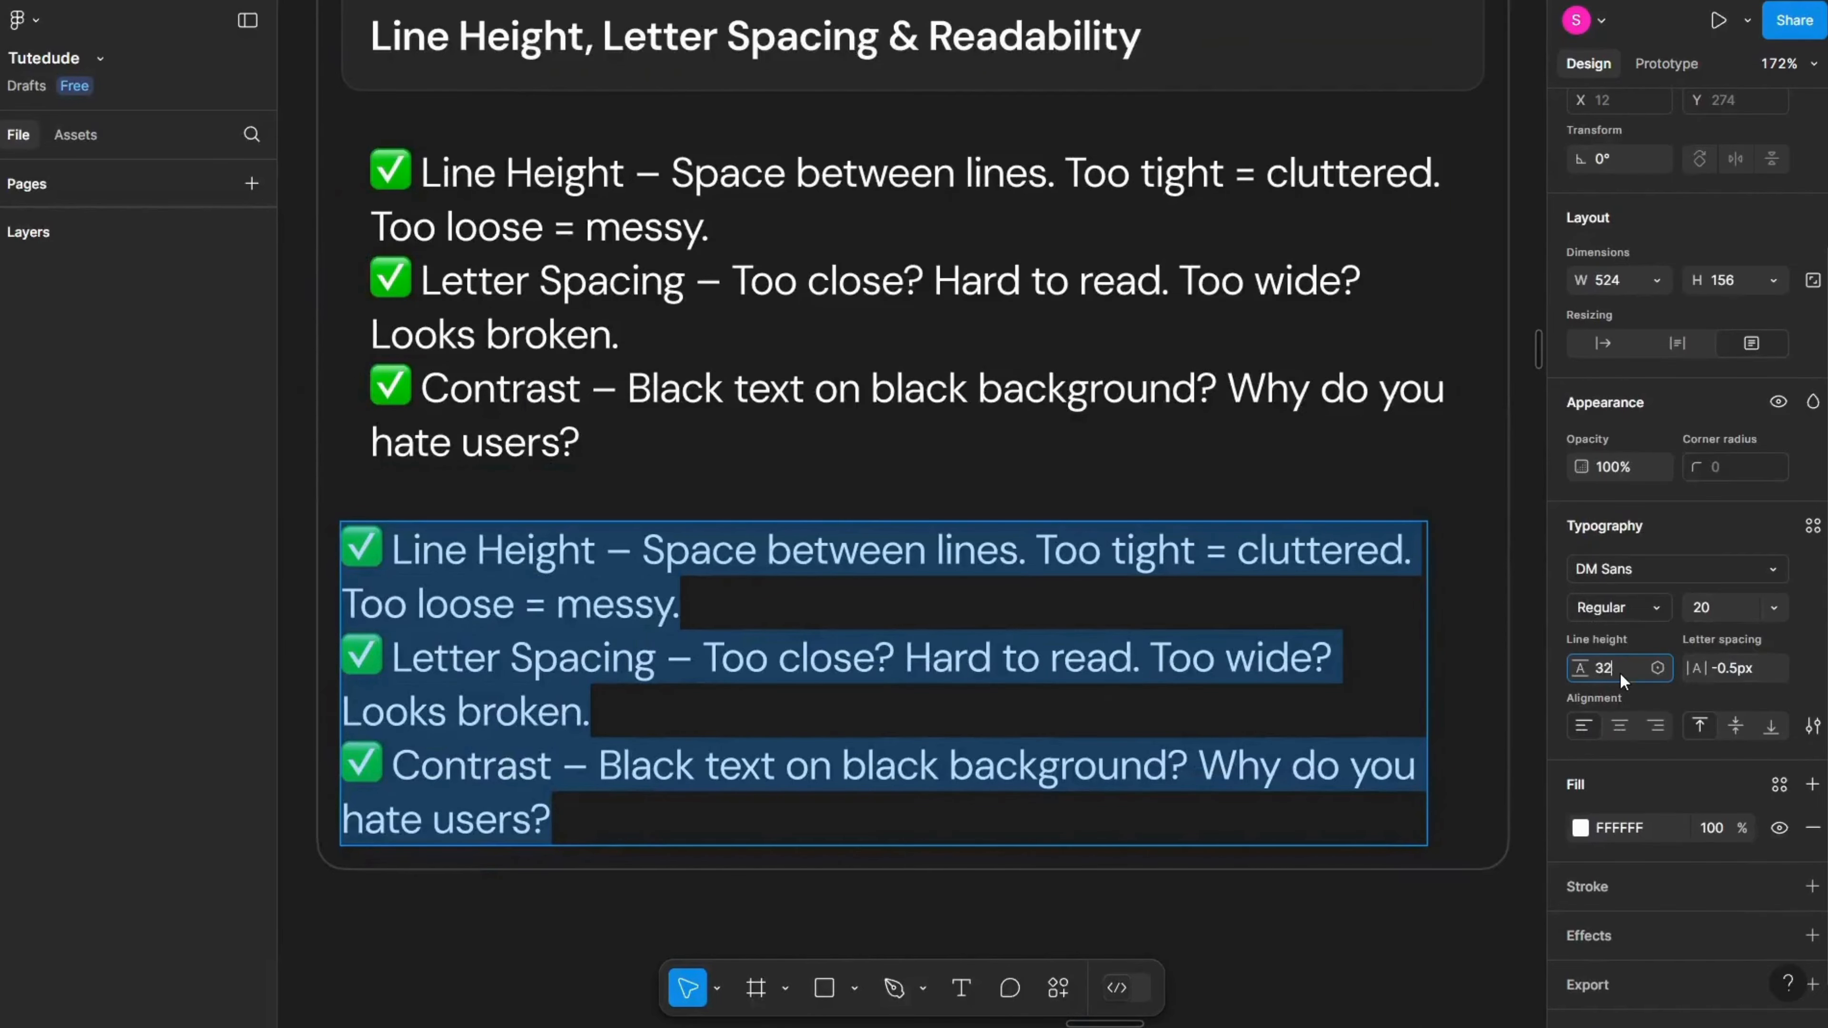
key("Return")
scroll(641, 570, "up", 4)
scroll(551, 596, "left", 4)
scroll(551, 596, "down", 3)
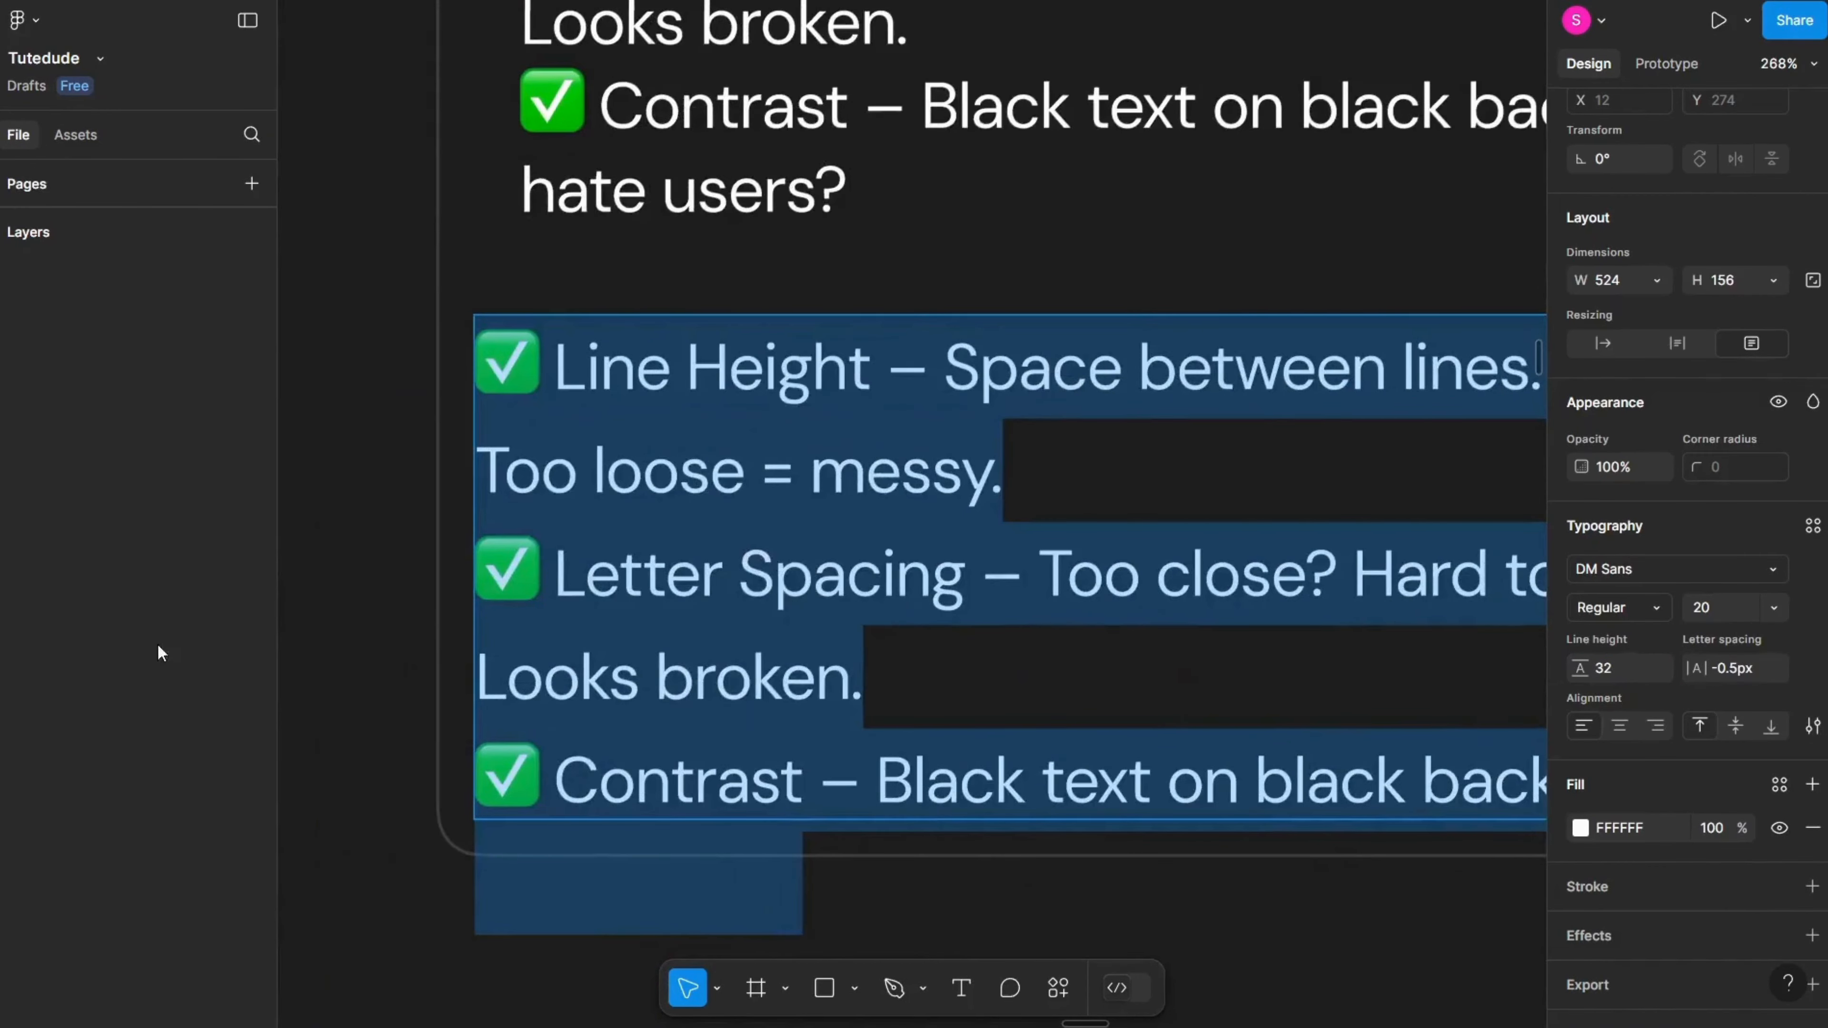
key("Escape")
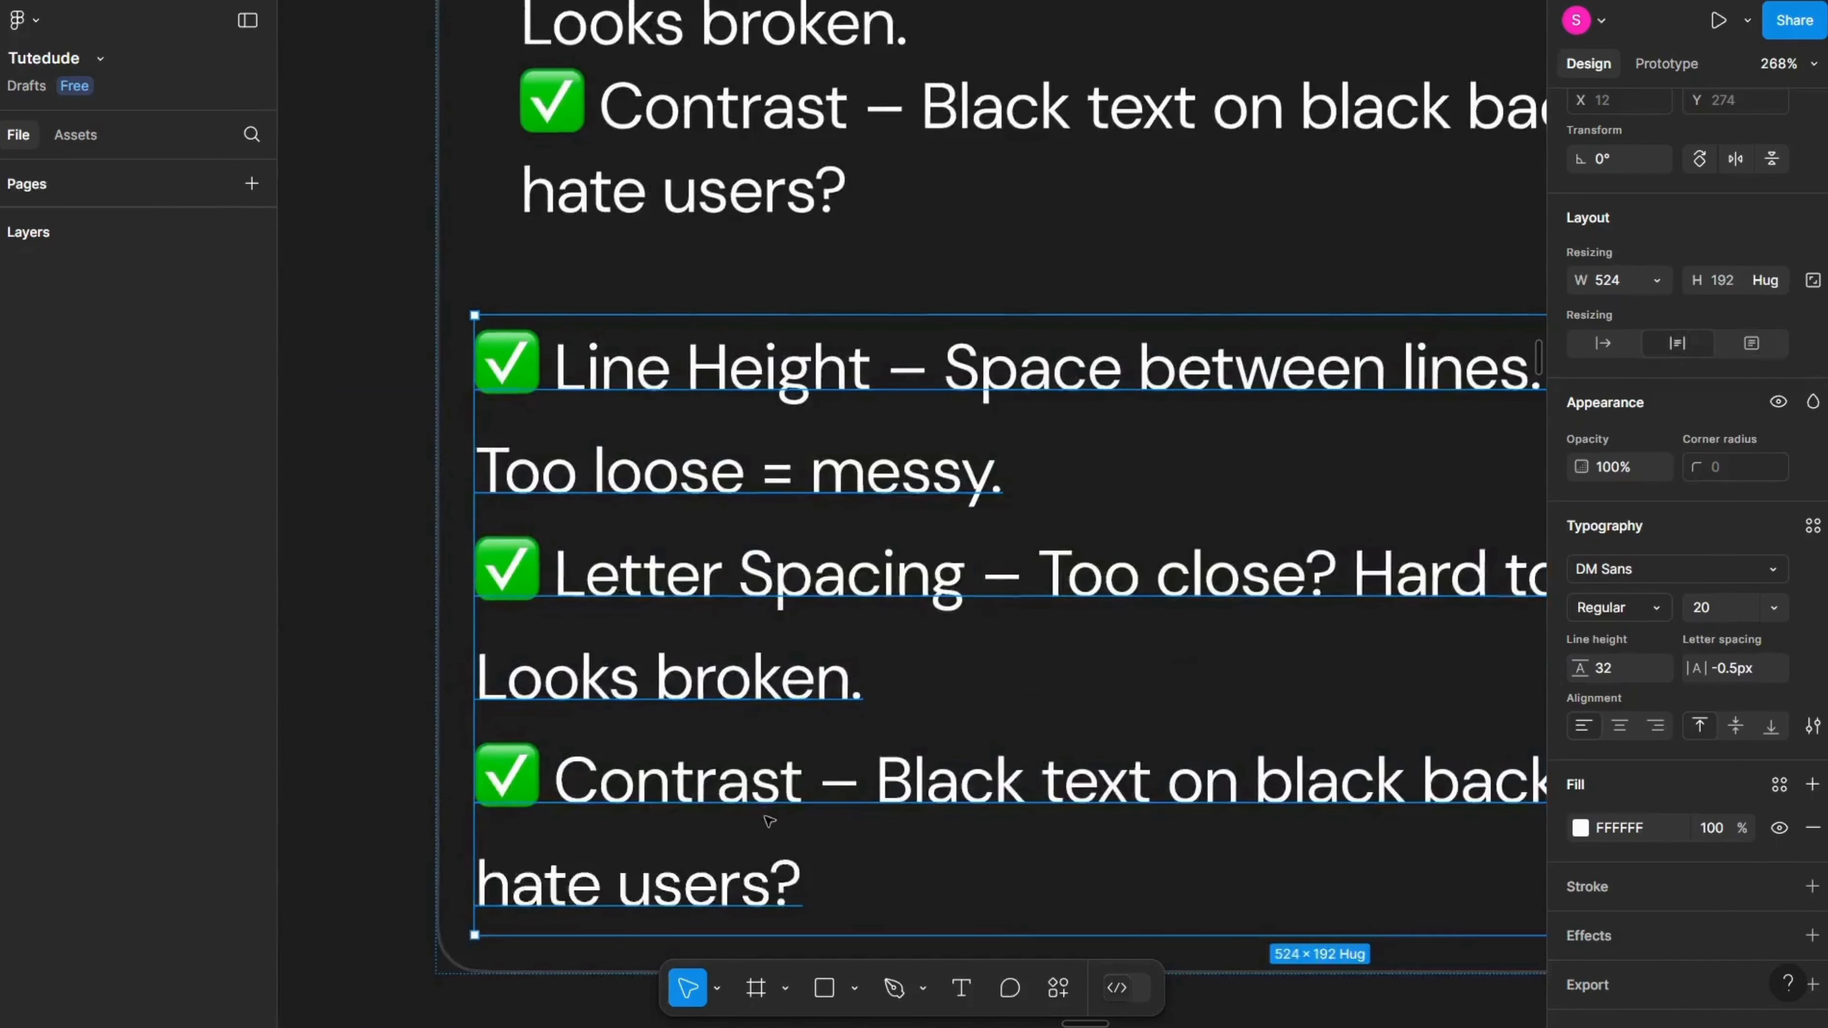
Step: Zoom in and out to examine the spacing between lines of the copied checklist
scroll(490, 292, "up", 3)
scroll(569, 184, "up", 2)
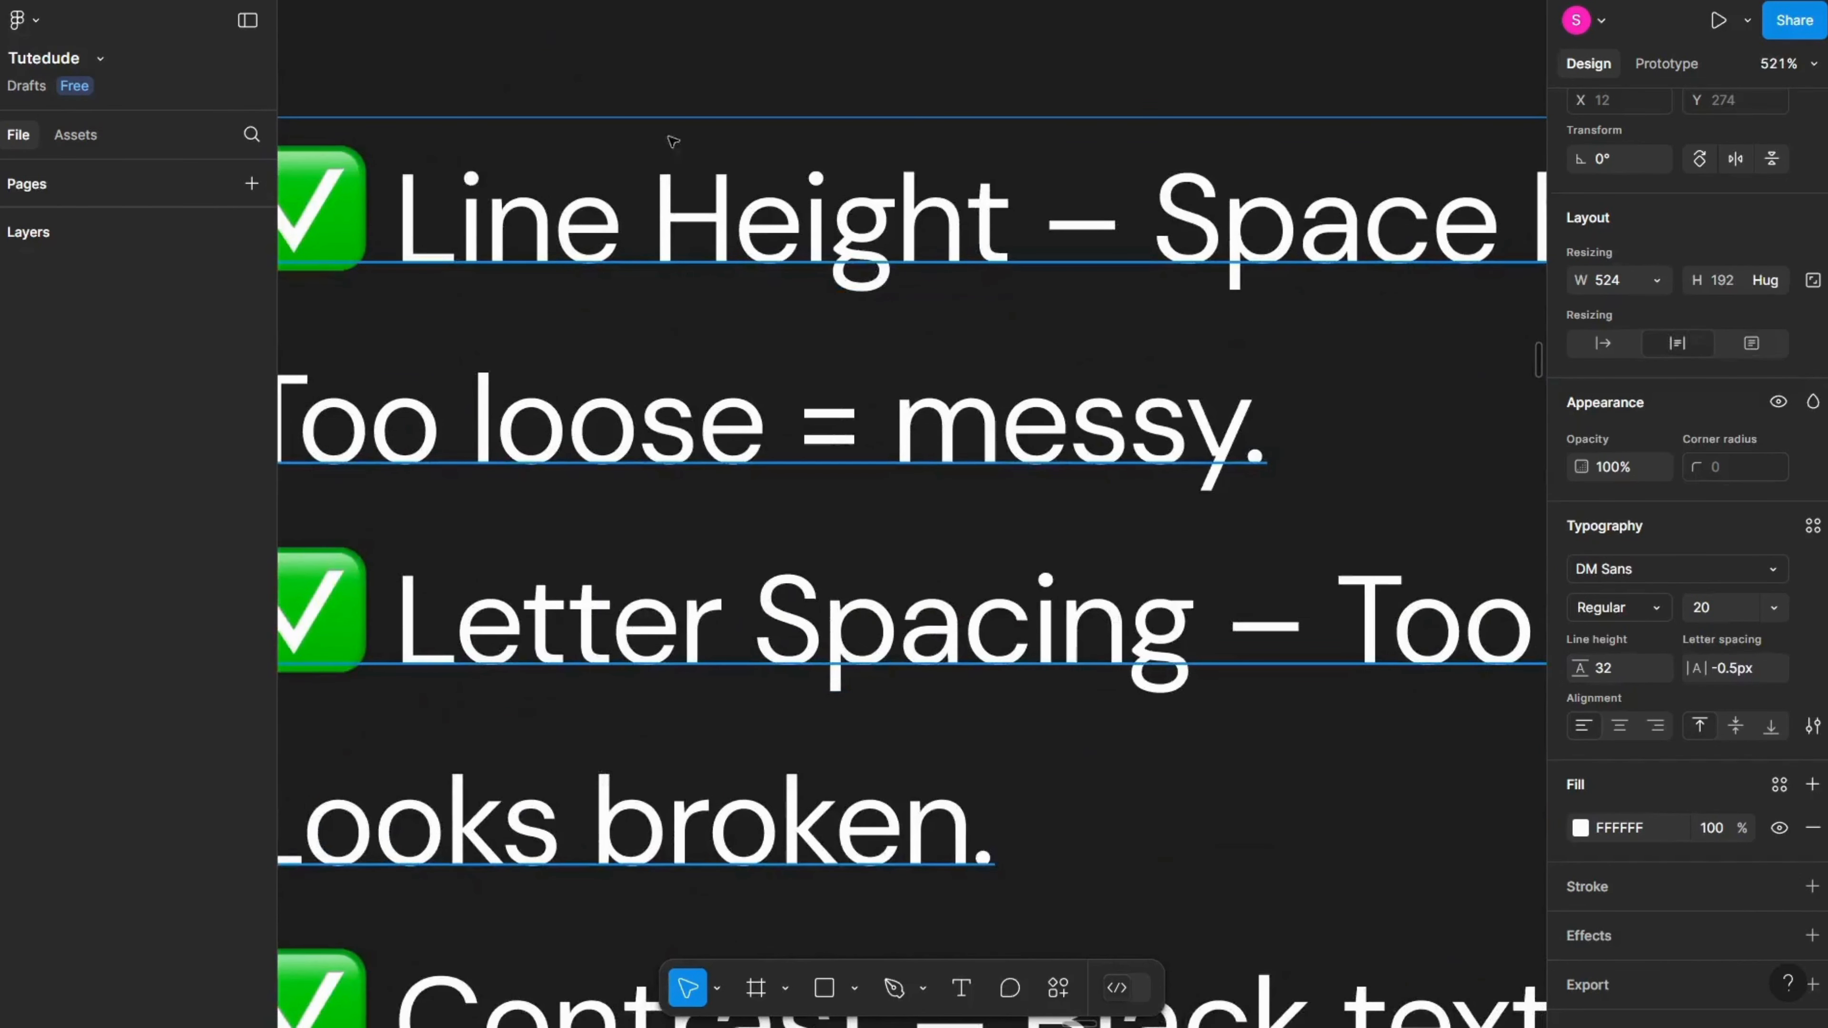
scroll(828, 547, "down", 5)
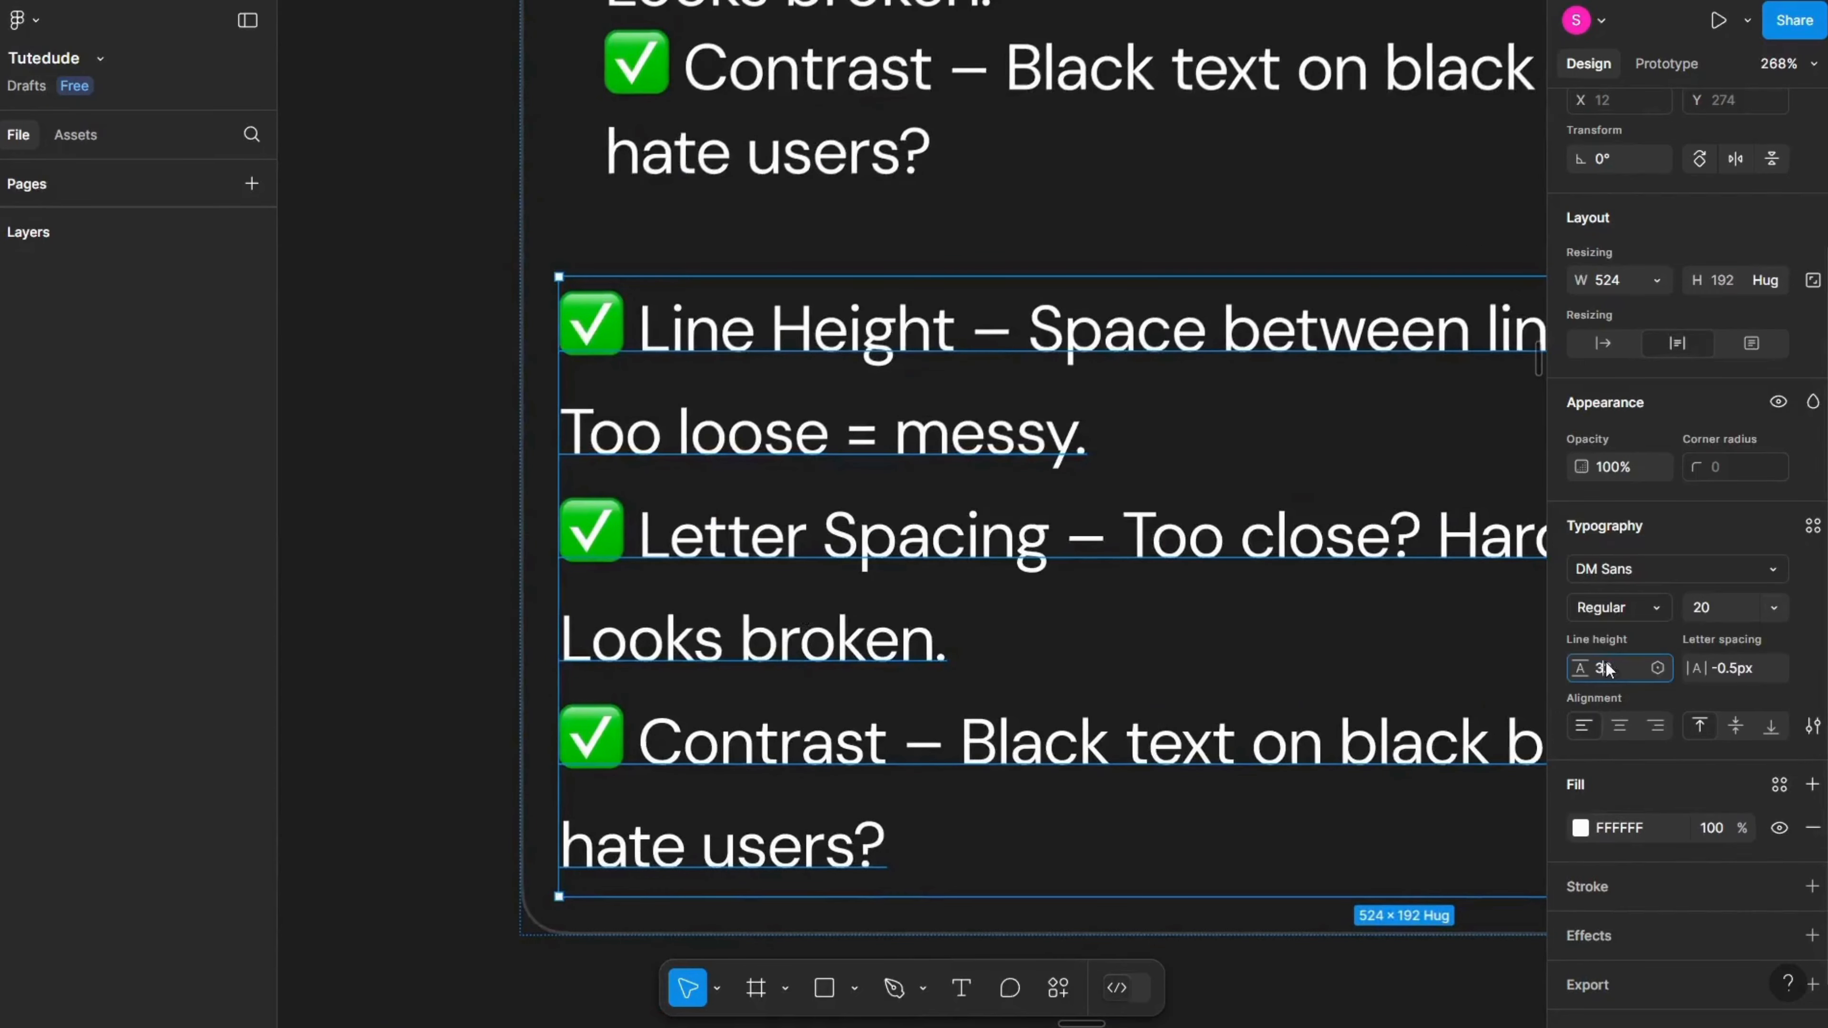
mouse_move(1597, 660)
left_mouse_down()
mouse_move(1662, 664)
mouse_move(1597, 660)
left_mouse_up()
scroll(1081, 592, "down", 5)
scroll(935, 605, "up", 5)
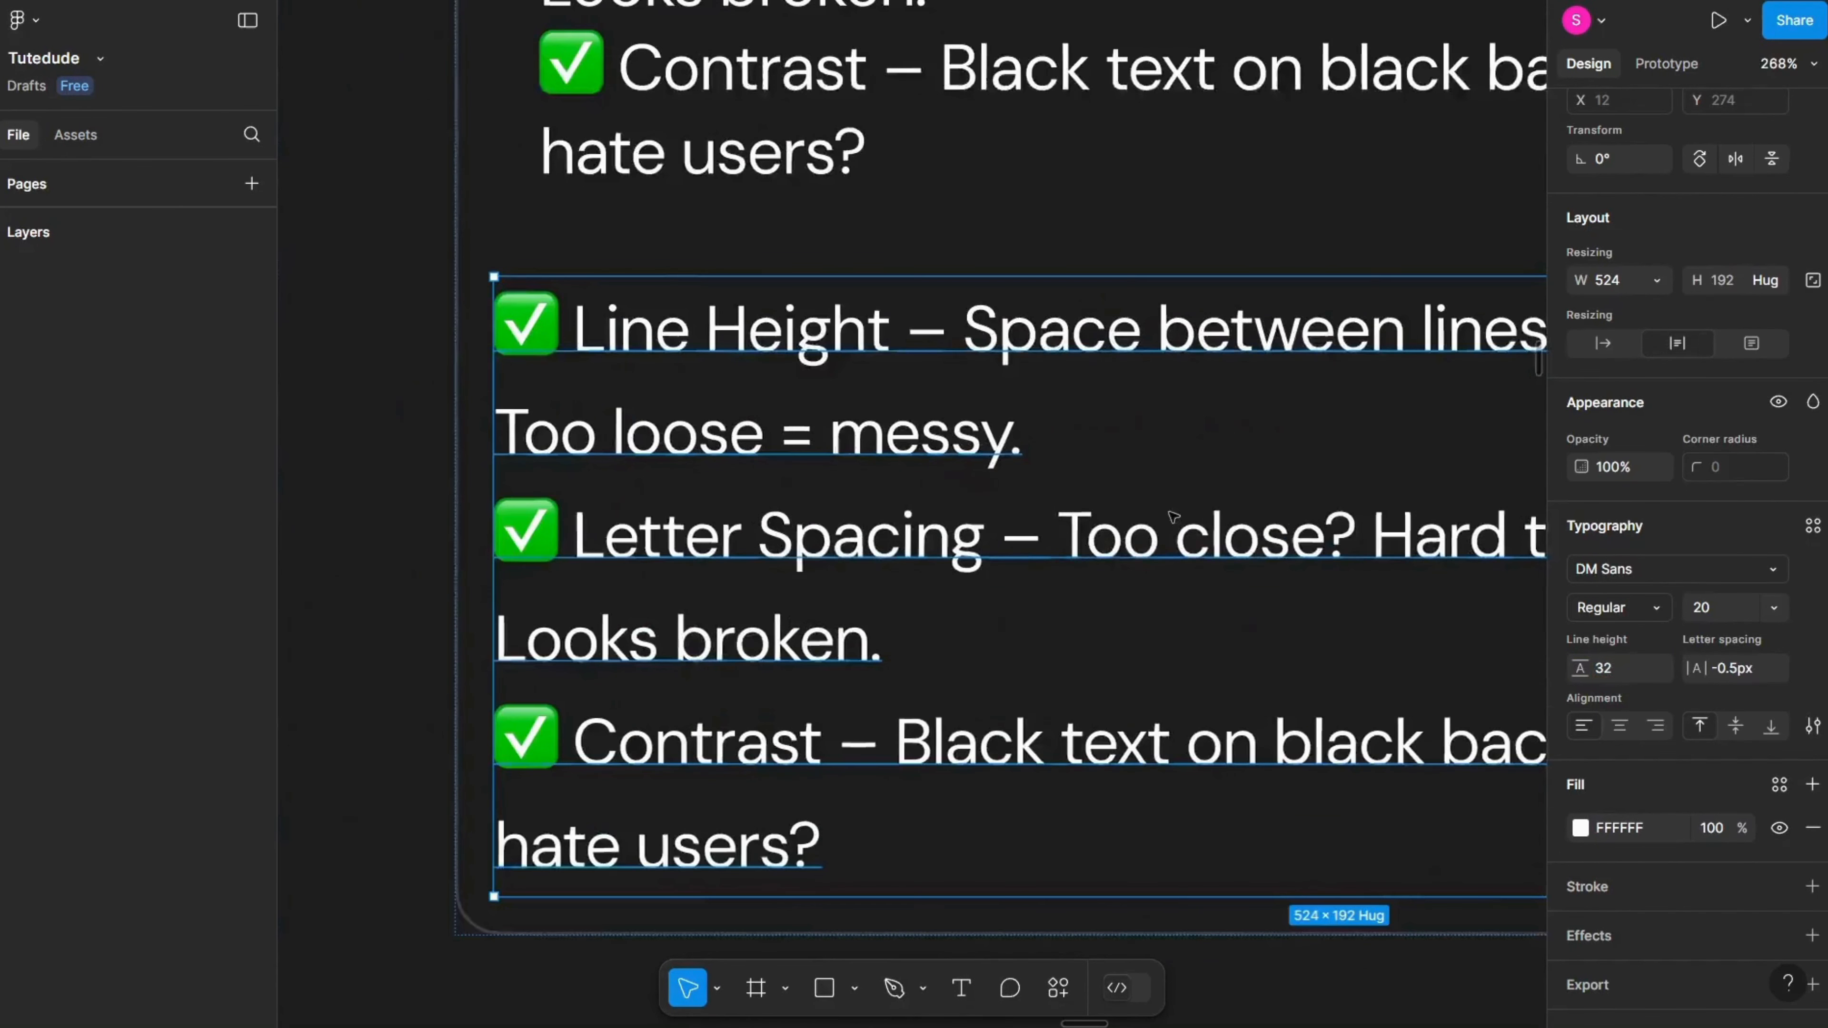
scroll(522, 305, "up", 5)
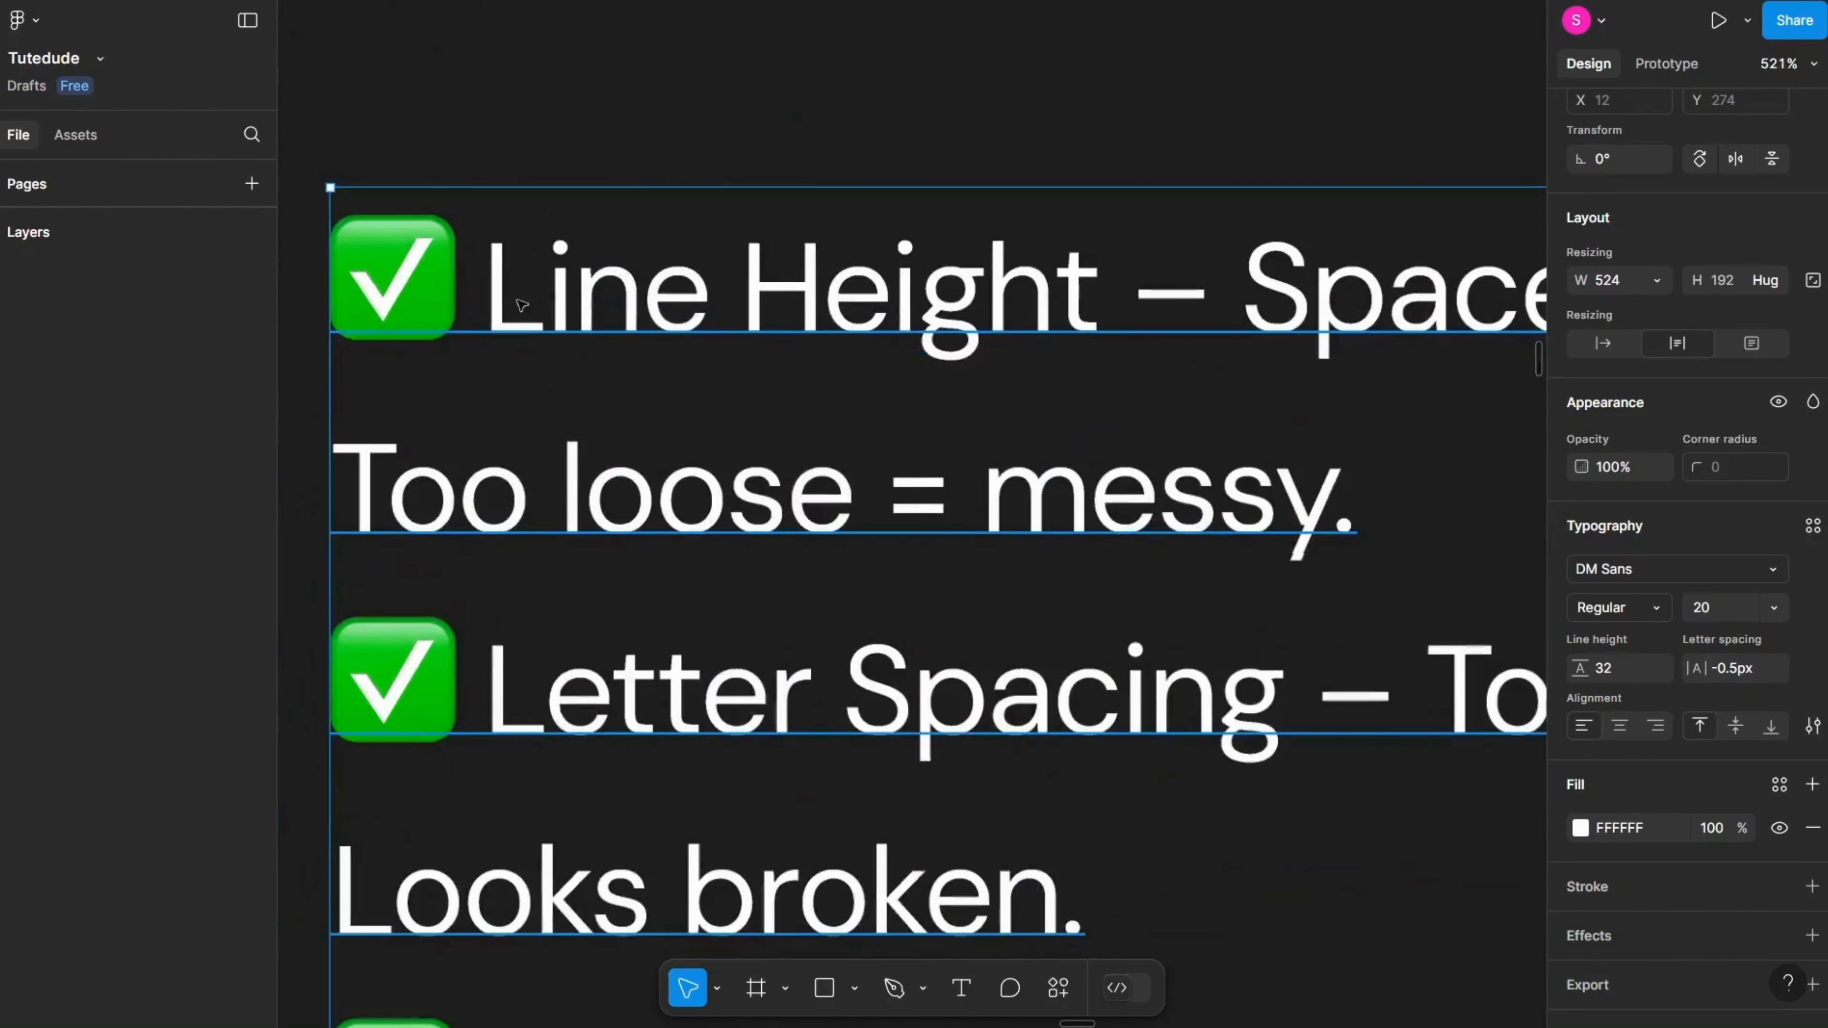
Step: Set the copied checklist's letter spacing to -3px and delete the copy
mouse_move(1695, 667)
left_mouse_down()
mouse_move(1803, 662)
mouse_move(1688, 652)
left_mouse_up()
scroll(675, 646, "down", 3)
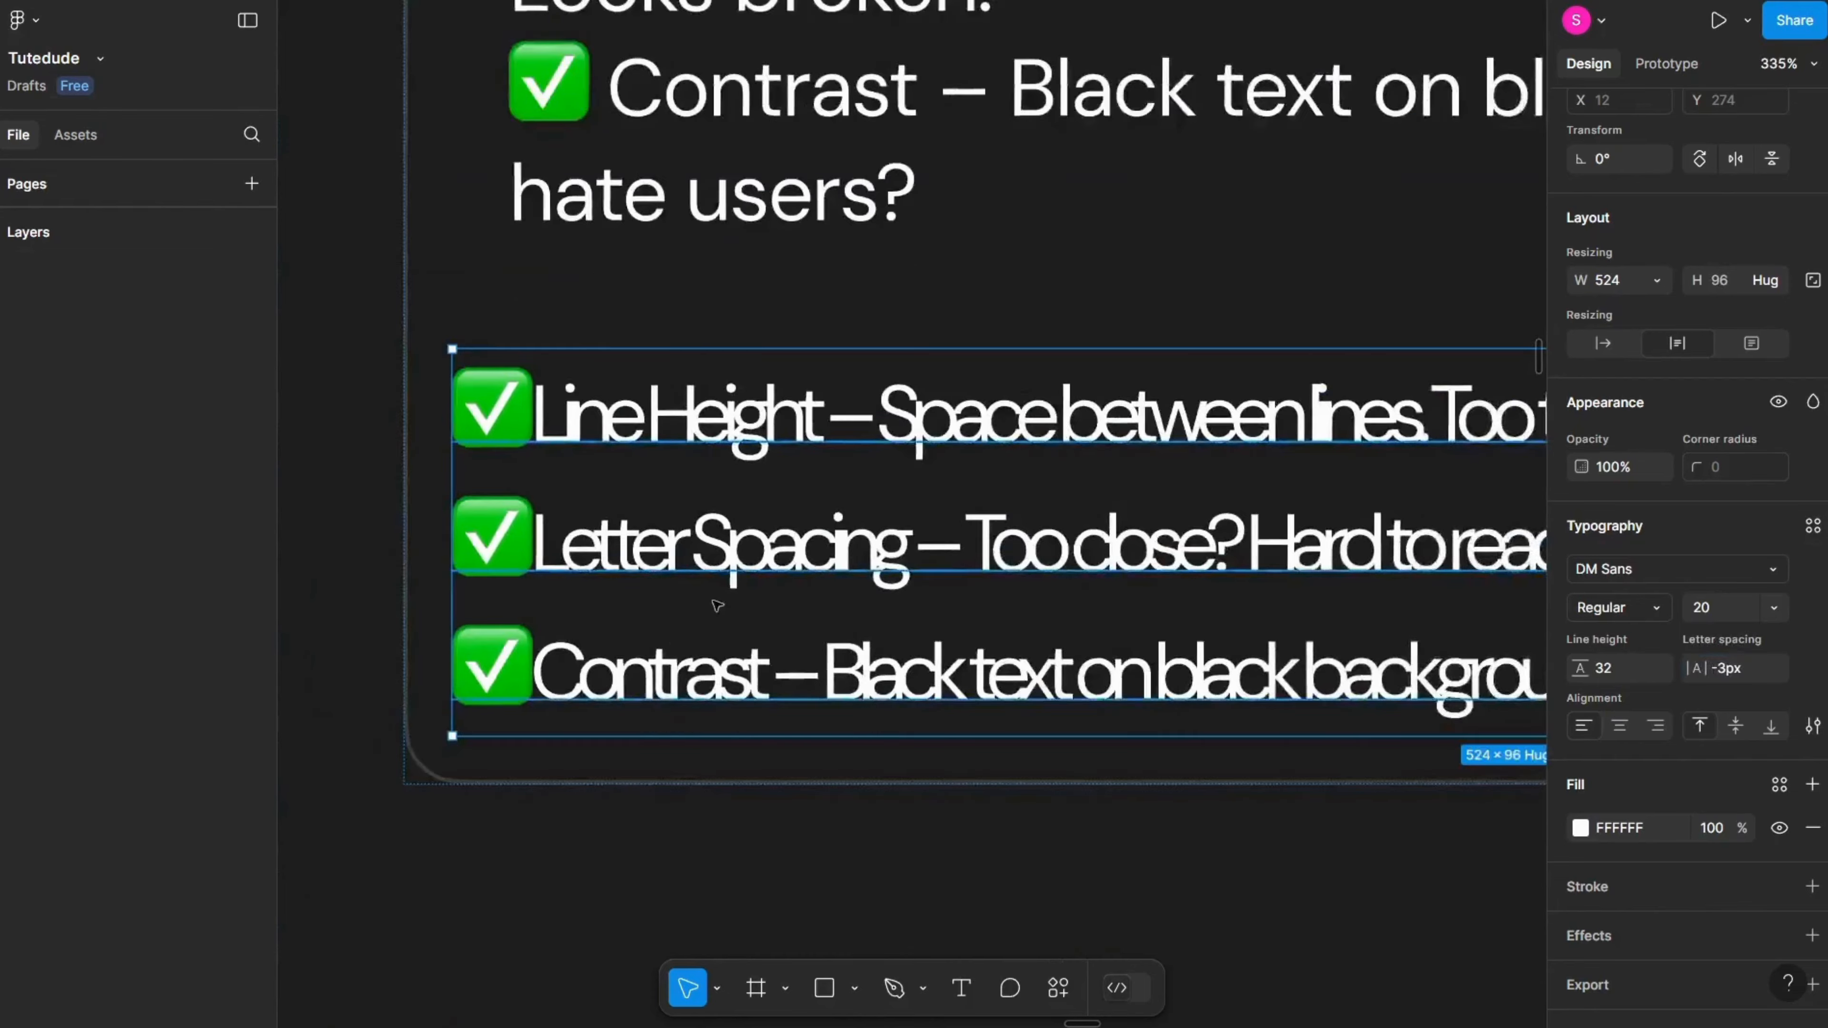
scroll(718, 605, "down", 2)
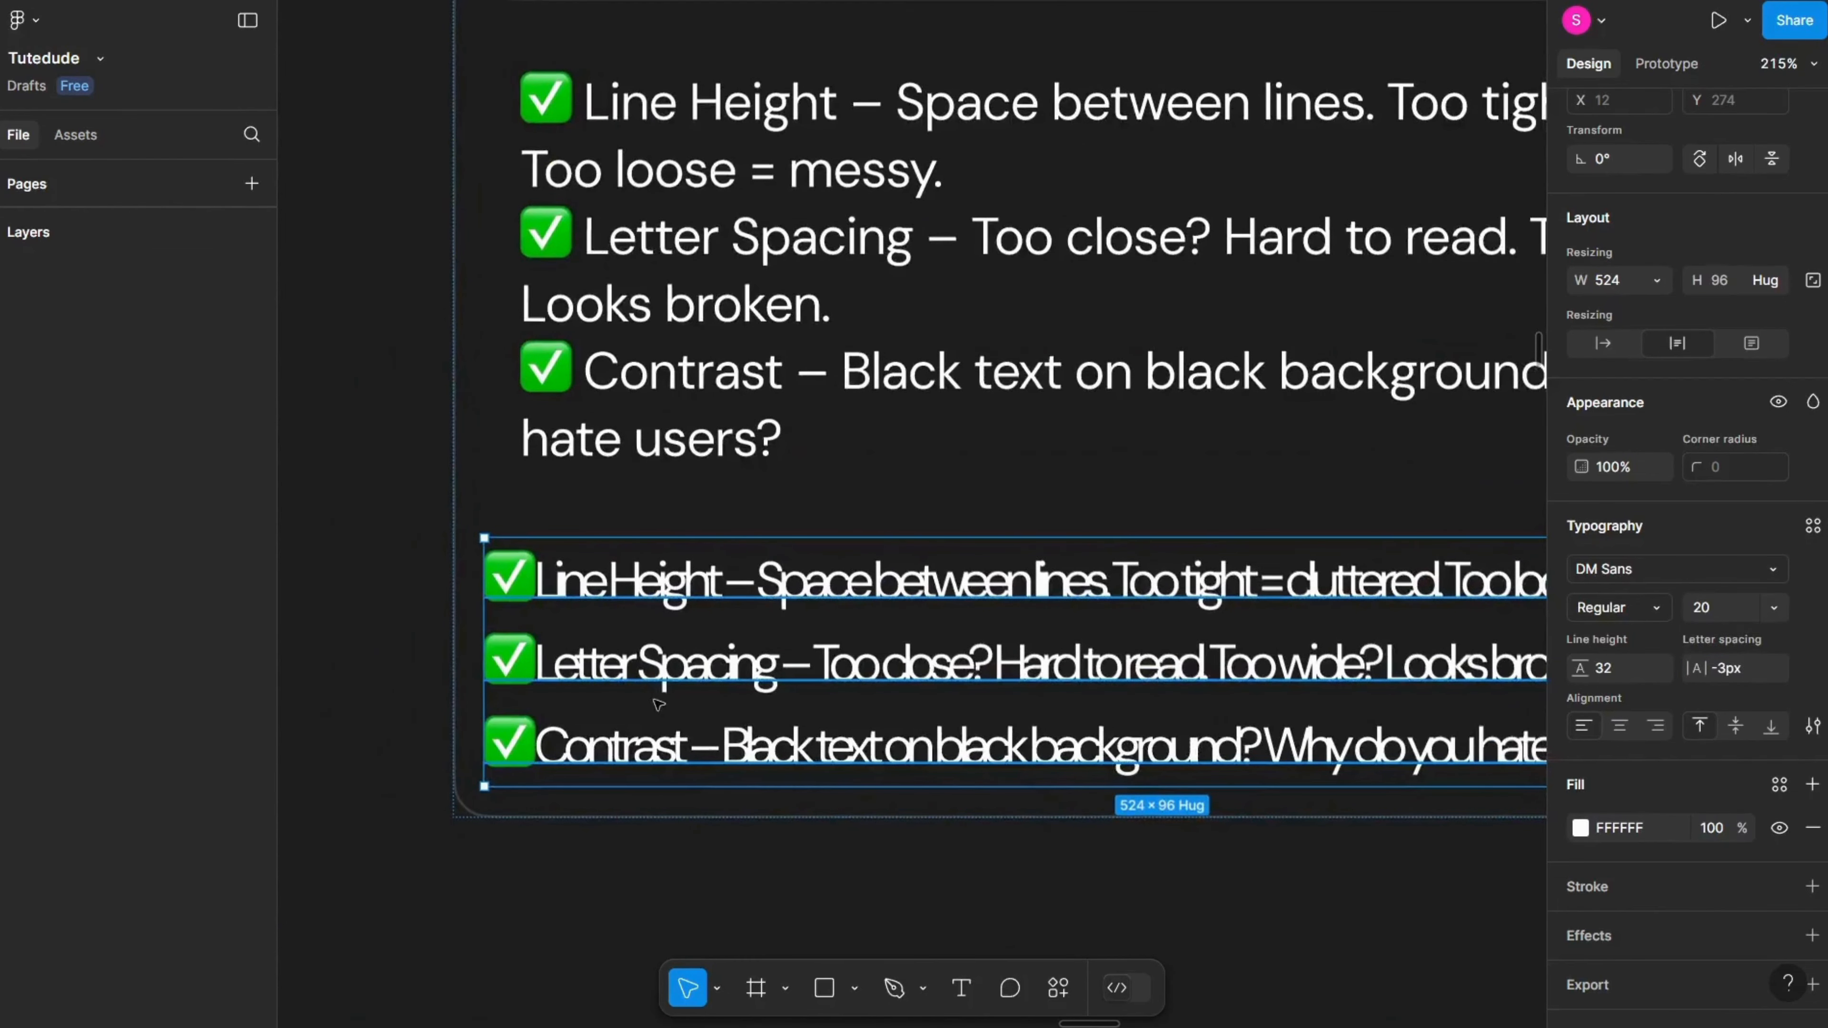
left_click_drag(656, 703, 597, 657)
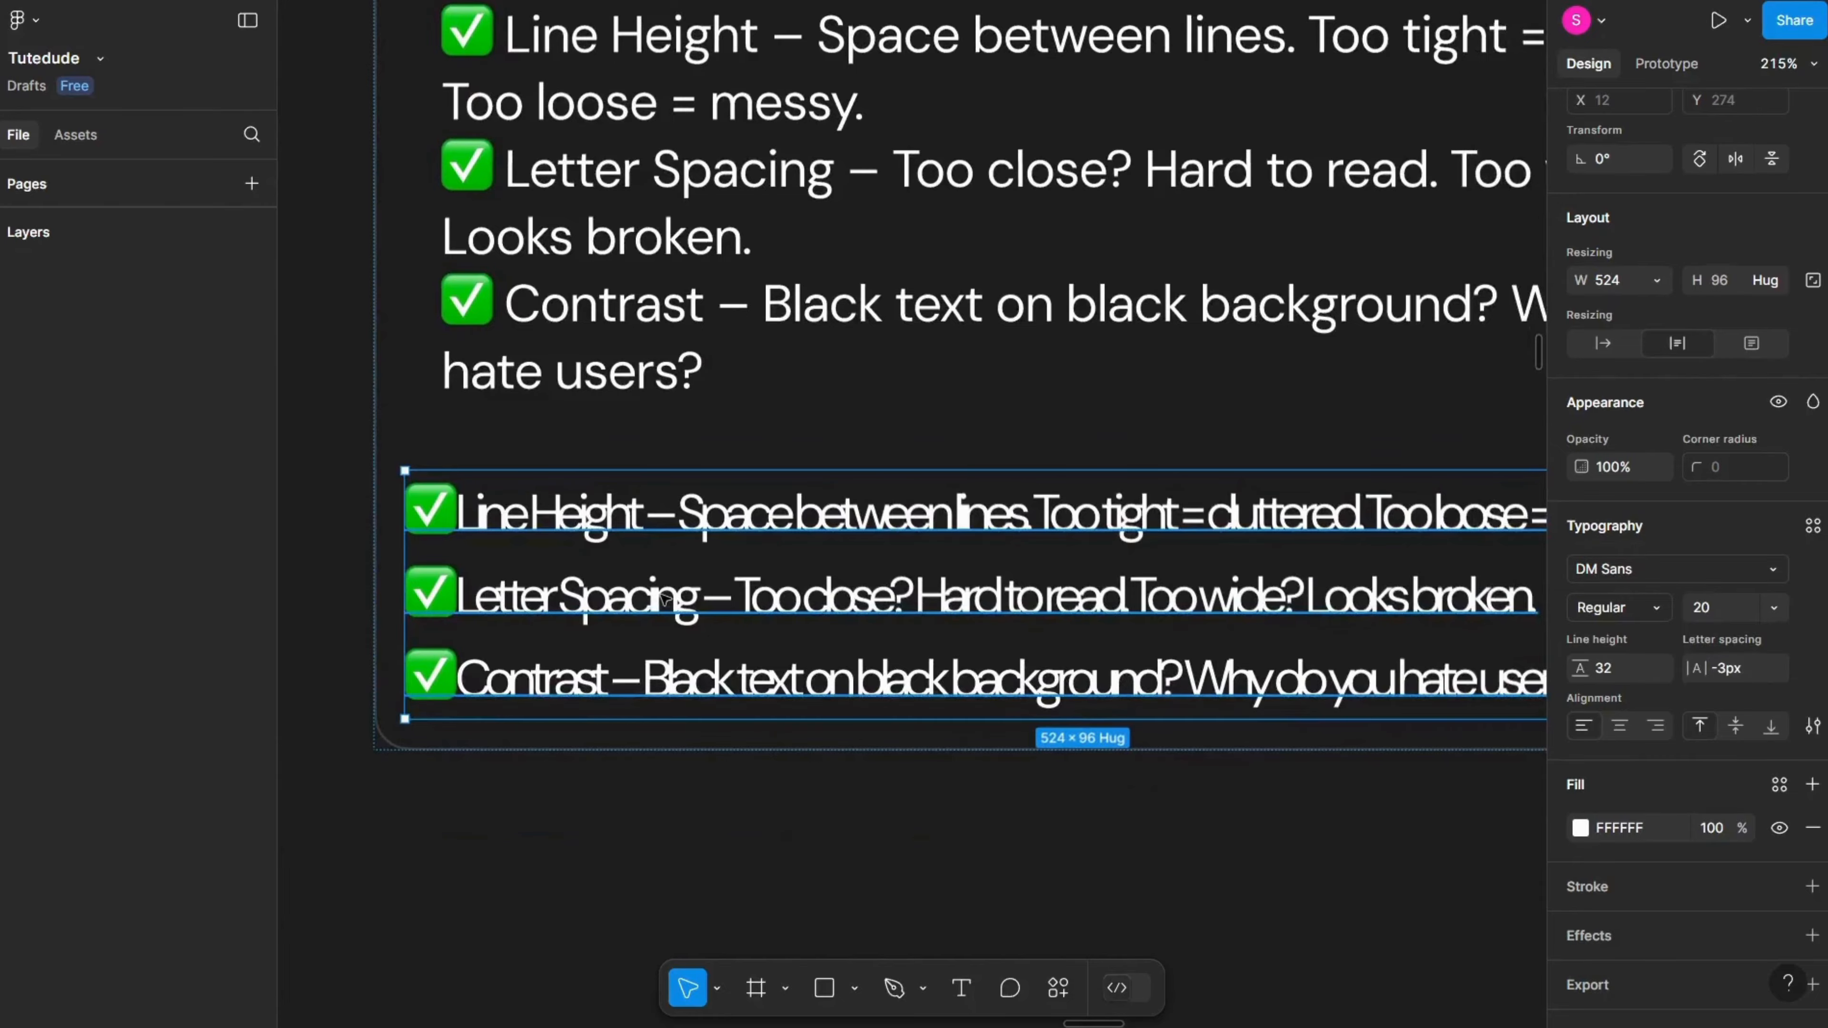
key("Delete")
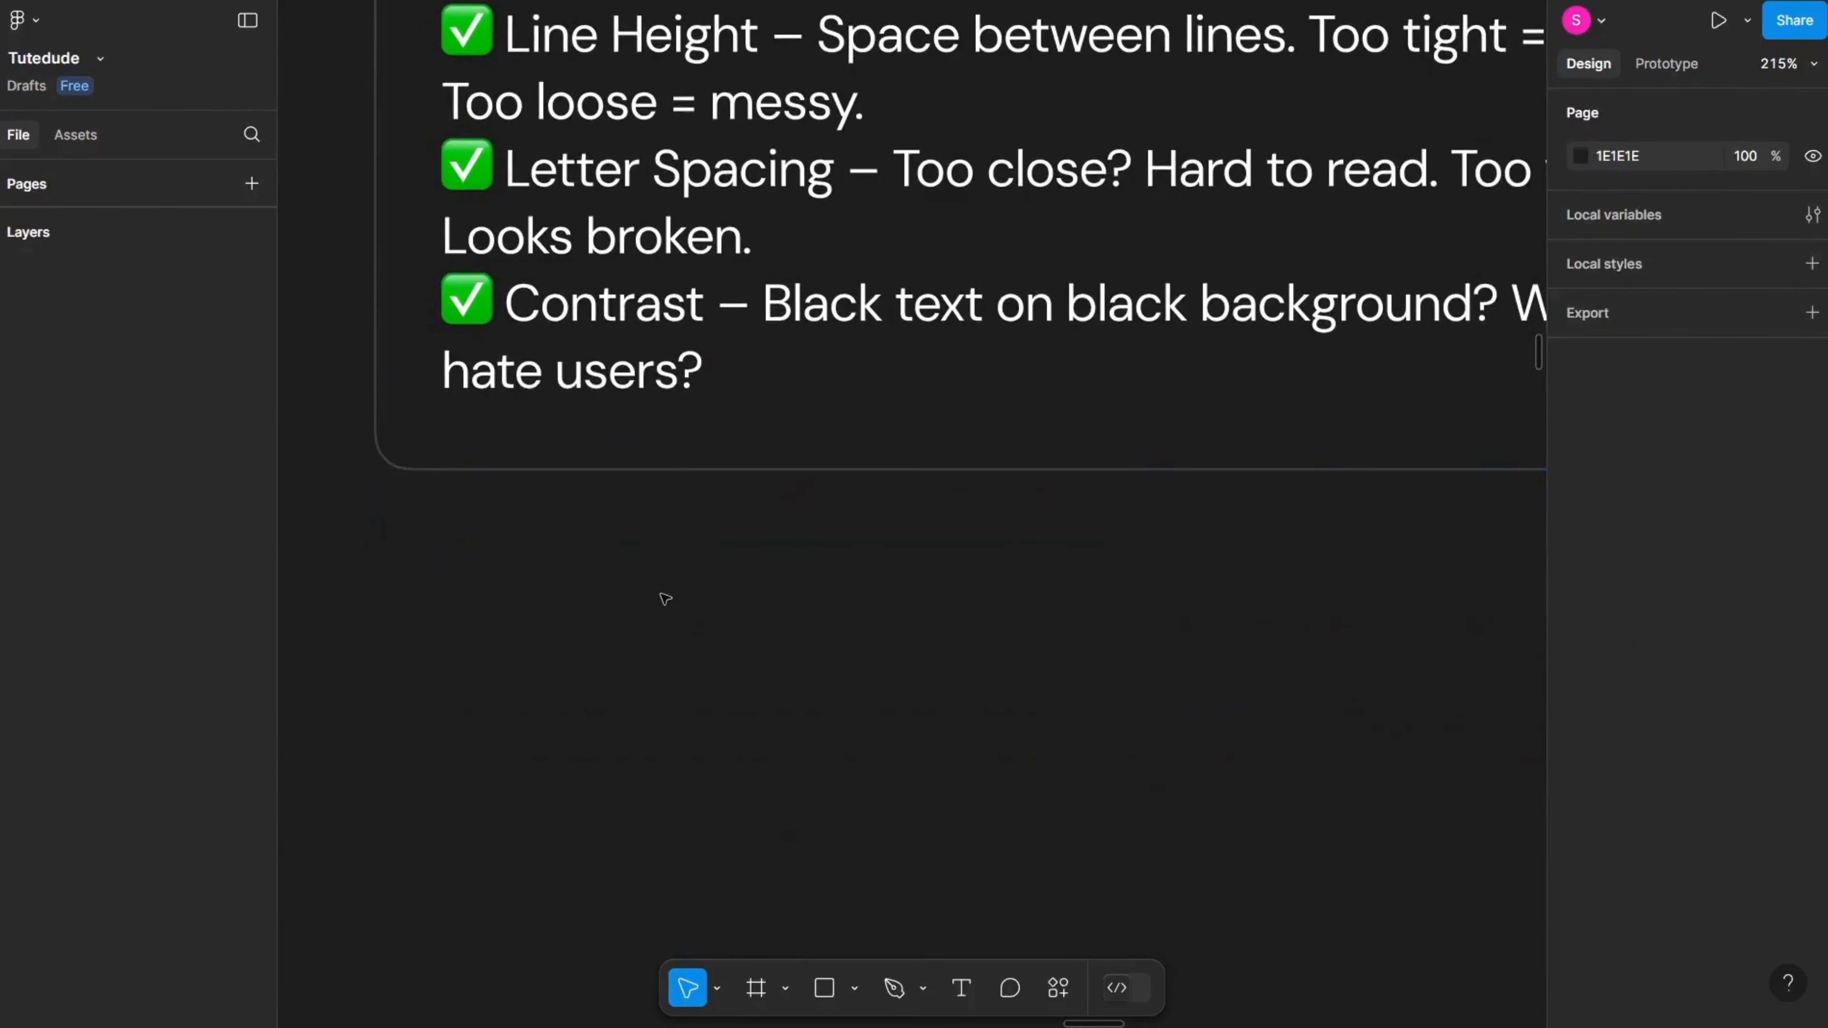
Step: Bring the Common Typography Mistakes in UI slide into view to review its list
scroll(571, 576, "right", 2)
scroll(571, 576, "up", 1)
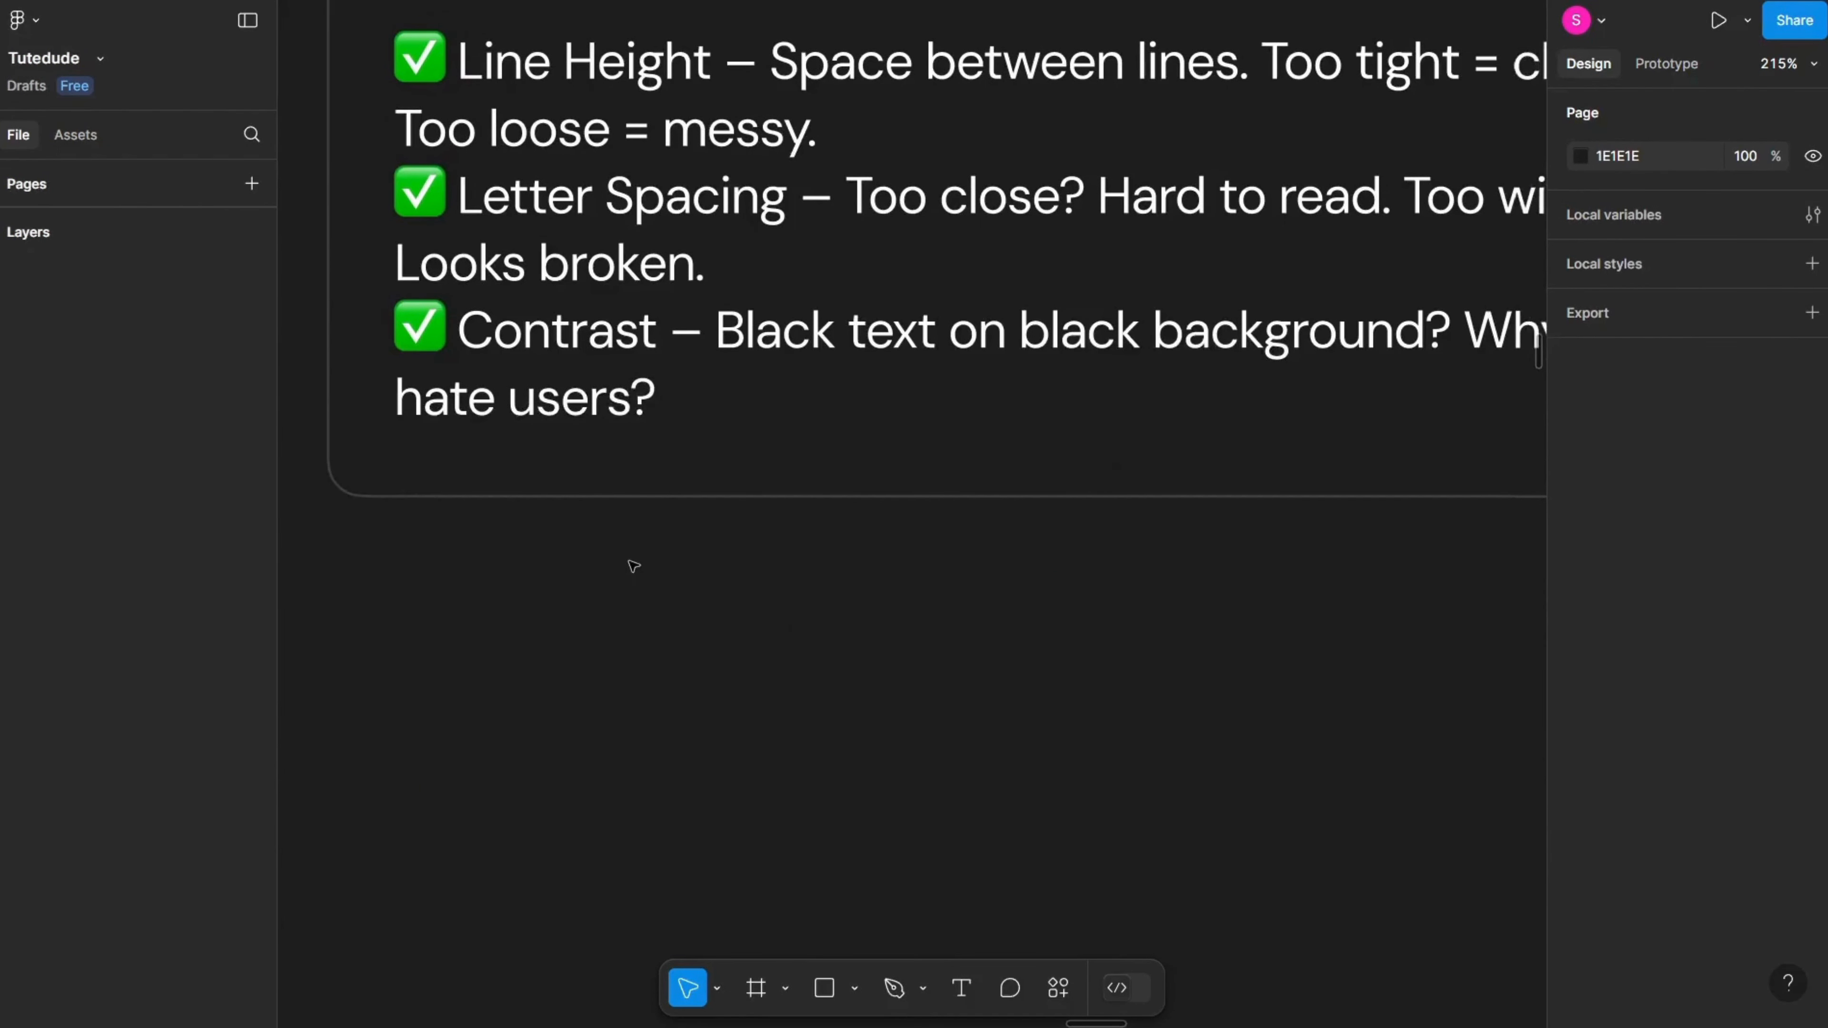
scroll(746, 564, "down", 3)
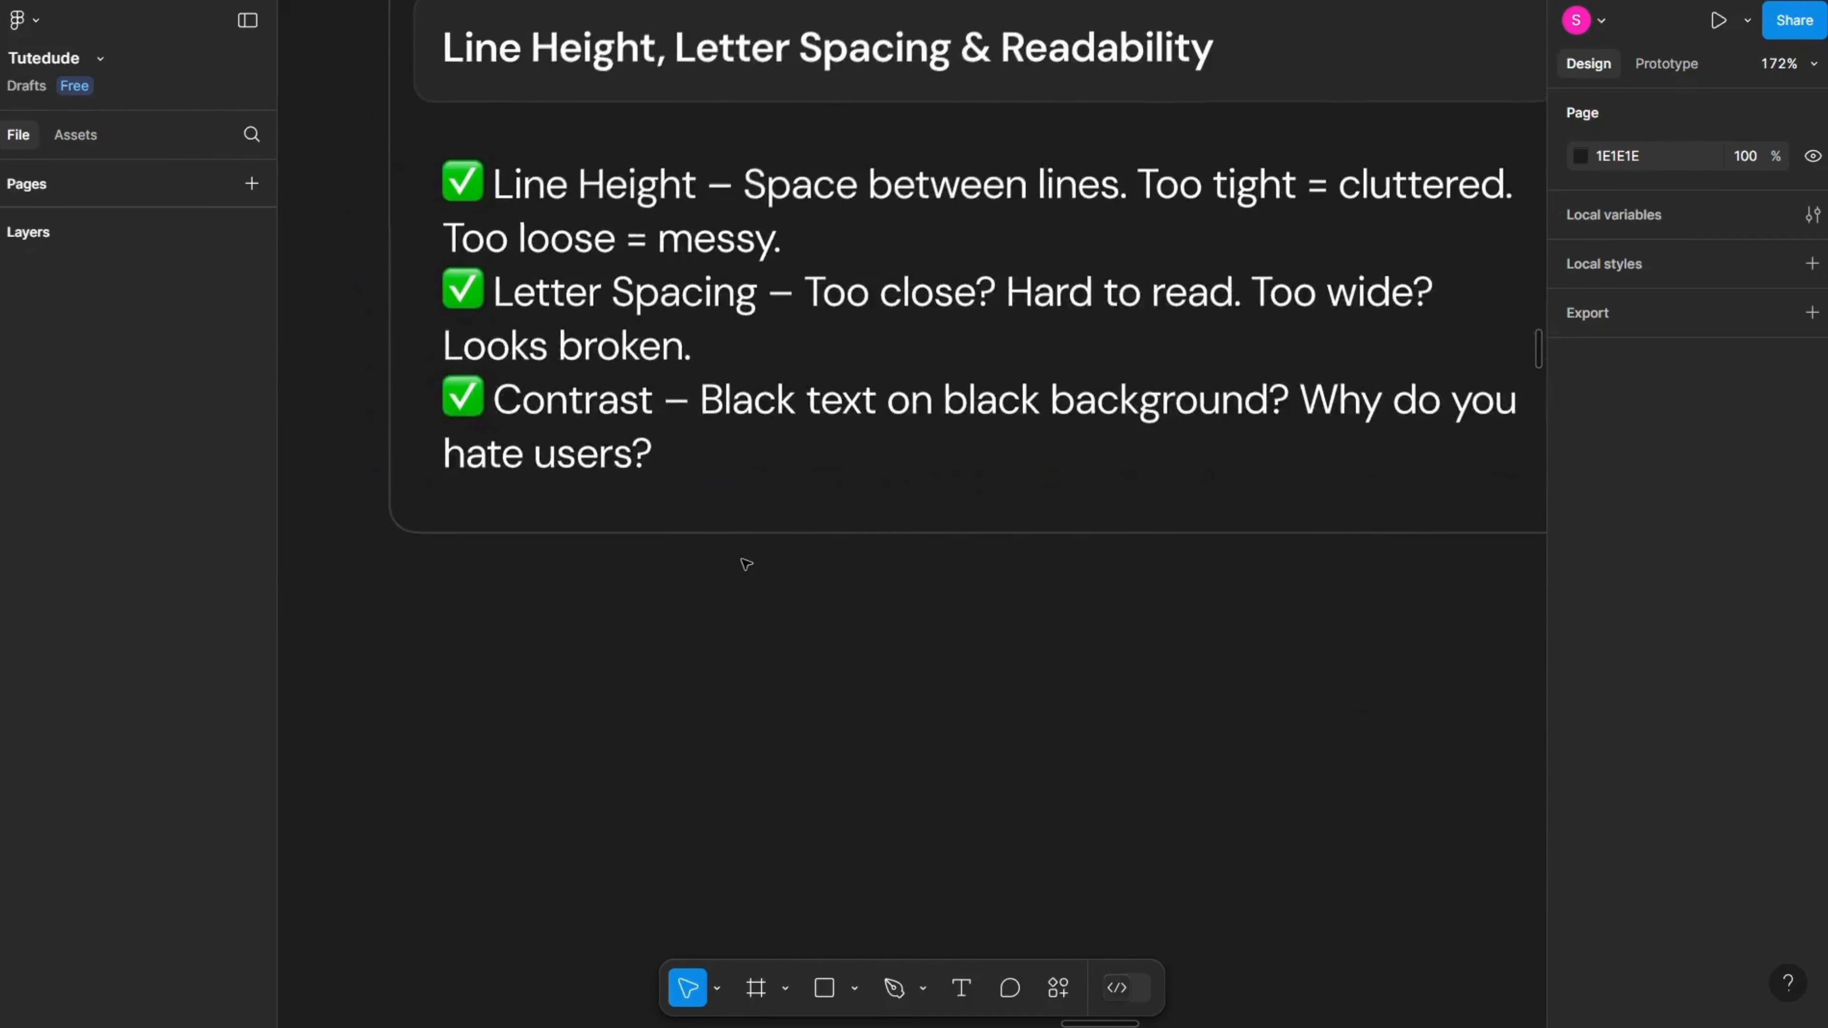
scroll(746, 564, "right", 1)
scroll(745, 564, "up", 1)
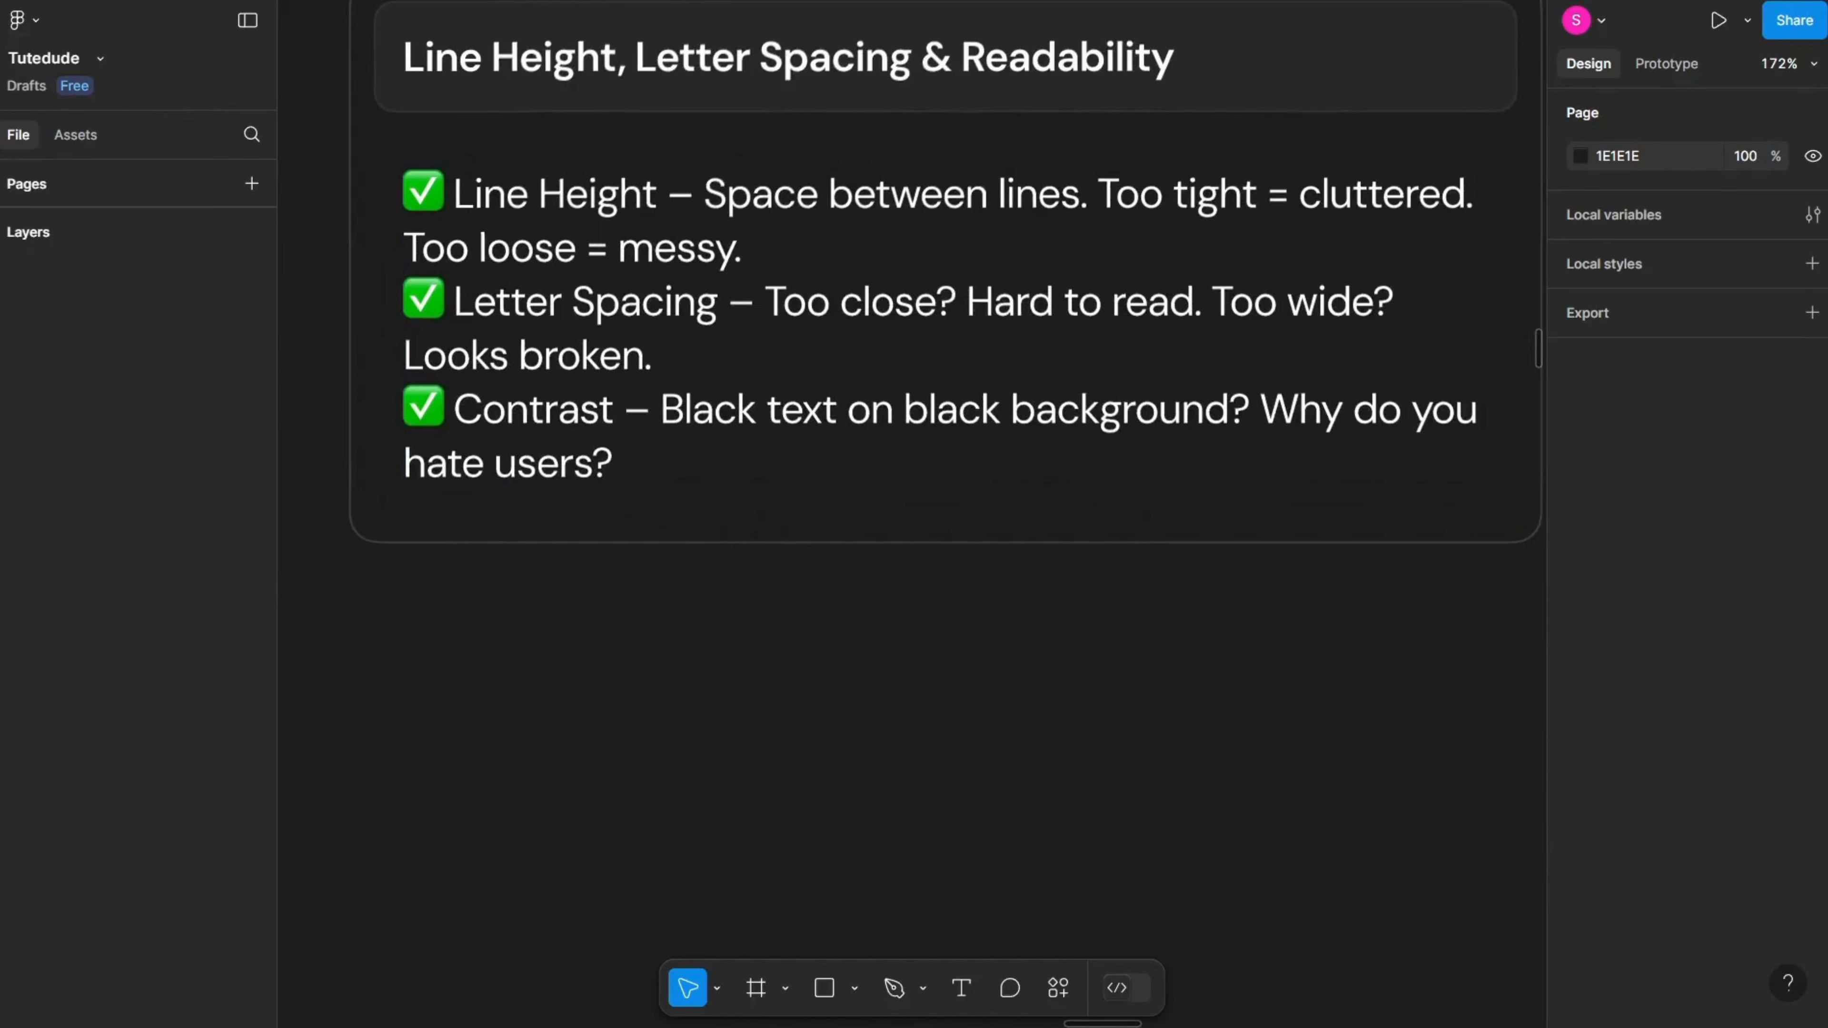
scroll(1078, 555, "right", 1)
scroll(1077, 555, "up", 2)
scroll(1077, 555, "left", 2)
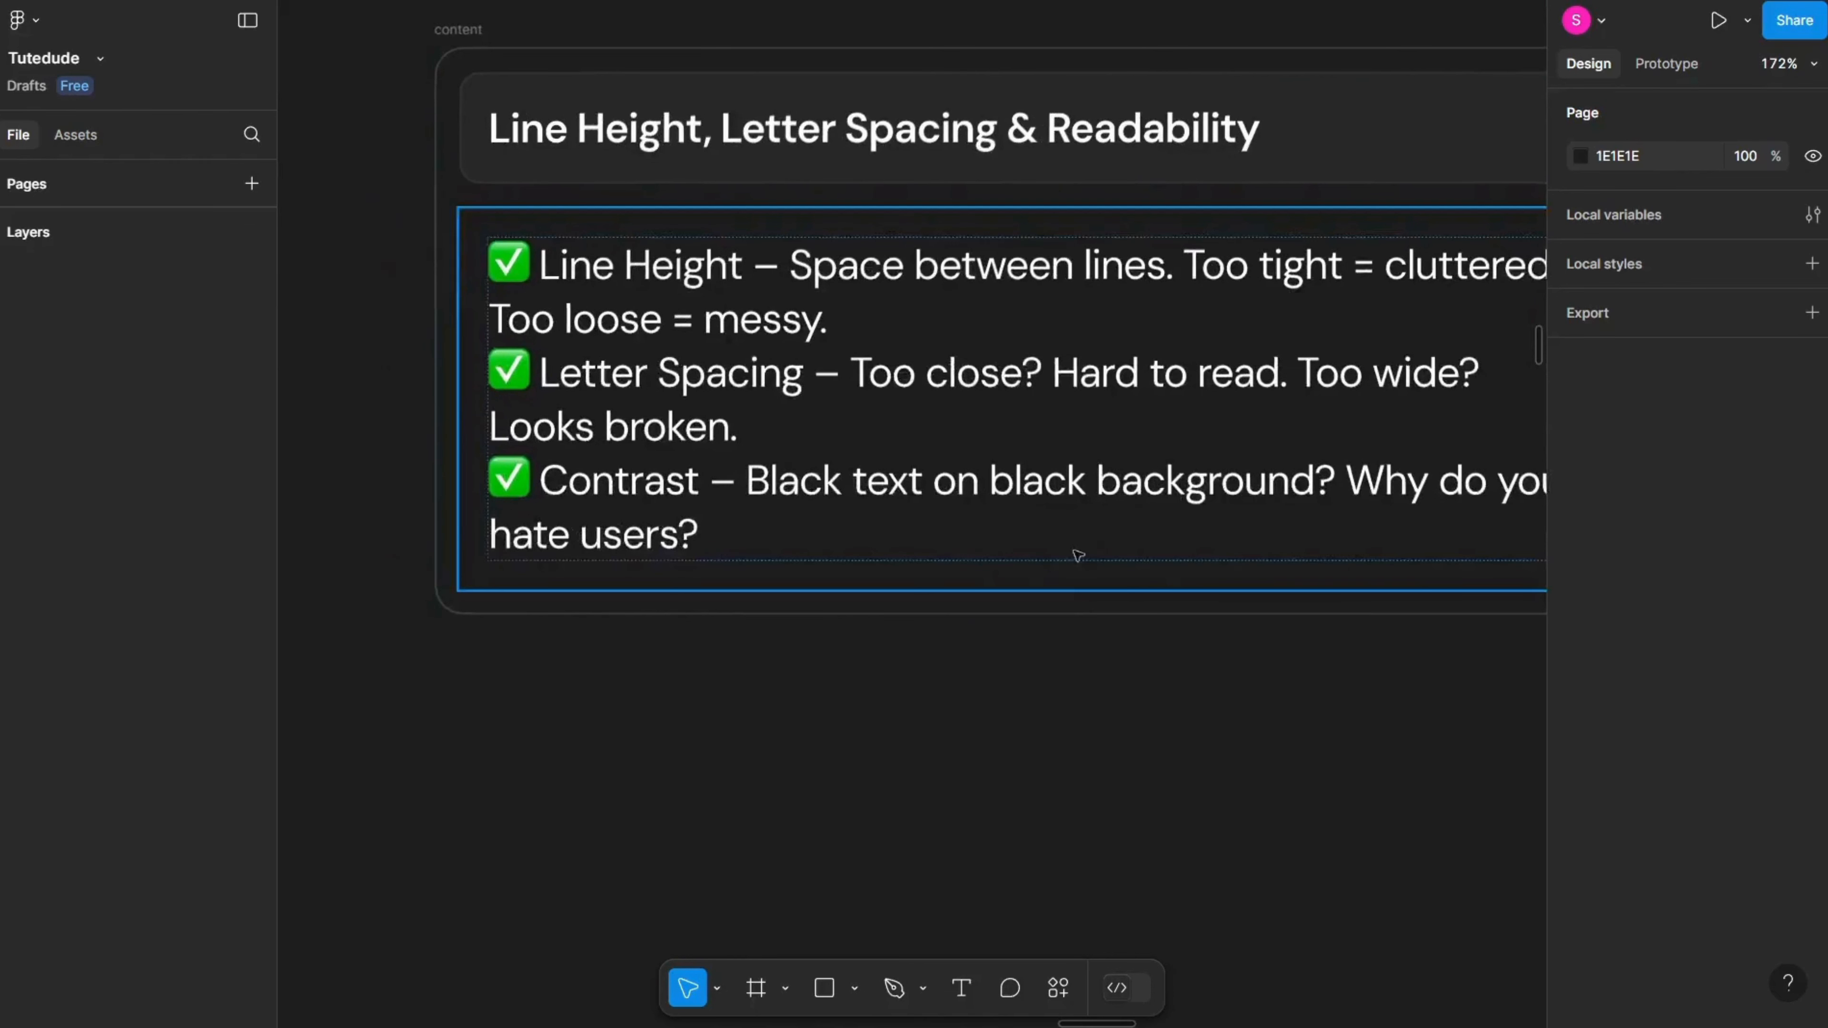
left_click_drag(1077, 555, 695, 646)
left_click_drag(1004, 575, 612, 630)
left_click_drag(886, 625, 484, 654)
left_click_drag(786, 604, 382, 619)
left_click_drag(899, 666, 680, 660)
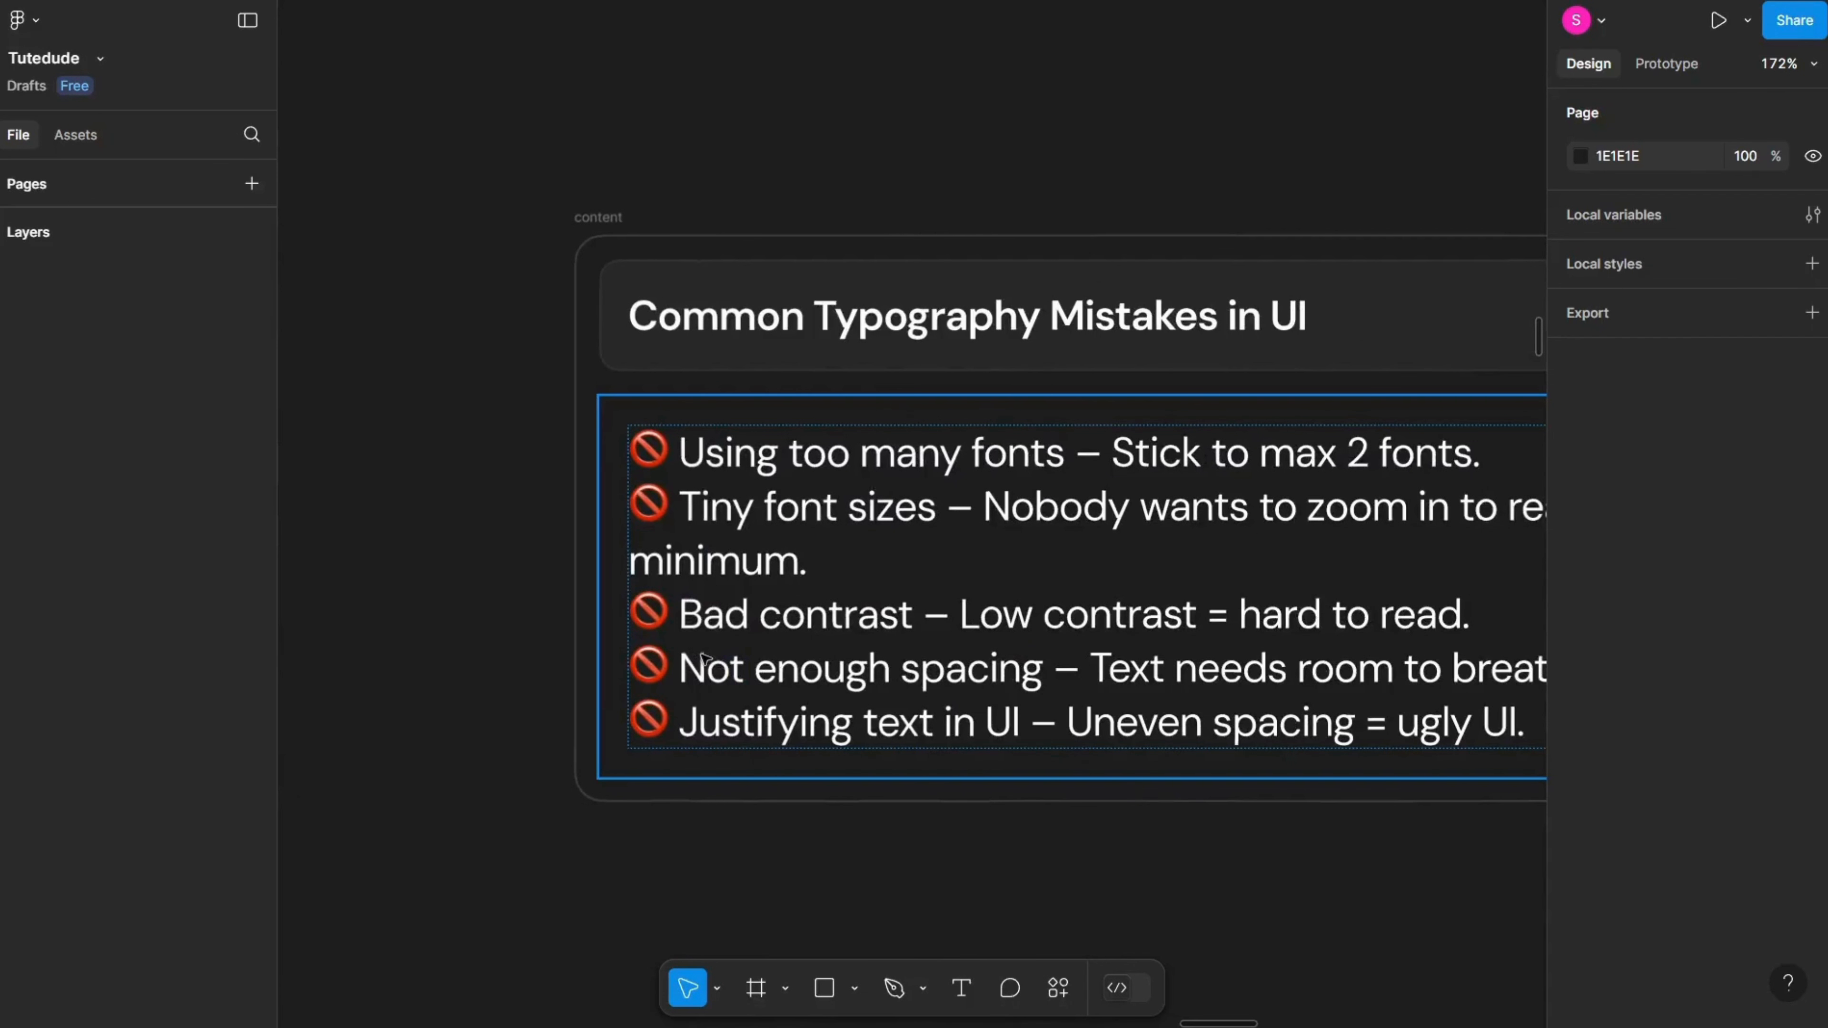
scroll(707, 662, "right", 5)
scroll(655, 716, "down", 2)
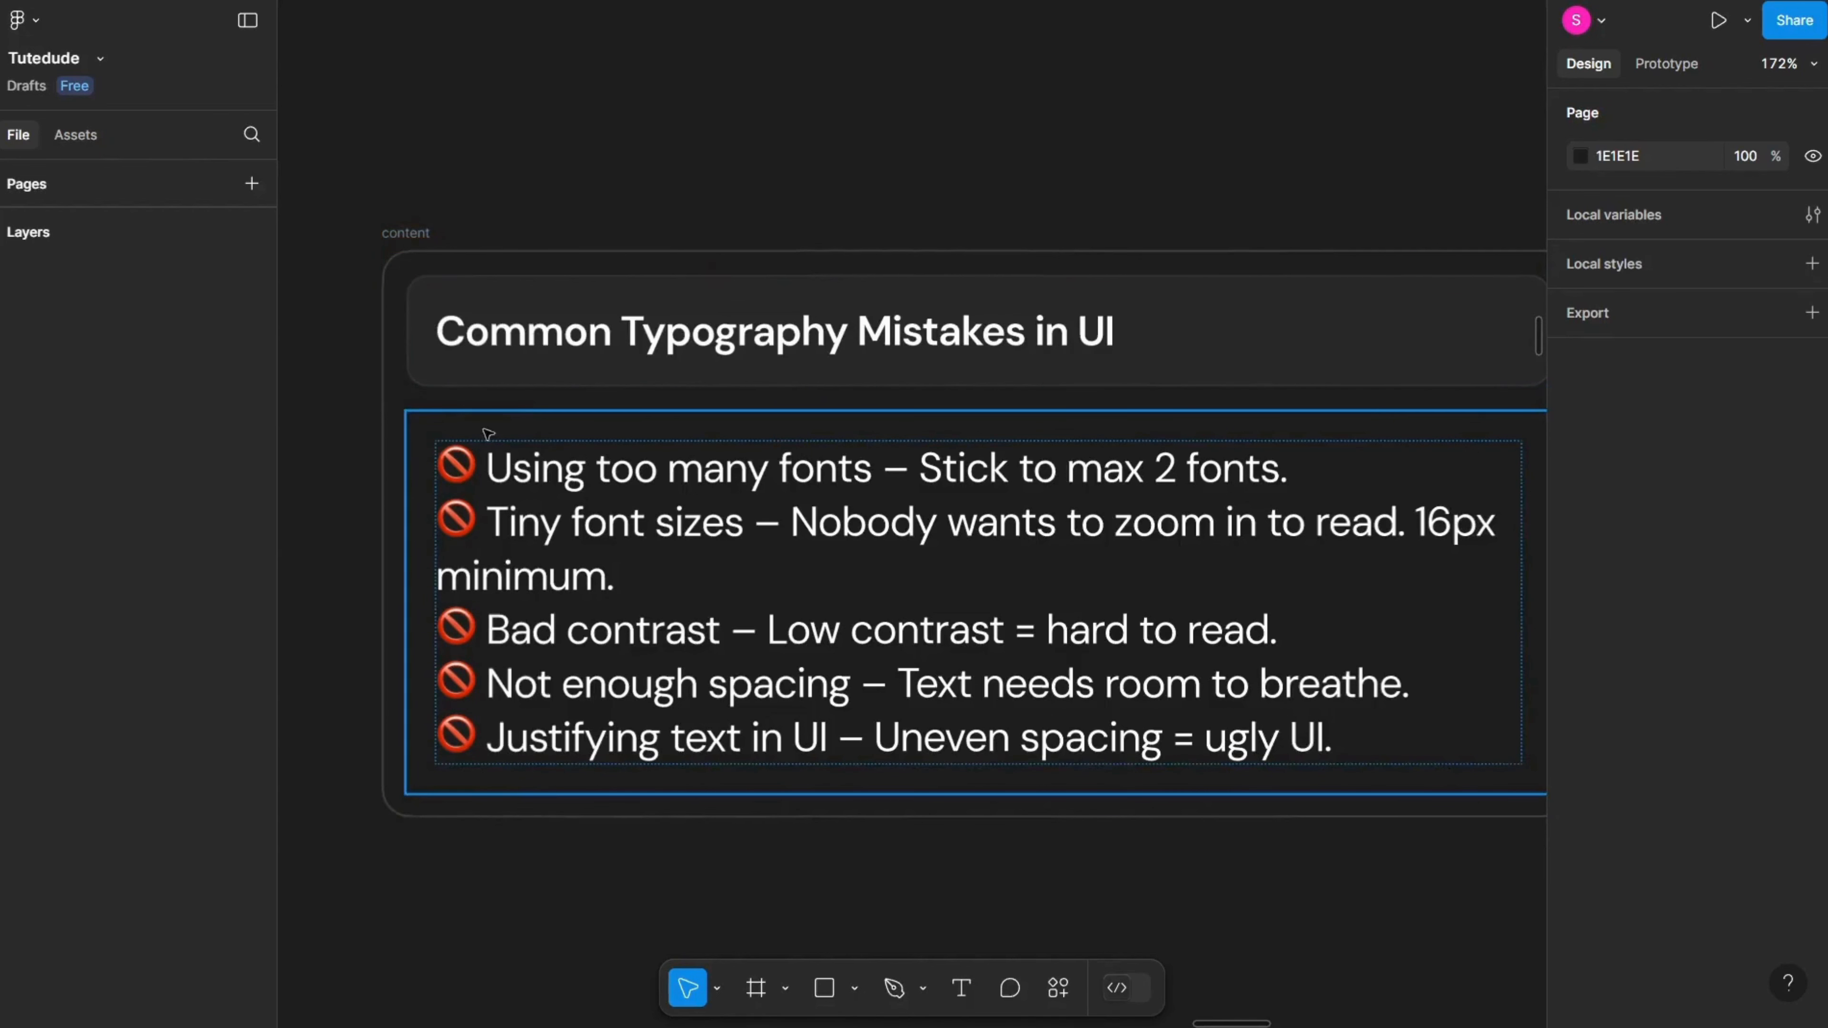
Step: Move to the Examples of Great Typography in UI slide and hide the interface
left_click(534, 282)
left_click(569, 235)
scroll(670, 216, "down", 4)
left_click_drag(1086, 187, 633, 248)
scroll(886, 290, "up", 3)
left_click_drag(1177, 356, 853, 345)
scroll(854, 345, "up", 3)
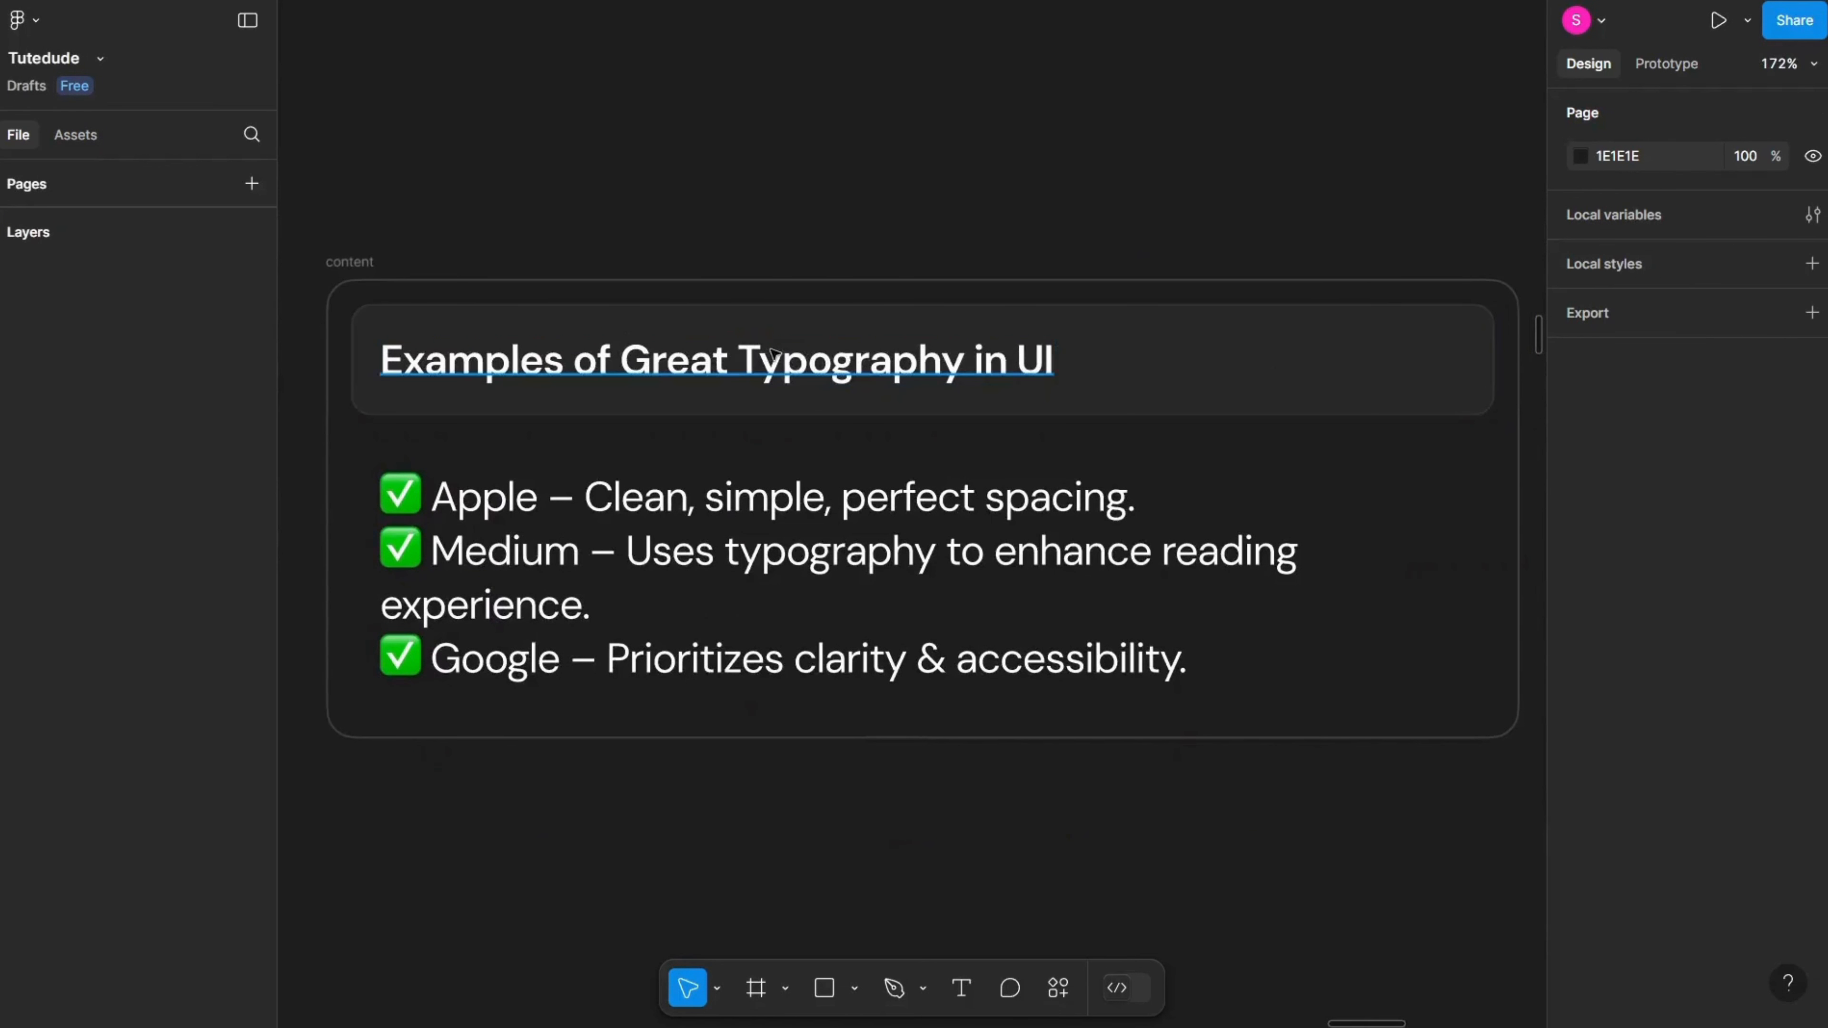
key("ctrl+backslash")
scroll(771, 352, "up", 2)
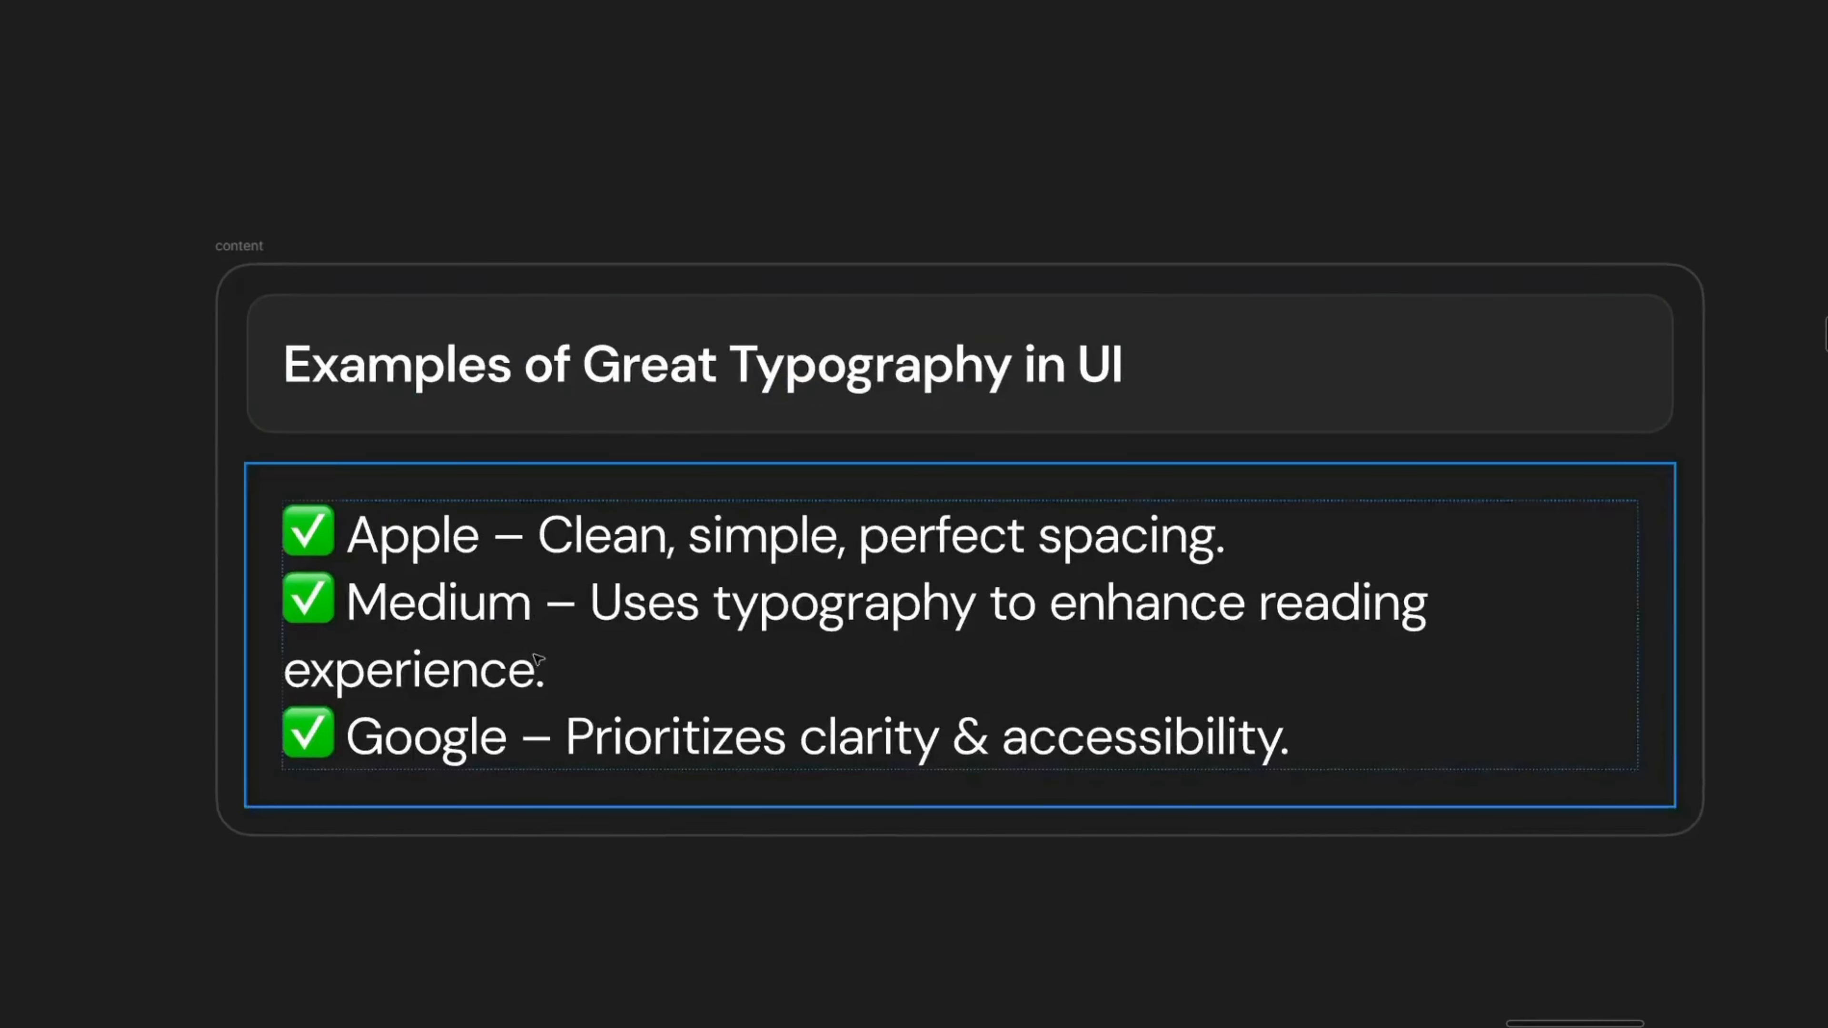
Step: Highlight the Apple line in the examples list, then leave text editing
double_click(482, 632)
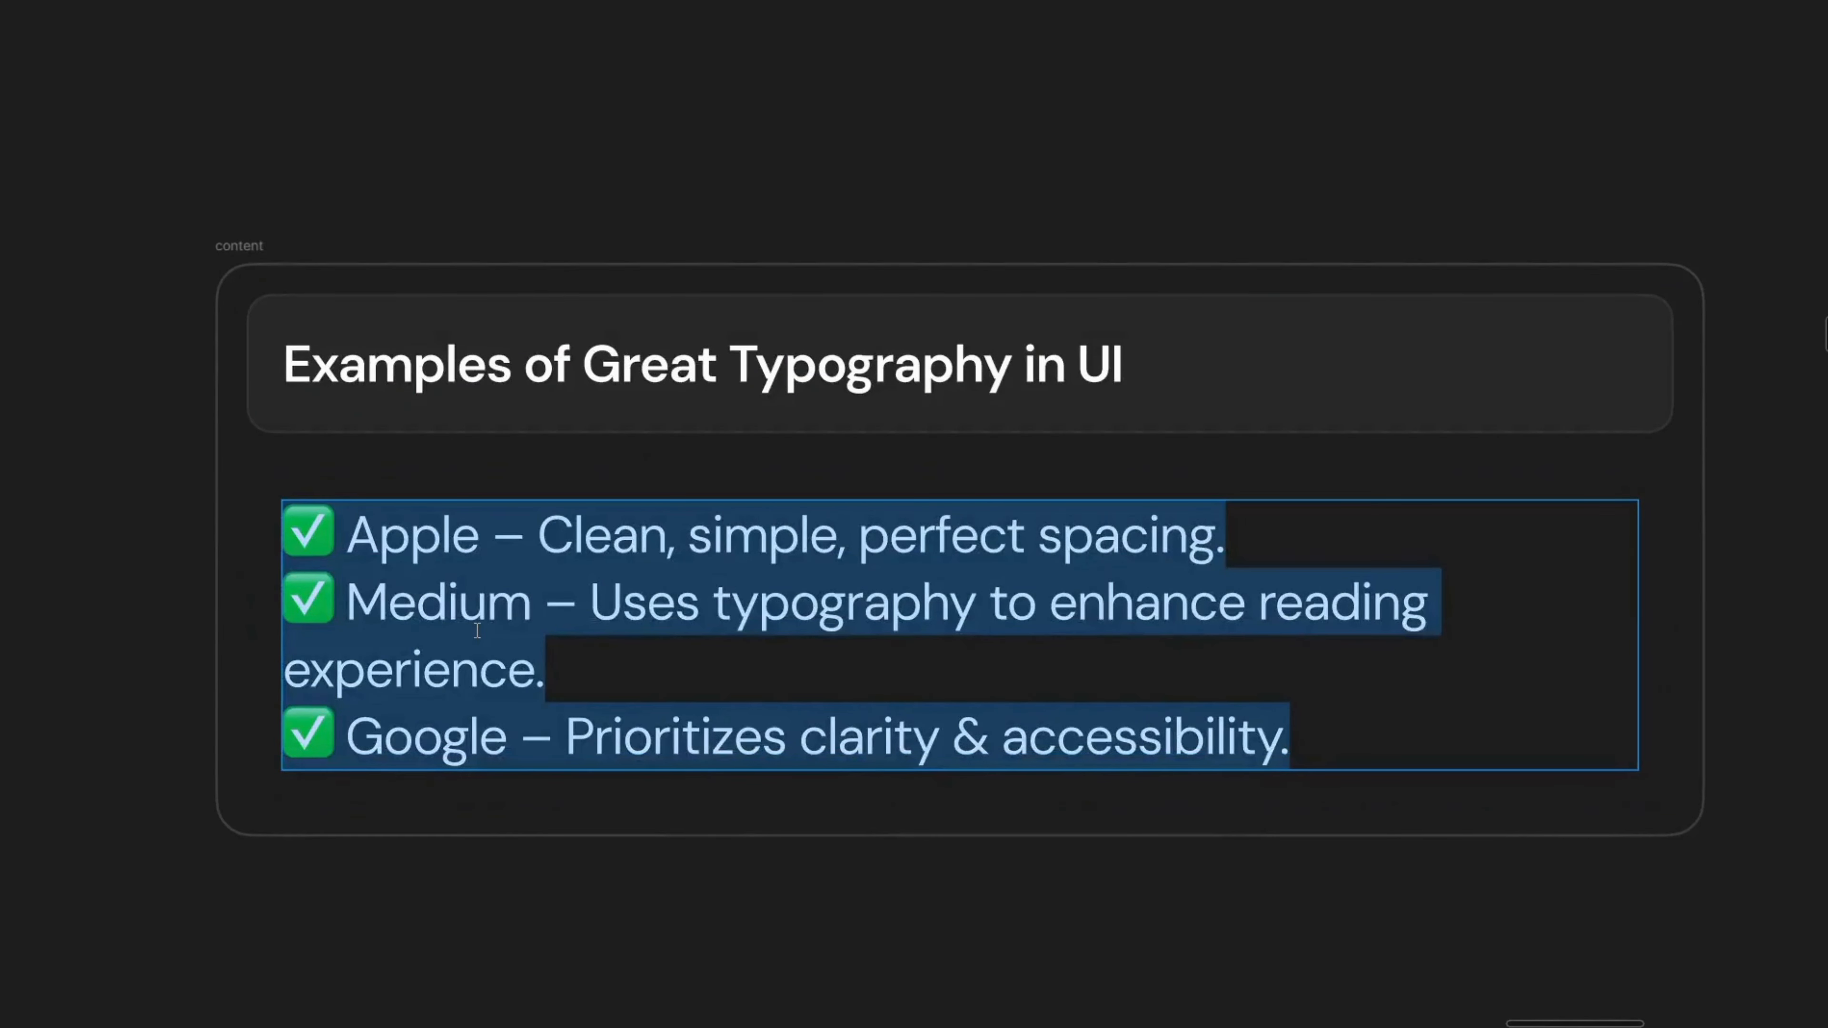
left_click_drag(308, 560, 1146, 523)
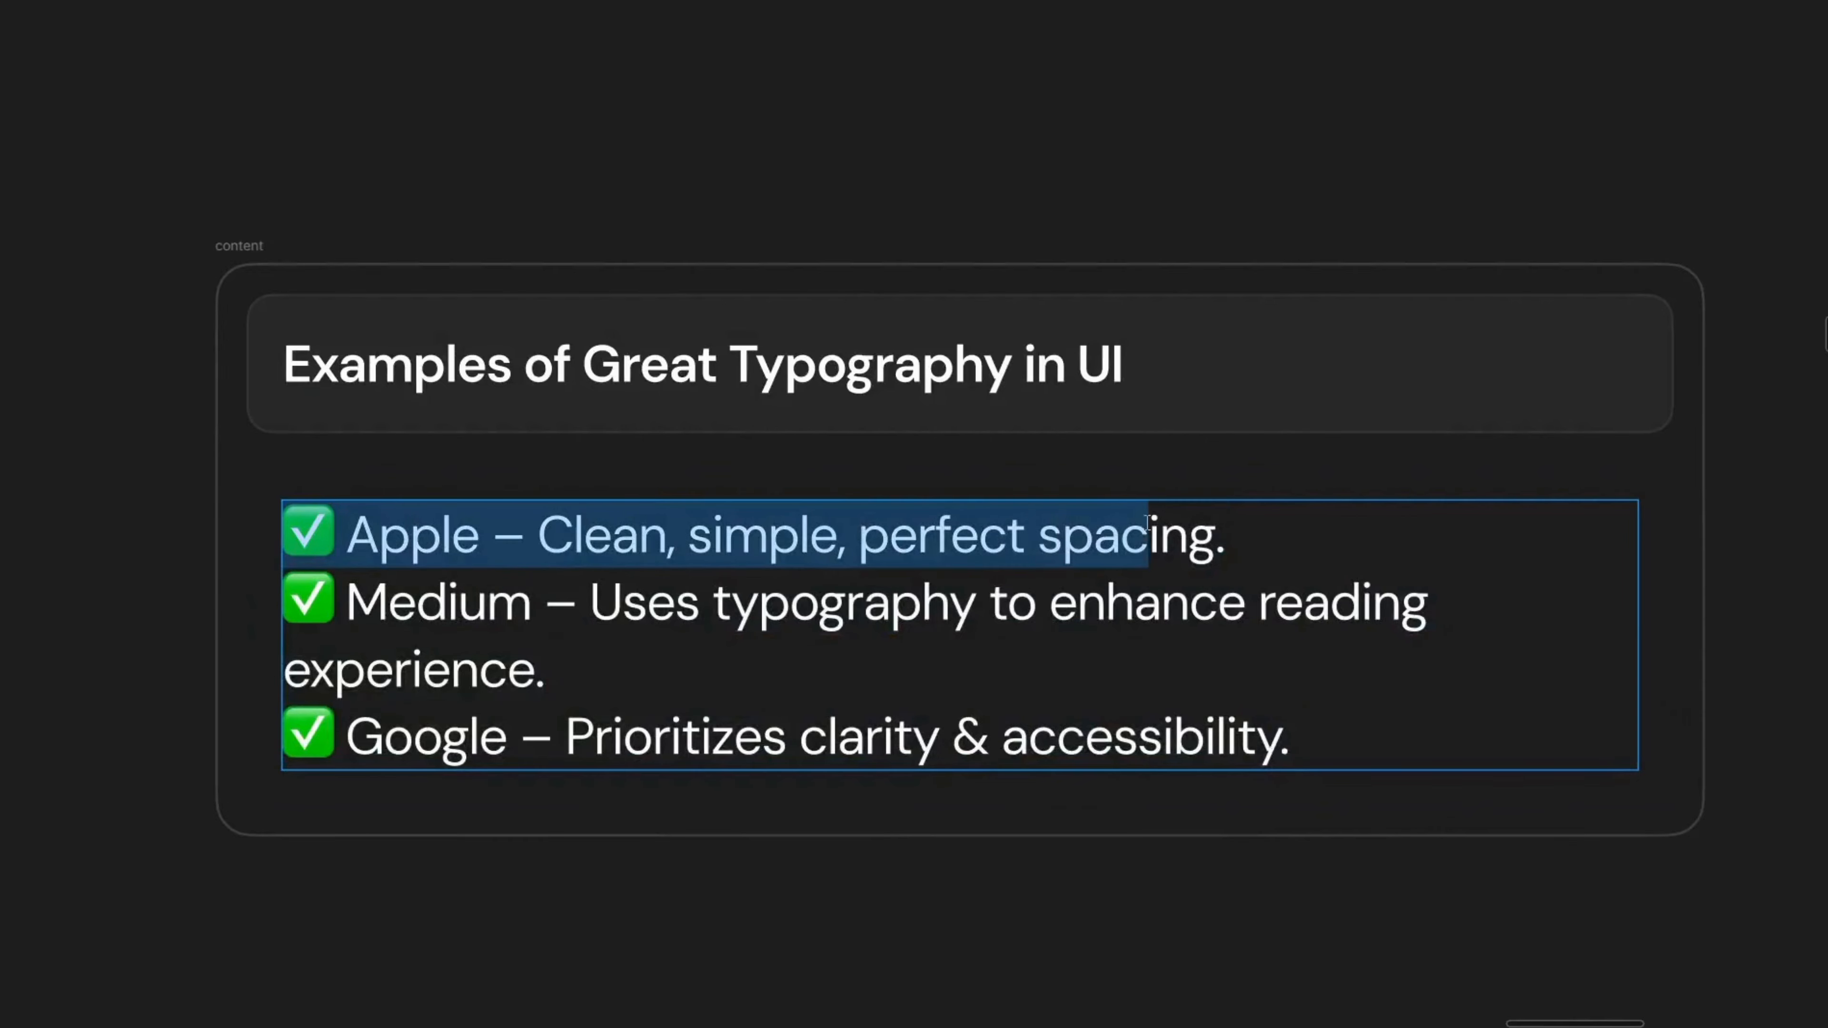
left_click_drag(1347, 732, 114, 890)
left_click(212, 926)
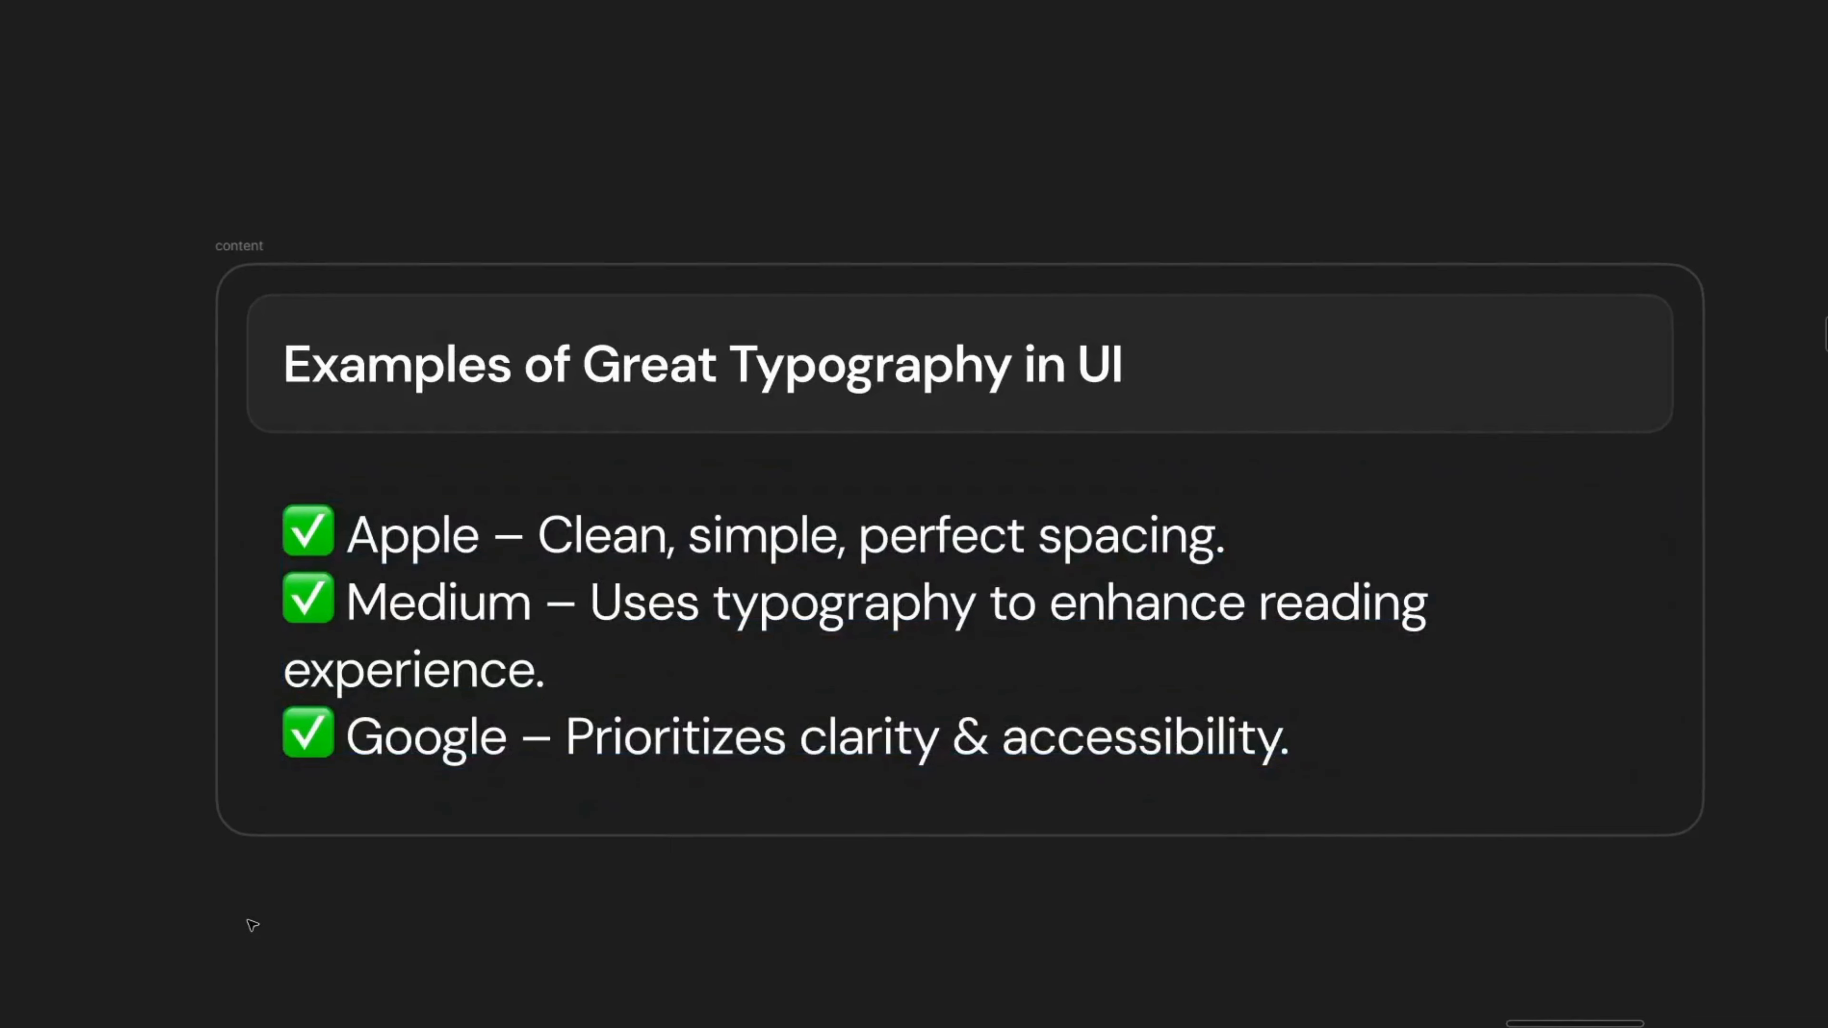
scroll(362, 851, "down", 2)
scroll(345, 742, "down", 5)
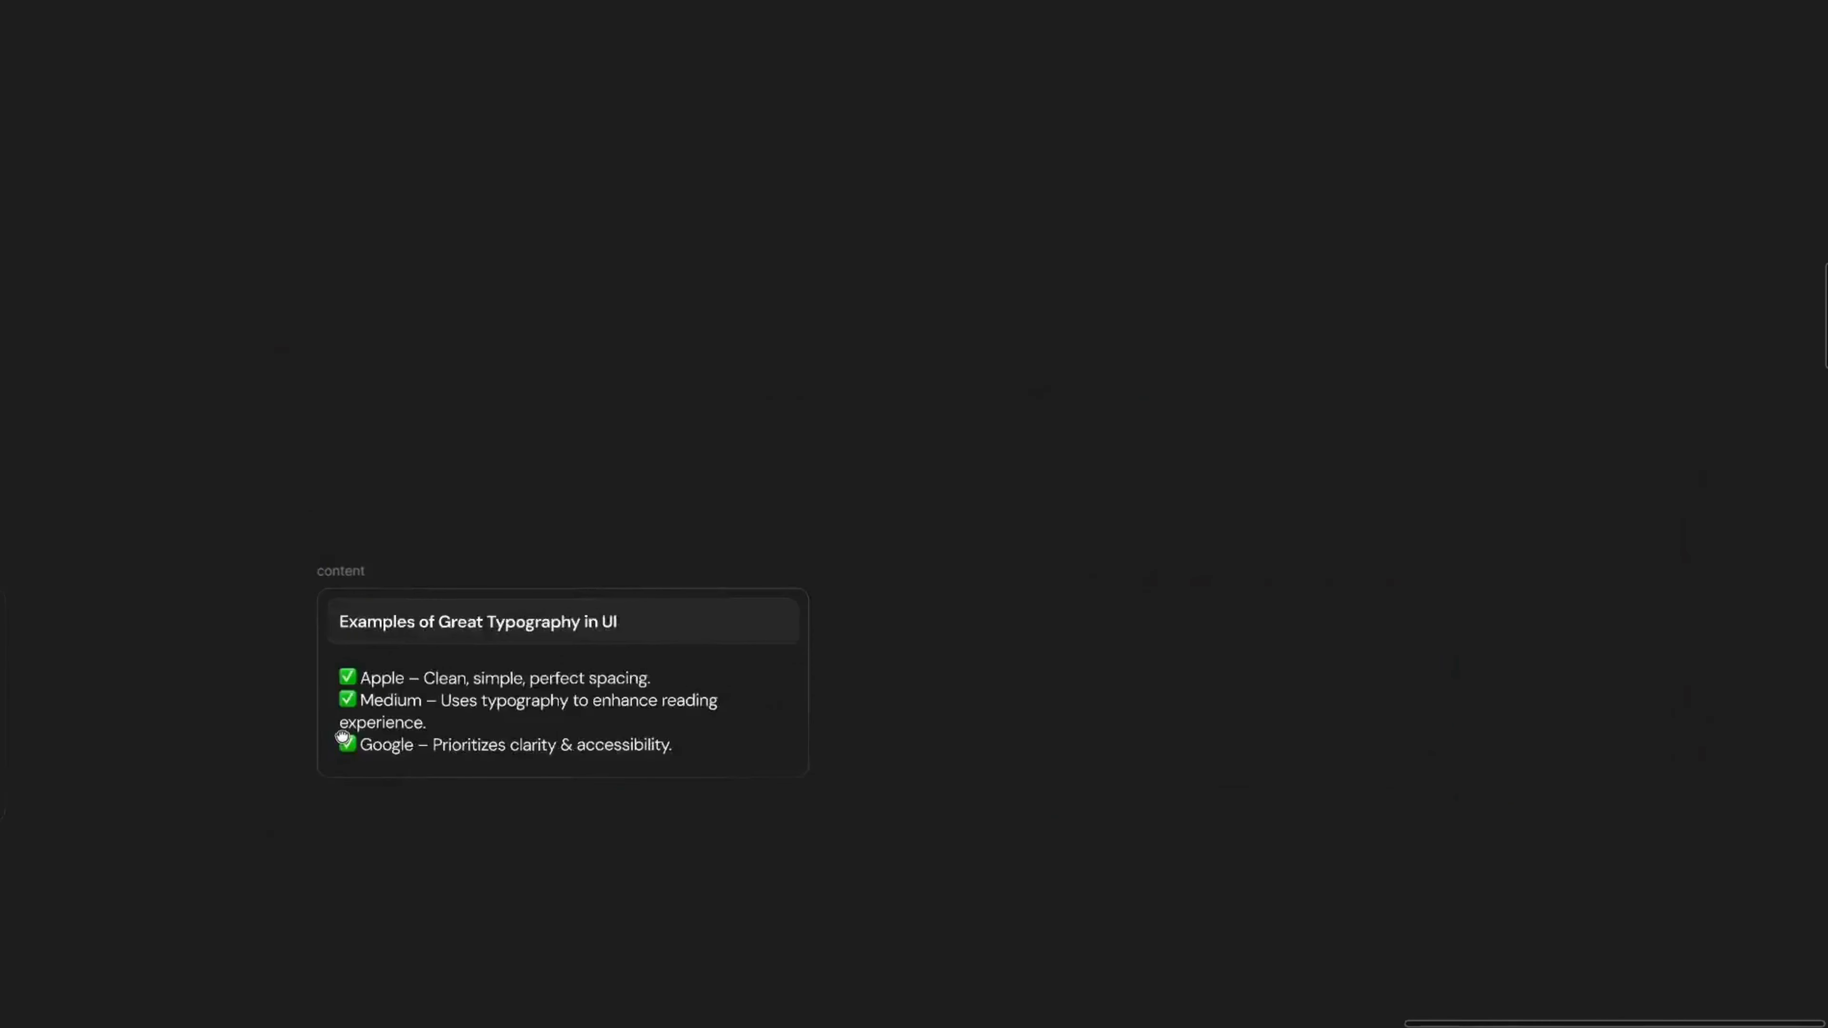
left_click_drag(347, 741, 427, 511)
scroll(427, 511, "up", 5)
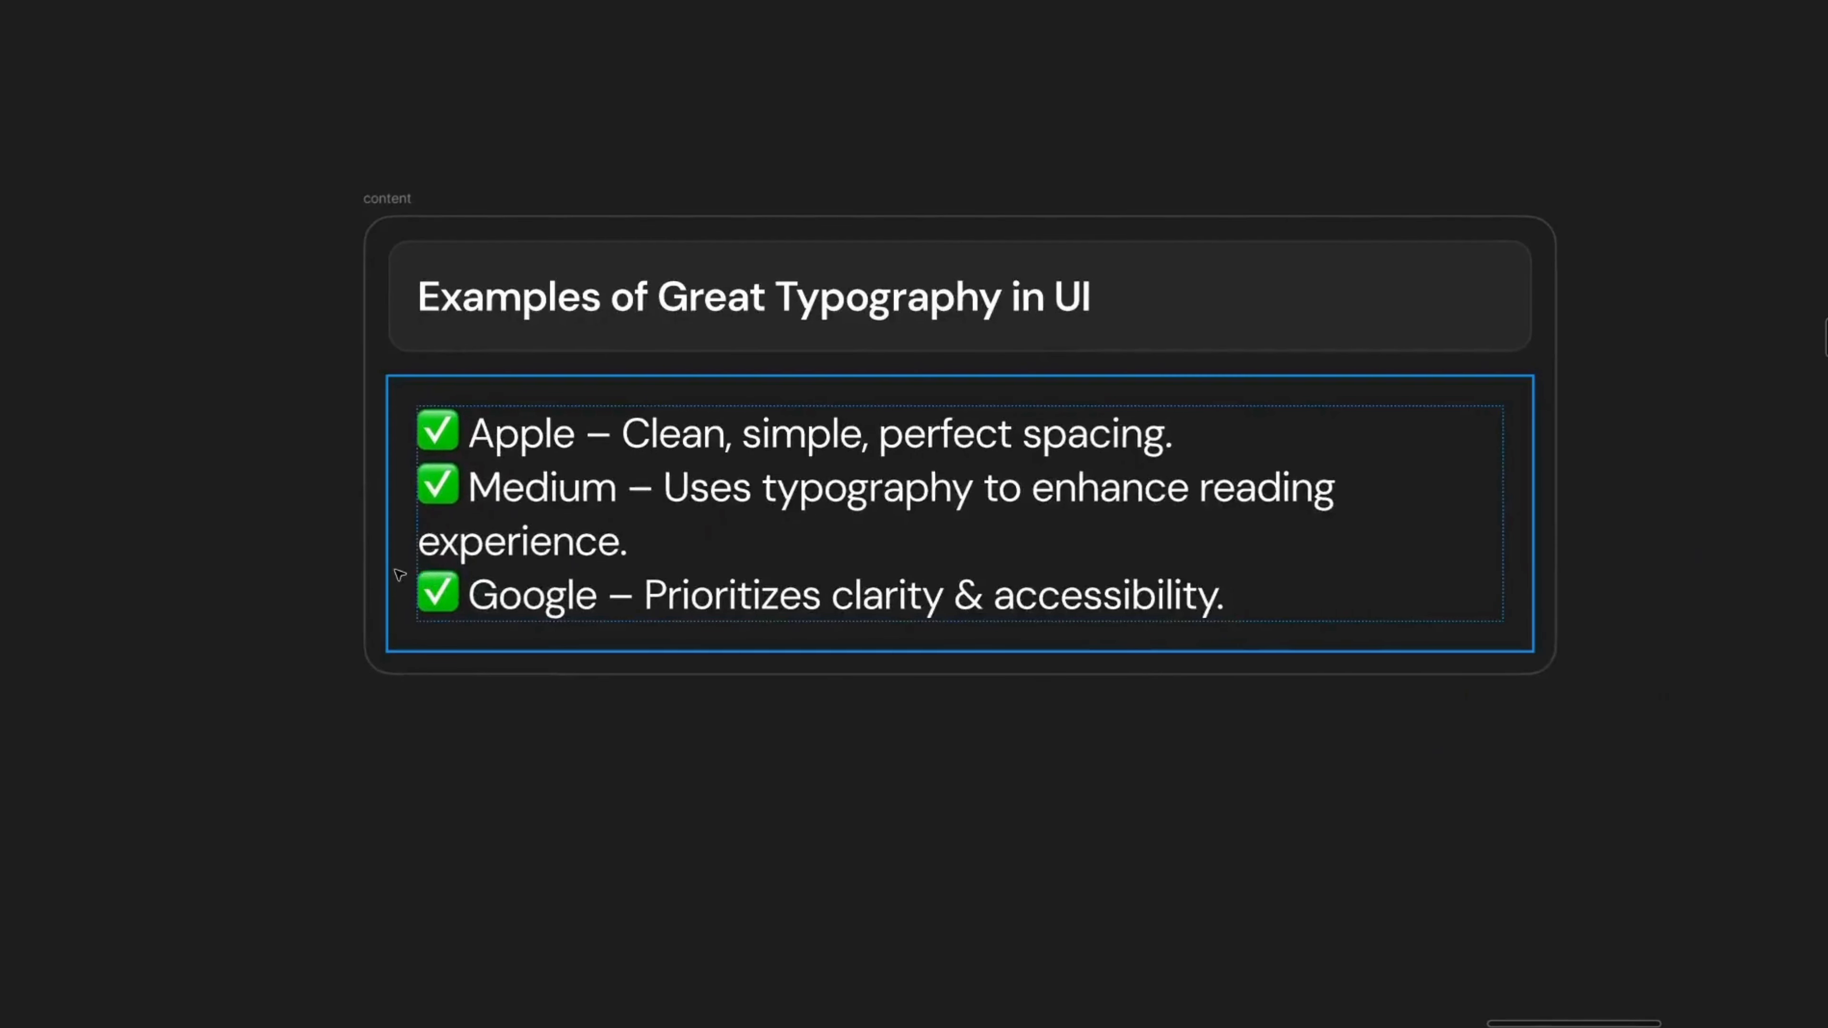